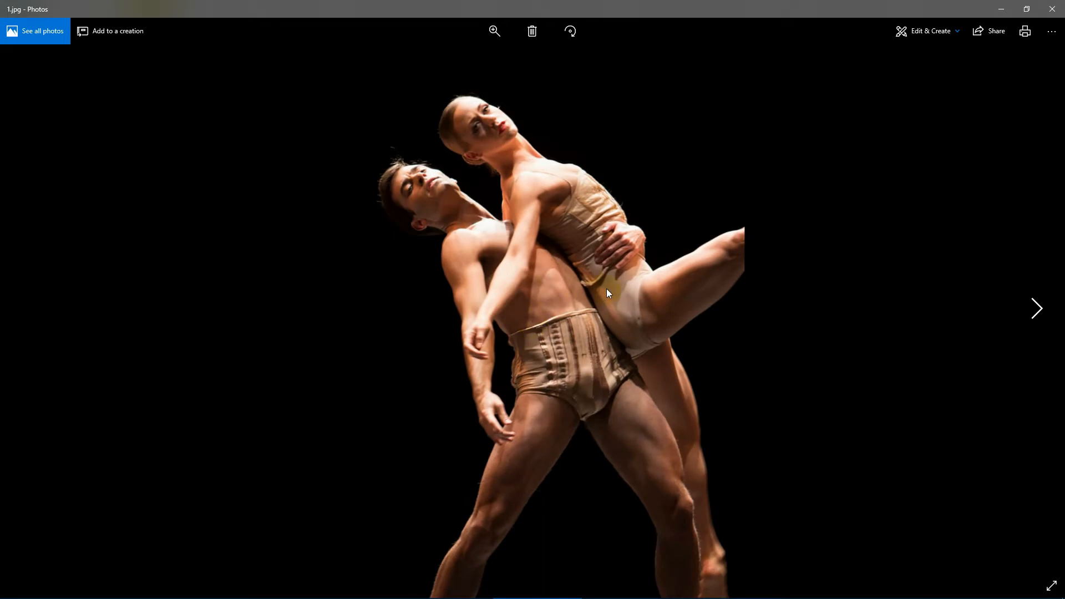
- Browse from the dancers' source photo through the red-masked version 2.jpg and examine the painted result 3.jpg up close
{"action": "key", "text": "Right"}
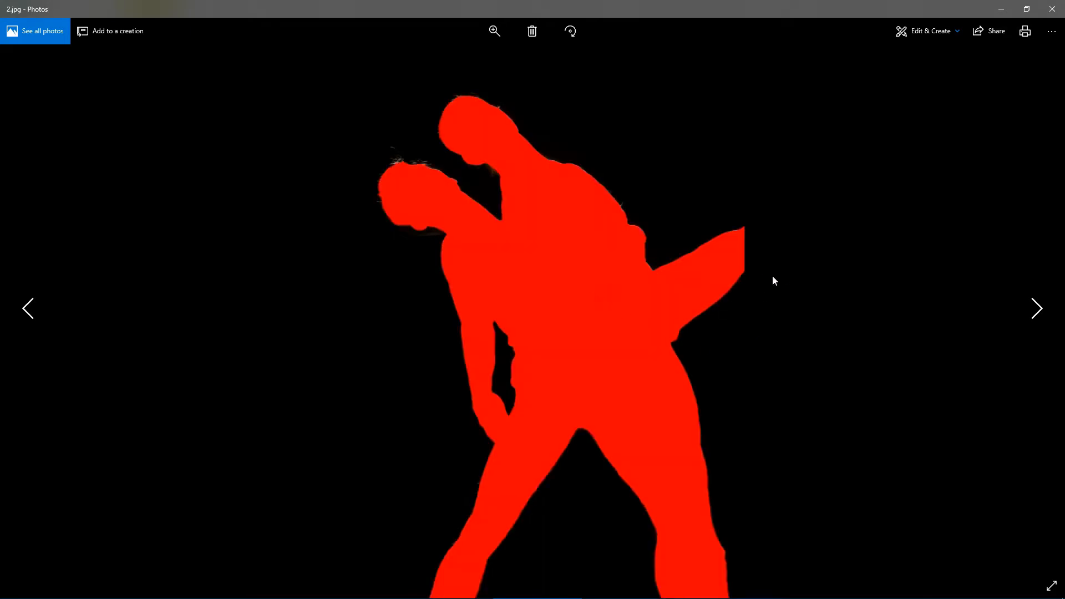
{"action": "key", "text": "Right"}
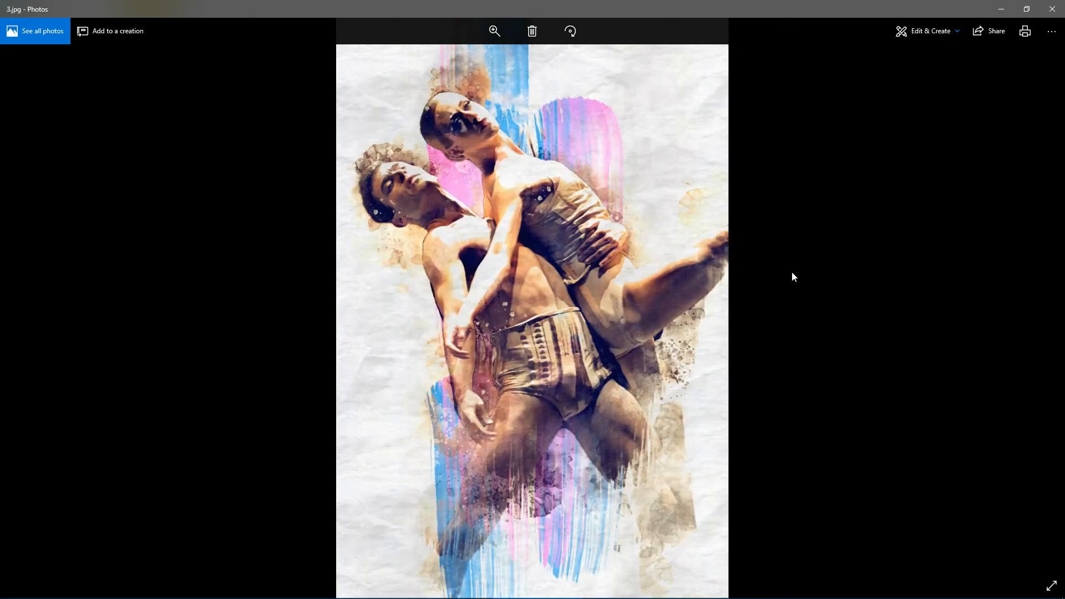
{"action": "double_click", "coordinate": [648, 233]}
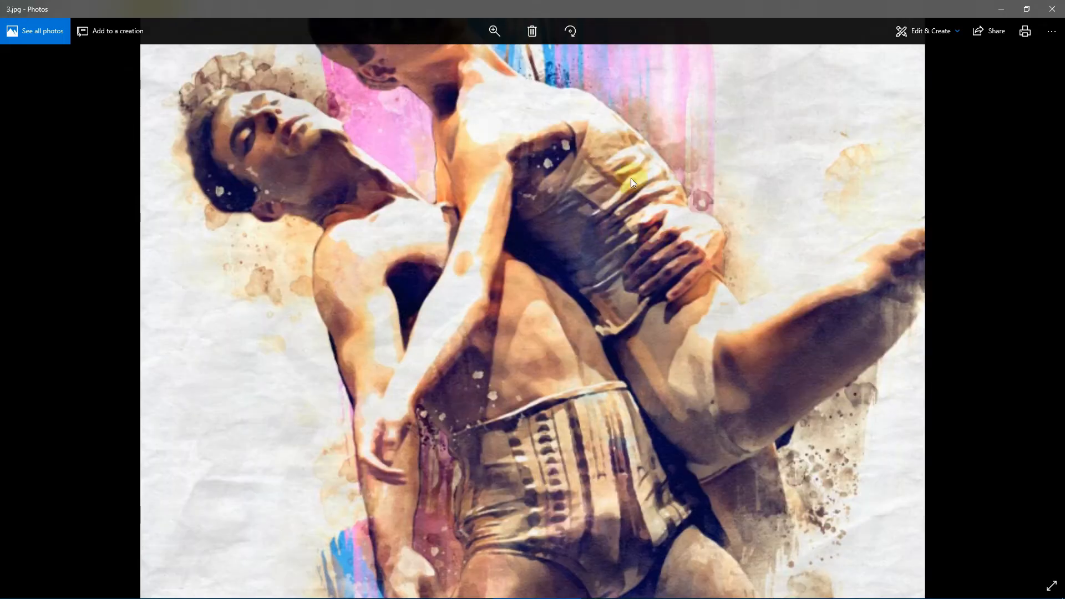
{"action": "left_click_drag", "start_coordinate": [633, 149], "coordinate": [631, 391]}
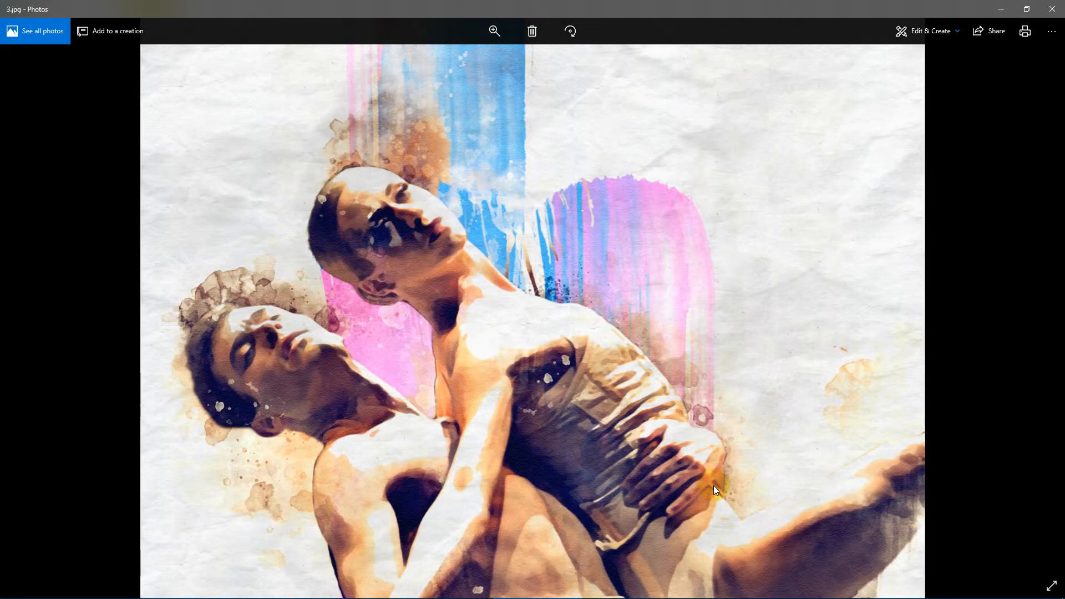
{"action": "scroll", "coordinate": [714, 485], "scroll_direction": "down", "scroll_amount": 3}
{"action": "left_click_drag", "start_coordinate": [713, 496], "coordinate": [692, 463]}
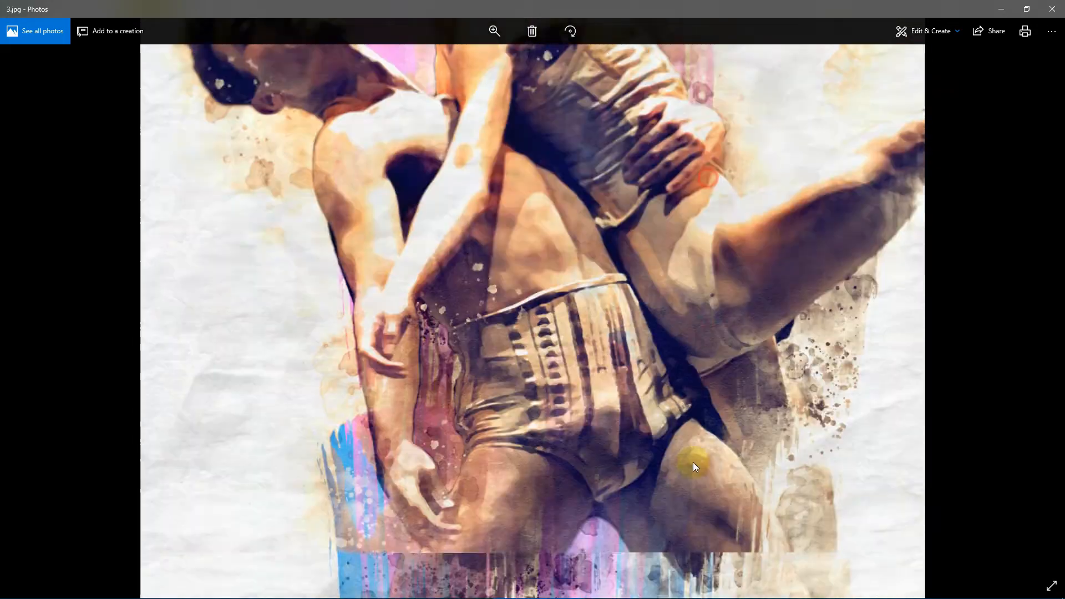
{"action": "scroll", "coordinate": [673, 252], "scroll_direction": "down", "scroll_amount": 3}
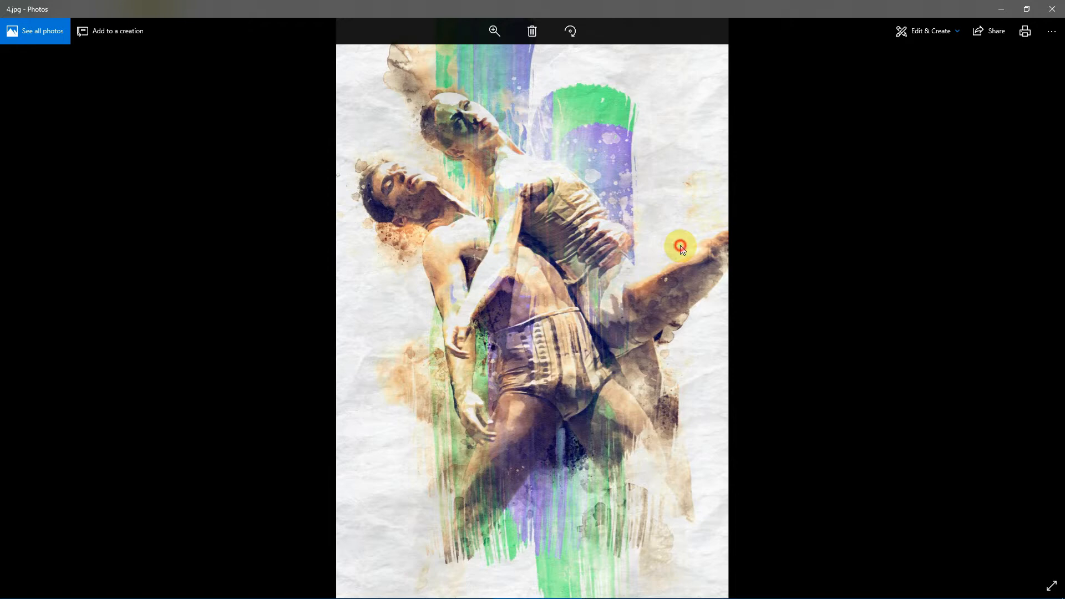
- Examine the green and purple dancers artwork 4.jpg and the blue version 5.jpg up close
{"action": "double_click", "coordinate": [682, 247]}
{"action": "left_click_drag", "start_coordinate": [652, 232], "coordinate": [646, 377]}
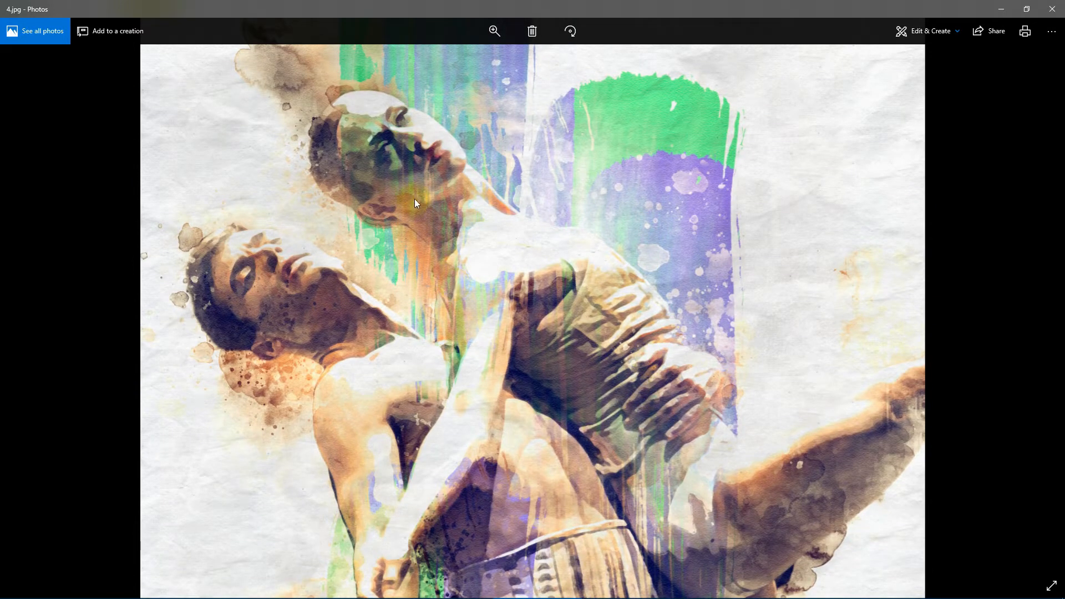
{"action": "double_click", "coordinate": [684, 311]}
{"action": "key", "text": "Right"}
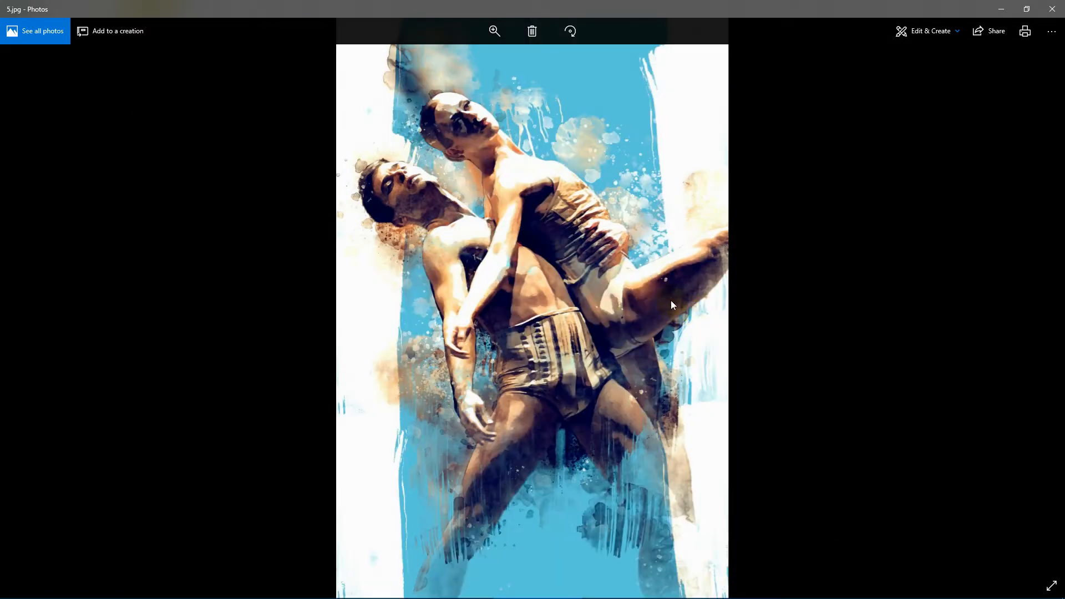
{"action": "double_click", "coordinate": [624, 280]}
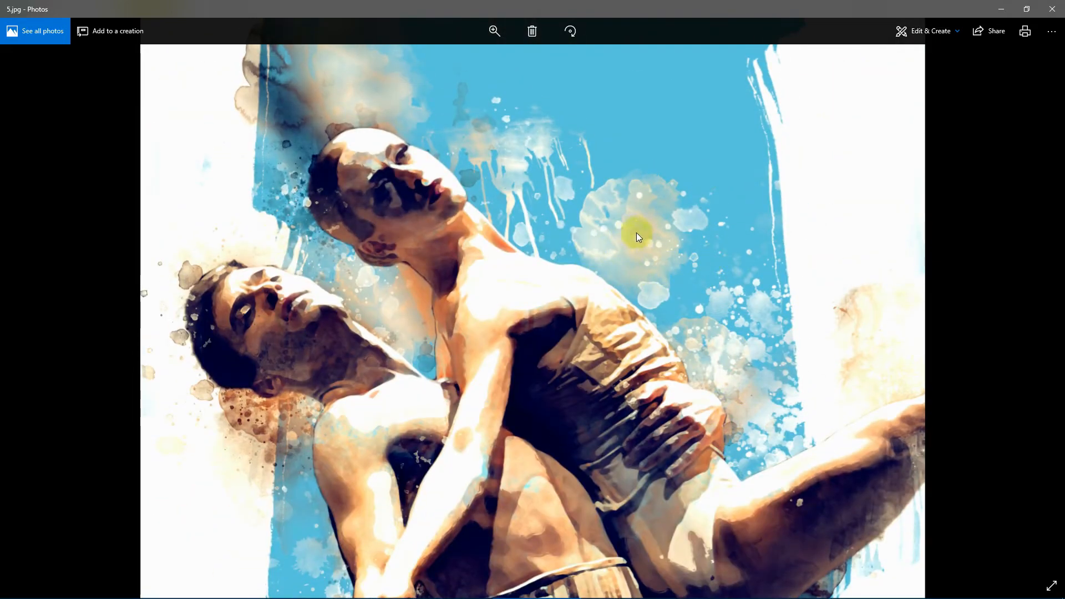
- Compare the dancers artworks 4.jpg and 5.jpg by switching between them and inspecting their upper areas up close
{"action": "key", "text": "Left"}
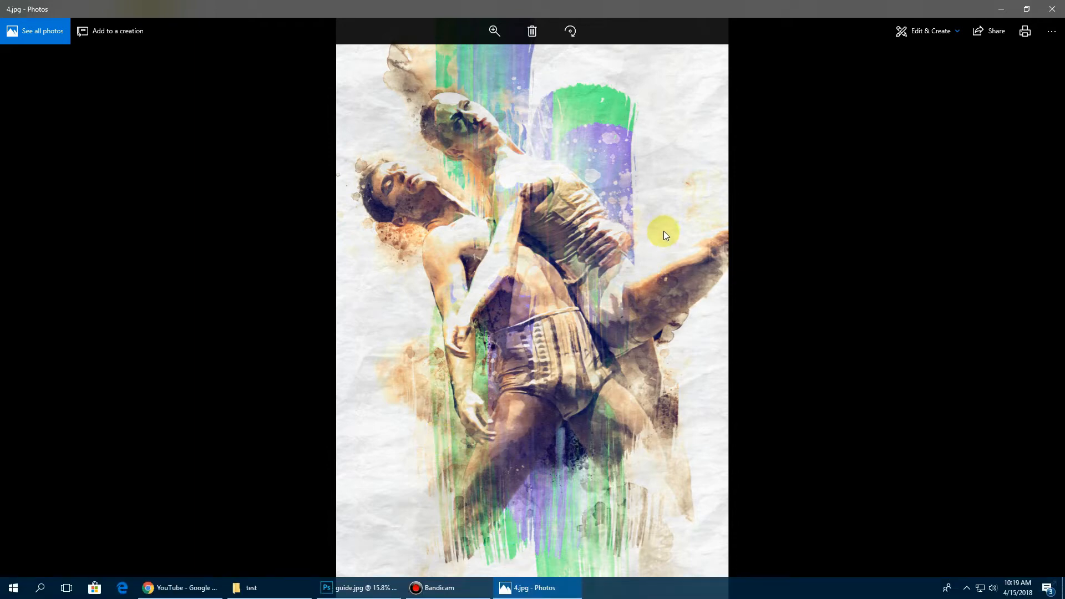
{"action": "key", "text": "Right"}
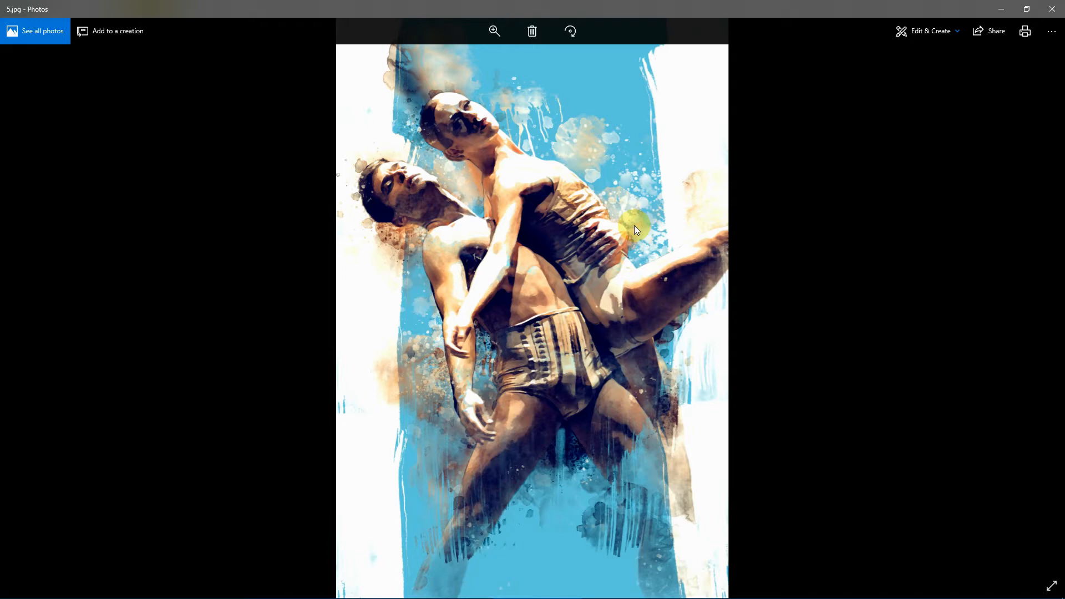
{"action": "scroll", "coordinate": [634, 225], "scroll_direction": "up", "scroll_amount": 2}
{"action": "left_click_drag", "start_coordinate": [660, 132], "coordinate": [659, 291]}
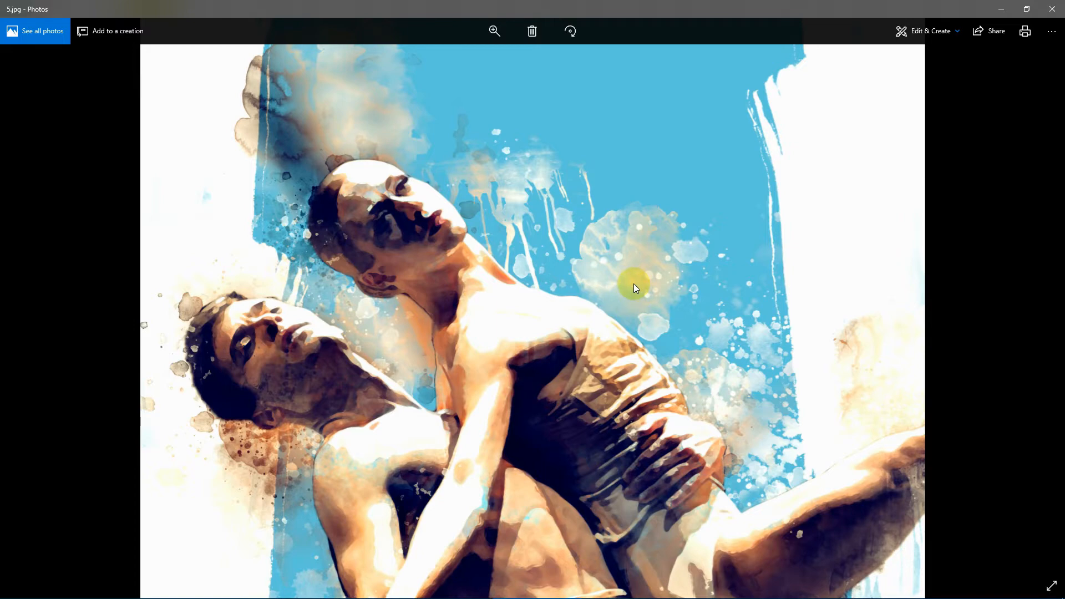
{"action": "scroll", "coordinate": [634, 284], "scroll_direction": "down", "scroll_amount": 3}
{"action": "key", "text": "Left"}
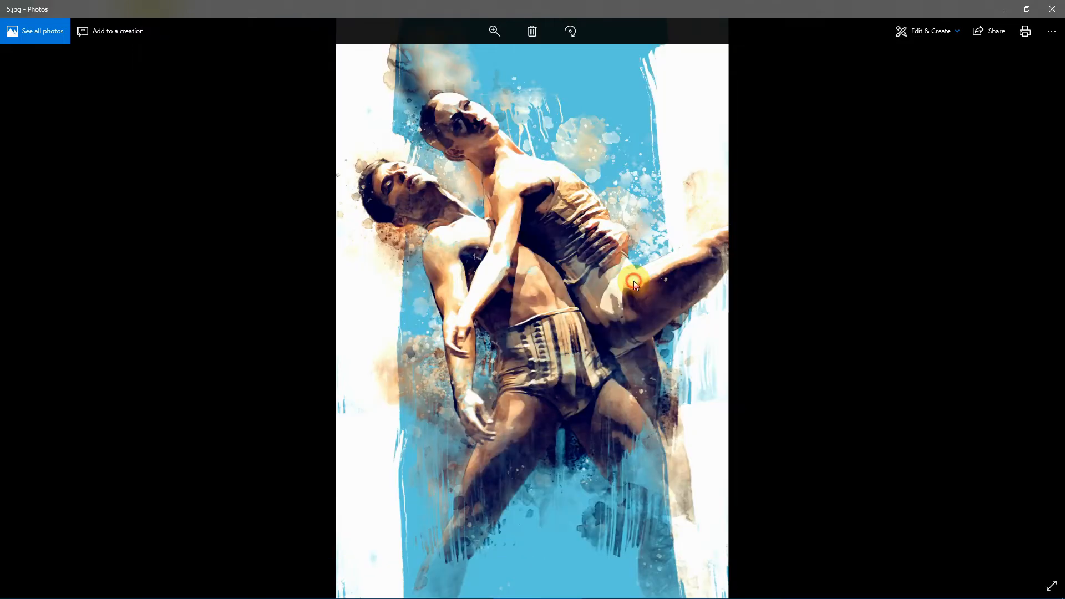
{"action": "scroll", "coordinate": [638, 275], "scroll_direction": "up", "scroll_amount": 2}
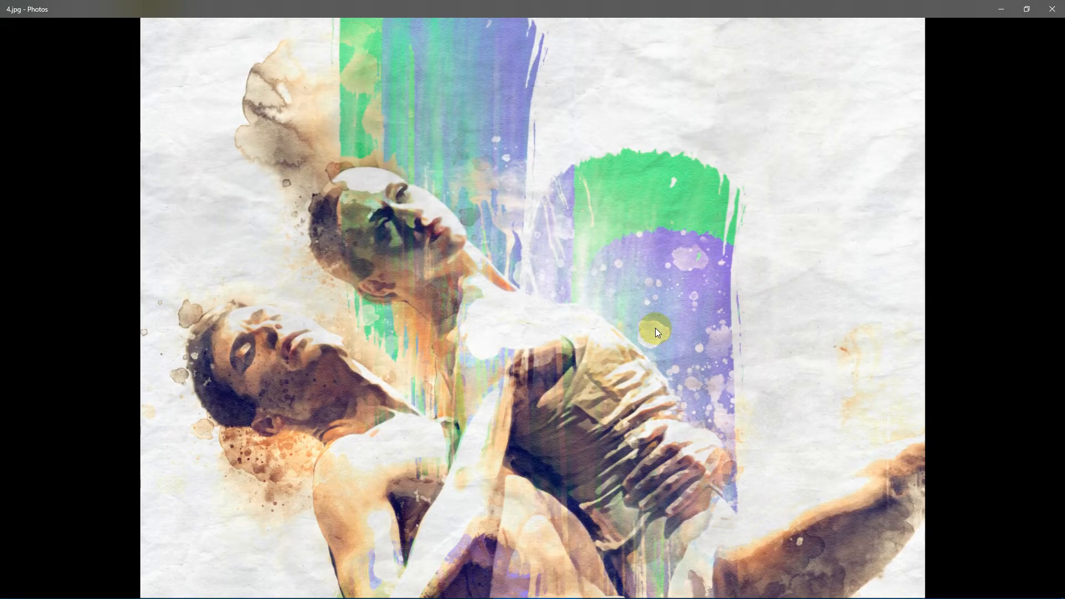
{"action": "scroll", "coordinate": [579, 300], "scroll_direction": "down", "scroll_amount": 2}
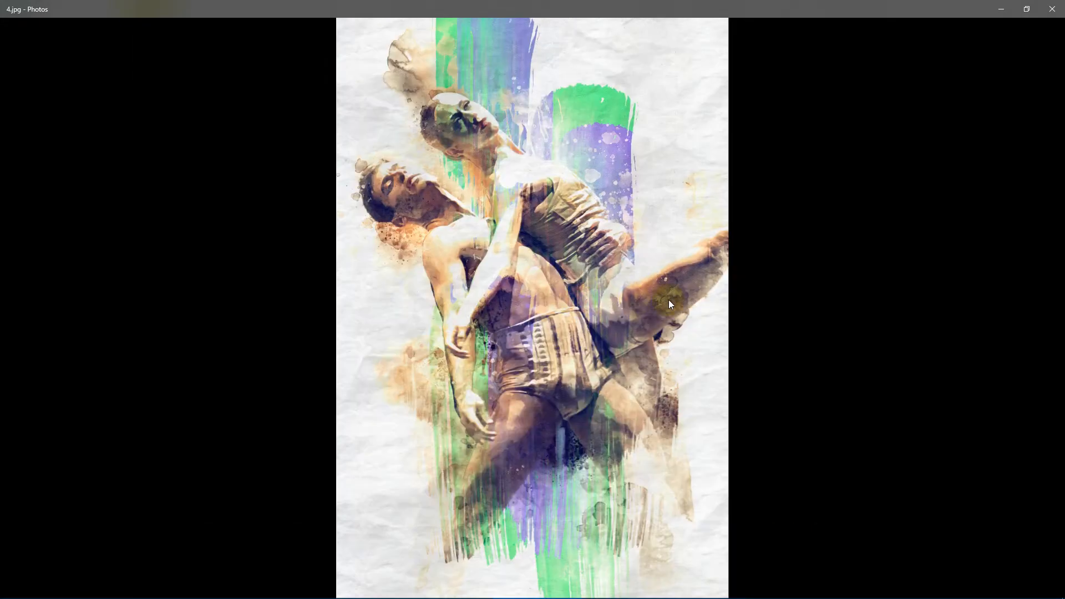
- View the basketball player images from source photo 6.jpg to 9.jpg, inspecting the painted result 8.jpg up close
{"action": "key", "text": "Right"}
{"action": "key", "text": "Right"}
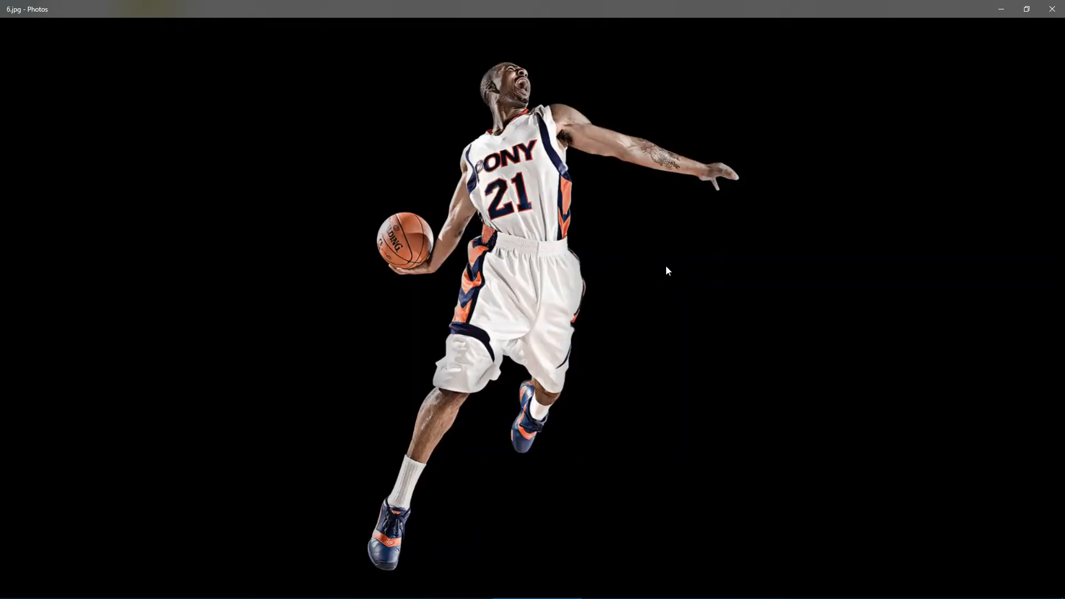
{"action": "key", "text": "Right"}
{"action": "key", "text": "Right"}
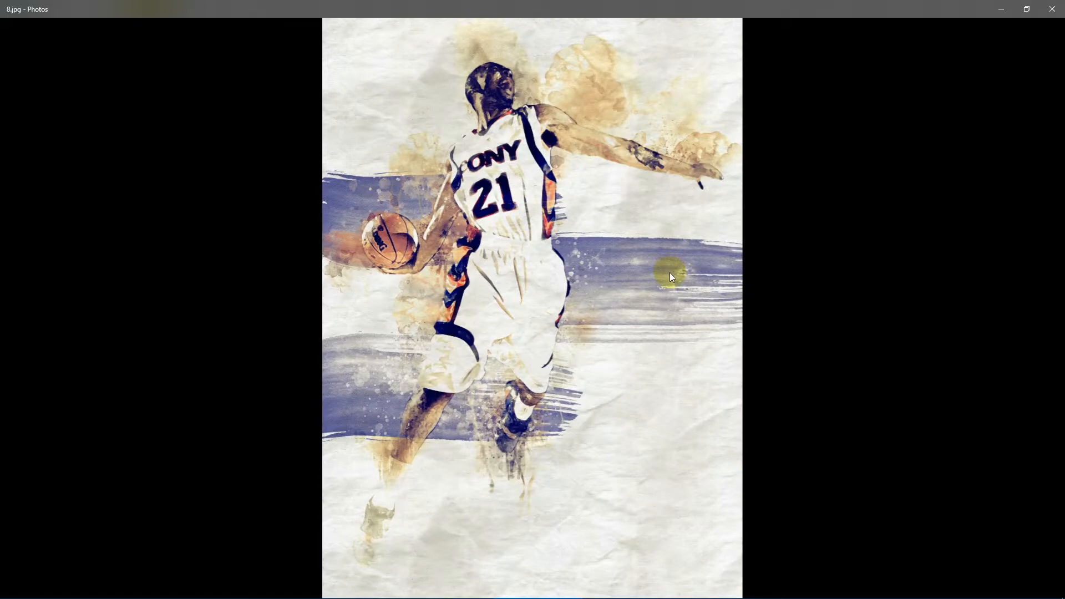
{"action": "scroll", "coordinate": [670, 272], "scroll_direction": "up", "scroll_amount": 3}
{"action": "left_click_drag", "start_coordinate": [681, 211], "coordinate": [681, 324]}
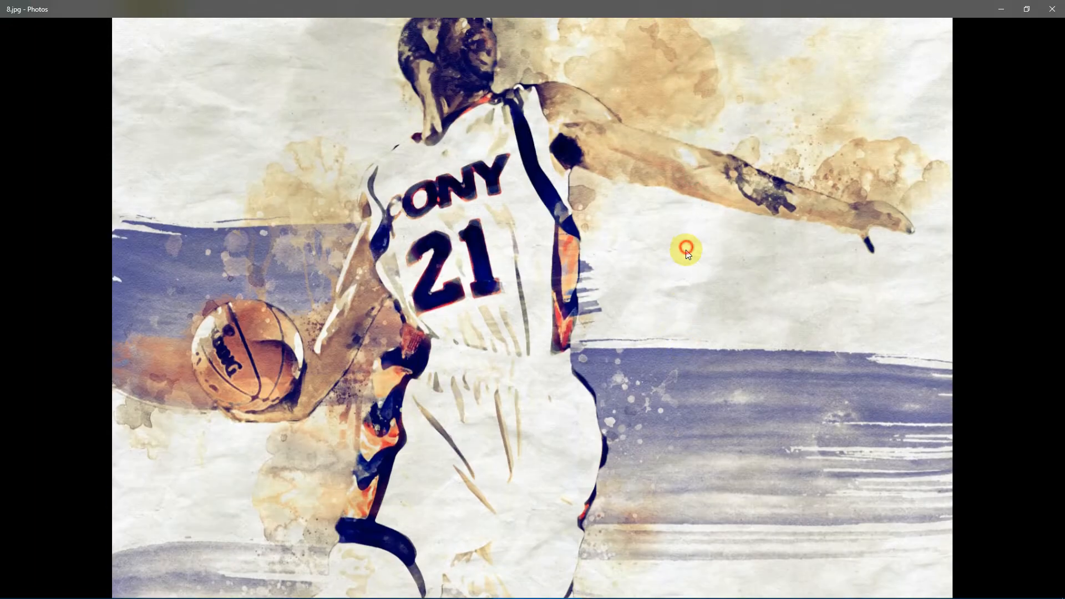
{"action": "scroll", "coordinate": [688, 254], "scroll_direction": "down", "scroll_amount": 3}
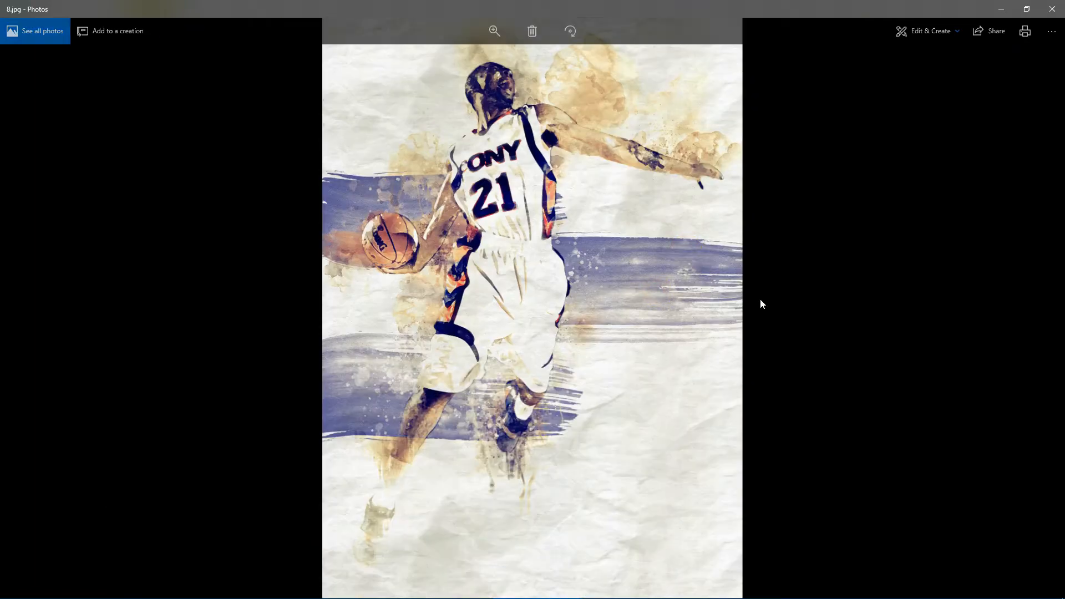
{"action": "key", "text": "Right"}
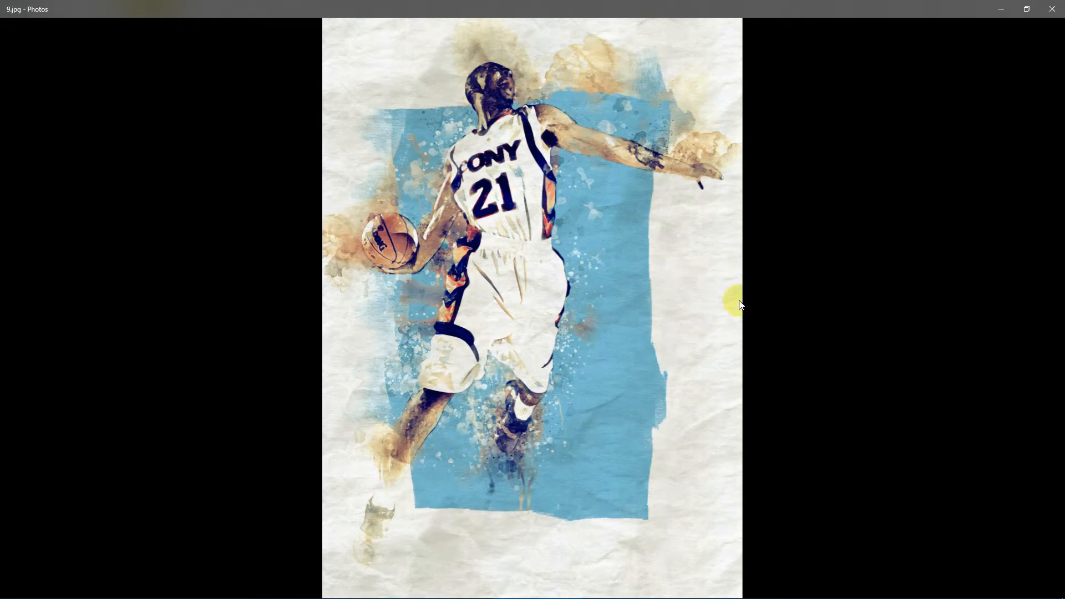
- View the astronaut source photo 10.jpg and mask 11.jpg, and examine the painted result 12.jpg from helmet to waist
{"action": "key", "text": "Right"}
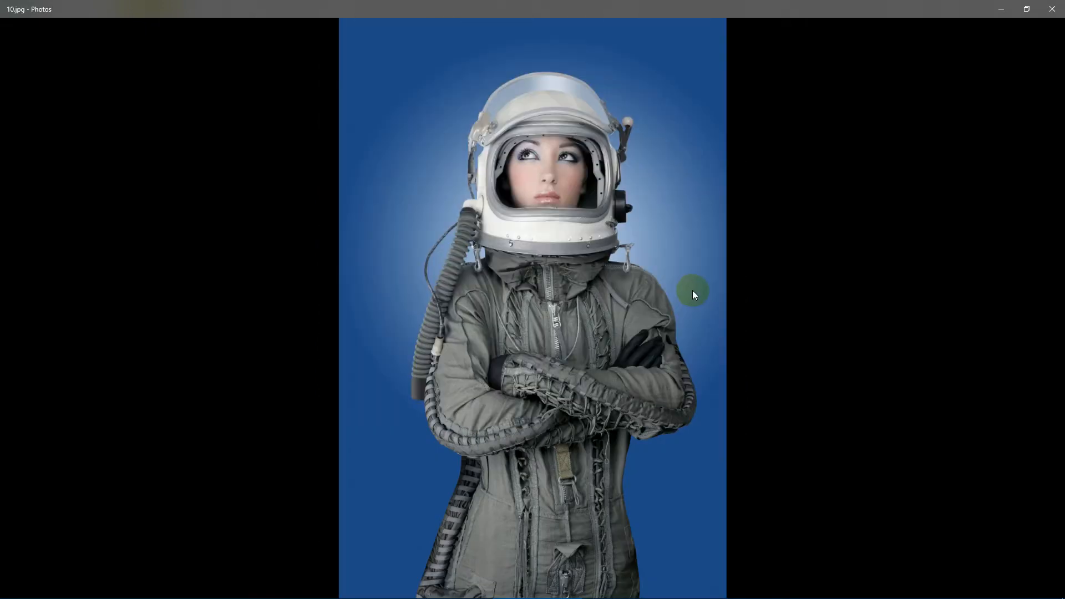
{"action": "key", "text": "Right"}
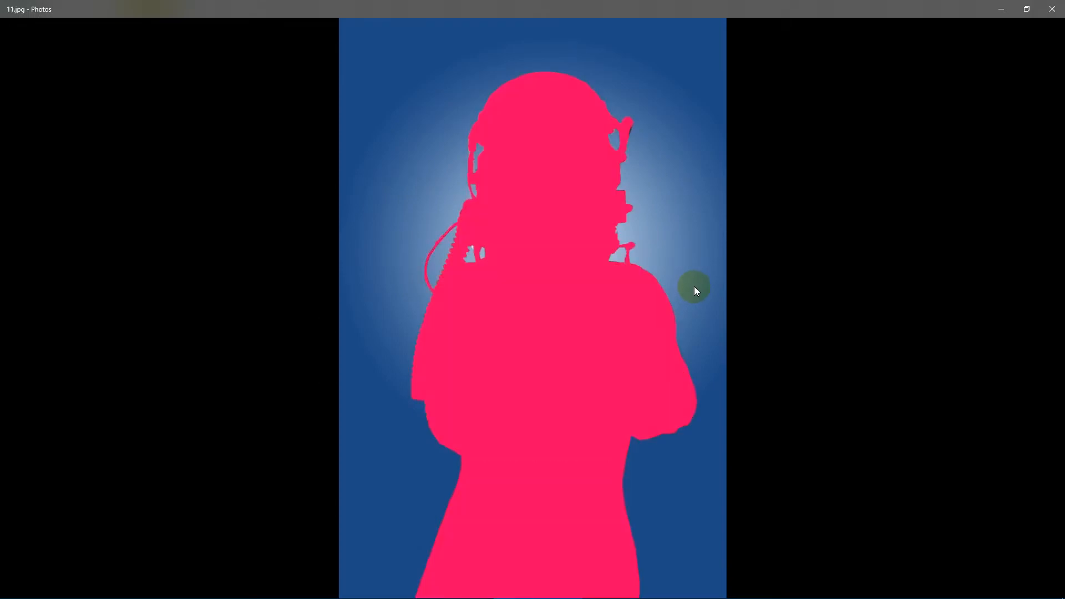
{"action": "key", "text": "Right"}
{"action": "scroll", "coordinate": [744, 148], "scroll_direction": "up", "scroll_amount": 2}
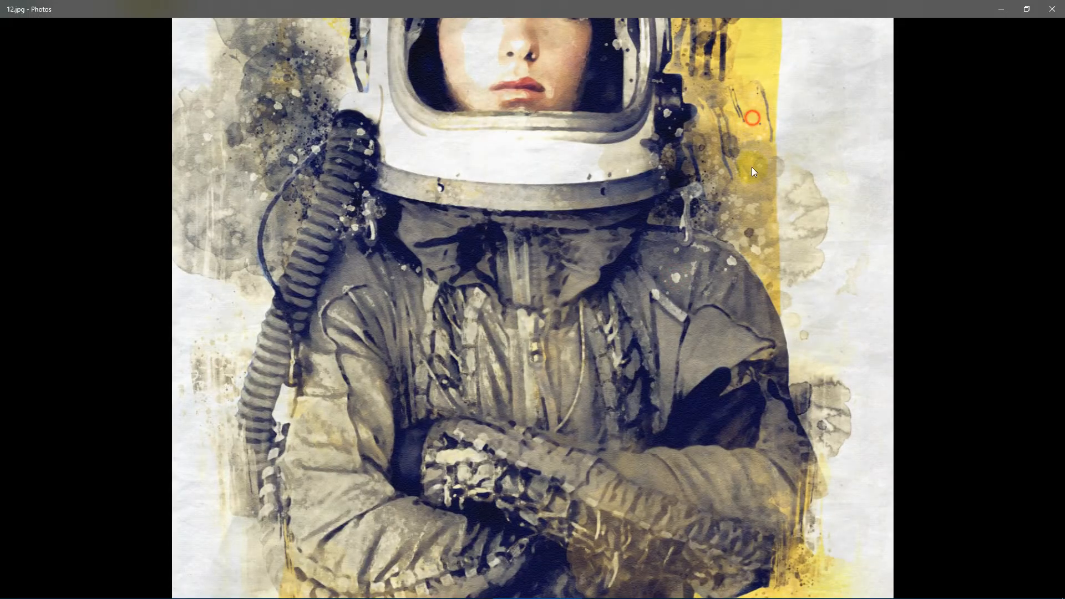
{"action": "scroll", "coordinate": [751, 168], "scroll_direction": "up", "scroll_amount": 3}
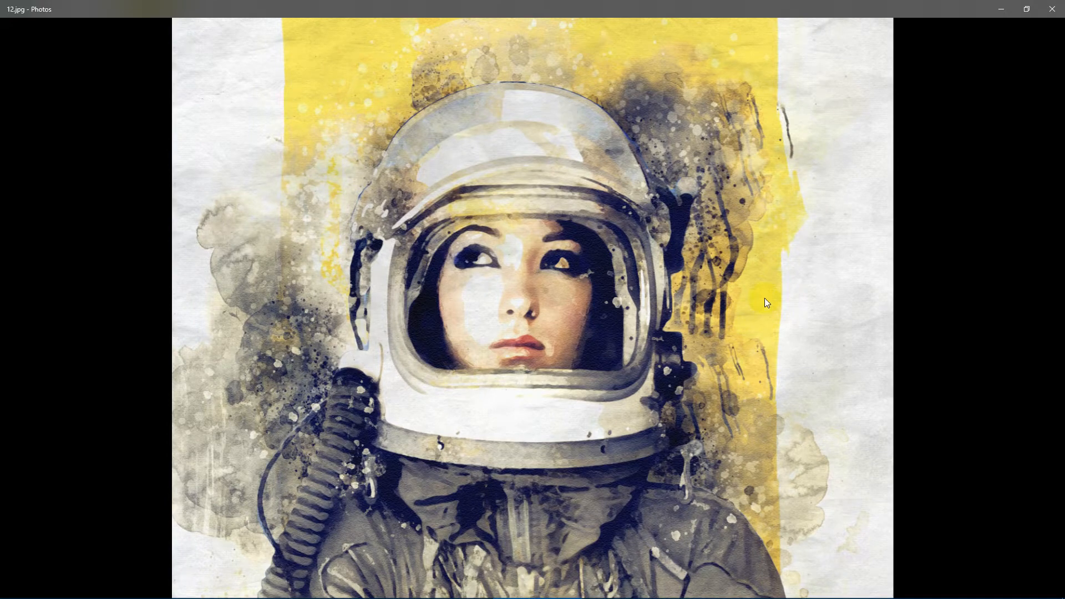
{"action": "scroll", "coordinate": [765, 299], "scroll_direction": "down", "scroll_amount": 9}
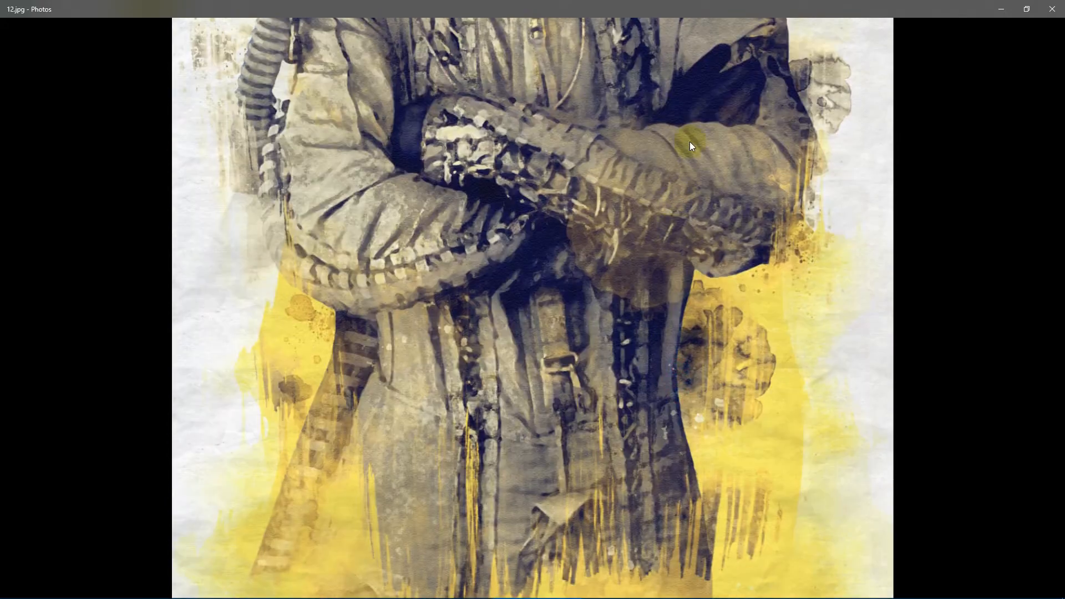
{"action": "scroll", "coordinate": [693, 136], "scroll_direction": "up", "scroll_amount": 7}
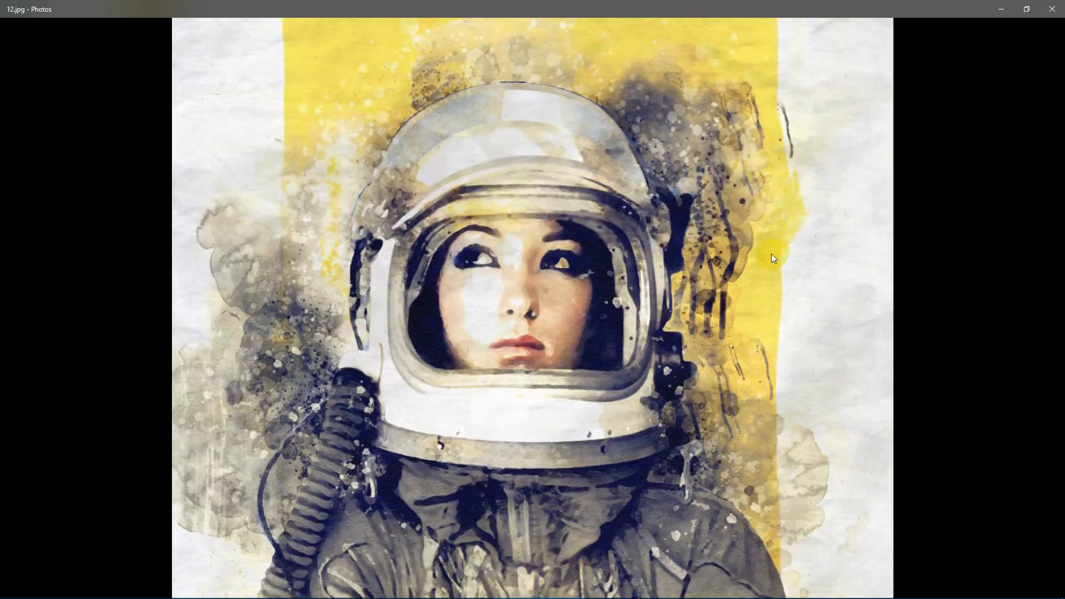
{"action": "scroll", "coordinate": [772, 254], "scroll_direction": "down", "scroll_amount": 2}
{"action": "left_click", "coordinate": [703, 437]}
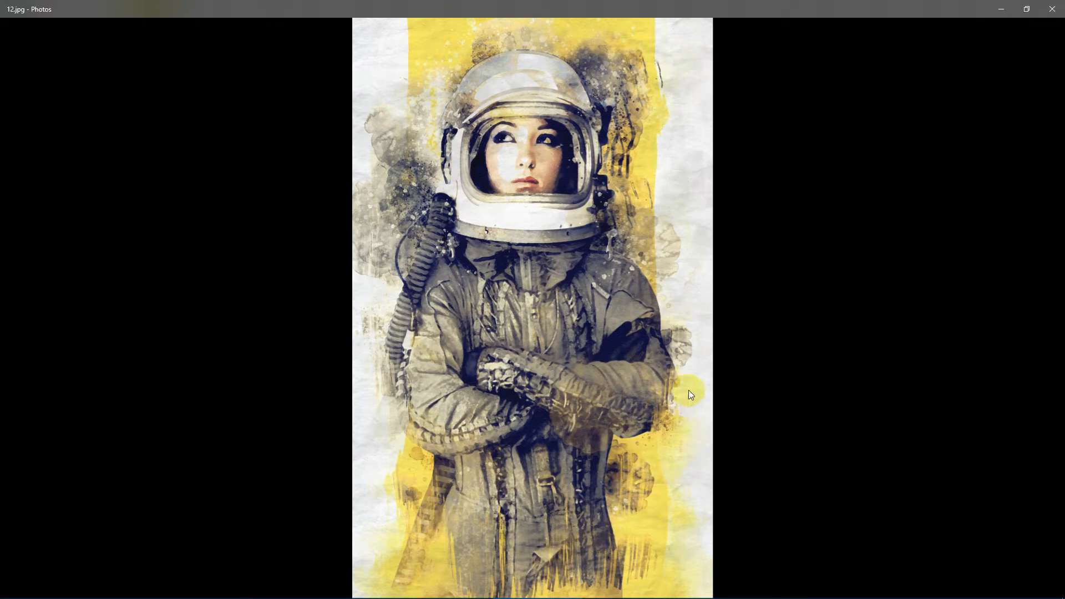
- View the cowboy images from source photo 13.jpg to 15.jpg and inspect the painted result 15.jpg up close
{"action": "key", "text": "Right"}
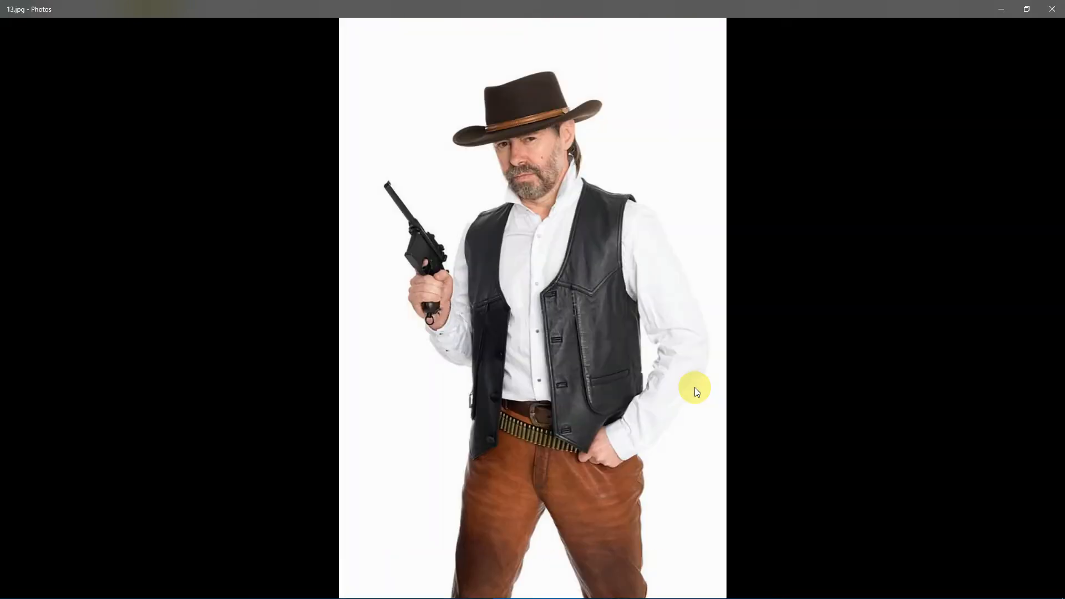
{"action": "key", "text": "Right"}
{"action": "key", "text": "Right"}
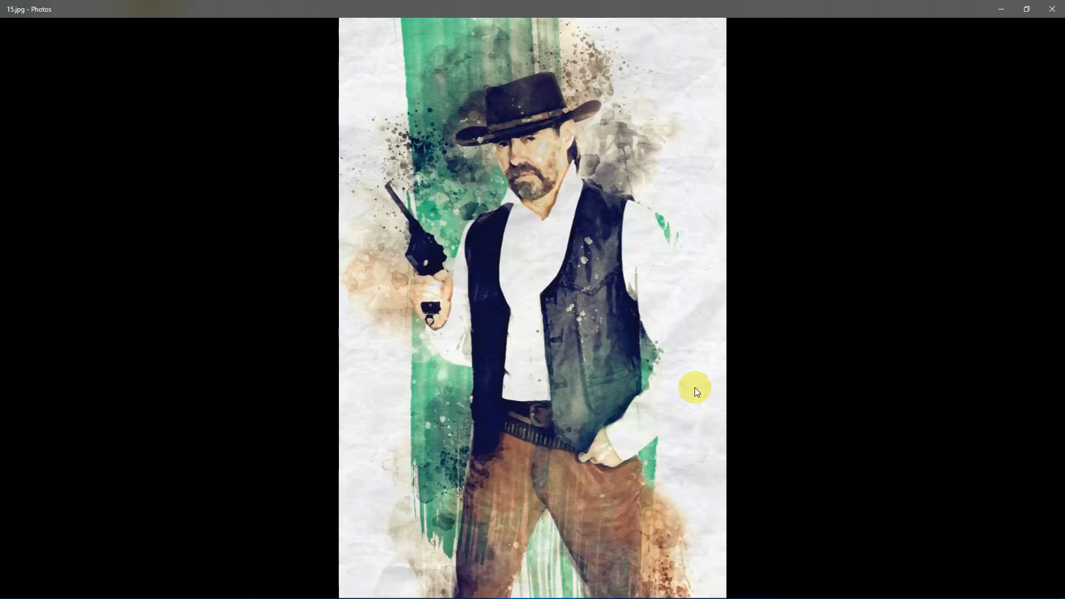
{"action": "double_click", "coordinate": [628, 332]}
{"action": "scroll", "coordinate": [690, 367], "scroll_direction": "up", "scroll_amount": 5}
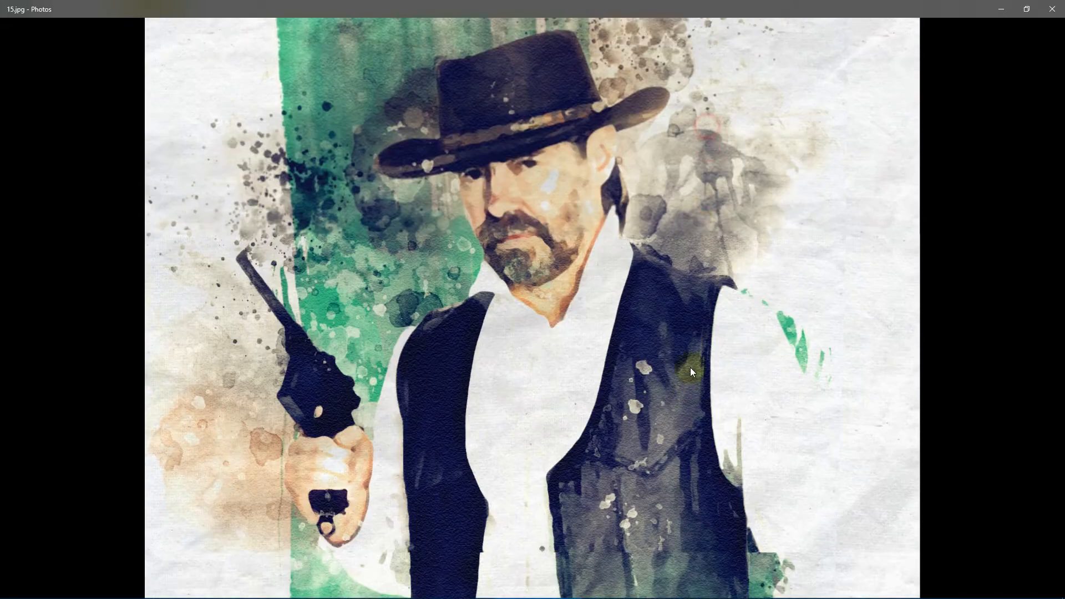
{"action": "scroll", "coordinate": [694, 349], "scroll_direction": "down", "scroll_amount": 1}
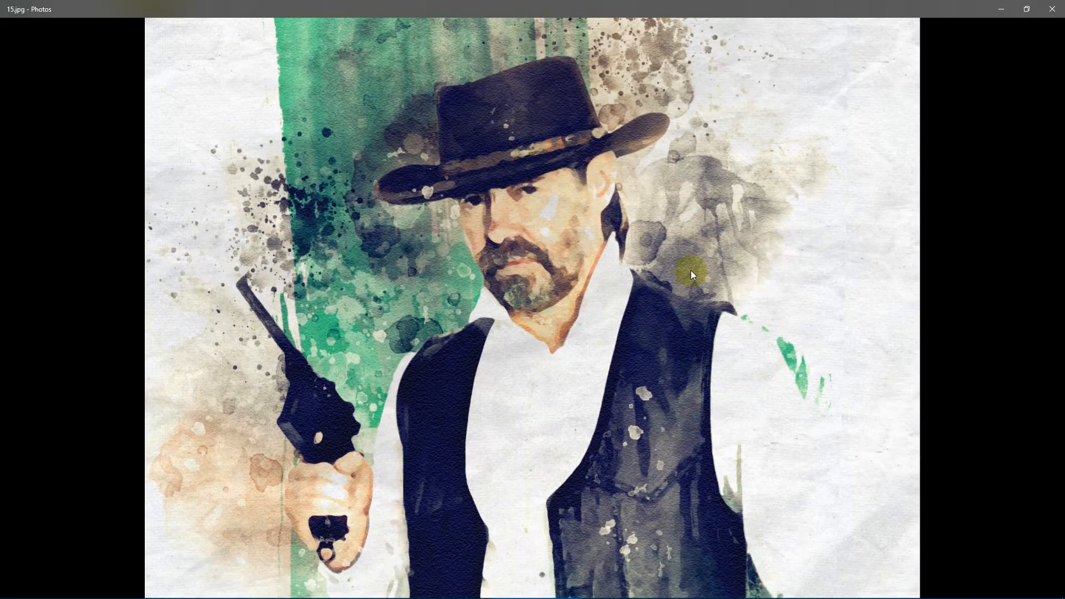
{"action": "double_click", "coordinate": [691, 271]}
- Compare the white-background cowboy artwork 16.jpg with the paper-textured version 15.jpg up close
{"action": "key", "text": "Right"}
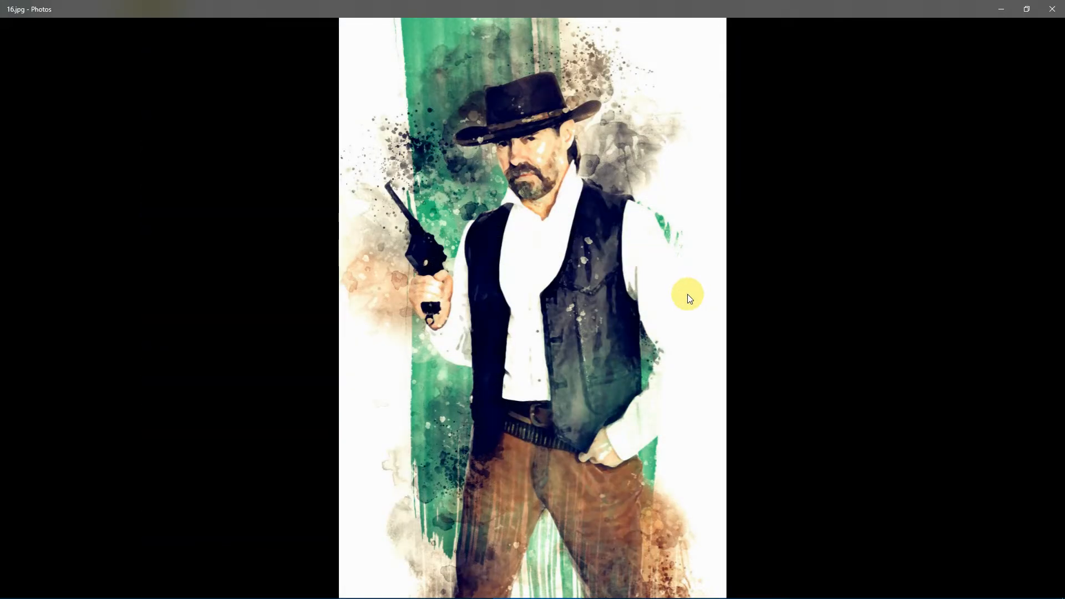
{"action": "double_click", "coordinate": [591, 288]}
{"action": "scroll", "coordinate": [718, 348], "scroll_direction": "up", "scroll_amount": 3}
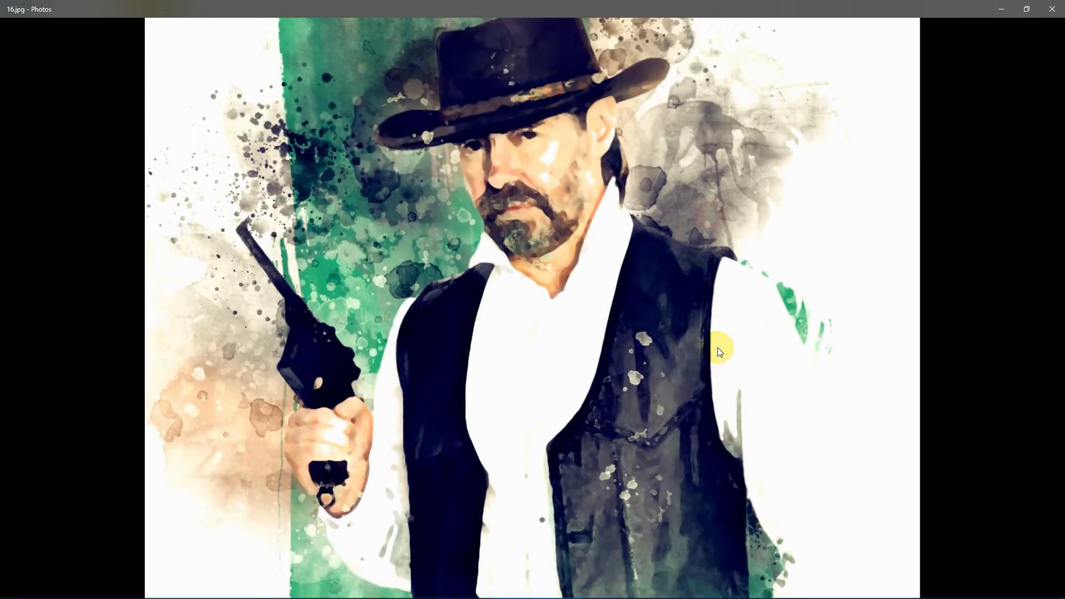
{"action": "scroll", "coordinate": [721, 308], "scroll_direction": "up", "scroll_amount": 2}
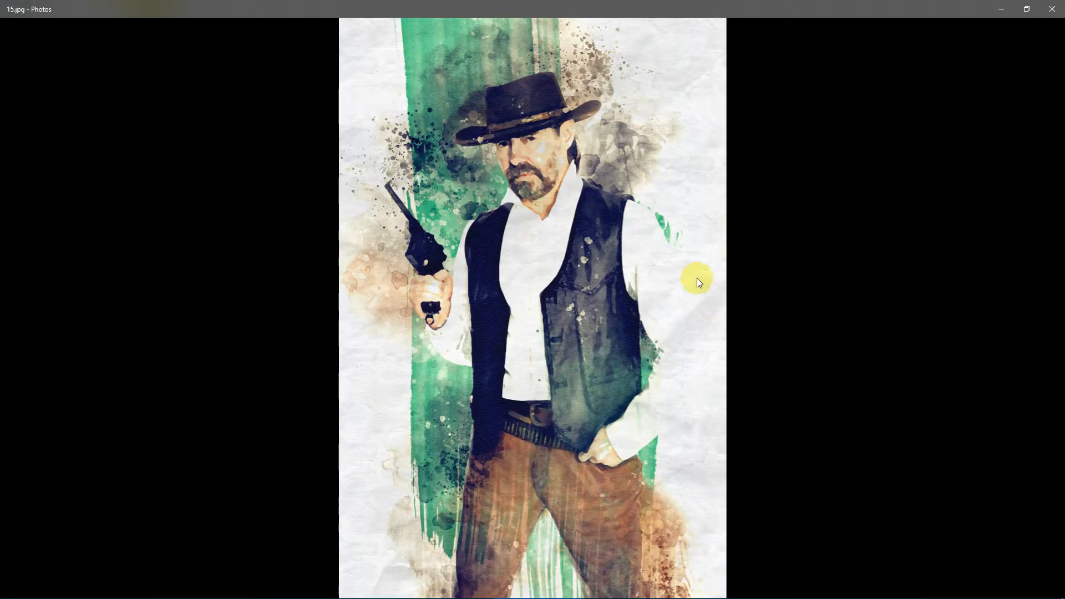
{"action": "double_click", "coordinate": [677, 269]}
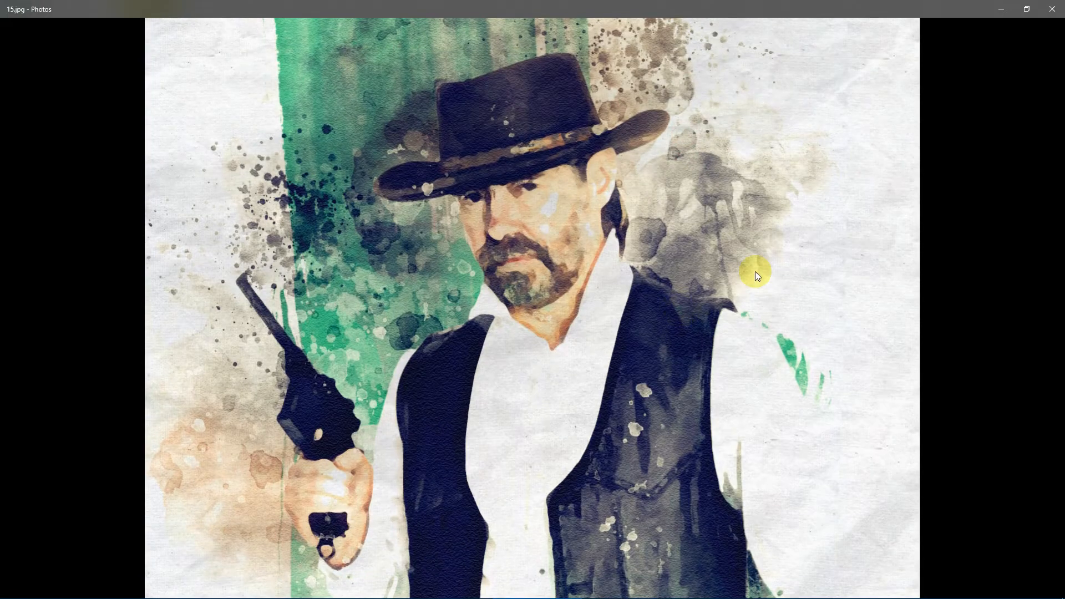
- Inspect the white-background cowboy artwork 16.jpg up close from the vest to the hat
{"action": "scroll", "coordinate": [747, 275], "scroll_direction": "down", "scroll_amount": 2}
{"action": "double_click", "coordinate": [637, 233]}
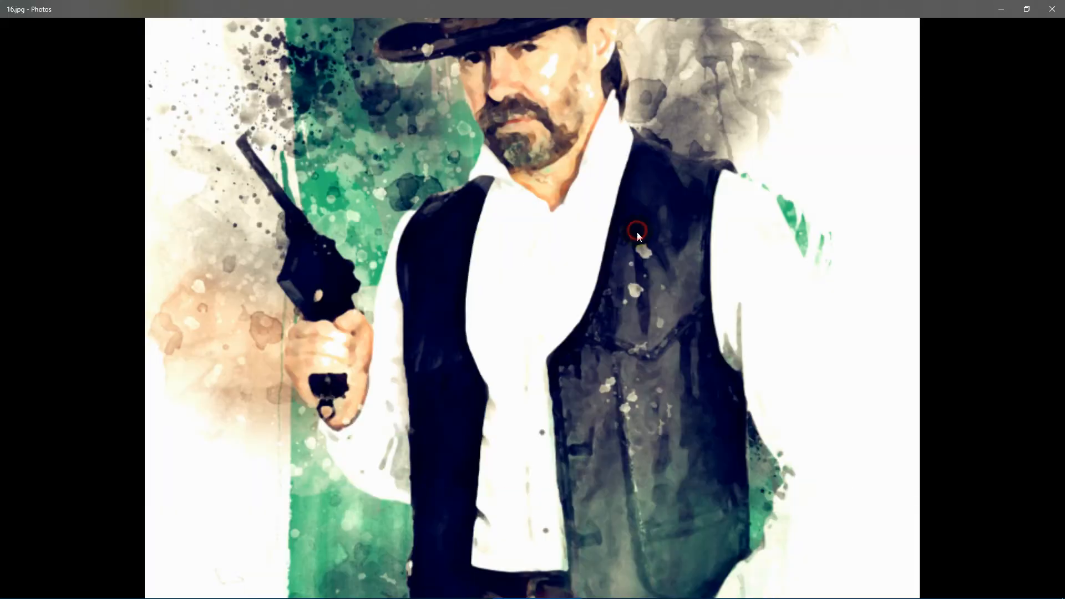
{"action": "left_click_drag", "start_coordinate": [637, 232], "coordinate": [692, 324]}
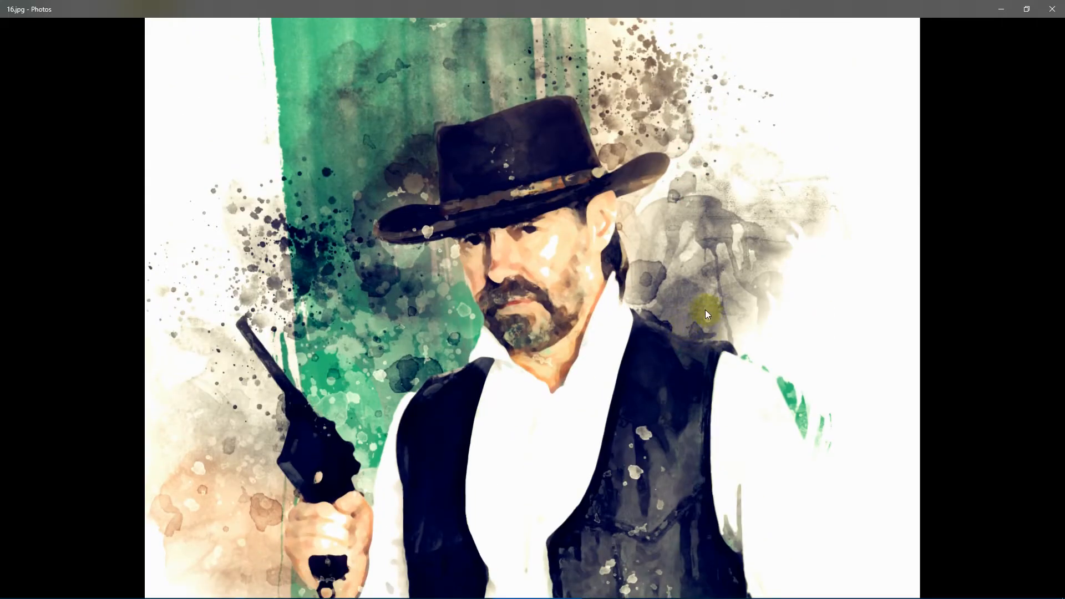
- View the martial artist images from source photo 17.jpg to 19.jpg and inspect the painted result 19.jpg up close
{"action": "scroll", "coordinate": [707, 315], "scroll_direction": "down", "scroll_amount": 2}
{"action": "scroll", "coordinate": [707, 308], "scroll_direction": "down", "scroll_amount": 1}
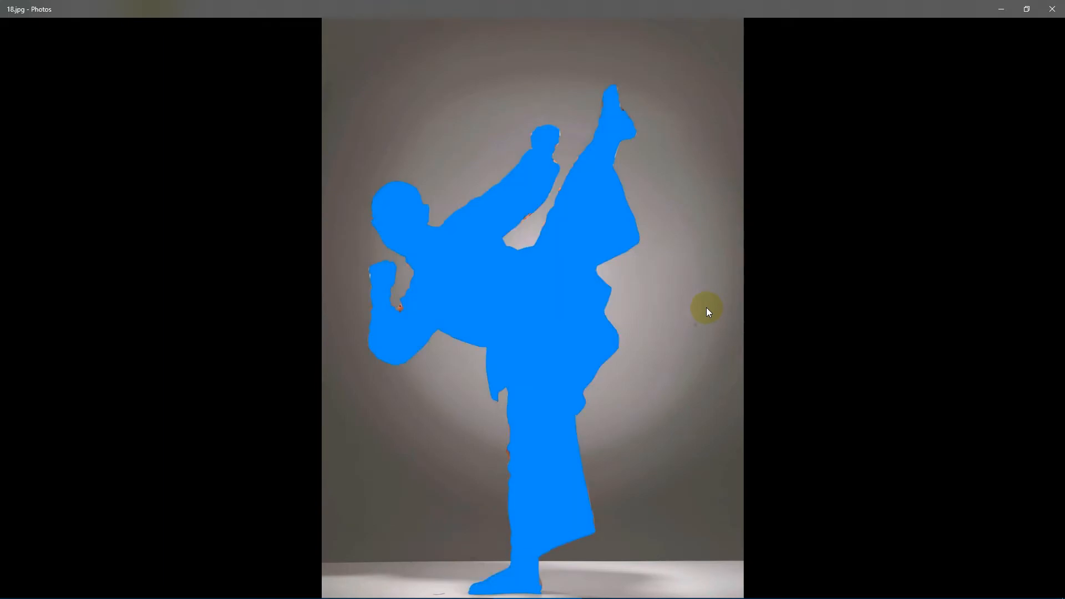
{"action": "key", "text": "Right"}
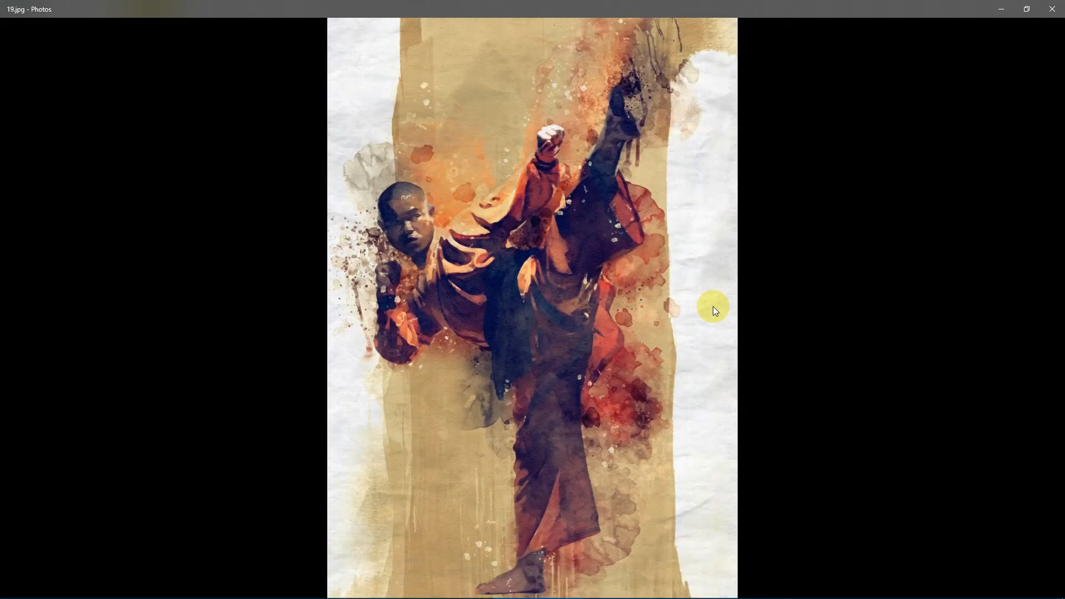
{"action": "double_click", "coordinate": [683, 298]}
{"action": "left_click_drag", "start_coordinate": [754, 172], "coordinate": [744, 228]}
{"action": "double_click", "coordinate": [744, 222]}
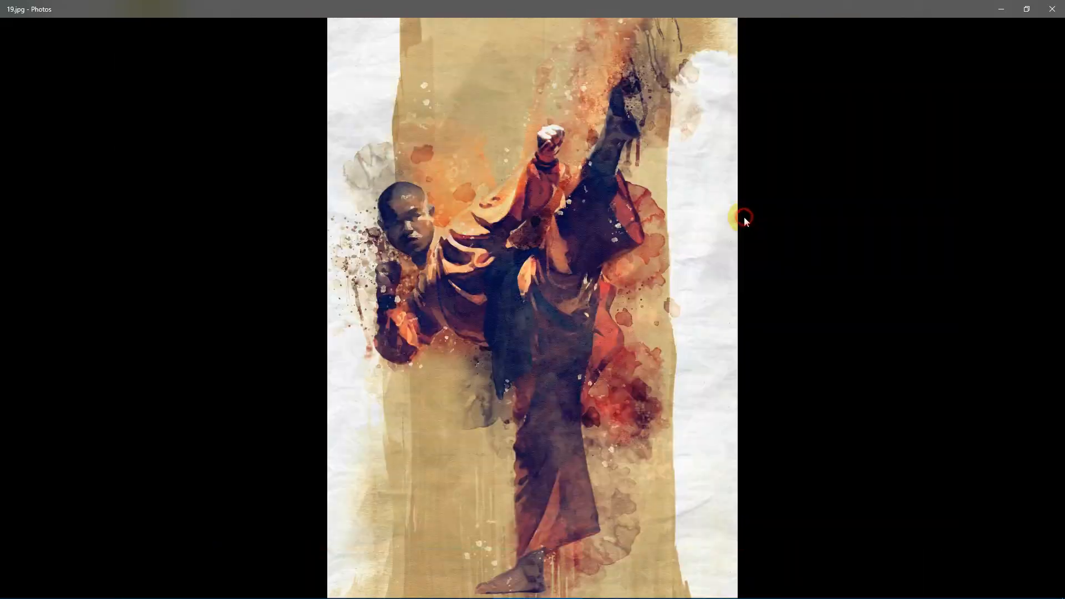
- View the martial artist color variations 20.jpg and 21.jpg and the painted sports car 22.jpg
{"action": "key", "text": "Right"}
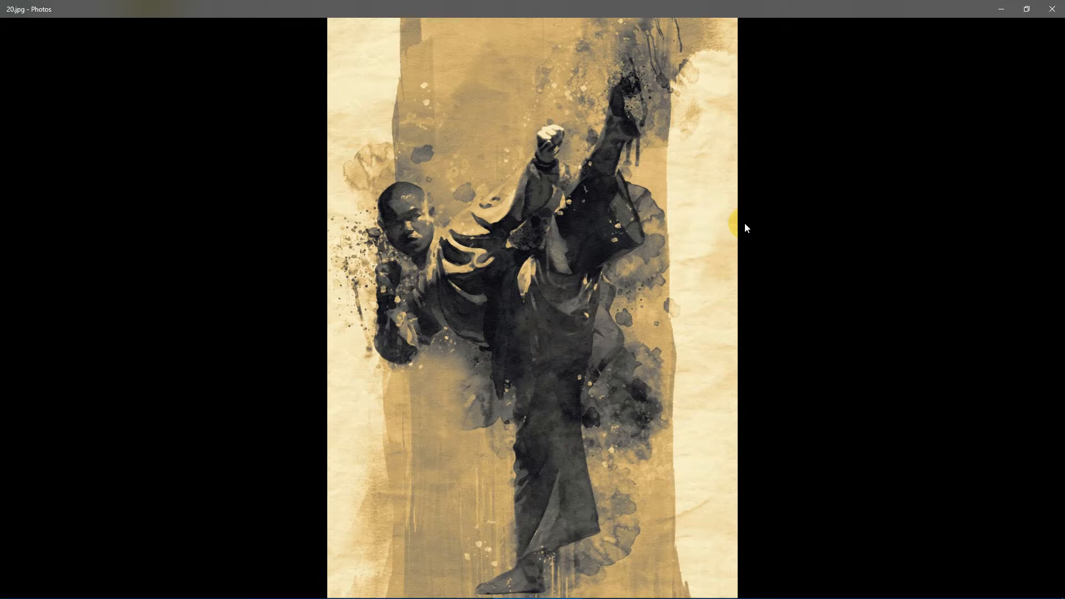
{"action": "key", "text": "Right"}
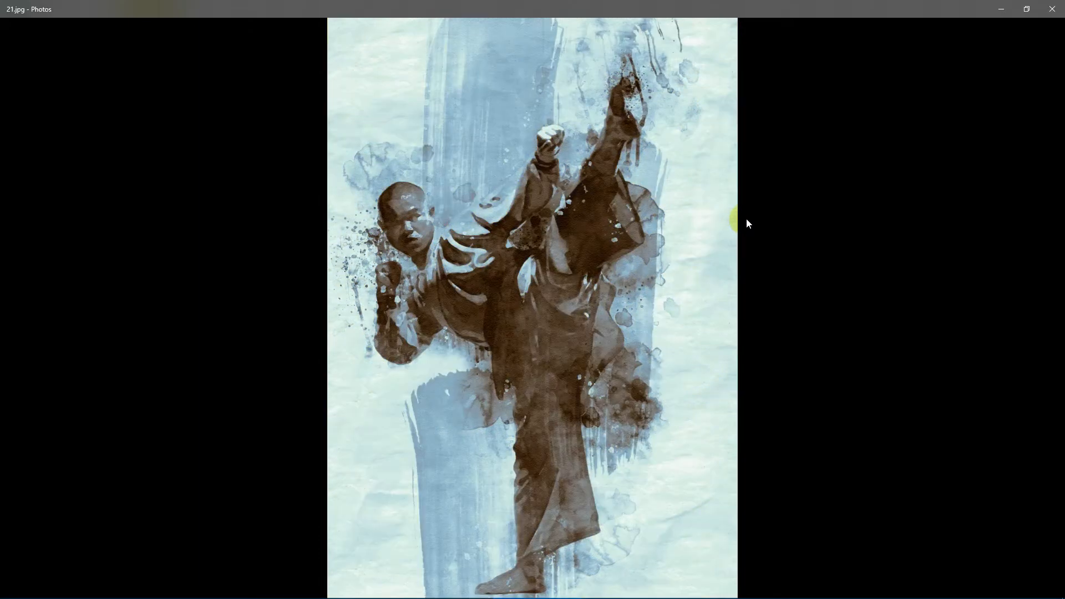
{"action": "key", "text": "Right"}
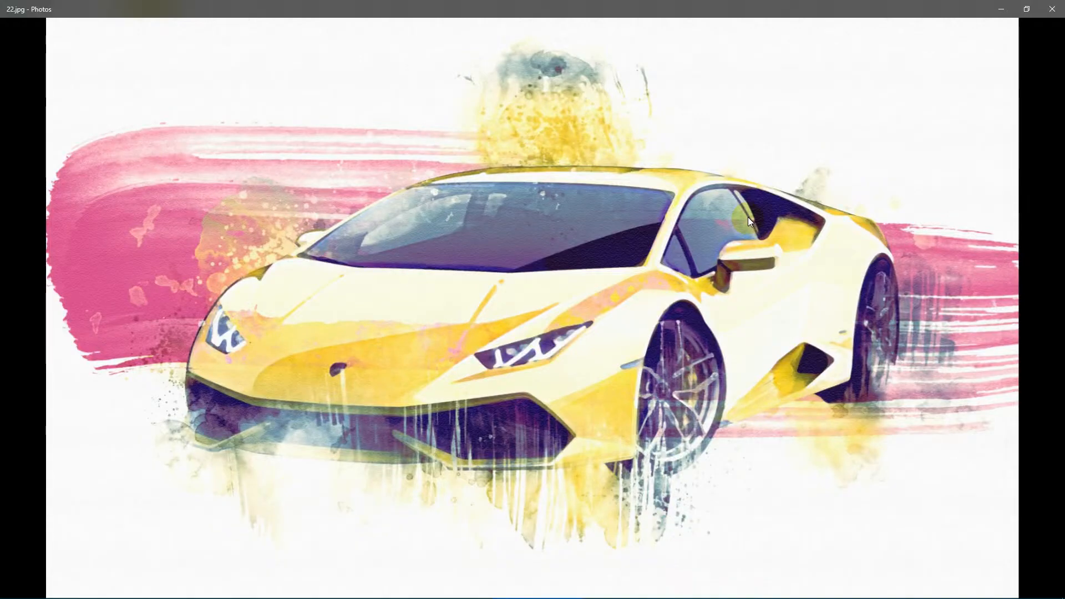
- View the painted kingfisher 23.jpg and examine its head and feathers up close
{"action": "key", "text": "Right"}
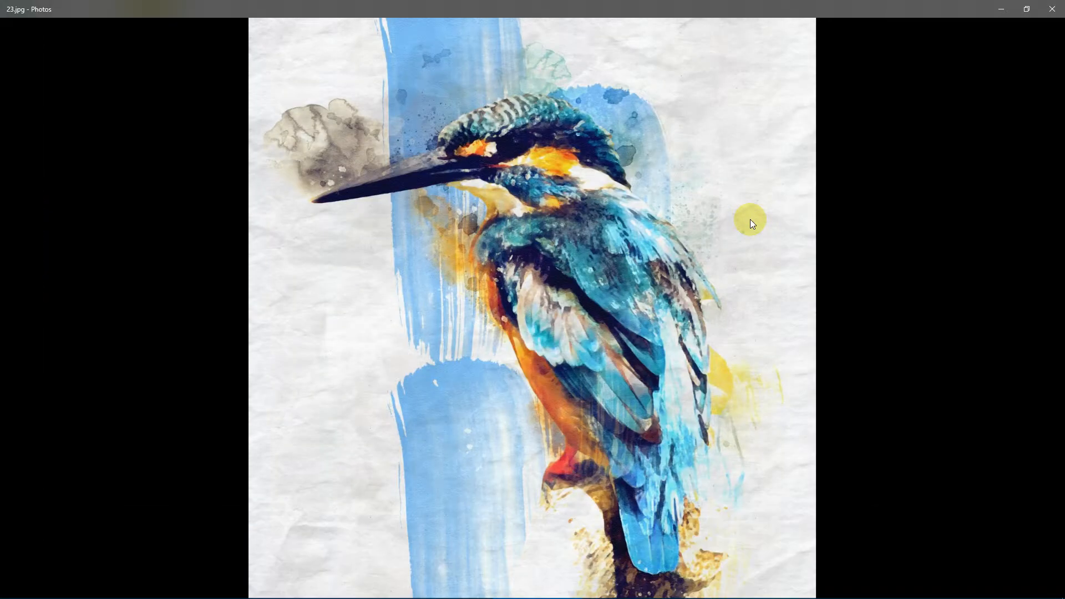
{"action": "double_click", "coordinate": [750, 219]}
{"action": "left_click_drag", "start_coordinate": [785, 143], "coordinate": [786, 239]}
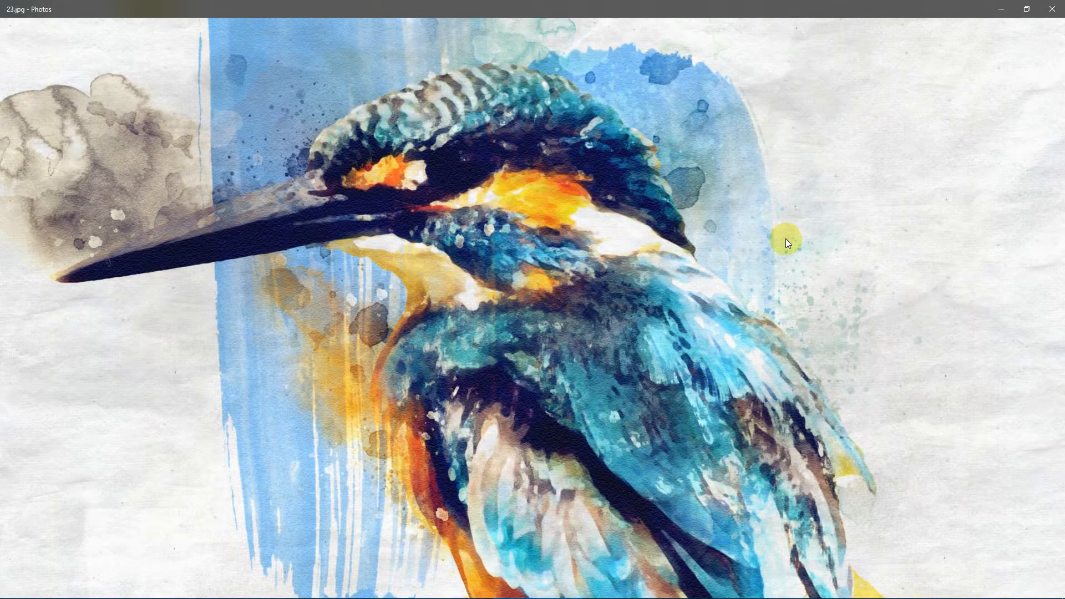
{"action": "double_click", "coordinate": [785, 239]}
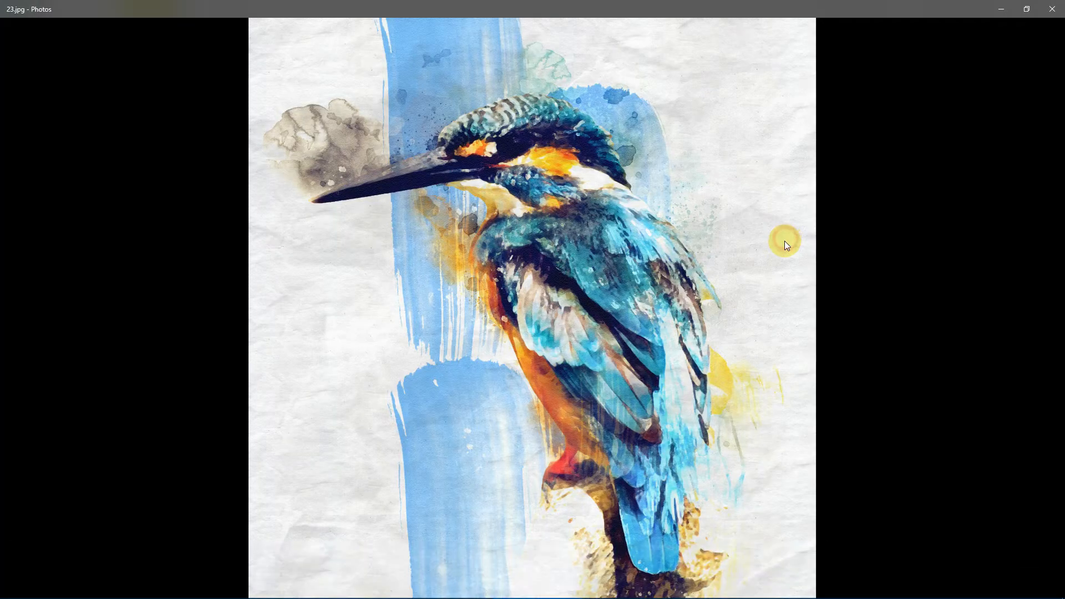
- View the painted samples from 24.jpg to 29.jpg, from the costumed woman to the leaping dancer
{"action": "key", "text": "Right"}
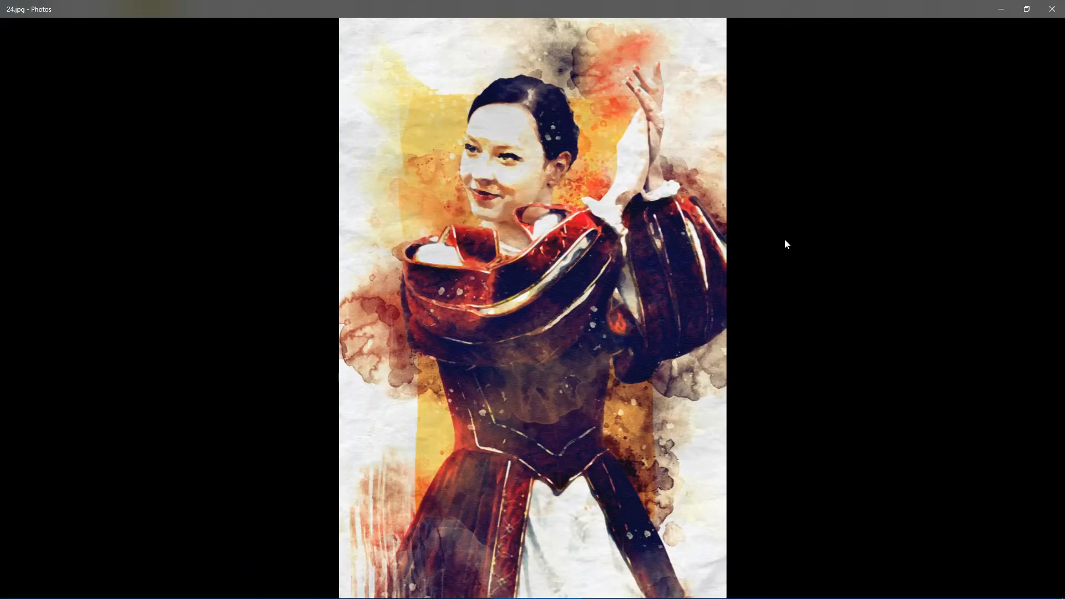
{"action": "key", "text": "Right"}
{"action": "left_click", "coordinate": [784, 240]}
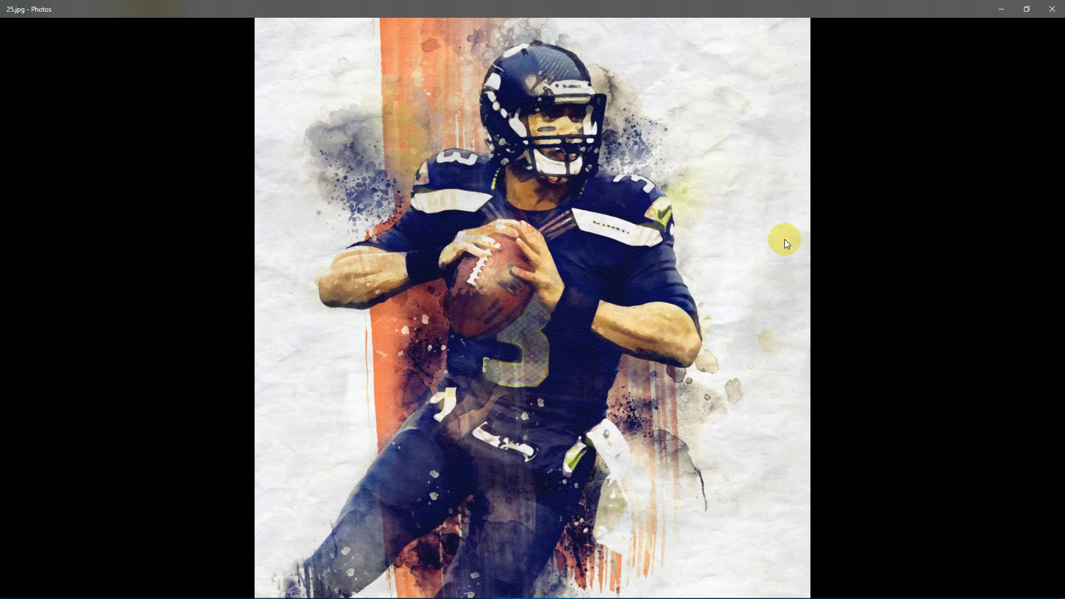
{"action": "key", "text": "Right"}
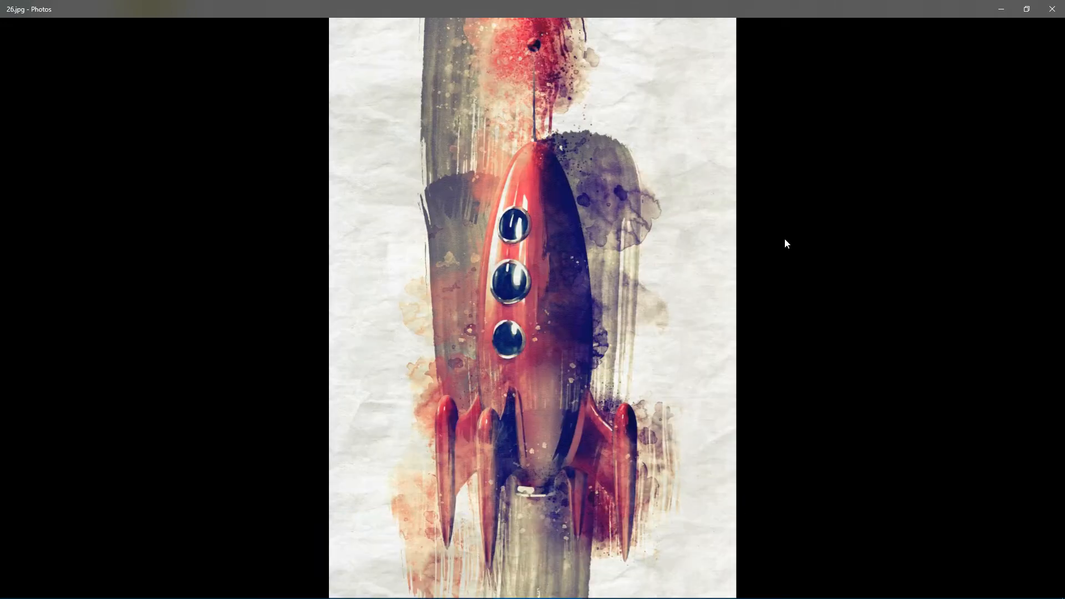
{"action": "key", "text": "Right"}
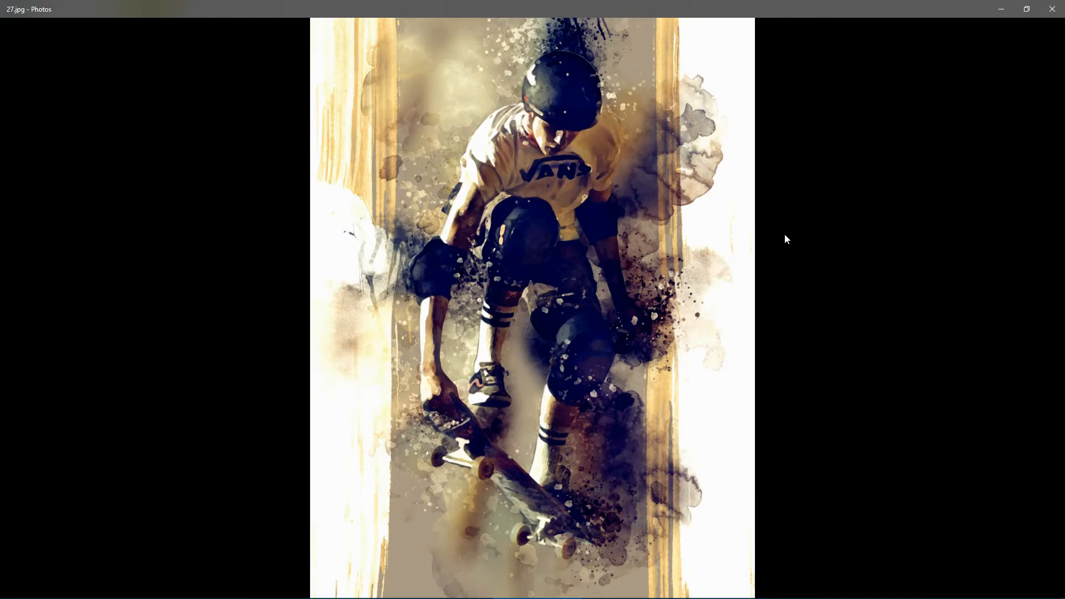
{"action": "key", "text": "Right"}
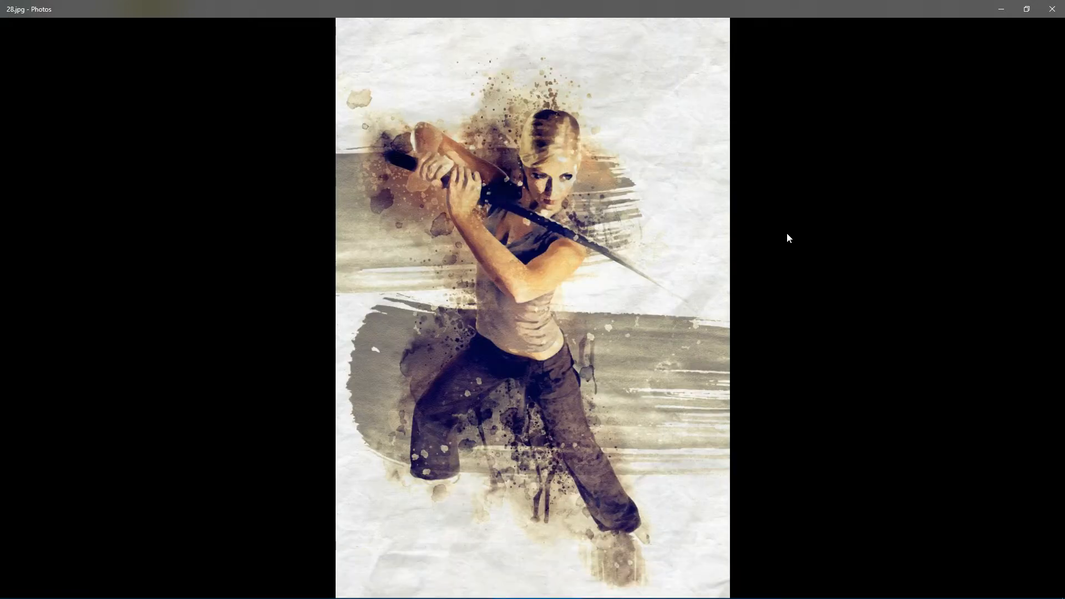
{"action": "key", "text": "Right"}
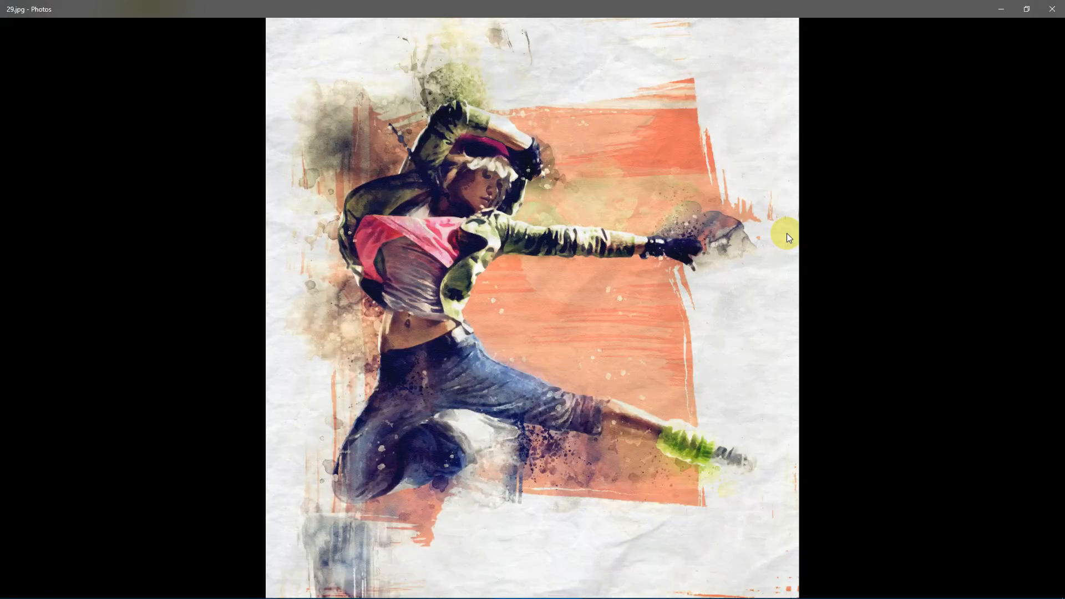
- View the painted tulip 30.jpg and examine it up close from the blossom down to the stem base
{"action": "left_click", "coordinate": [790, 236]}
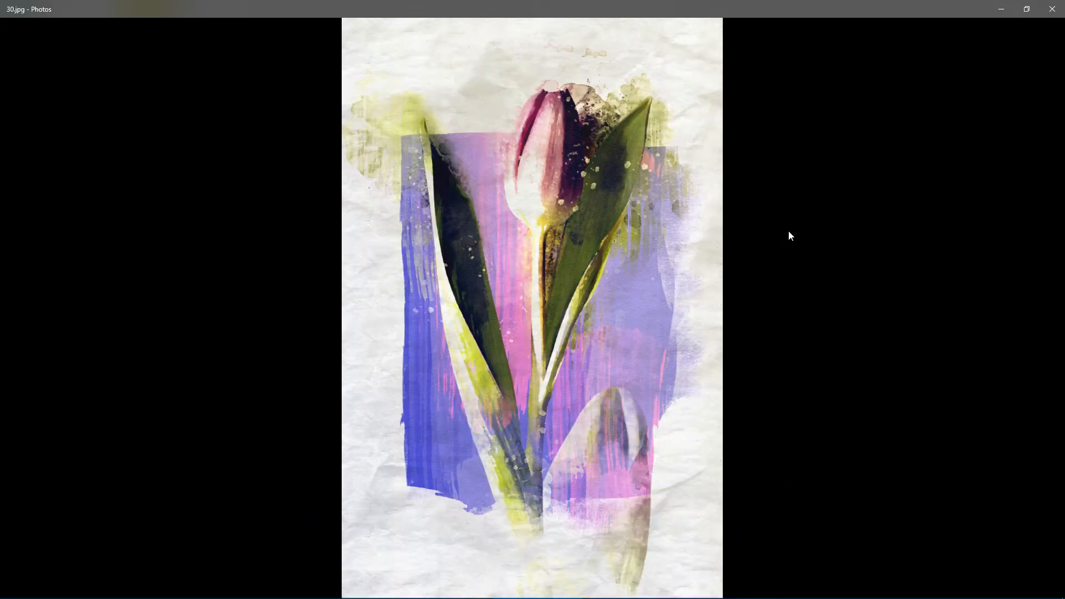
{"action": "double_click", "coordinate": [788, 231]}
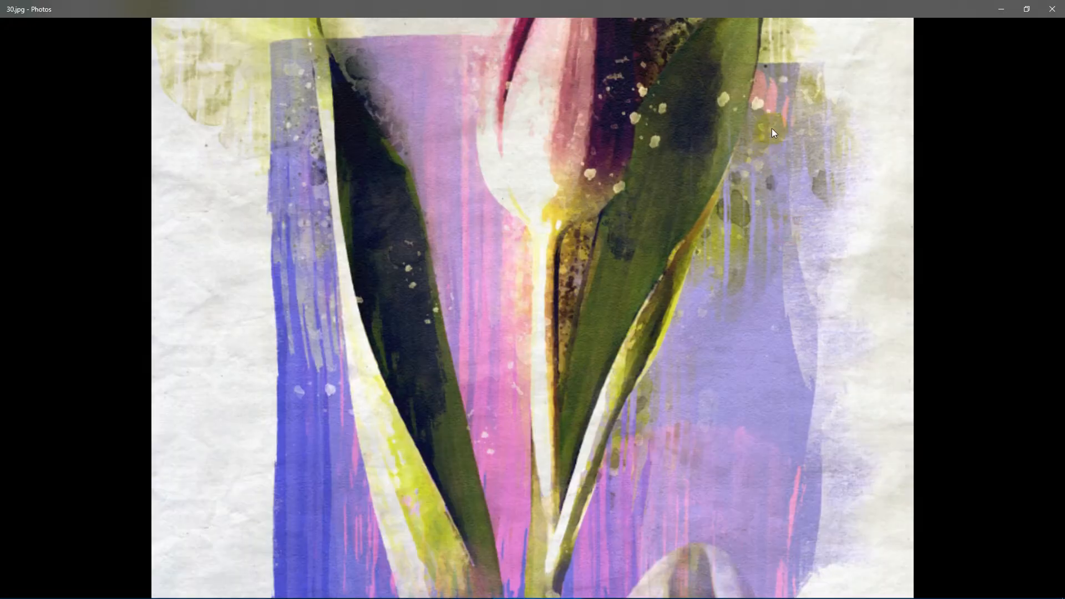
{"action": "left_click_drag", "start_coordinate": [777, 236], "coordinate": [781, 312]}
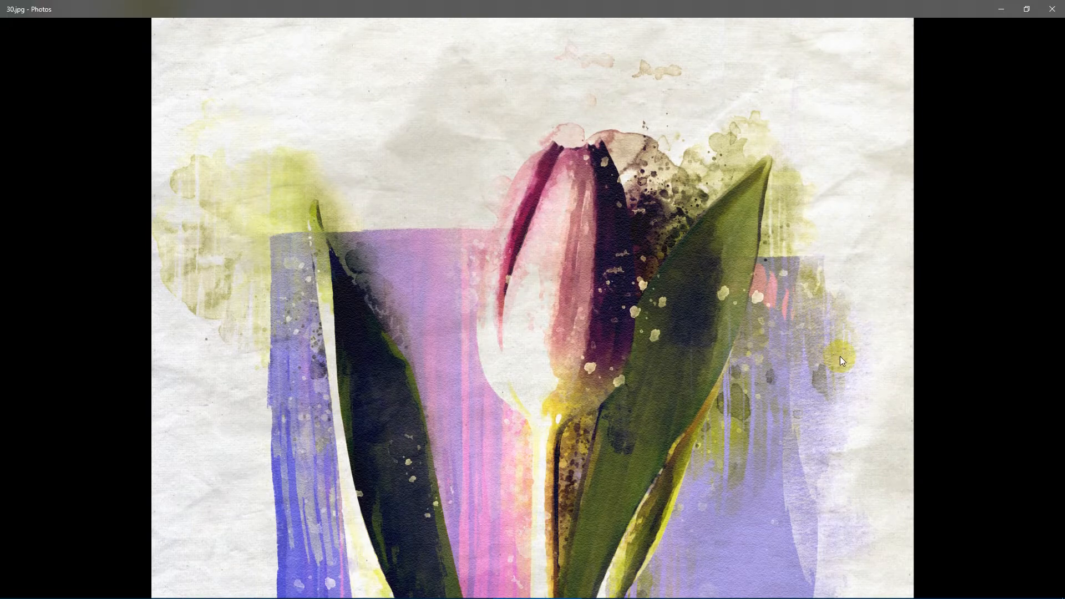
{"action": "left_click_drag", "start_coordinate": [841, 358], "coordinate": [830, 123]}
{"action": "left_click_drag", "start_coordinate": [837, 411], "coordinate": [832, 135]}
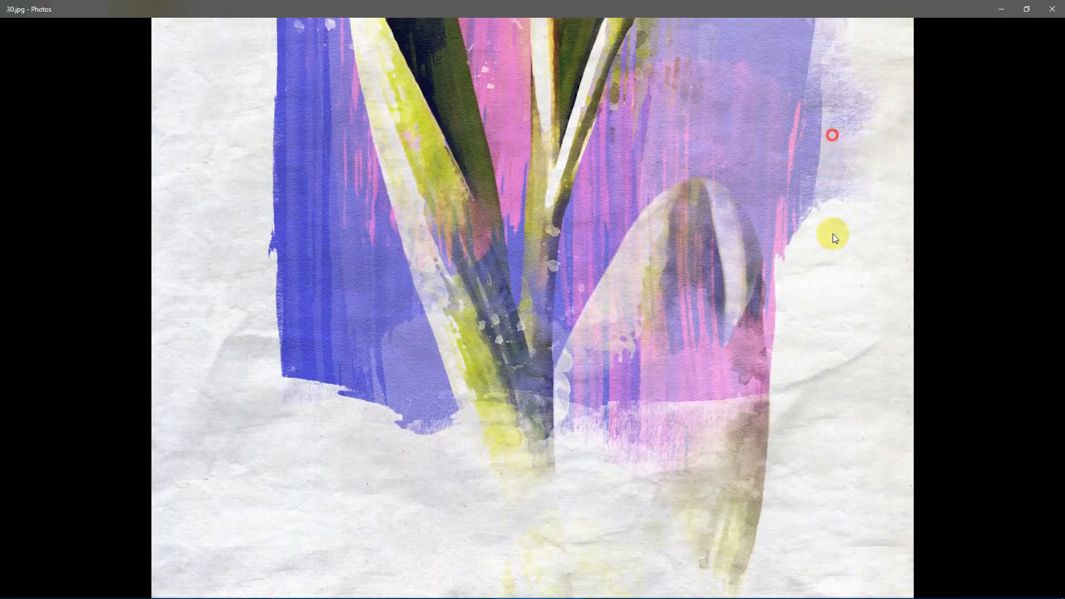
{"action": "left_click_drag", "start_coordinate": [833, 235], "coordinate": [832, 397]}
{"action": "left_click_drag", "start_coordinate": [831, 159], "coordinate": [831, 437]}
{"action": "double_click", "coordinate": [815, 282]}
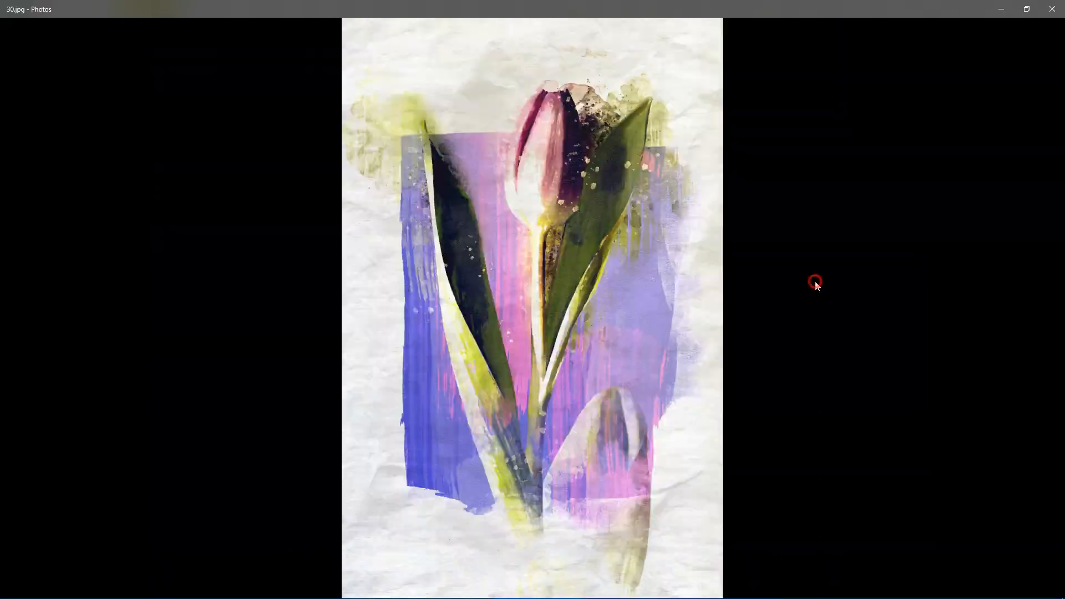
{"action": "double_click", "coordinate": [725, 248]}
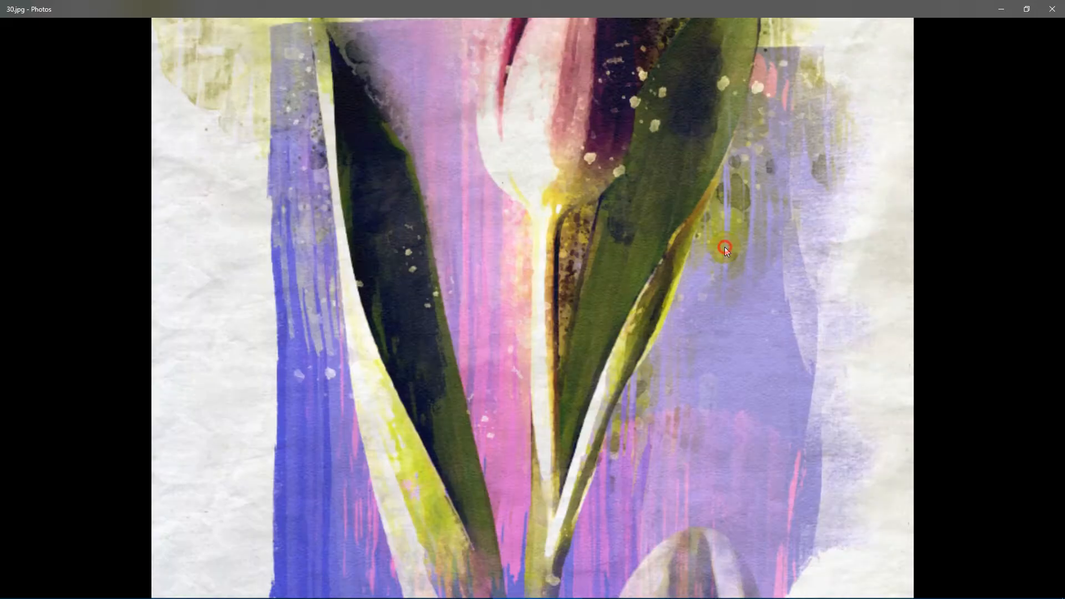
{"action": "double_click", "coordinate": [725, 247]}
- Close the image viewer, then switch to Photoshop and close guide.jpg
{"action": "left_click", "coordinate": [1063, 3]}
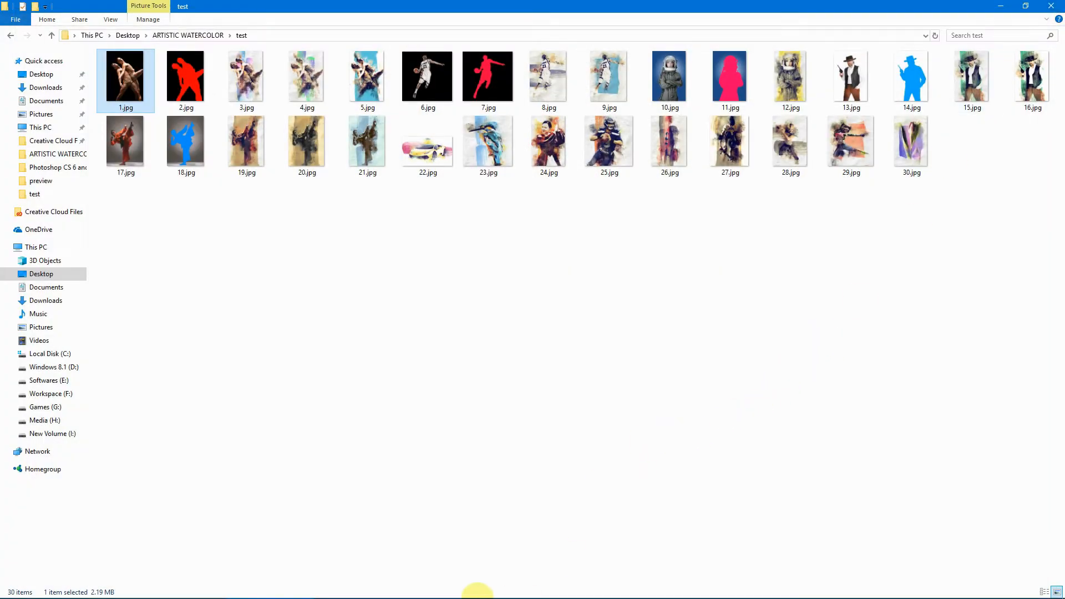
{"action": "mouse_move", "coordinate": [467, 592]}
{"action": "left_click", "coordinate": [360, 587]}
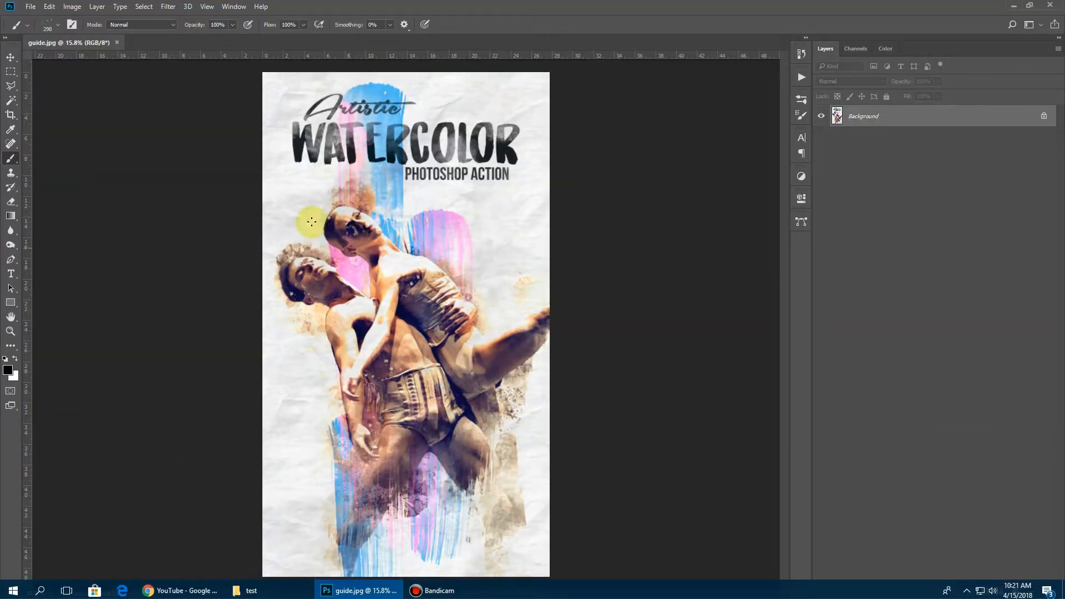
{"action": "left_click", "coordinate": [117, 42]}
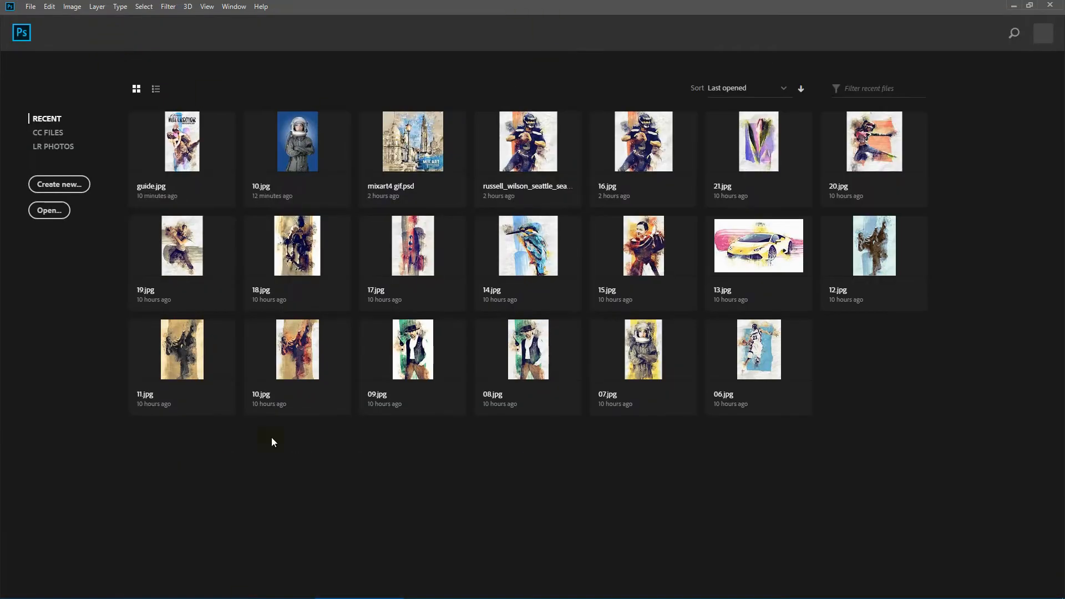
- Open the astronaut photo 10.jpg from the test folder in Photoshop
{"action": "left_click", "coordinate": [373, 593]}
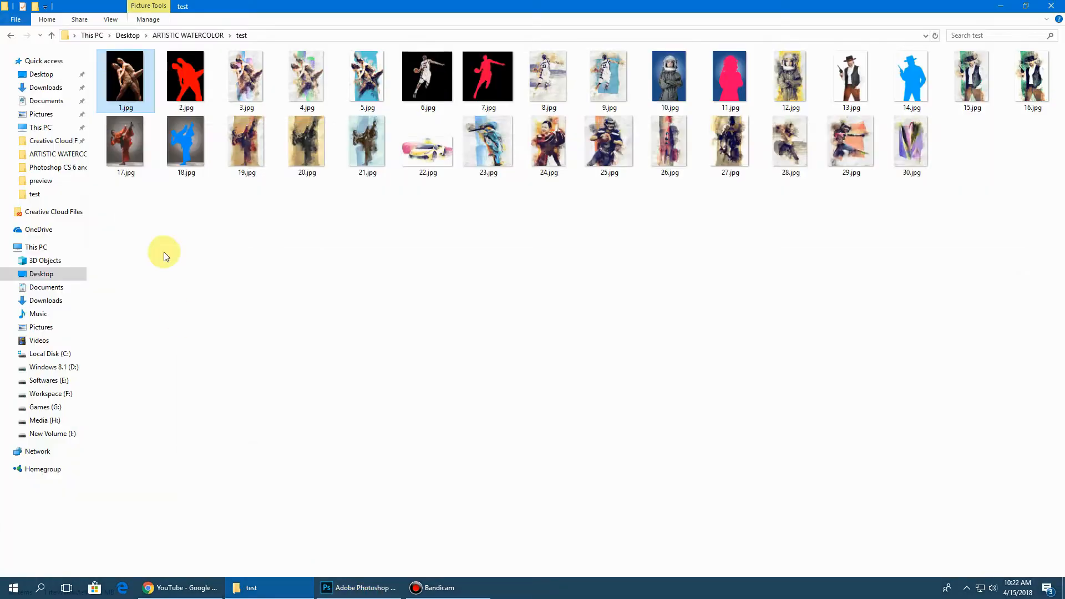
{"action": "left_click_drag", "start_coordinate": [670, 78], "coordinate": [426, 586]}
{"action": "left_click_drag", "start_coordinate": [496, 553], "coordinate": [457, 492]}
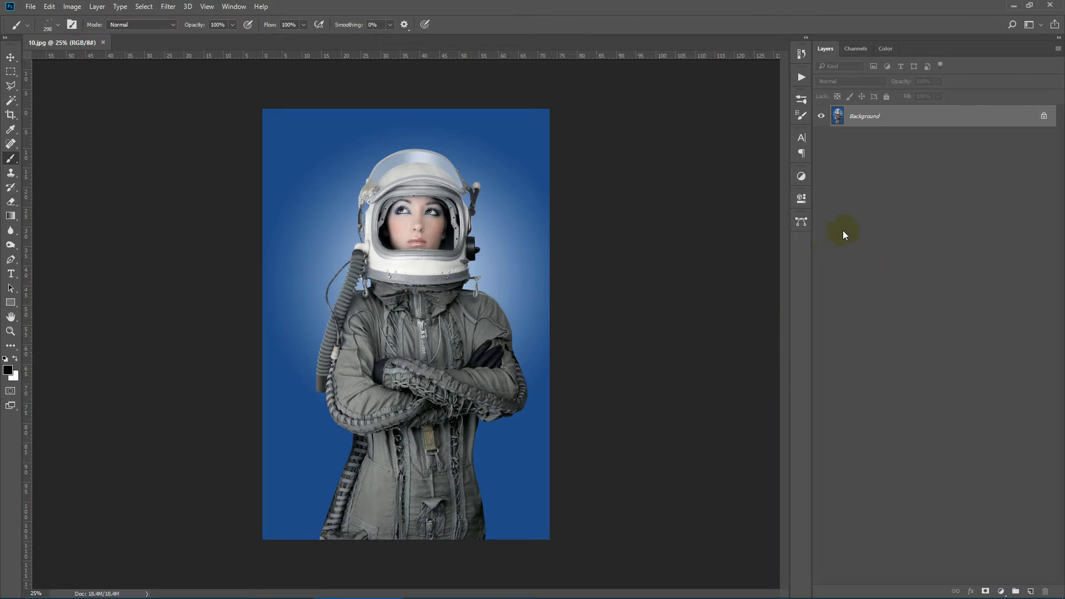
- Check that the image mode is RGB Color with 8 Bits/Channel
{"action": "left_click", "coordinate": [72, 8]}
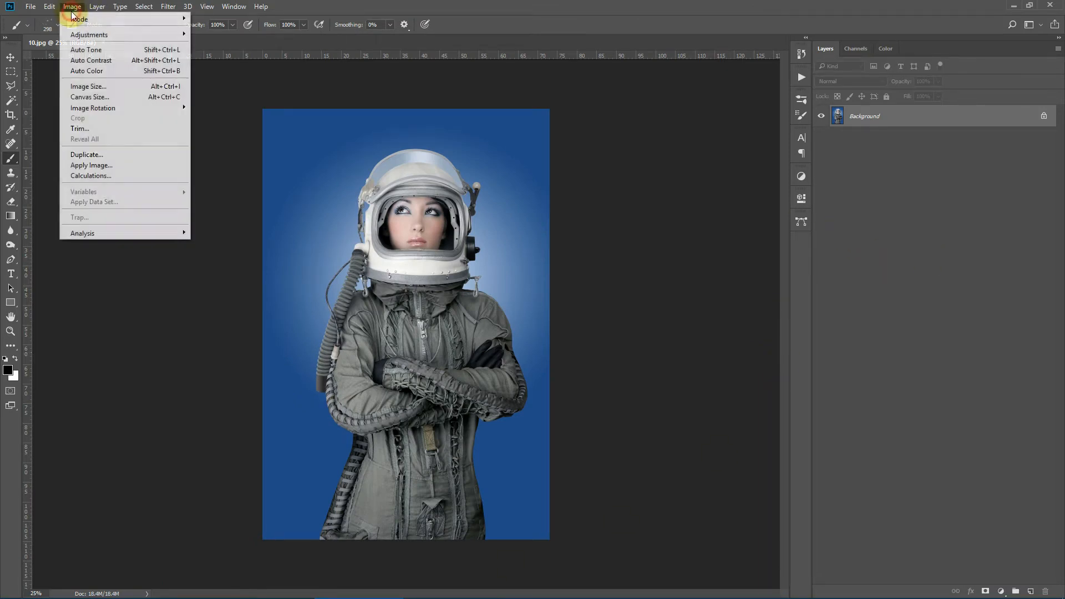
{"action": "left_click", "coordinate": [77, 20]}
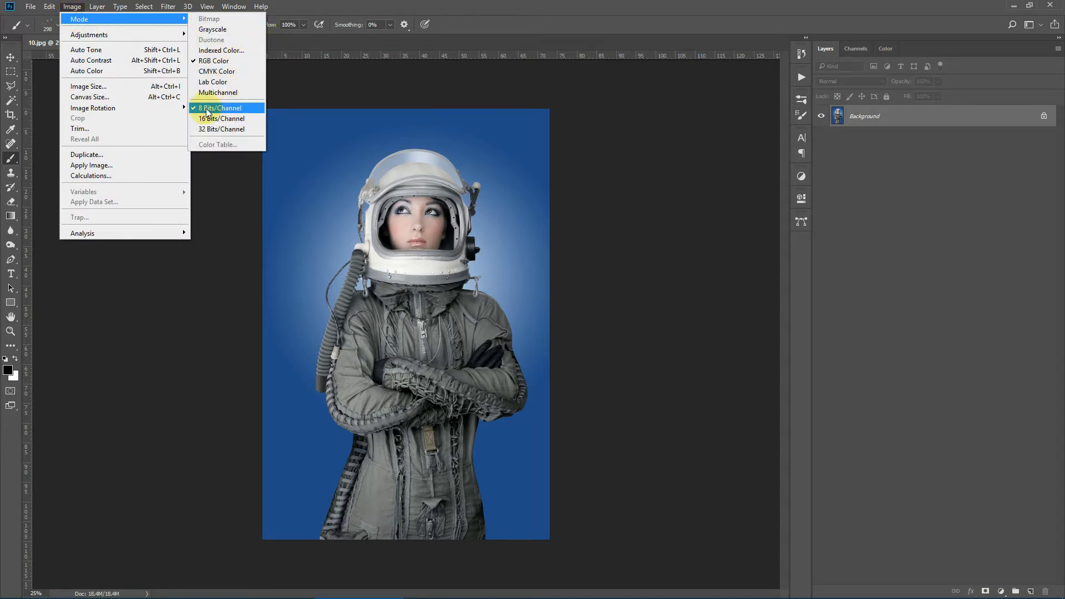
{"action": "left_click", "coordinate": [344, 5]}
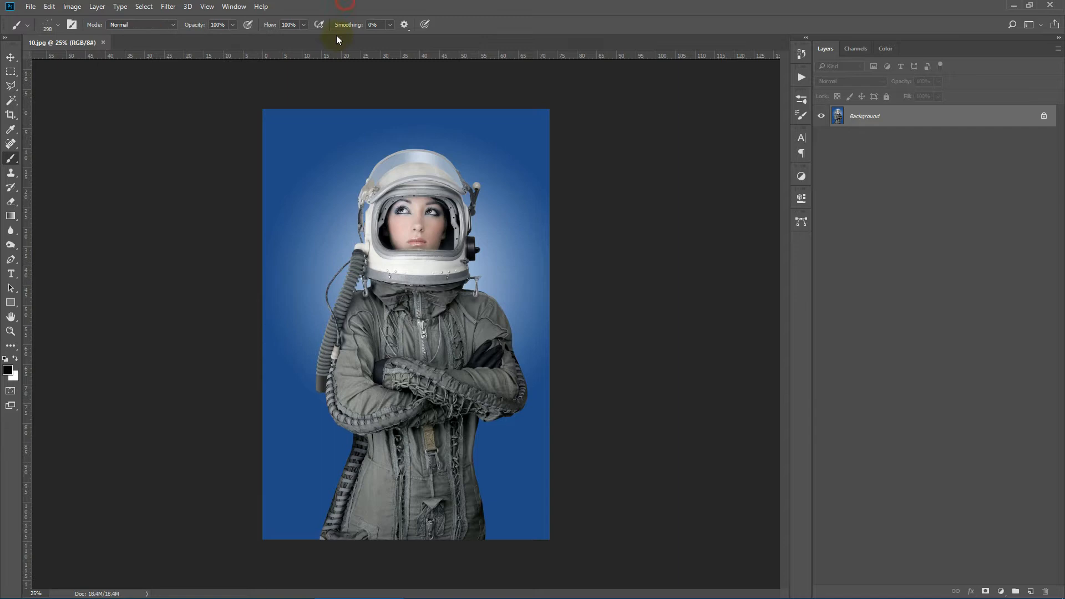
- Check that Add "copy" to Copied Layers and Groups is enabled in the Layers Panel Options and accept the dialog
{"action": "left_click", "coordinate": [1057, 48]}
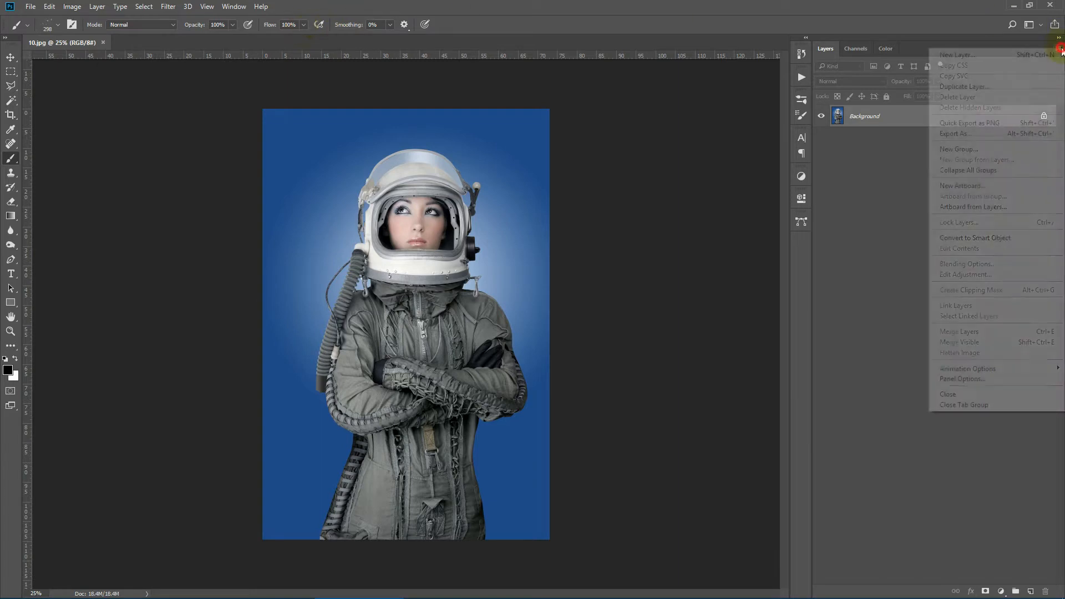
{"action": "left_click", "coordinate": [962, 378]}
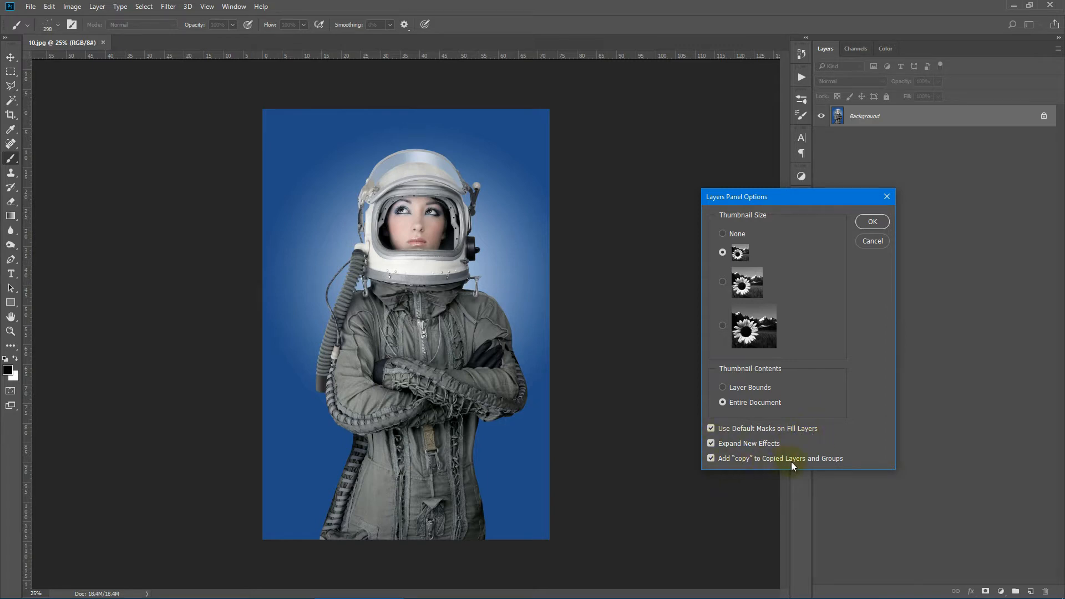
{"action": "left_click", "coordinate": [874, 221]}
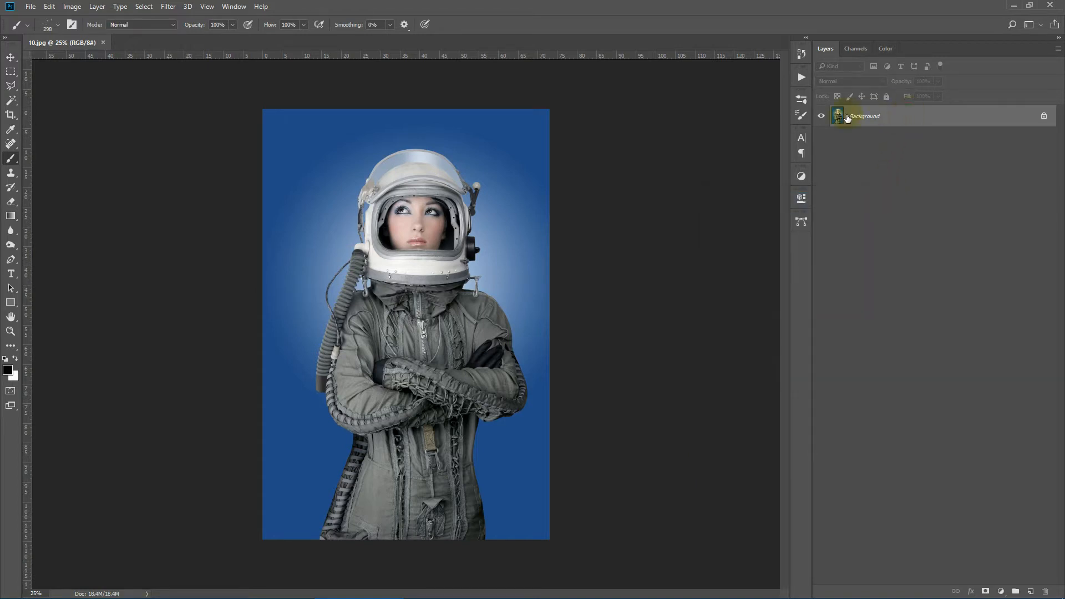
- Apply a crop at the photo's full bounds so the Background becomes a regular layer, and leave the Crop tool
{"action": "left_click", "coordinate": [11, 115]}
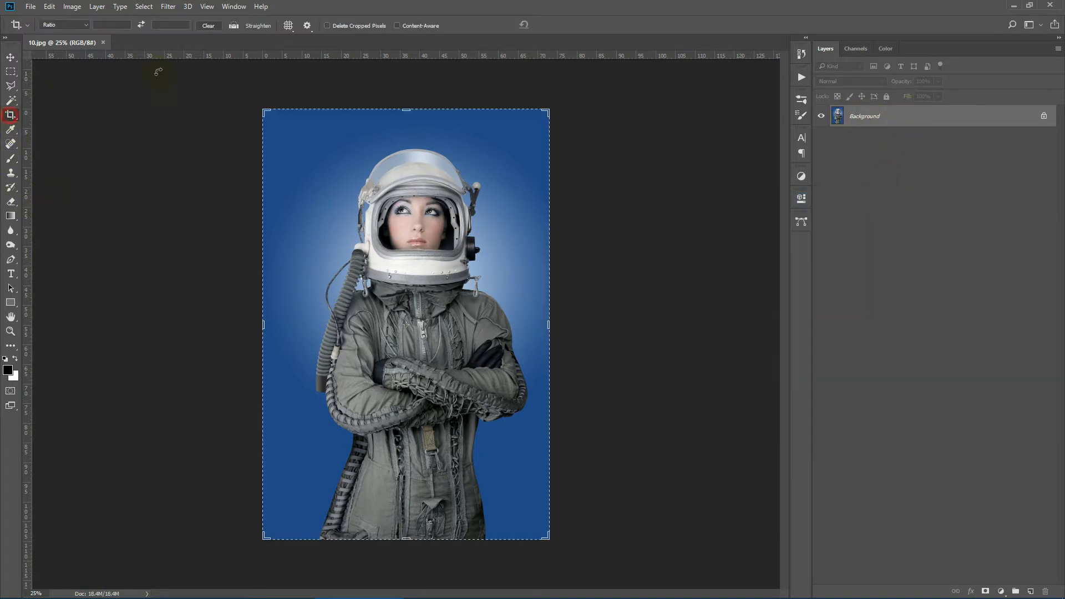
{"action": "key", "text": "Return"}
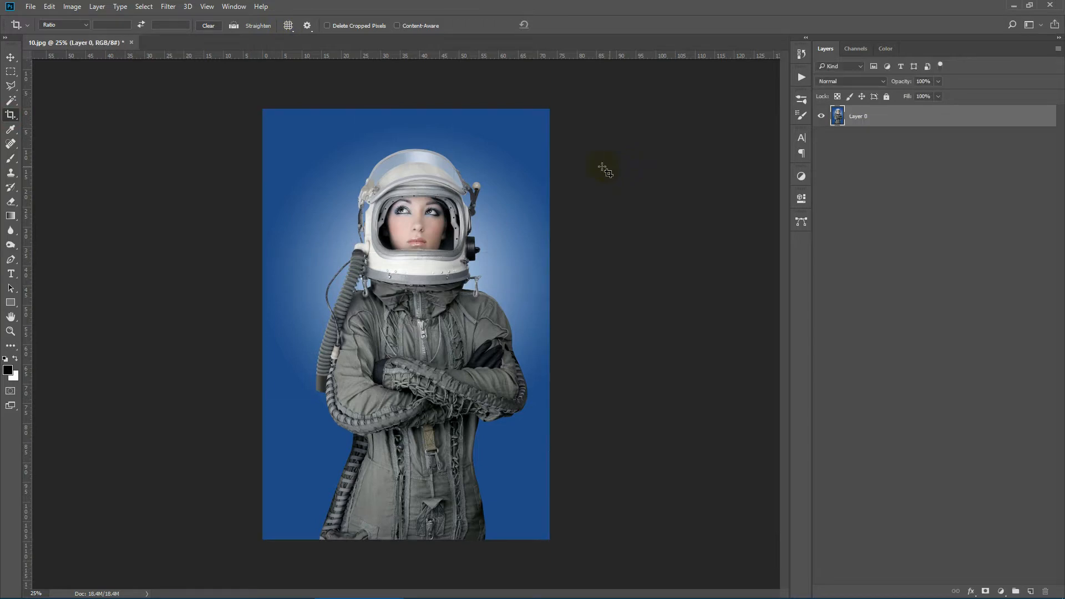
{"action": "left_click", "coordinate": [8, 74]}
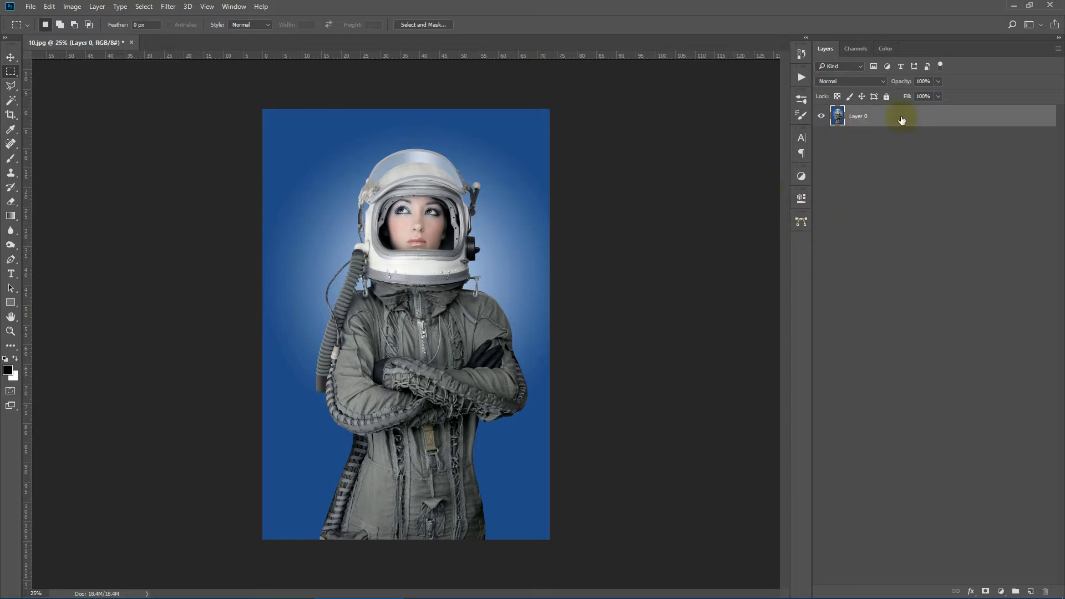
- Convert Layer 0 back into the locked Background layer
{"action": "left_click", "coordinate": [97, 7]}
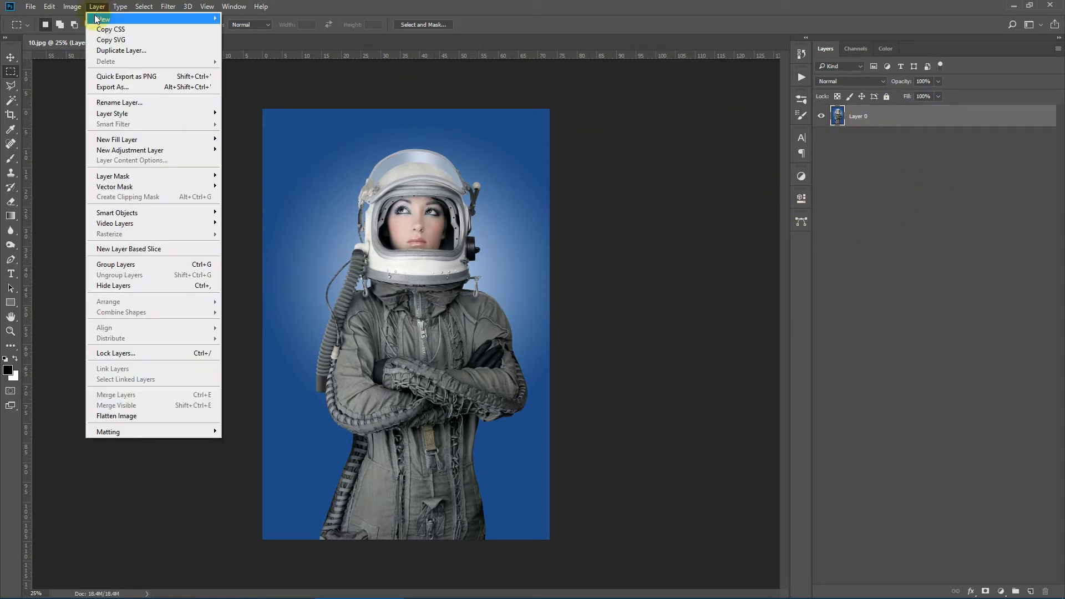
{"action": "mouse_move", "coordinate": [97, 19]}
{"action": "left_click", "coordinate": [285, 29]}
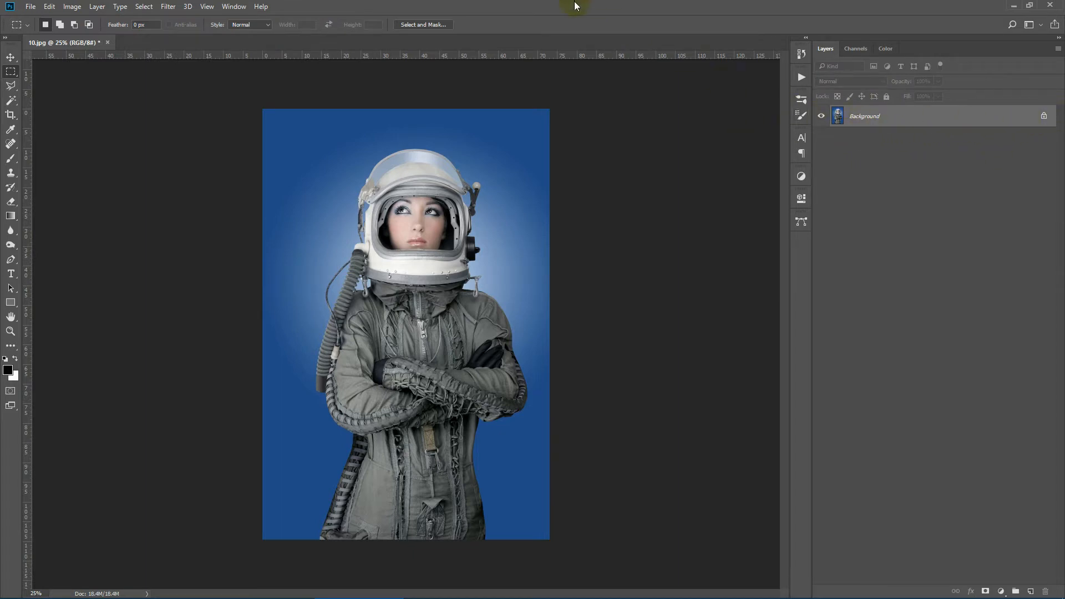
- Resample the photo to 2500 pixels wide at 300 pixels/inch, keeping its proportions
{"action": "left_click", "coordinate": [72, 8]}
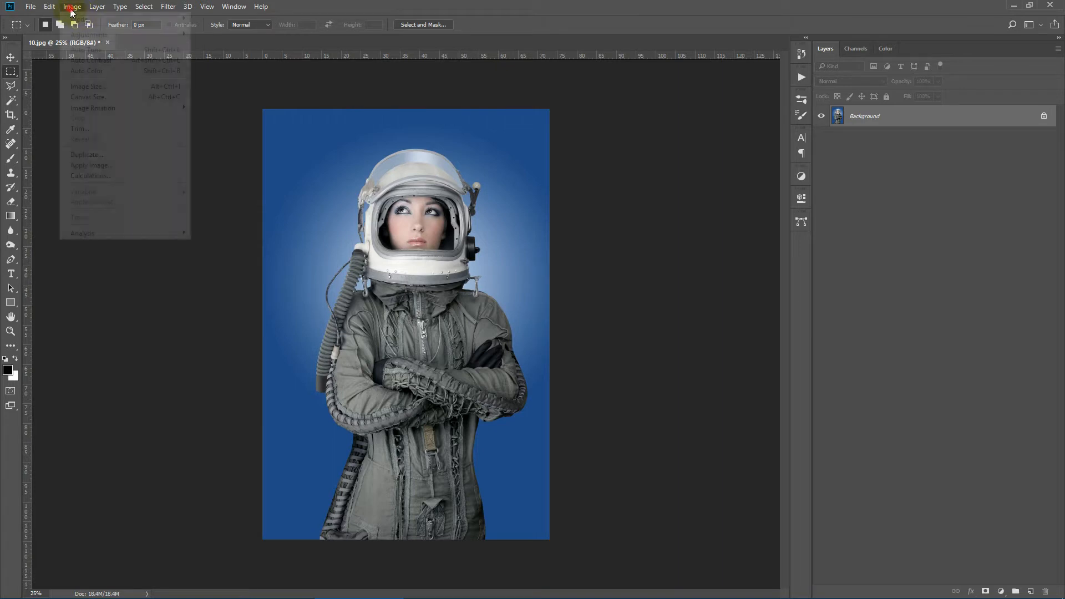
{"action": "left_click", "coordinate": [89, 86]}
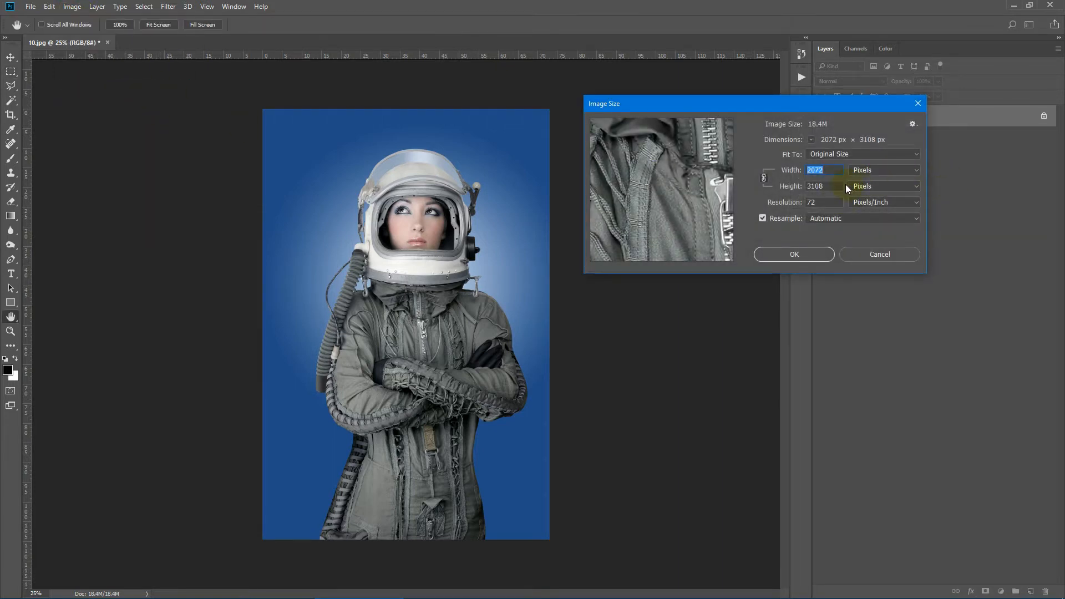
{"action": "mouse_move", "coordinate": [717, 192]}
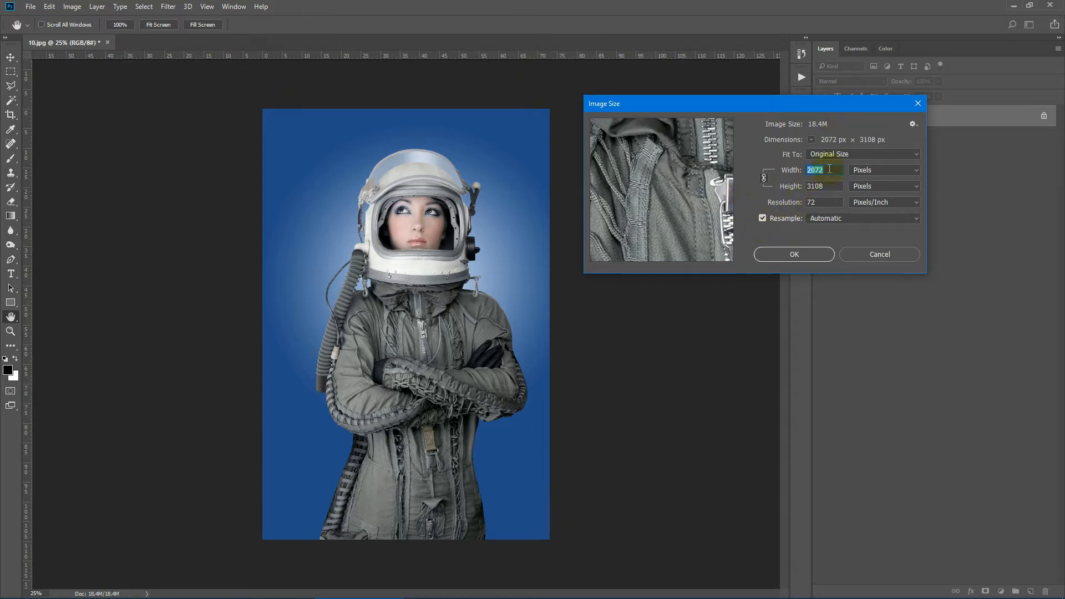
{"action": "type", "text": "2500"}
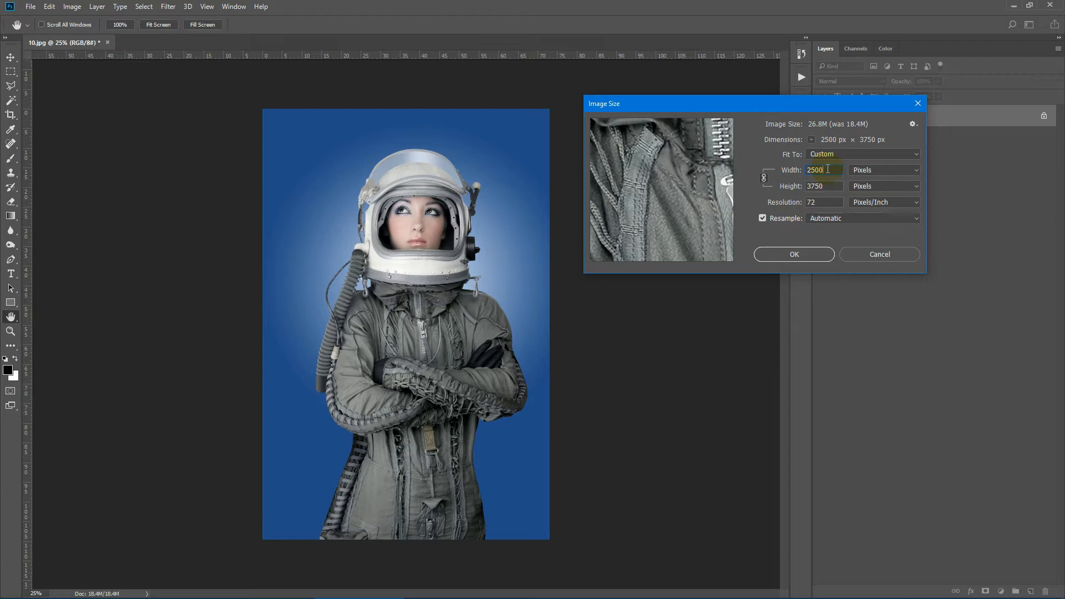
{"action": "double_click", "coordinate": [821, 202]}
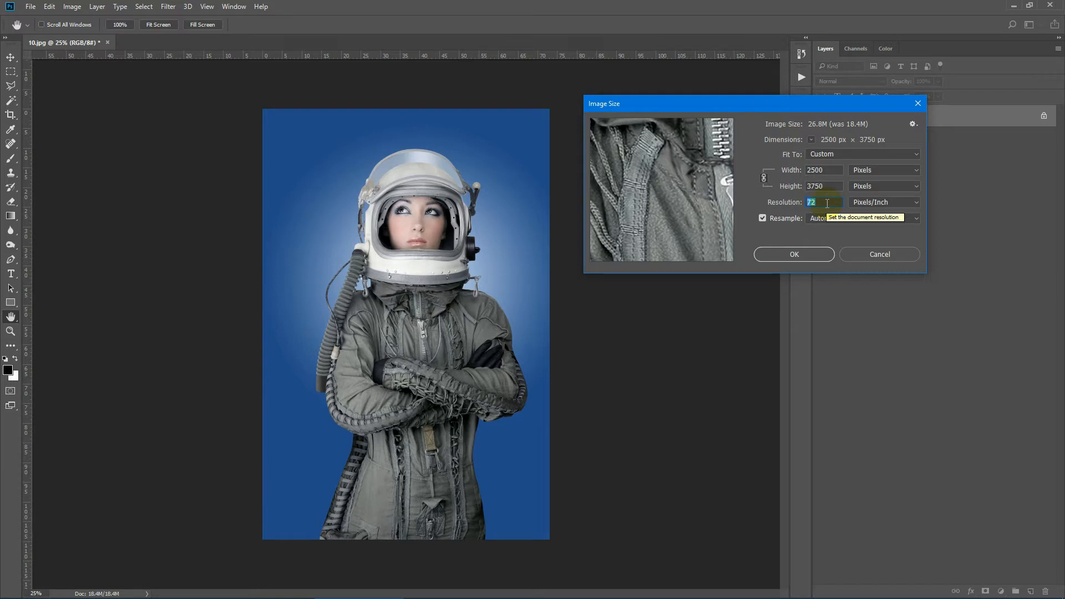
{"action": "type", "text": "300"}
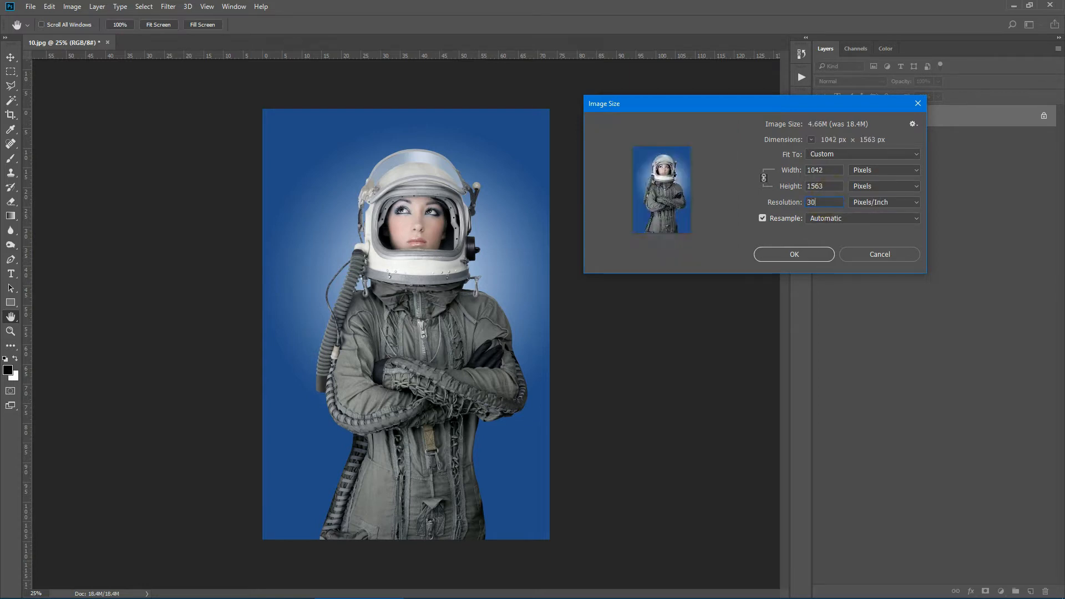
{"action": "double_click", "coordinate": [820, 170]}
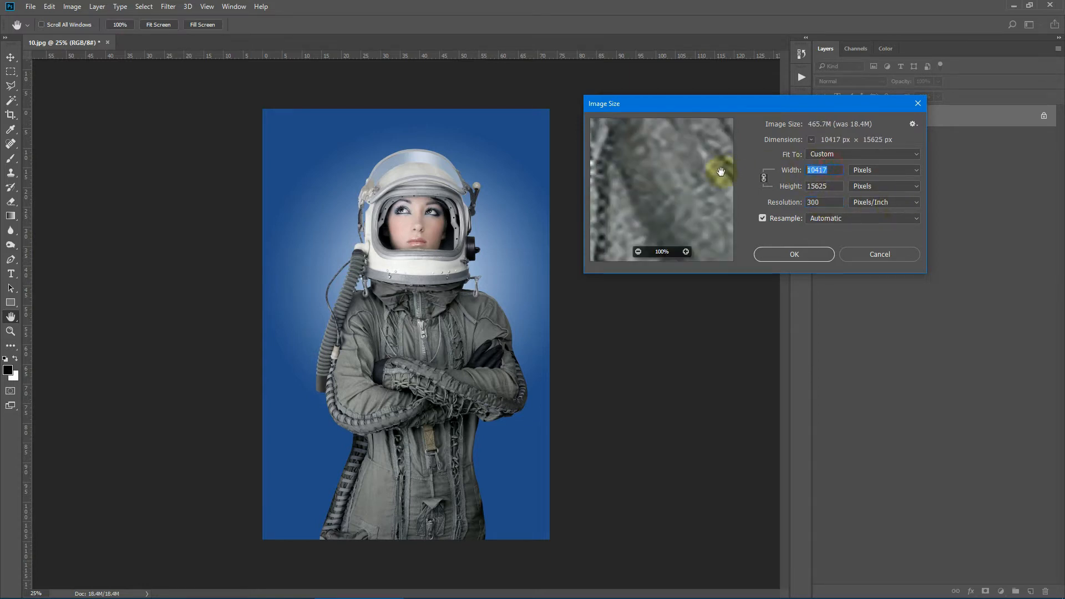
{"action": "type", "text": "2500"}
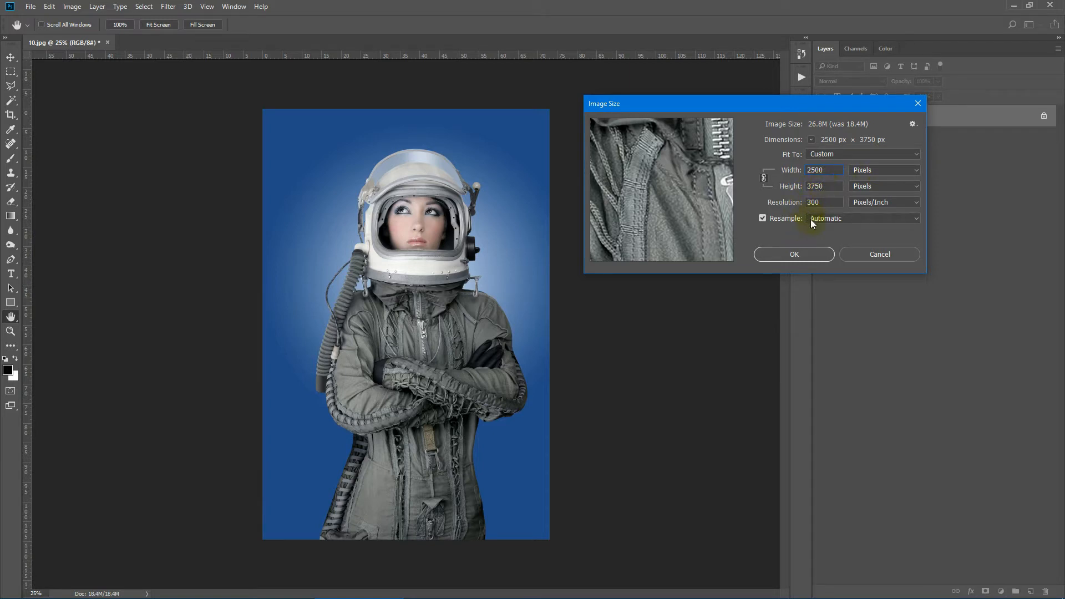
{"action": "left_click", "coordinate": [795, 255]}
{"action": "key", "text": "m"}
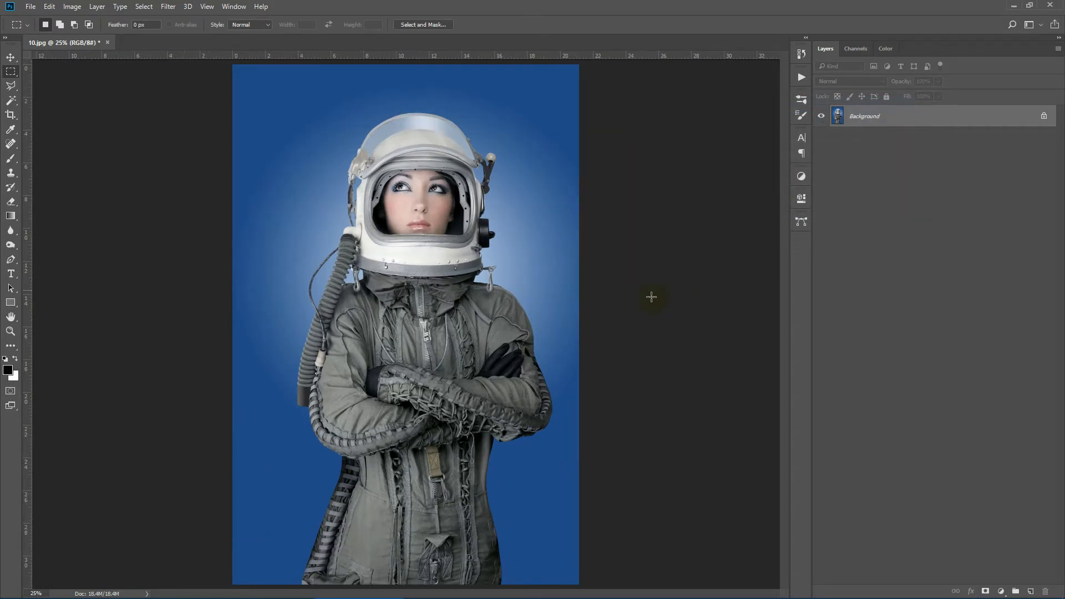
- Load Artistic Watercolor Photoshop Action.atn from the Photoshop CS 6 and ABOVE folder into the available actions
{"action": "left_click", "coordinate": [10, 331]}
{"action": "left_click", "coordinate": [311, 24]}
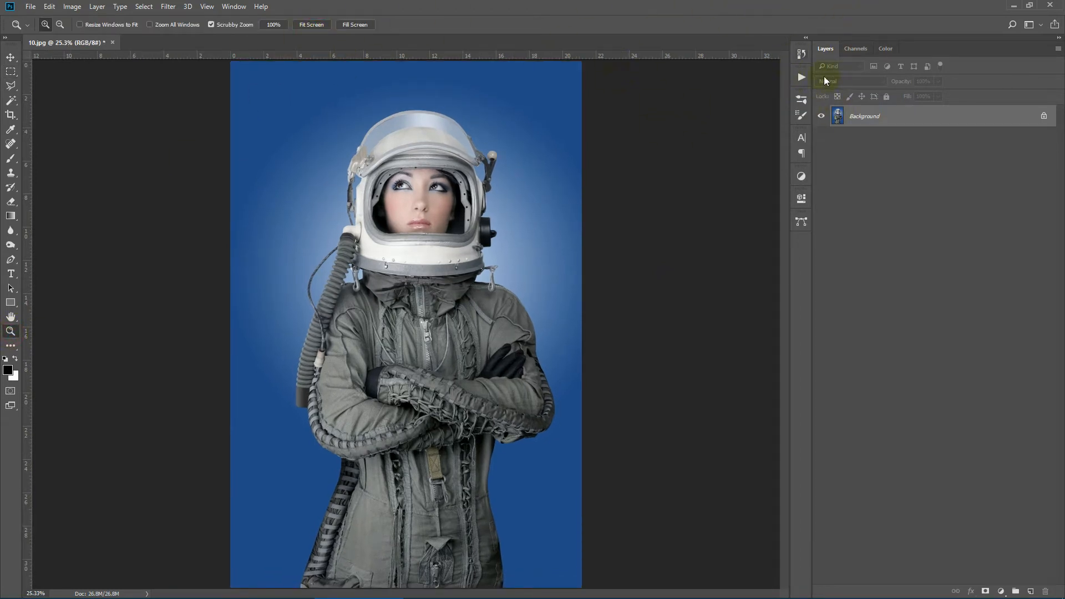
{"action": "left_click", "coordinate": [234, 7]}
{"action": "left_click", "coordinate": [232, 78]}
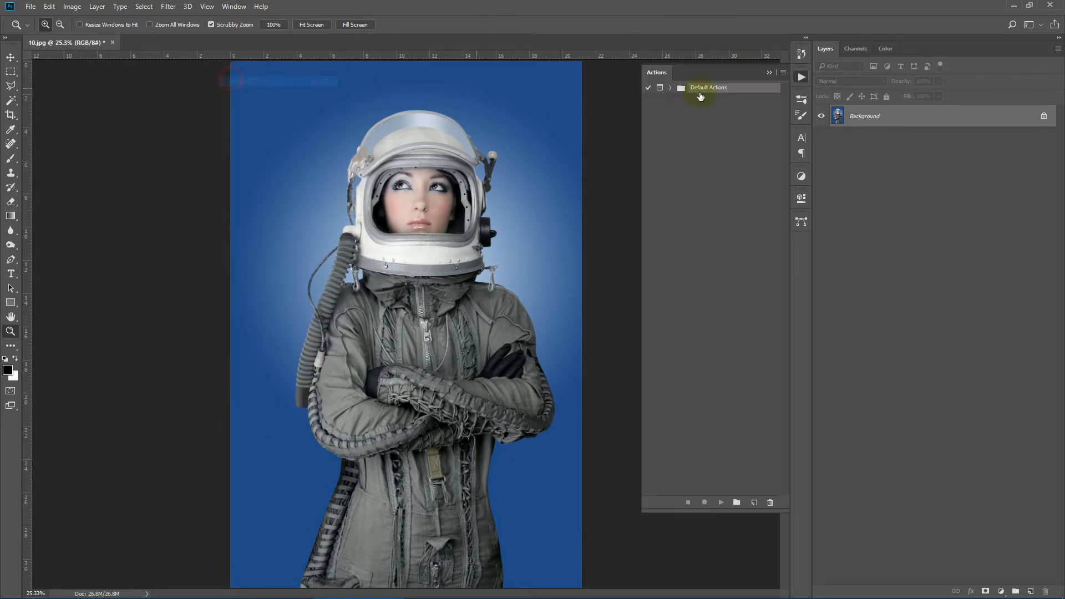
{"action": "left_click", "coordinate": [783, 72]}
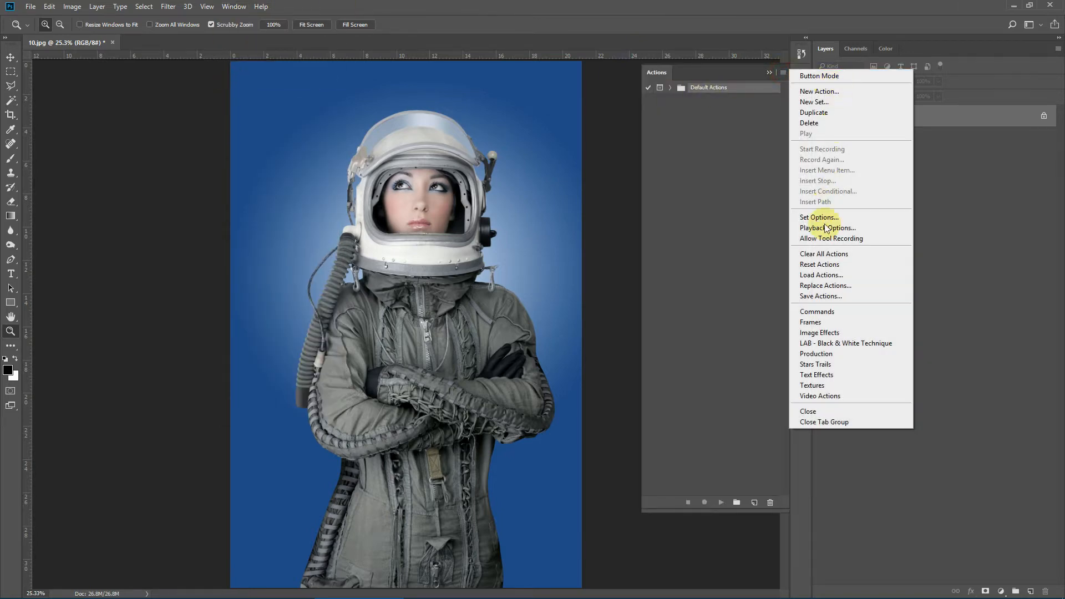
{"action": "left_click", "coordinate": [816, 276]}
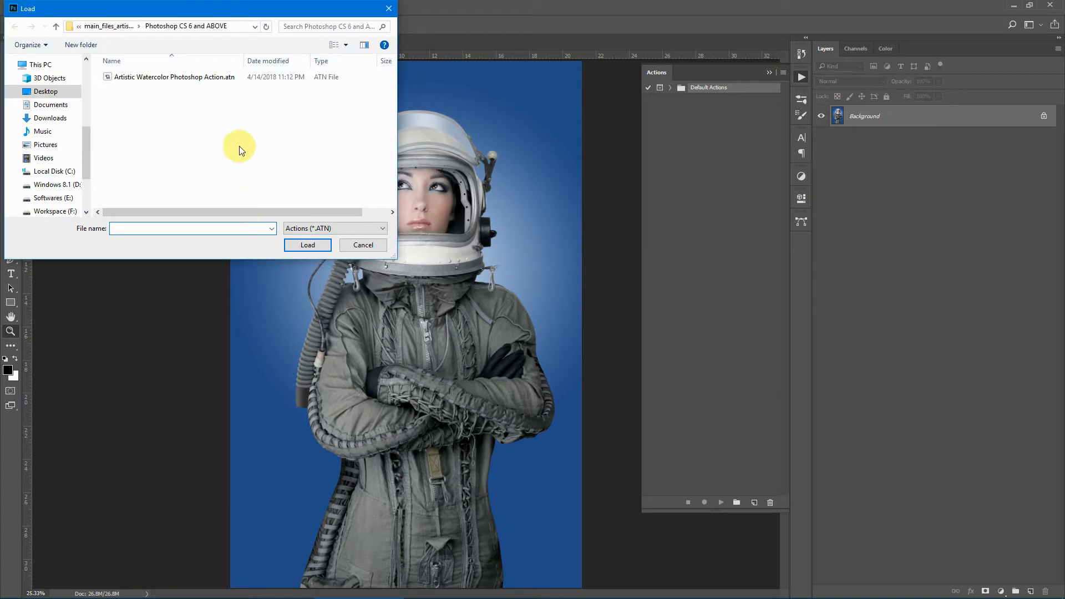
{"action": "scroll", "coordinate": [255, 145], "scroll_direction": "up", "scroll_amount": 5, "text": "ctrl"}
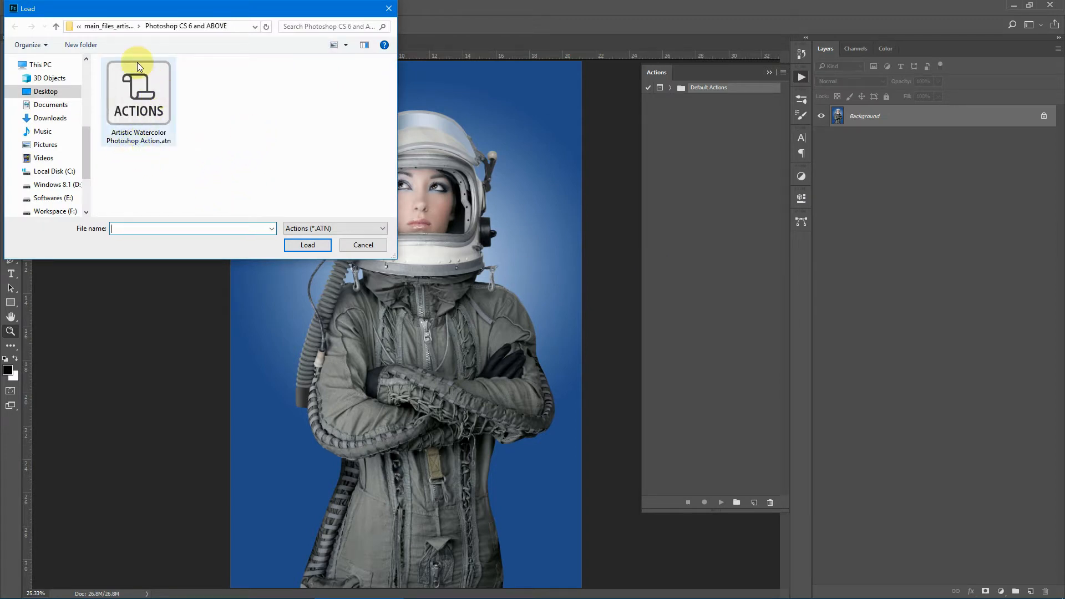
{"action": "left_click", "coordinate": [99, 27]}
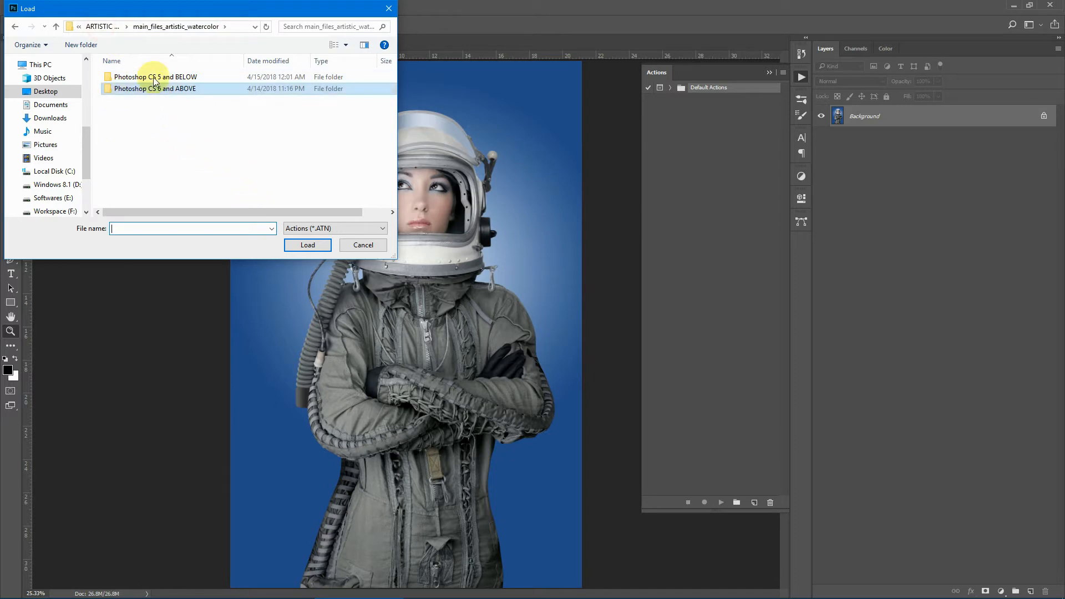
{"action": "left_click", "coordinate": [159, 94]}
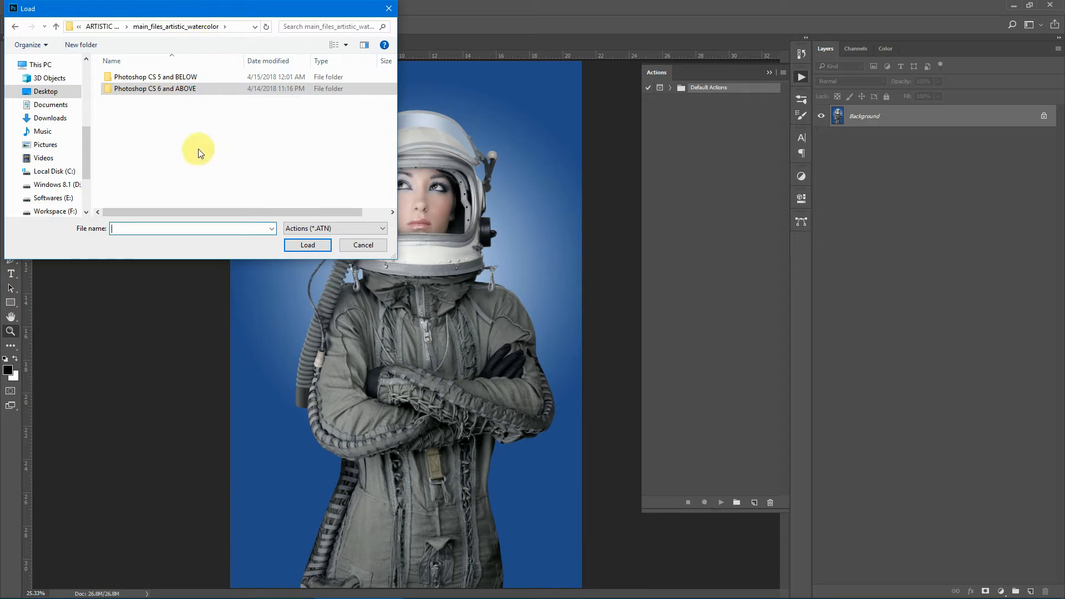
{"action": "double_click", "coordinate": [166, 90]}
{"action": "left_click", "coordinate": [142, 98]}
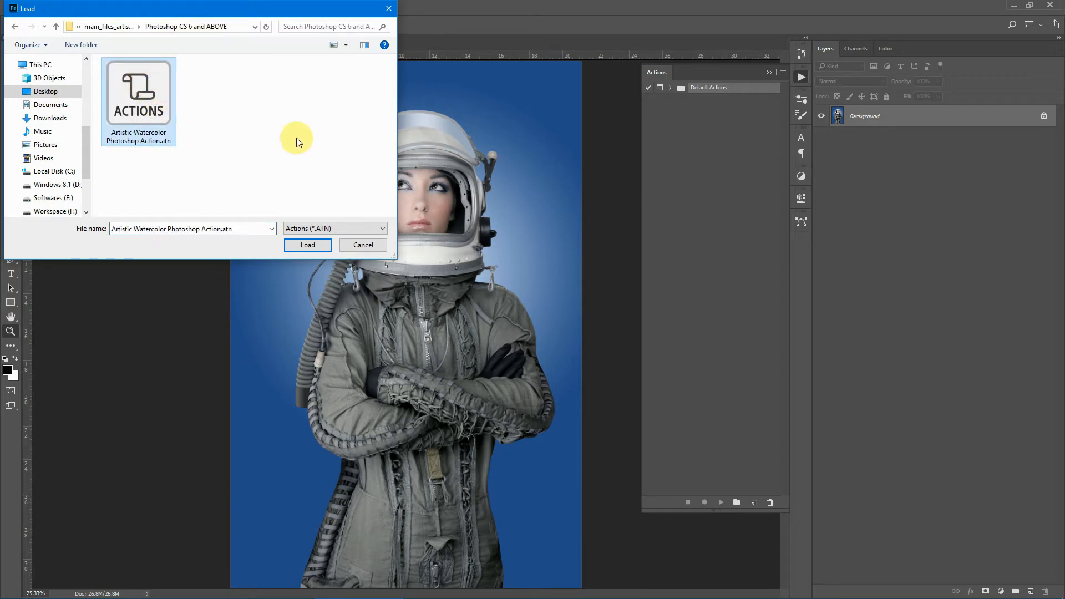
{"action": "left_click", "coordinate": [308, 244]}
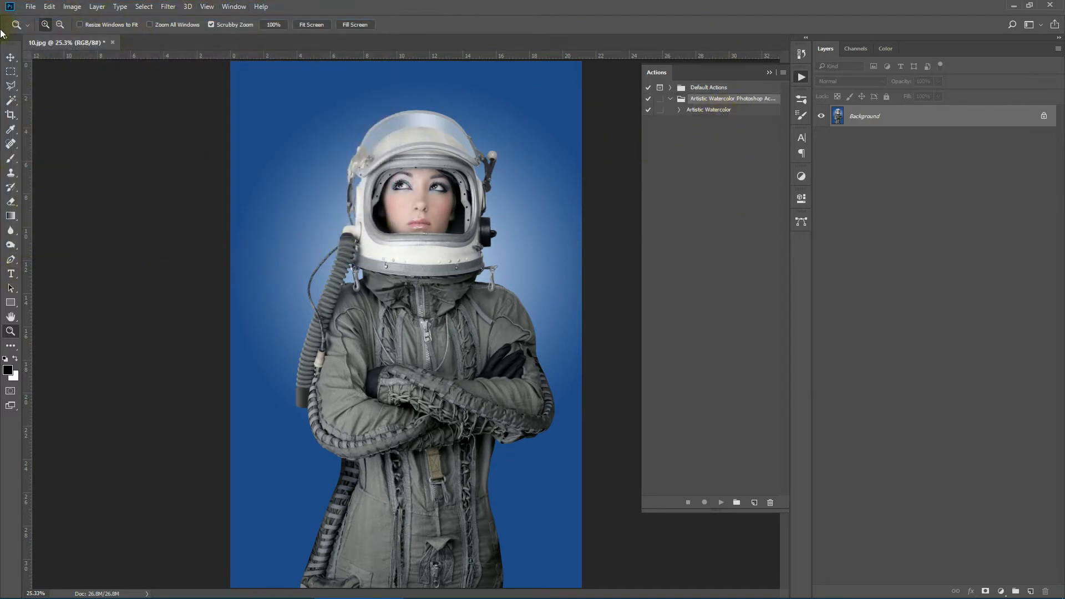
- Load Artistic Watercolor Brushes.abr into the brush presets through the Preset Manager
{"action": "left_click", "coordinate": [49, 7]}
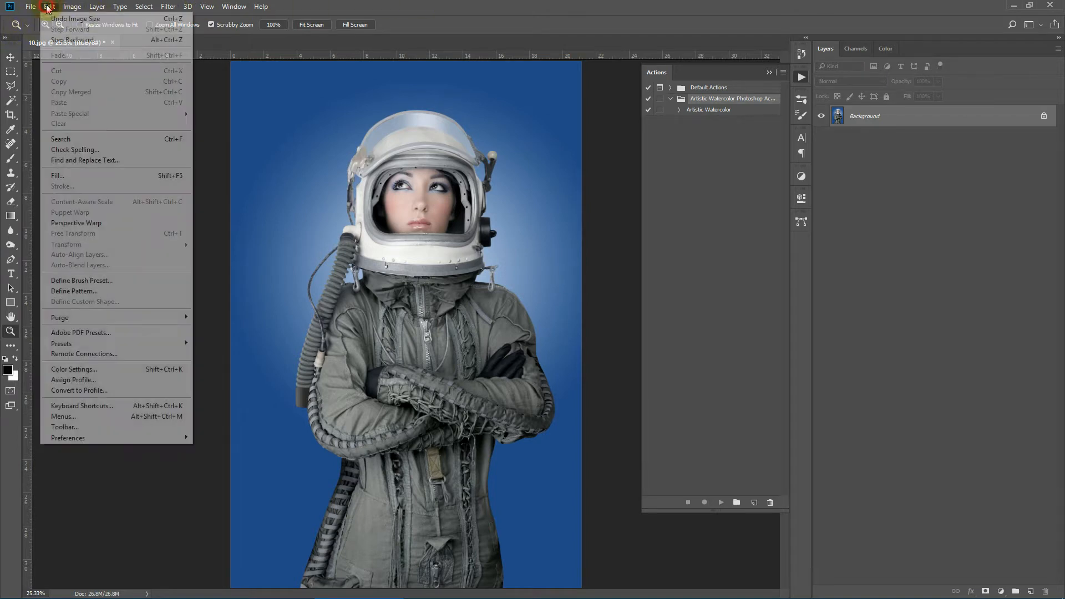
{"action": "mouse_move", "coordinate": [63, 348]}
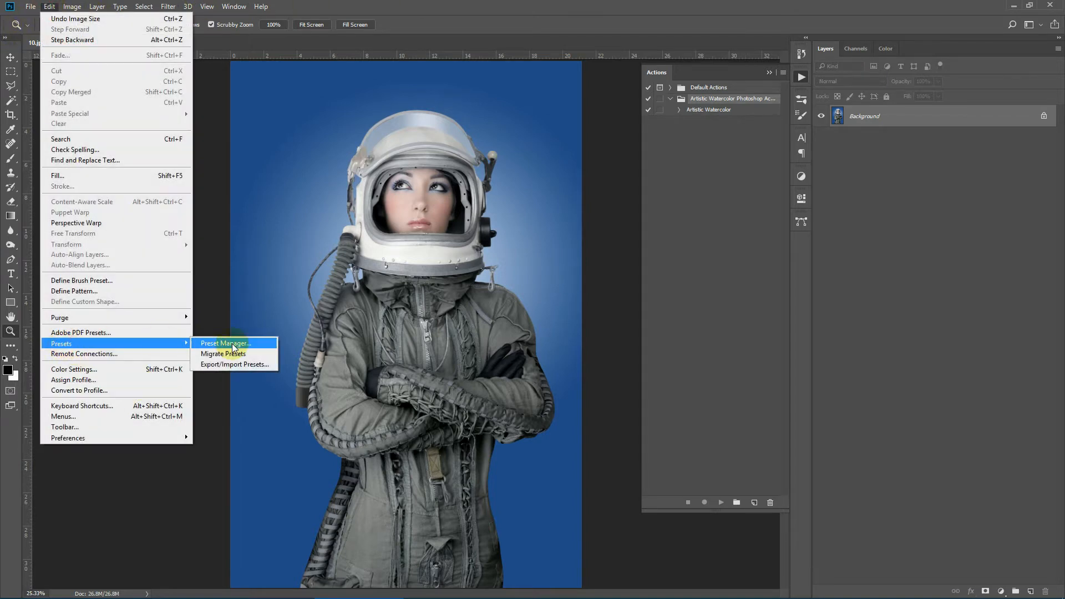
{"action": "left_click", "coordinate": [233, 344]}
{"action": "left_click", "coordinate": [359, 147]}
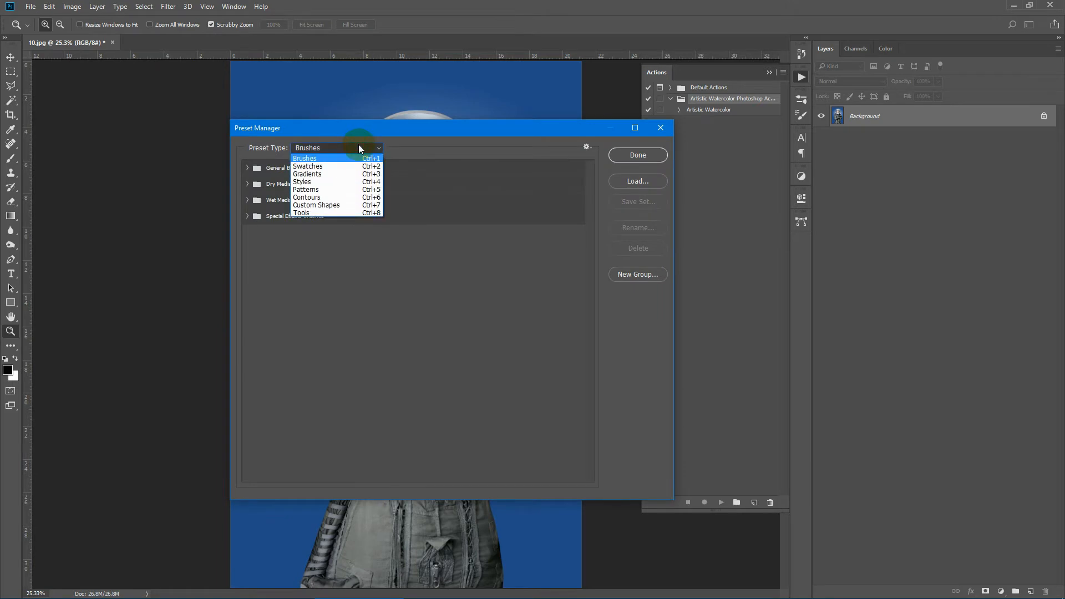
{"action": "left_click", "coordinate": [319, 160]}
{"action": "left_click", "coordinate": [647, 183]}
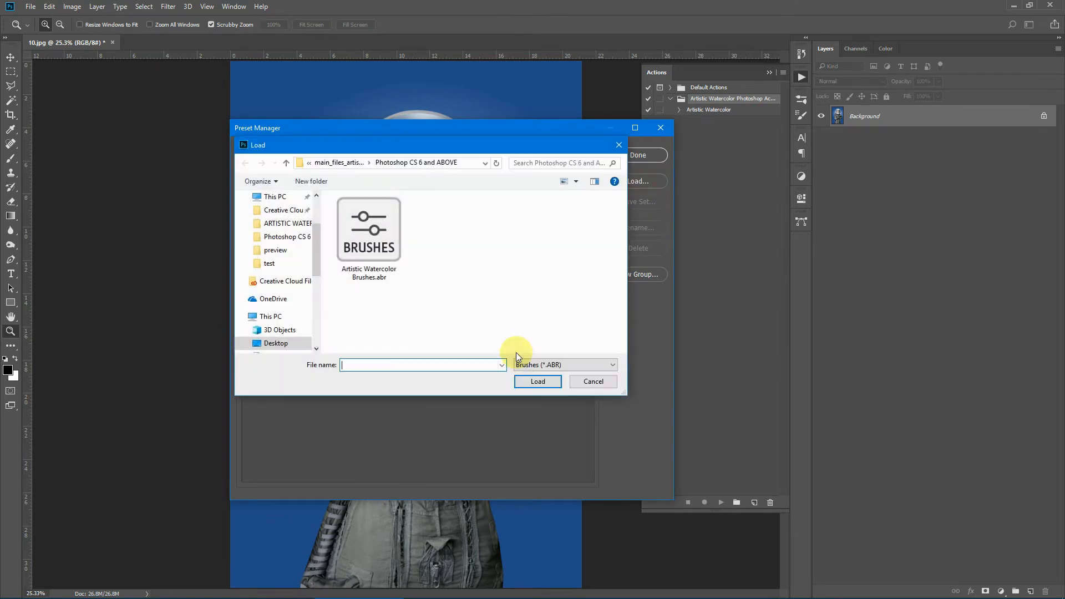
{"action": "left_click", "coordinate": [372, 278]}
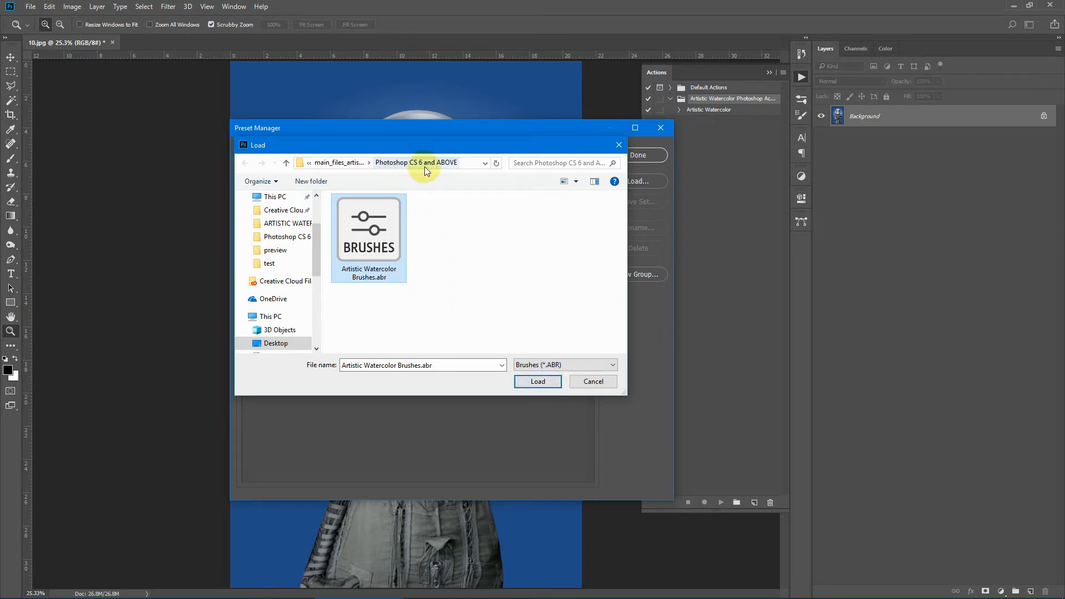
{"action": "left_click", "coordinate": [524, 382]}
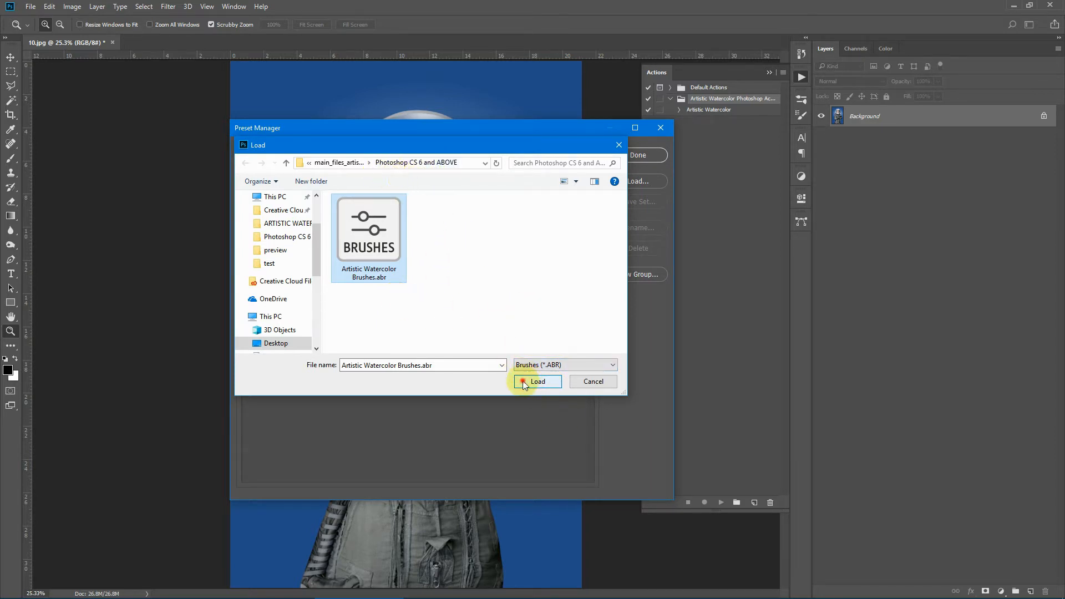
- Load Artistic Watercolor Patterns.pat into the pattern presets and close the Preset Manager
{"action": "left_click", "coordinate": [331, 148]}
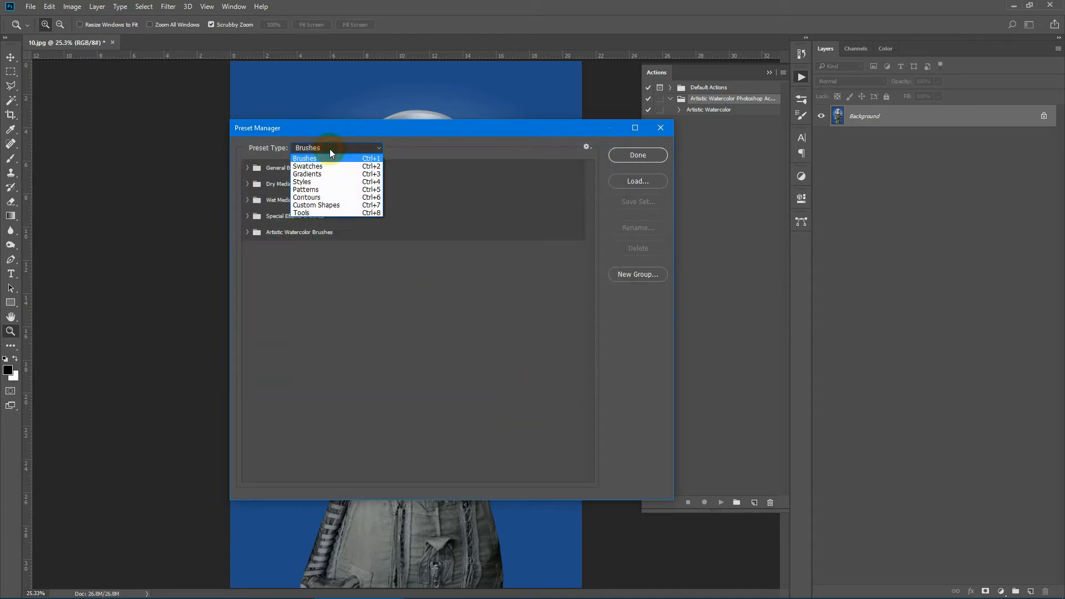
{"action": "left_click", "coordinate": [309, 190]}
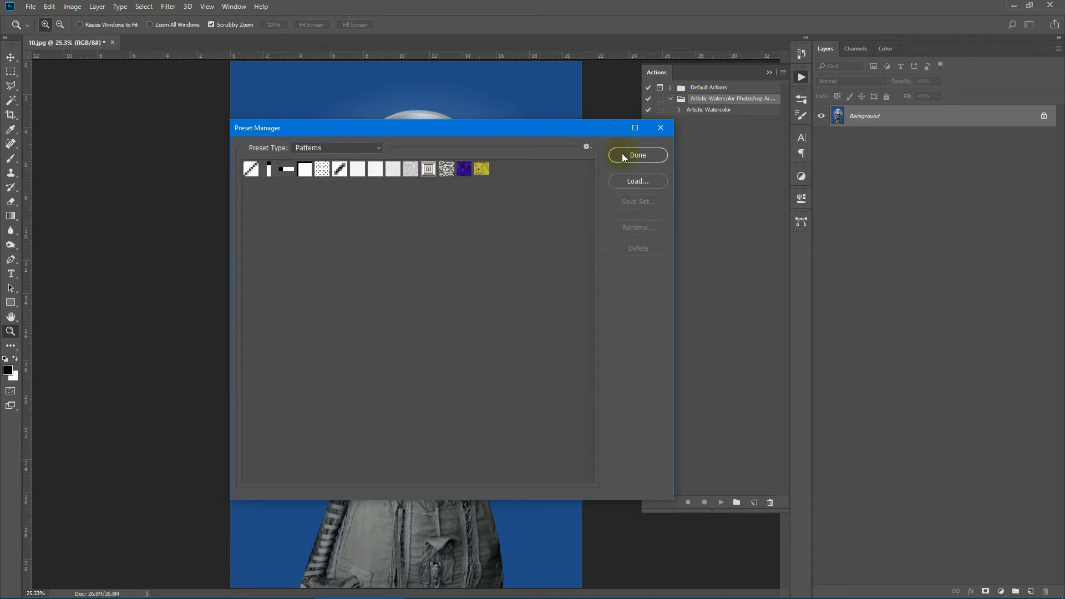
{"action": "left_click", "coordinate": [633, 181]}
{"action": "left_click", "coordinate": [396, 247]}
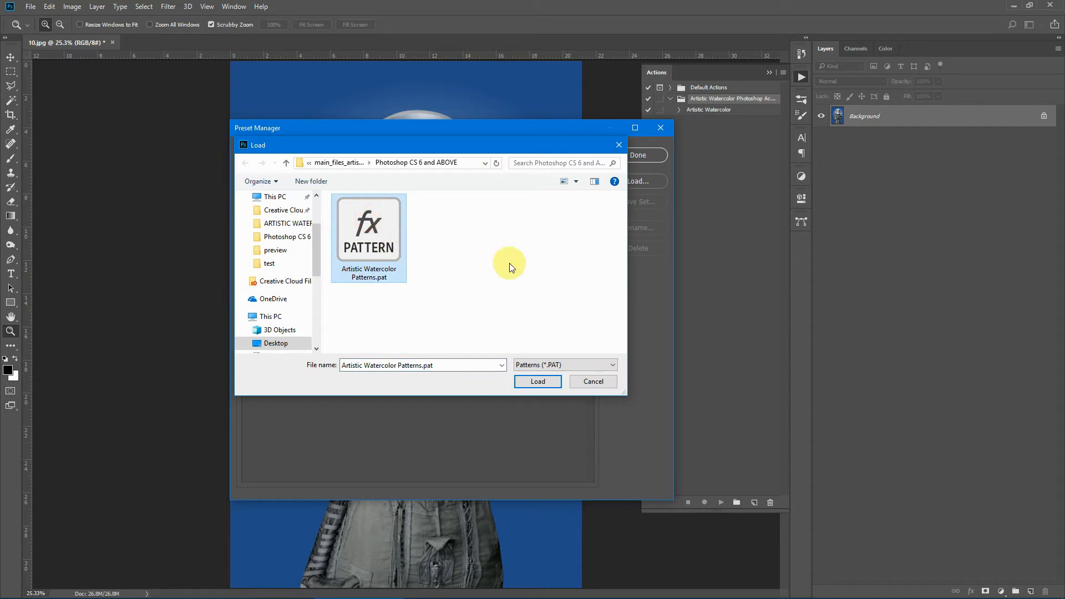
{"action": "left_click", "coordinate": [541, 382]}
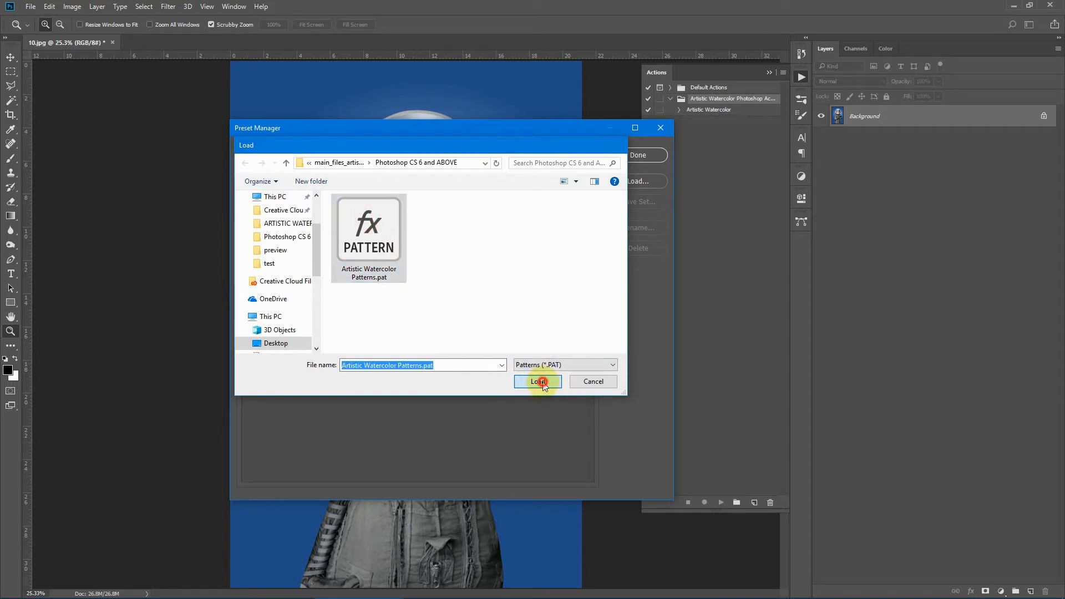
{"action": "left_click", "coordinate": [639, 155]}
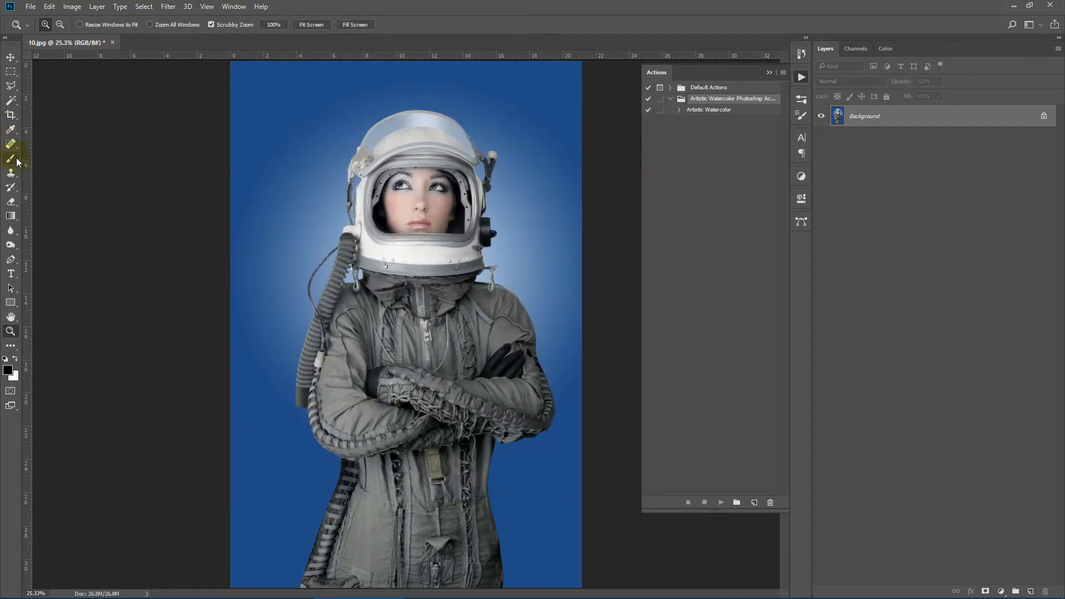
- Ready the Brush tool with Normal blending mode, 100% opacity and 100% flow
{"action": "left_click", "coordinate": [12, 161]}
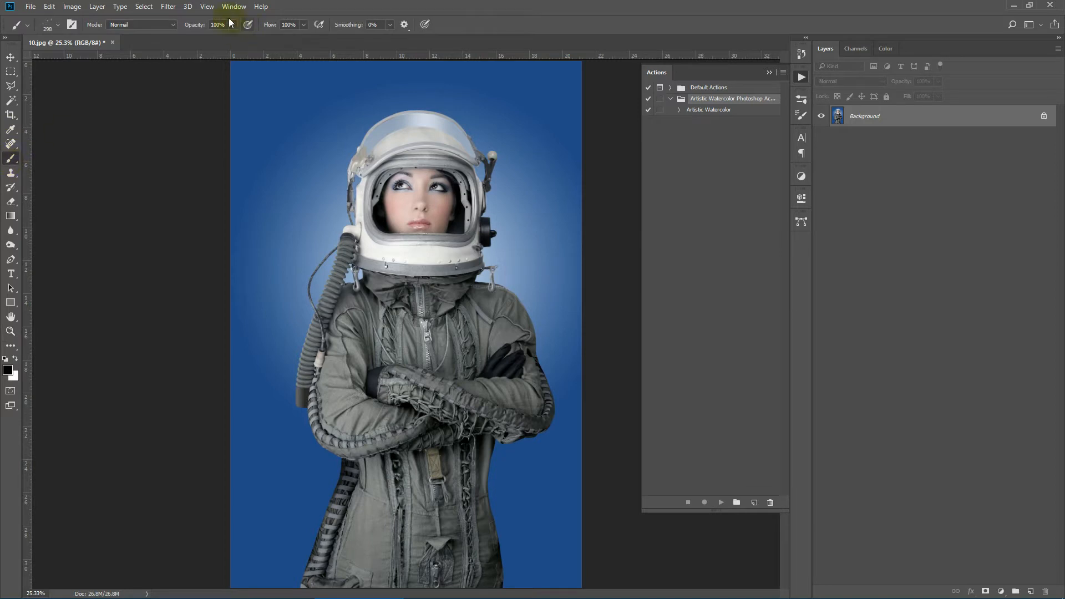
{"action": "left_click", "coordinate": [212, 26]}
{"action": "left_click_drag", "start_coordinate": [212, 26], "coordinate": [209, 28]}
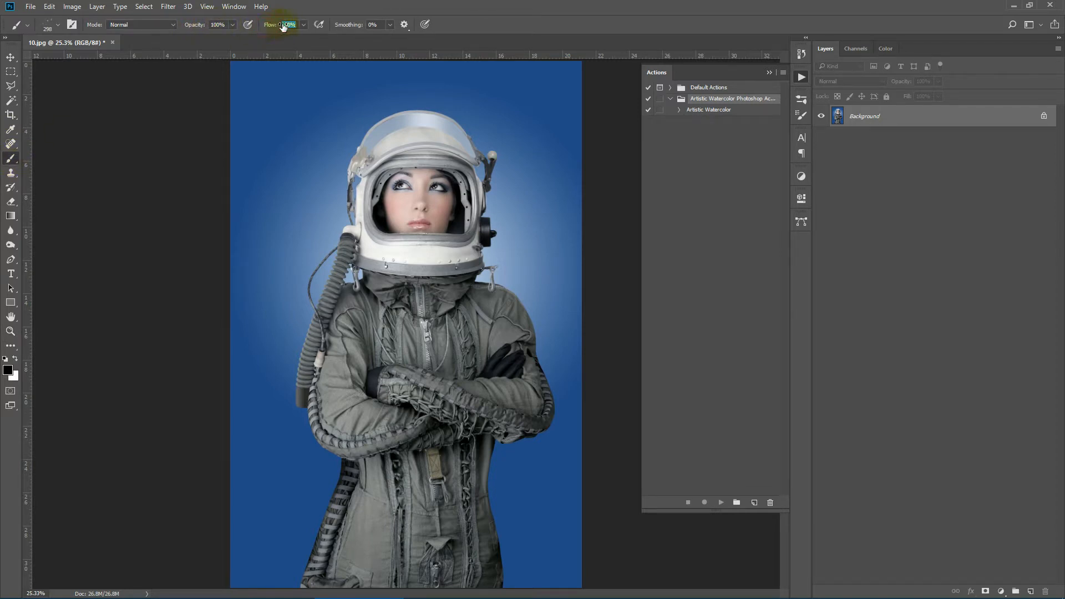
{"action": "left_click", "coordinate": [165, 25]}
{"action": "left_click", "coordinate": [162, 24]}
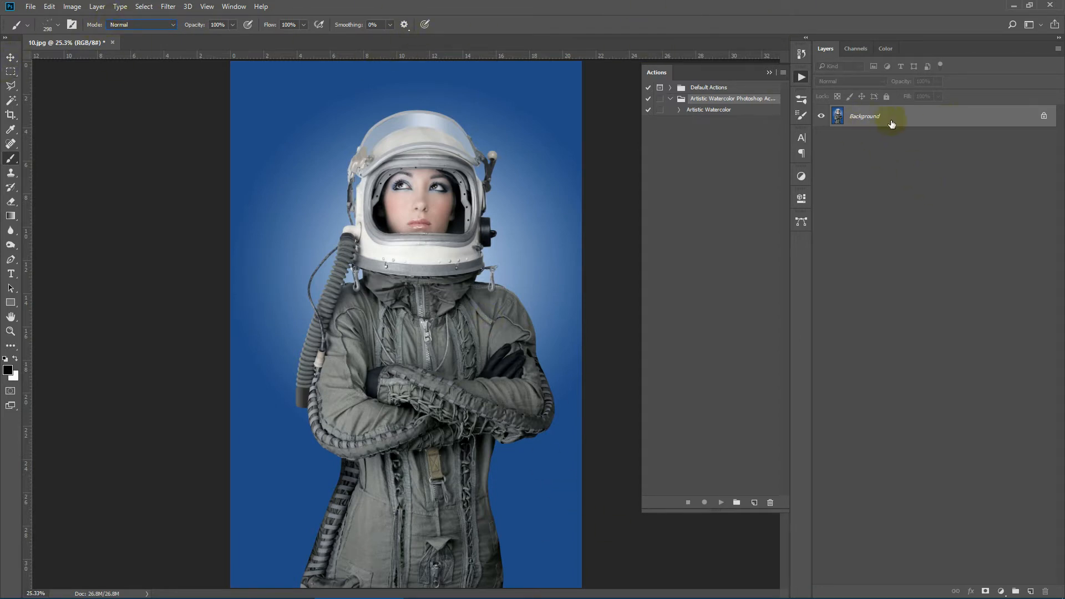
- Add a new layer above the Background and name it subject
{"action": "left_click", "coordinate": [1031, 592]}
{"action": "double_click", "coordinate": [857, 121]}
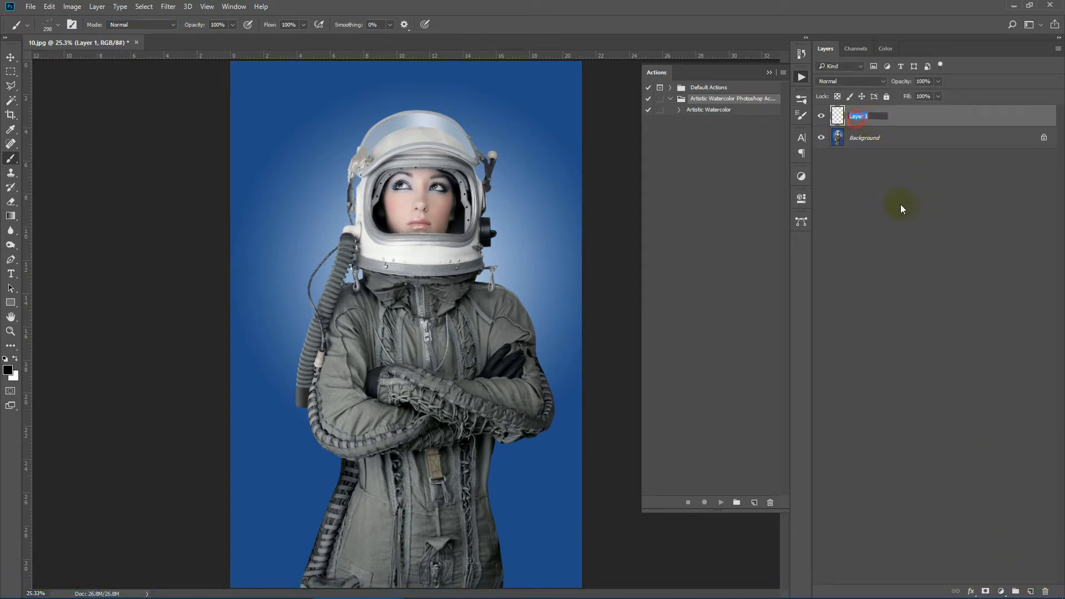
{"action": "type", "text": "wu"}
{"action": "key", "text": "BackSpace"}
{"action": "key", "text": "BackSpace"}
{"action": "type", "text": "subjec"}
{"action": "double_click", "coordinate": [872, 121]}
{"action": "key", "text": "Return"}
- Select the whole astronaut on the Background layer with the Quick Selection tool, from the helmet and hoses down to the suit
{"action": "left_click", "coordinate": [886, 144]}
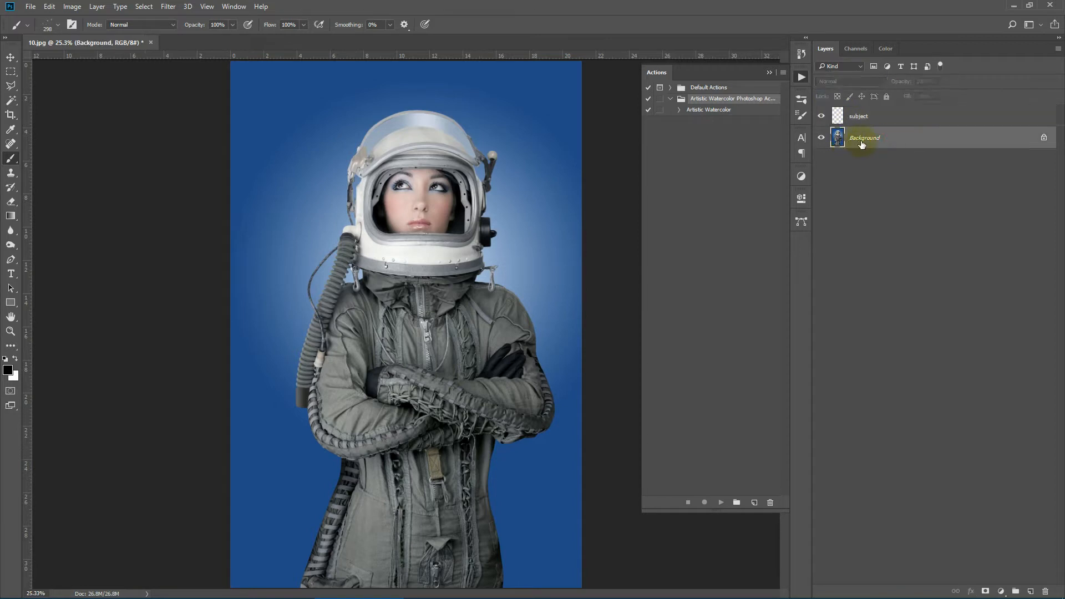
{"action": "left_click", "coordinate": [11, 100]}
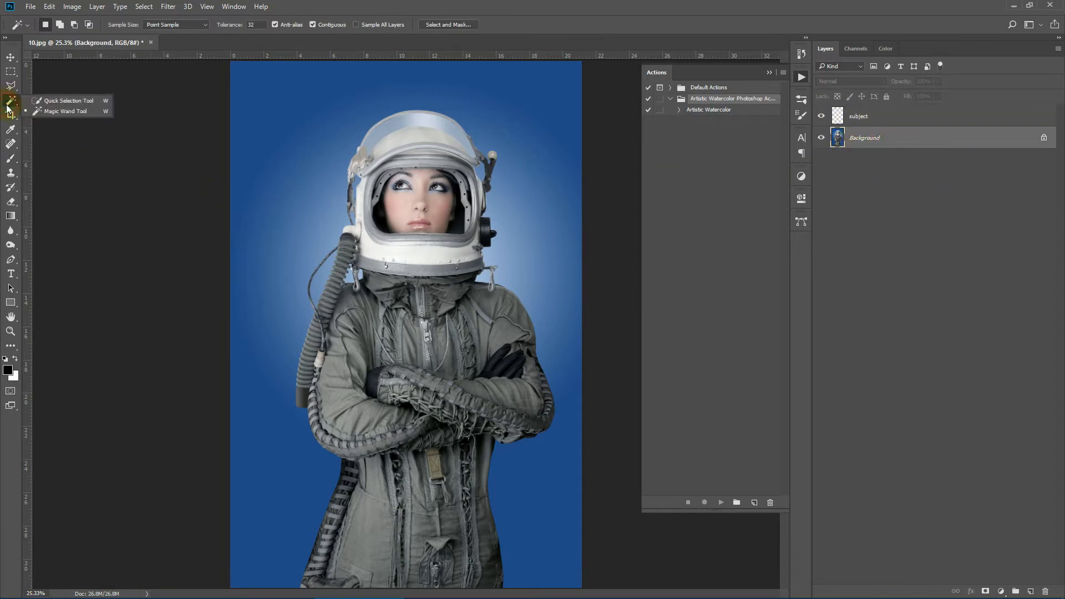
{"action": "left_click", "coordinate": [50, 106]}
{"action": "mouse_move", "coordinate": [427, 256]}
{"action": "left_mouse_down"}
{"action": "mouse_move", "coordinate": [431, 177]}
{"action": "mouse_move", "coordinate": [396, 154]}
{"action": "mouse_move", "coordinate": [374, 169]}
{"action": "mouse_move", "coordinate": [411, 132]}
{"action": "mouse_move", "coordinate": [466, 173]}
{"action": "mouse_move", "coordinate": [480, 158]}
{"action": "mouse_move", "coordinate": [469, 139]}
{"action": "mouse_move", "coordinate": [484, 174]}
{"action": "left_mouse_up"}
{"action": "key", "text": "alt"}
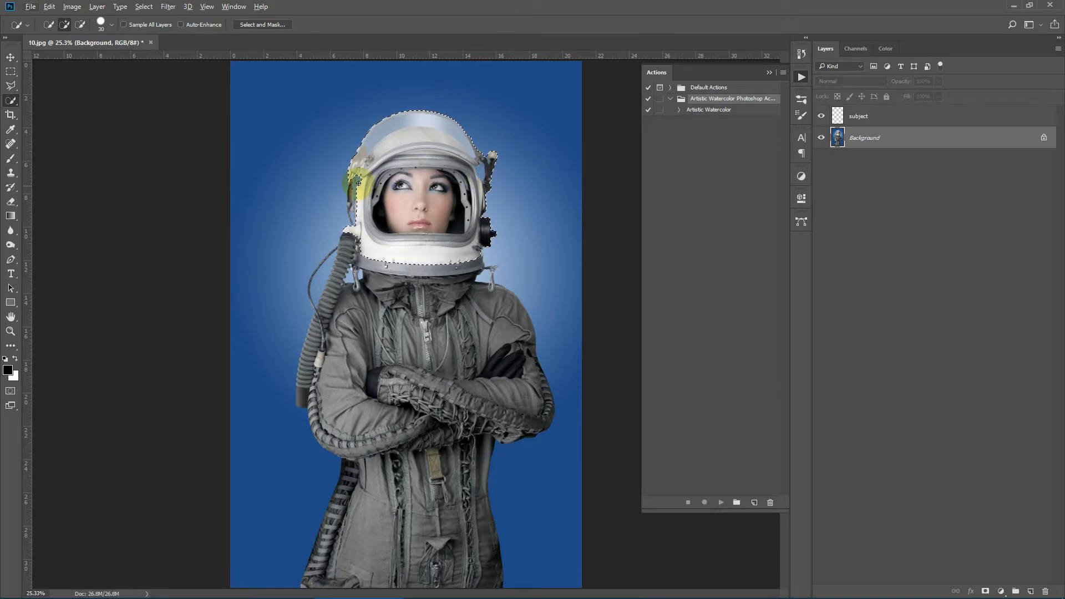
{"action": "left_click", "coordinate": [356, 178]}
{"action": "mouse_move", "coordinate": [353, 200]}
{"action": "left_mouse_down"}
{"action": "mouse_move", "coordinate": [384, 227]}
{"action": "mouse_move", "coordinate": [349, 204]}
{"action": "mouse_move", "coordinate": [372, 222]}
{"action": "mouse_move", "coordinate": [429, 219]}
{"action": "mouse_move", "coordinate": [387, 249]}
{"action": "mouse_move", "coordinate": [351, 237]}
{"action": "mouse_move", "coordinate": [304, 395]}
{"action": "mouse_move", "coordinate": [320, 326]}
{"action": "mouse_move", "coordinate": [311, 285]}
{"action": "mouse_move", "coordinate": [336, 250]}
{"action": "mouse_move", "coordinate": [434, 262]}
{"action": "mouse_move", "coordinate": [453, 302]}
{"action": "mouse_move", "coordinate": [504, 339]}
{"action": "mouse_move", "coordinate": [517, 335]}
{"action": "mouse_move", "coordinate": [529, 394]}
{"action": "mouse_move", "coordinate": [491, 419]}
{"action": "mouse_move", "coordinate": [340, 444]}
{"action": "mouse_move", "coordinate": [369, 466]}
{"action": "left_mouse_up"}
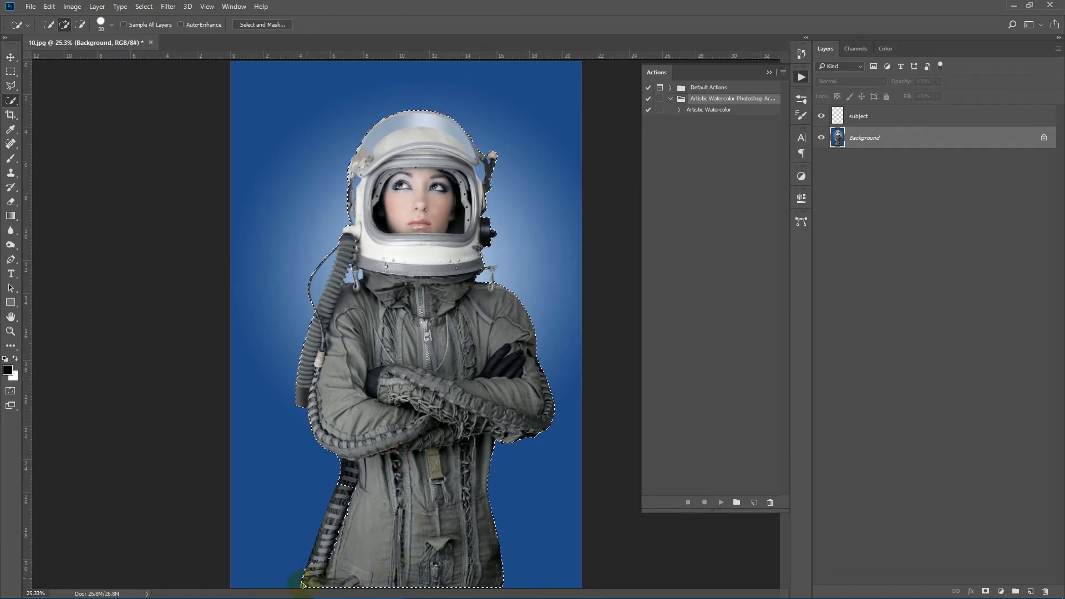
- Consult the silhouette example 11.jpg in File Explorer and subtract the background gaps around the helmet fittings, hose and collar from the Photoshop selection
{"action": "left_click", "coordinate": [256, 590]}
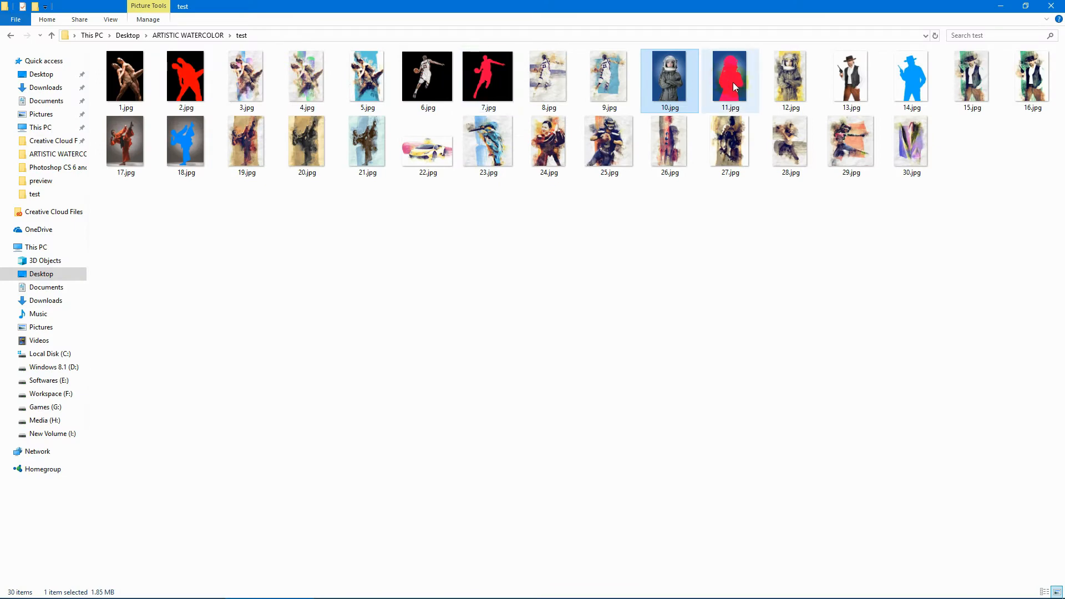
{"action": "left_click", "coordinate": [1001, 7]}
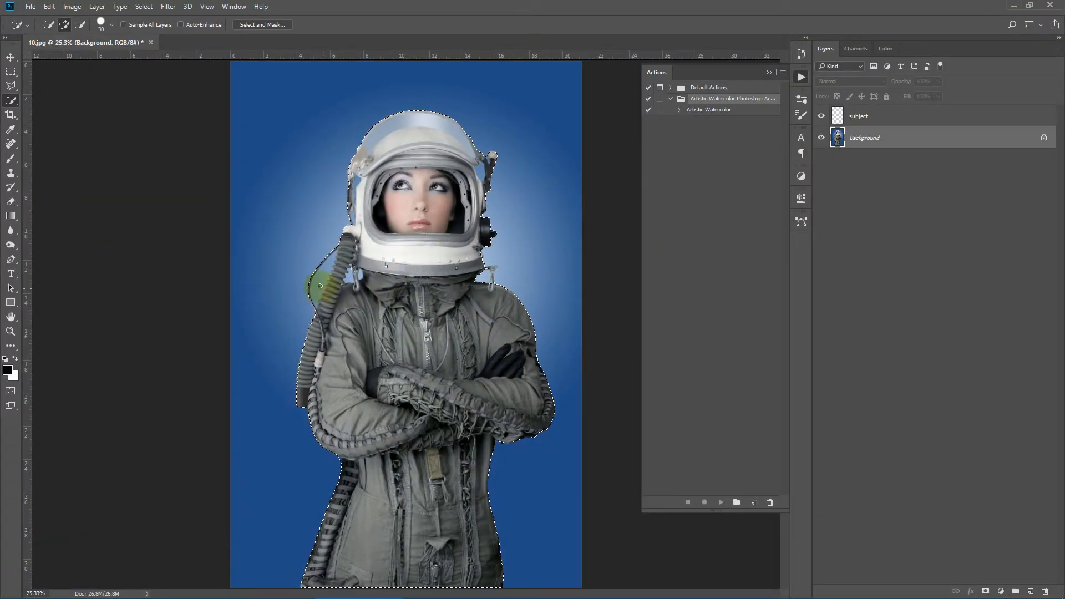
{"action": "key", "text": "alt"}
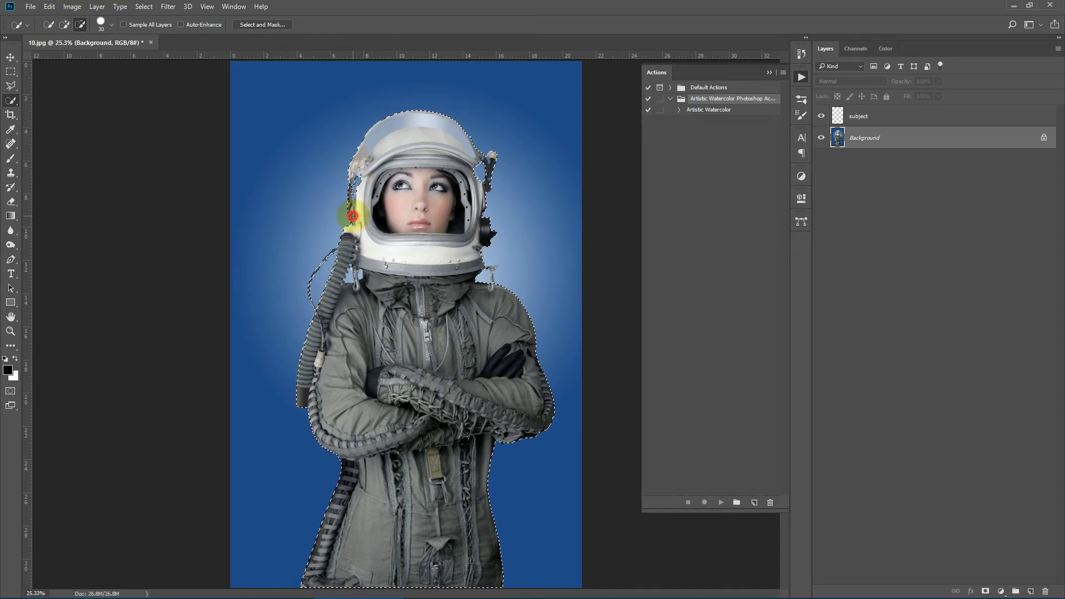
{"action": "left_click", "coordinate": [482, 279]}
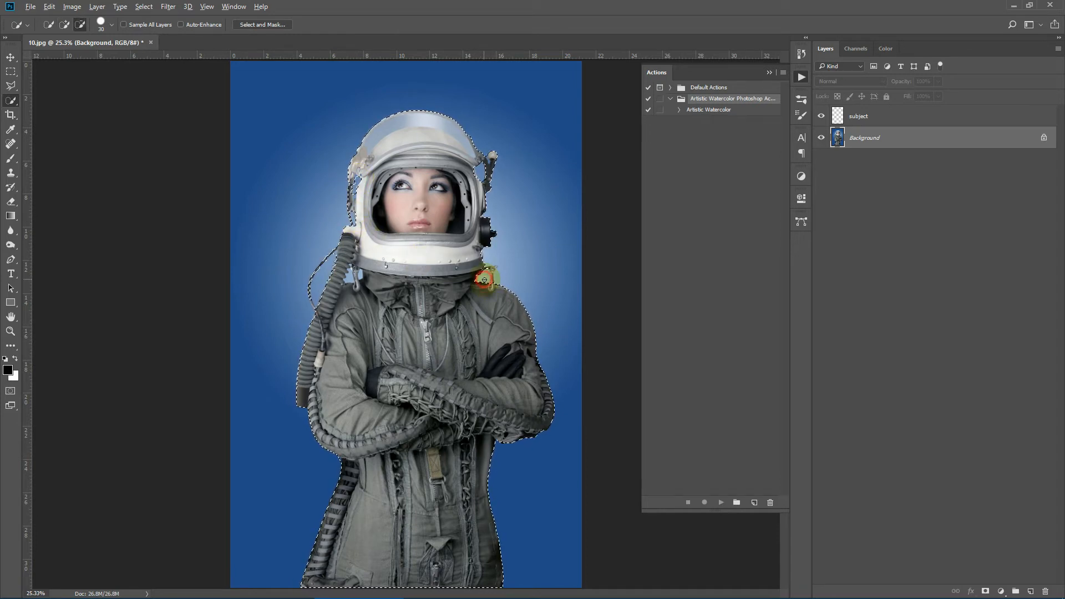
{"action": "left_click", "coordinate": [491, 269]}
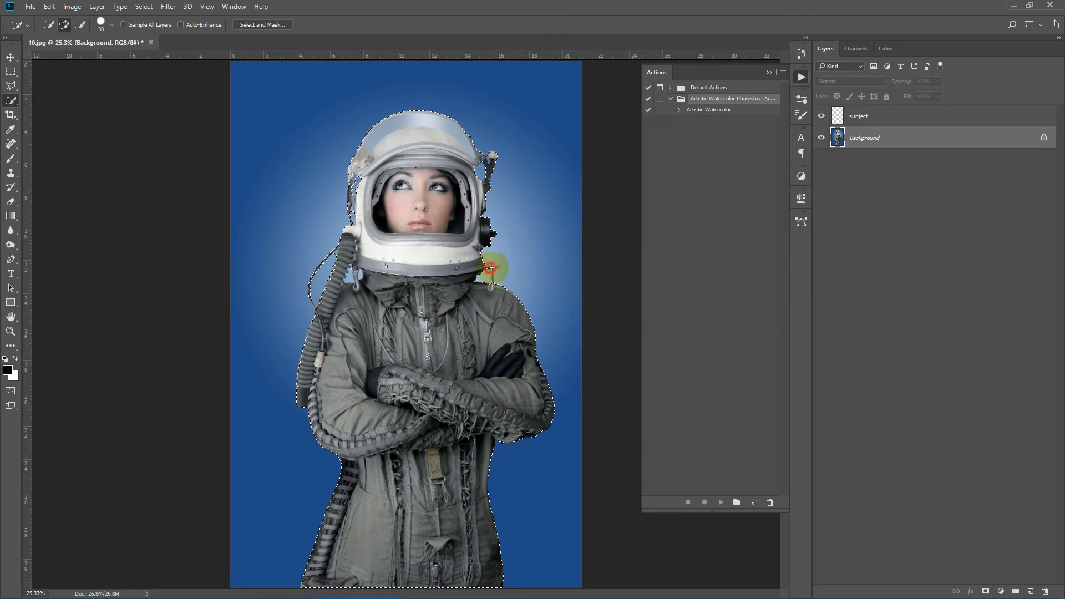
{"action": "key", "text": "alt"}
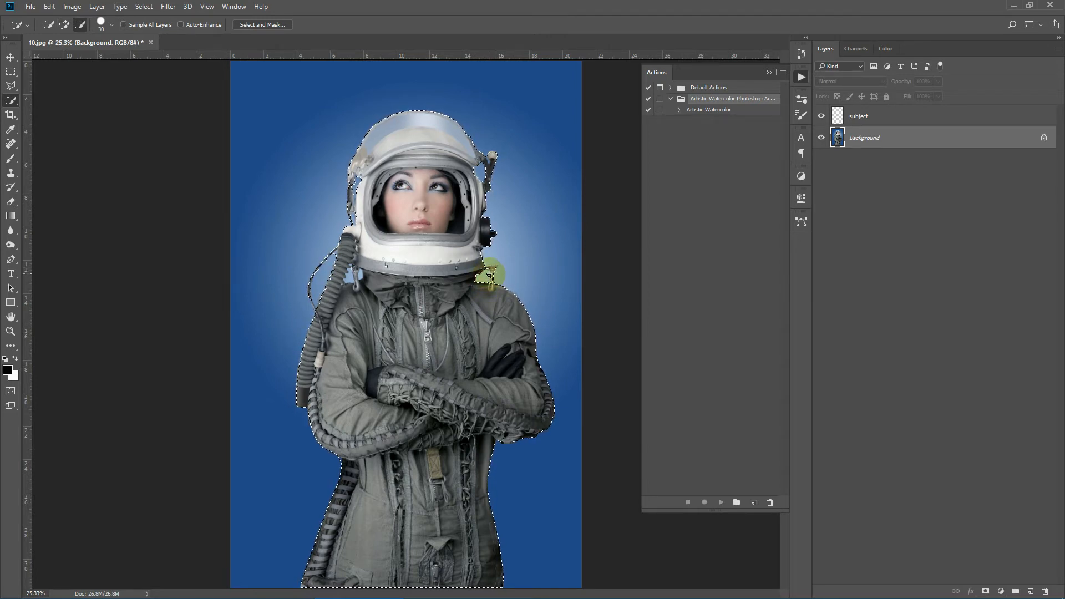
{"action": "left_click", "coordinate": [489, 273], "text": "alt"}
{"action": "left_click", "coordinate": [350, 280], "text": "alt"}
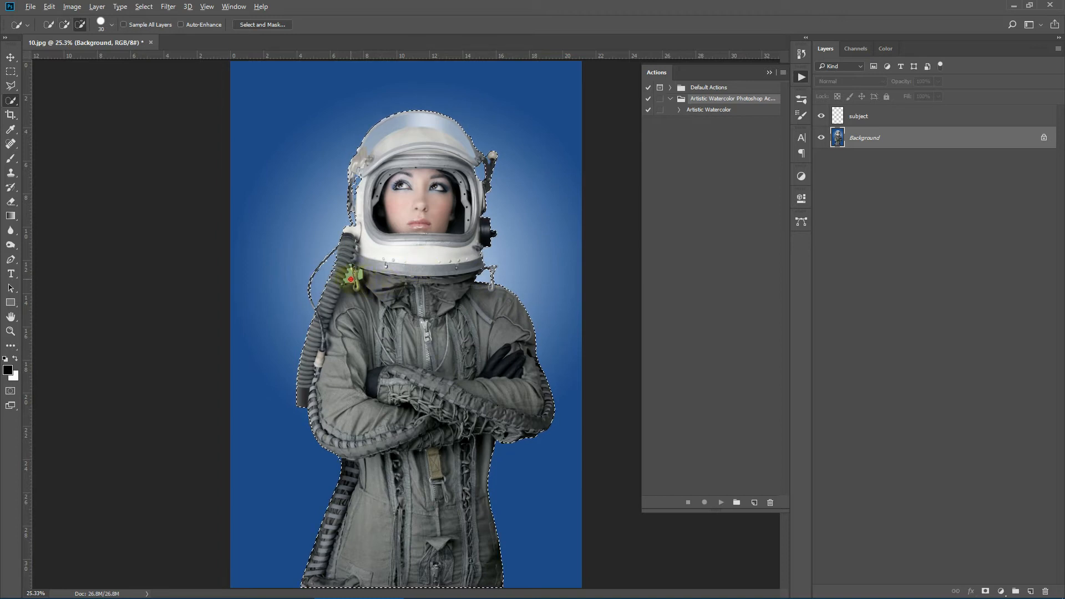
{"action": "left_click", "coordinate": [402, 285], "text": "alt"}
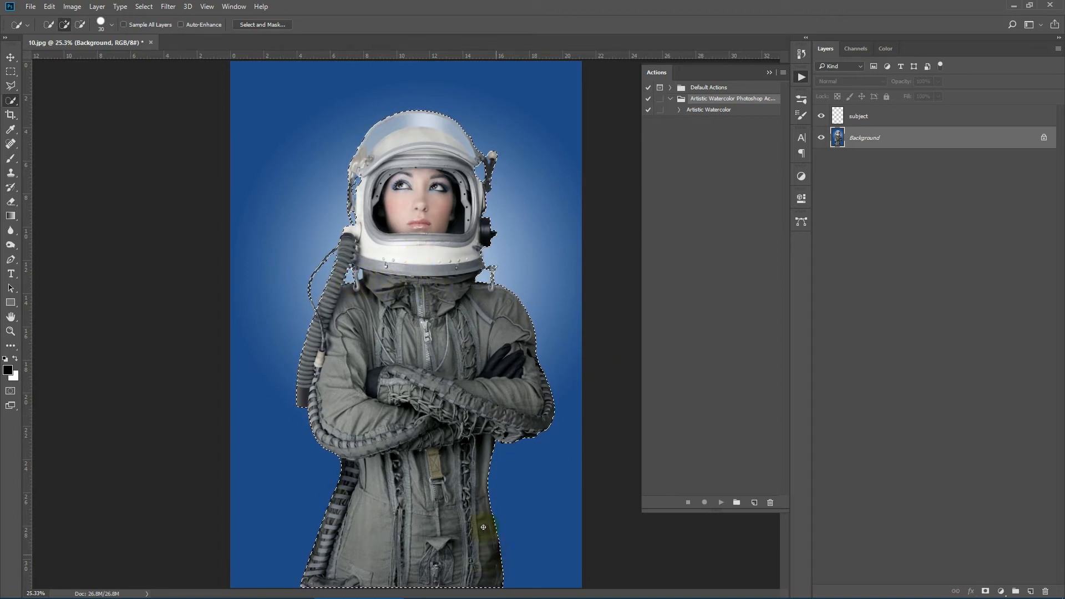
- Make the subject layer active and set the foreground color to a bright, fully saturated pink with a hue of about 320°
{"action": "left_click", "coordinate": [900, 118]}
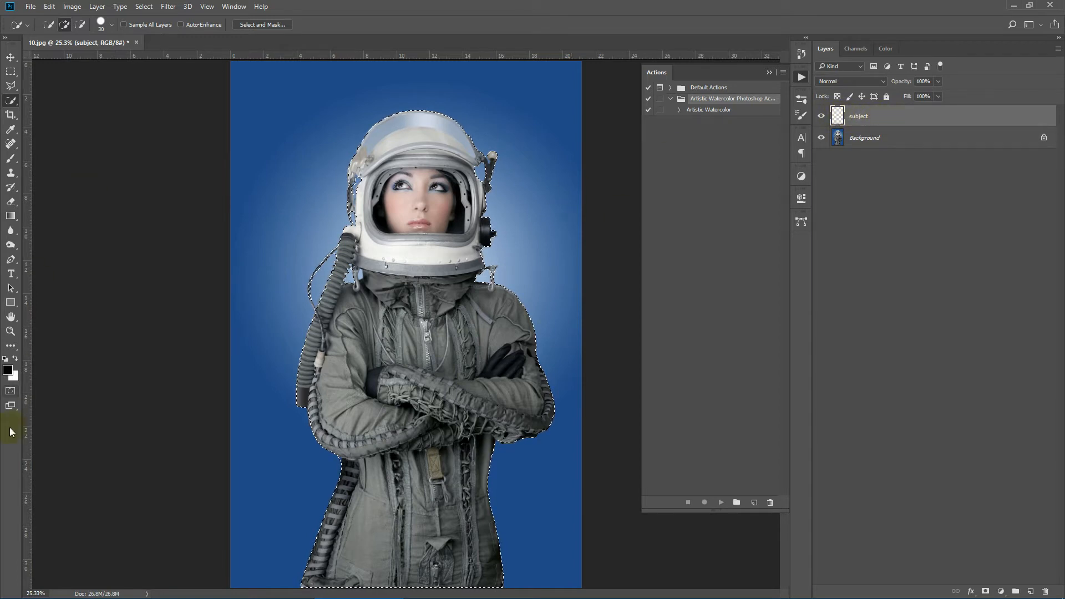
{"action": "left_click", "coordinate": [8, 370]}
{"action": "left_click", "coordinate": [863, 127]}
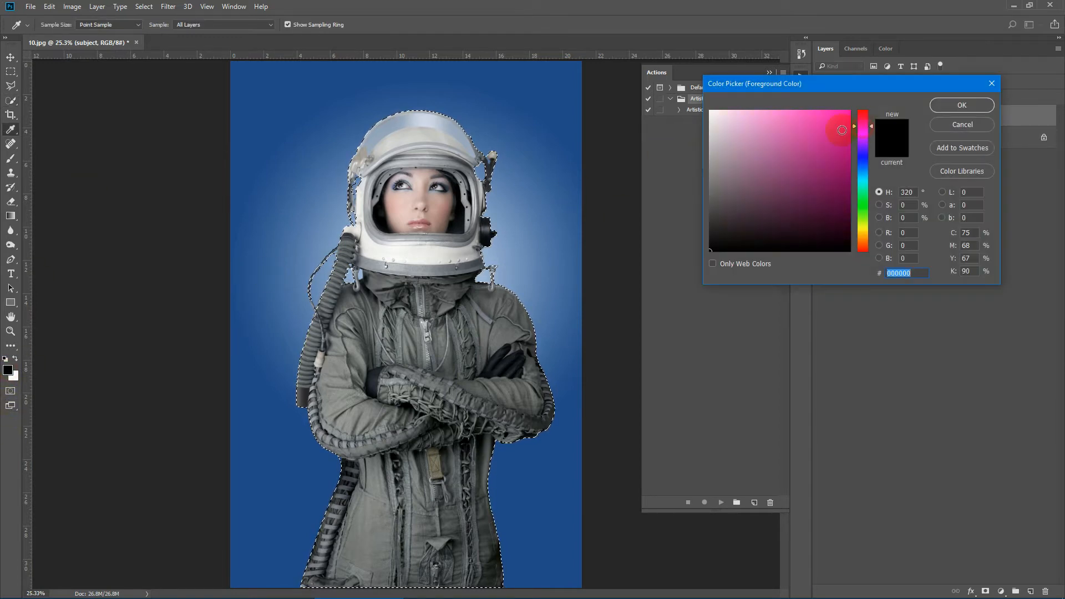
{"action": "left_click", "coordinate": [850, 111]}
{"action": "left_click", "coordinate": [955, 106]}
- Choose the Hard Round brush from the General Brushes for the Brush tool
{"action": "left_click", "coordinate": [7, 172]}
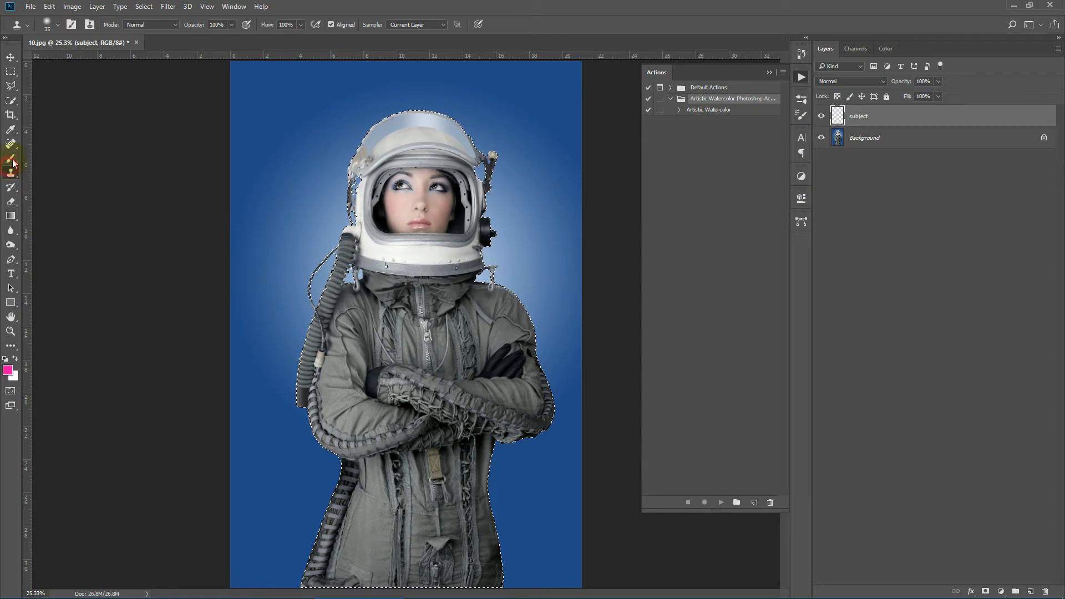
{"action": "left_click", "coordinate": [10, 158]}
{"action": "left_click", "coordinate": [52, 24]}
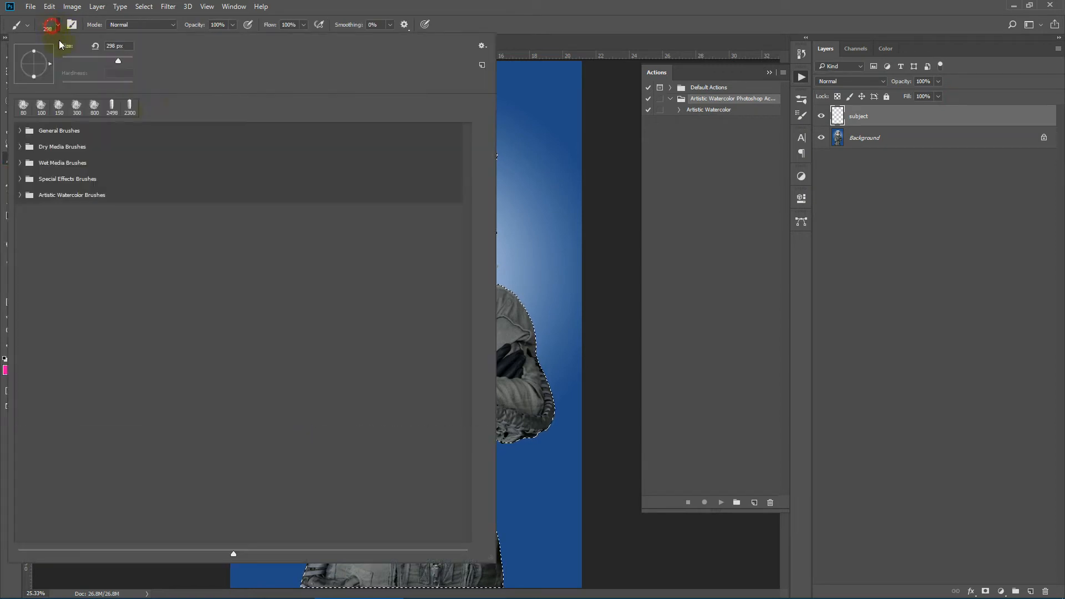
{"action": "left_click", "coordinate": [30, 131]}
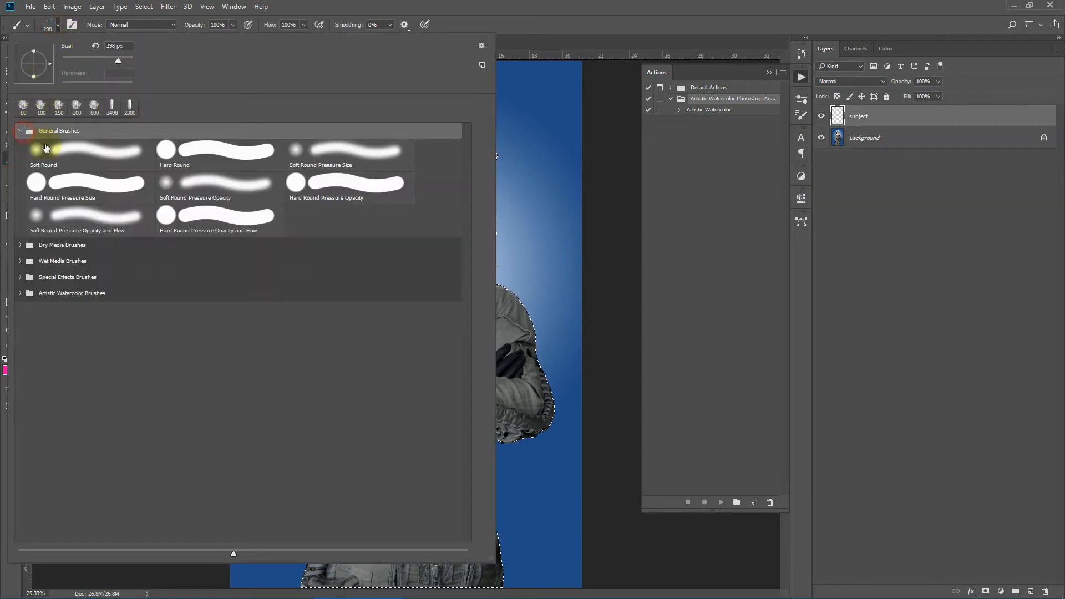
{"action": "left_click", "coordinate": [211, 160]}
{"action": "key", "text": "Return"}
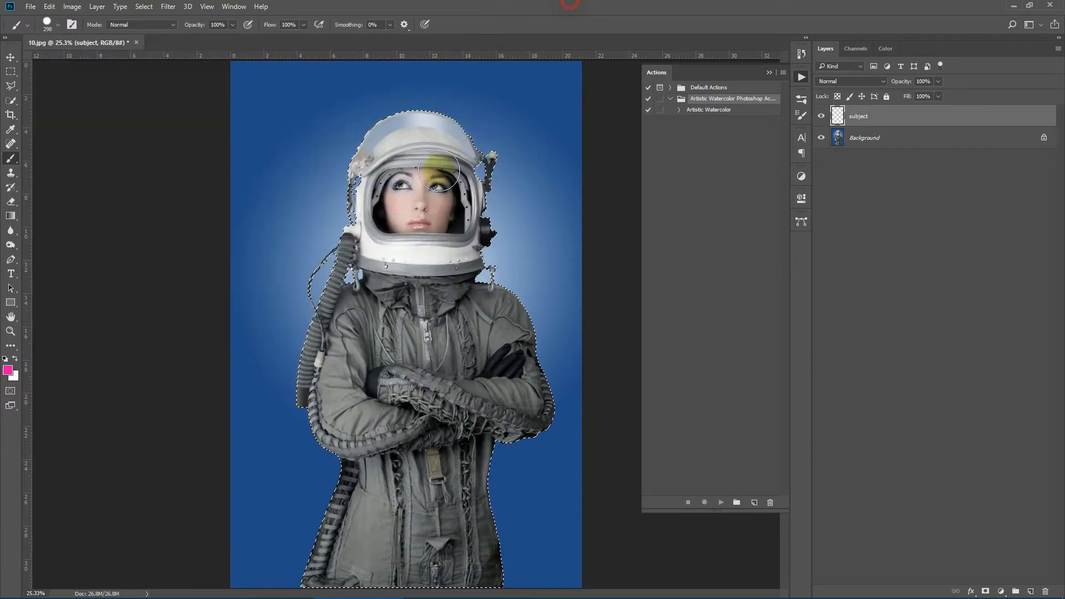
- Paint the entire astronaut selection solid pink on the subject layer and deselect it
{"action": "mouse_move", "coordinate": [417, 235]}
{"action": "left_mouse_down"}
{"action": "mouse_move", "coordinate": [385, 159]}
{"action": "mouse_move", "coordinate": [322, 277]}
{"action": "mouse_move", "coordinate": [549, 392]}
{"action": "mouse_move", "coordinate": [575, 477]}
{"action": "mouse_move", "coordinate": [566, 590]}
{"action": "mouse_move", "coordinate": [442, 575]}
{"action": "mouse_move", "coordinate": [434, 257]}
{"action": "mouse_move", "coordinate": [252, 285]}
{"action": "mouse_move", "coordinate": [313, 382]}
{"action": "mouse_move", "coordinate": [310, 355]}
{"action": "left_mouse_up"}
{"action": "left_click", "coordinate": [11, 71]}
{"action": "right_click", "coordinate": [578, 237]}
{"action": "right_click", "coordinate": [449, 180]}
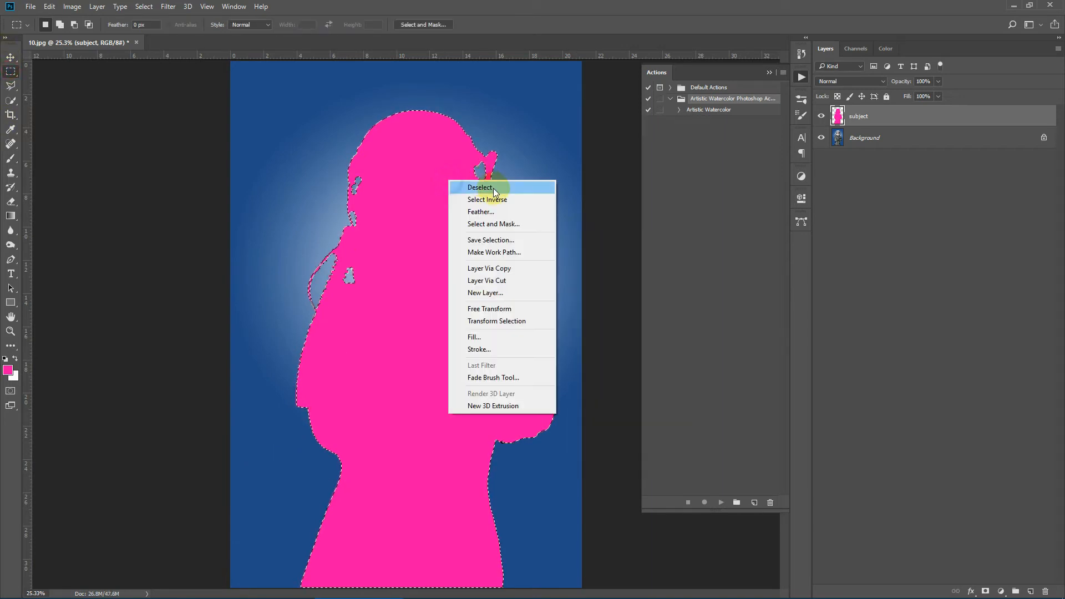
{"action": "left_click", "coordinate": [493, 188]}
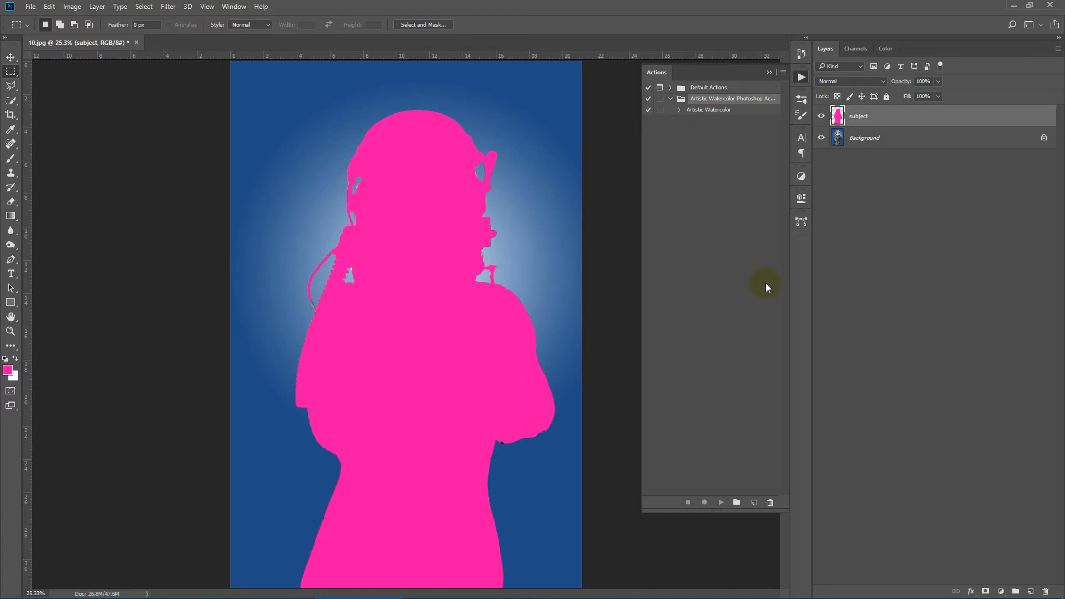
- Play the Artistic Watercolor action on the document with the Brush tool active
{"action": "key", "text": "b"}
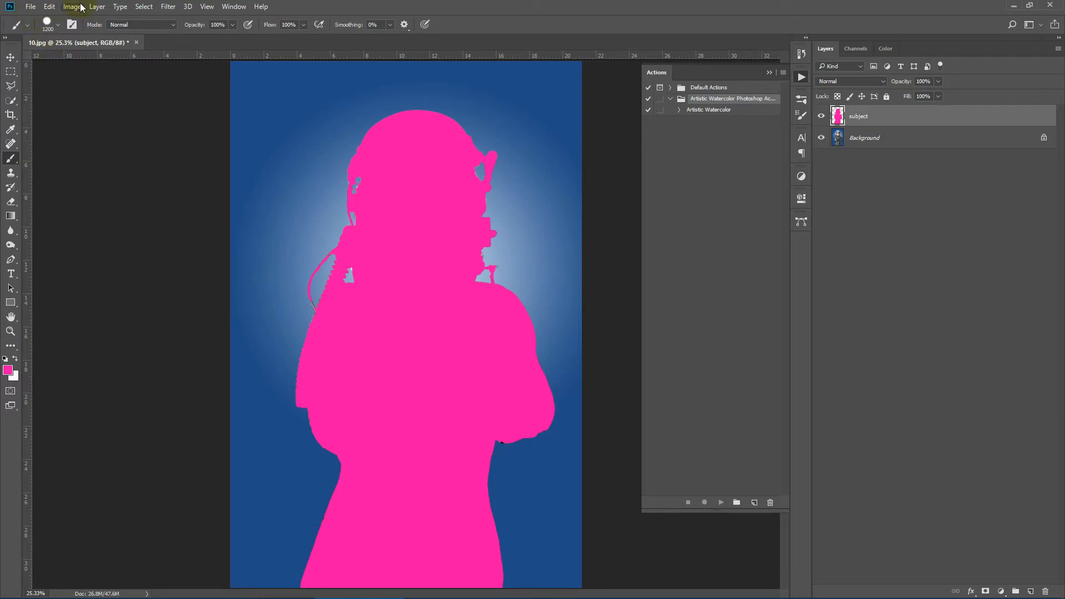
{"action": "left_click", "coordinate": [747, 111]}
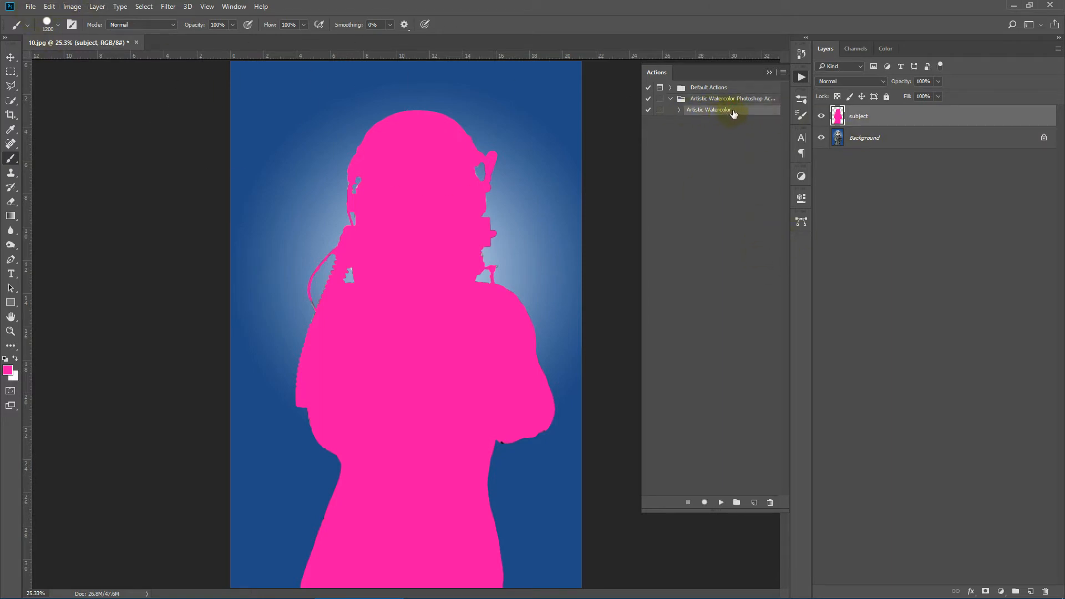
{"action": "left_click", "coordinate": [721, 502]}
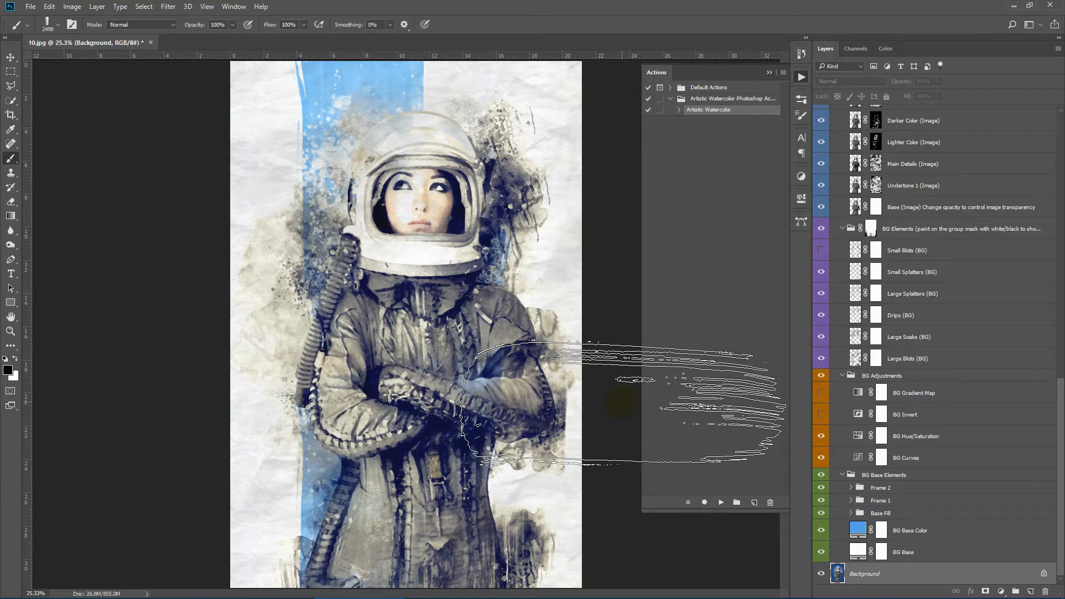
- Examine the watercolor effect on the helmet and face up close with the Actions panel collapsed, and fit the whole picture on screen
{"action": "mouse_move", "coordinate": [1062, 384]}
{"action": "left_mouse_down"}
{"action": "mouse_move", "coordinate": [1061, 134]}
{"action": "mouse_move", "coordinate": [1060, 369]}
{"action": "left_mouse_up"}
{"action": "left_click", "coordinate": [10, 331]}
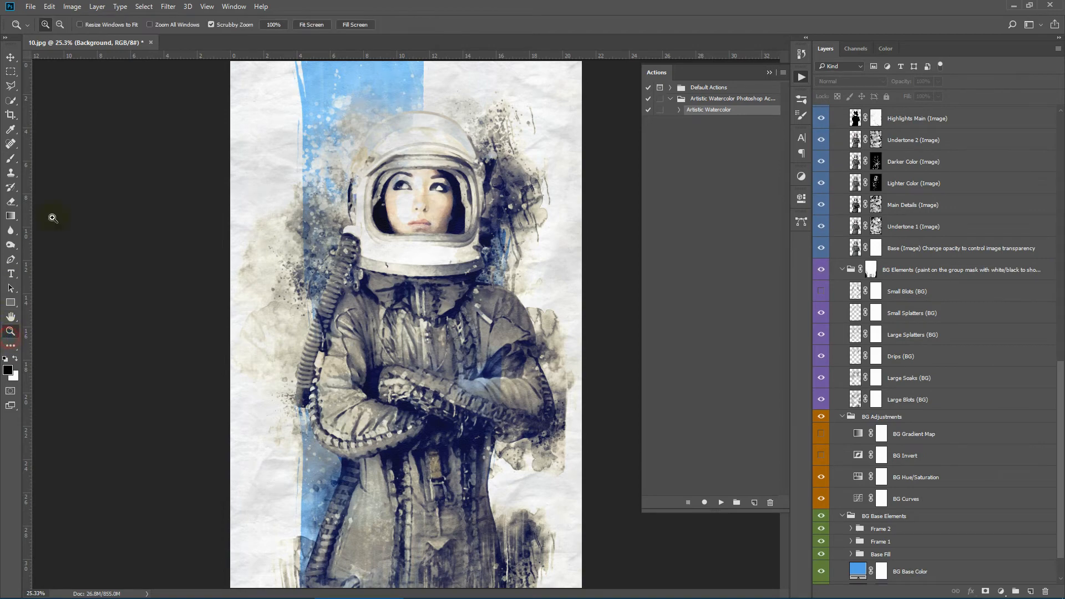
{"action": "left_click", "coordinate": [362, 223]}
{"action": "left_click", "coordinate": [770, 73]}
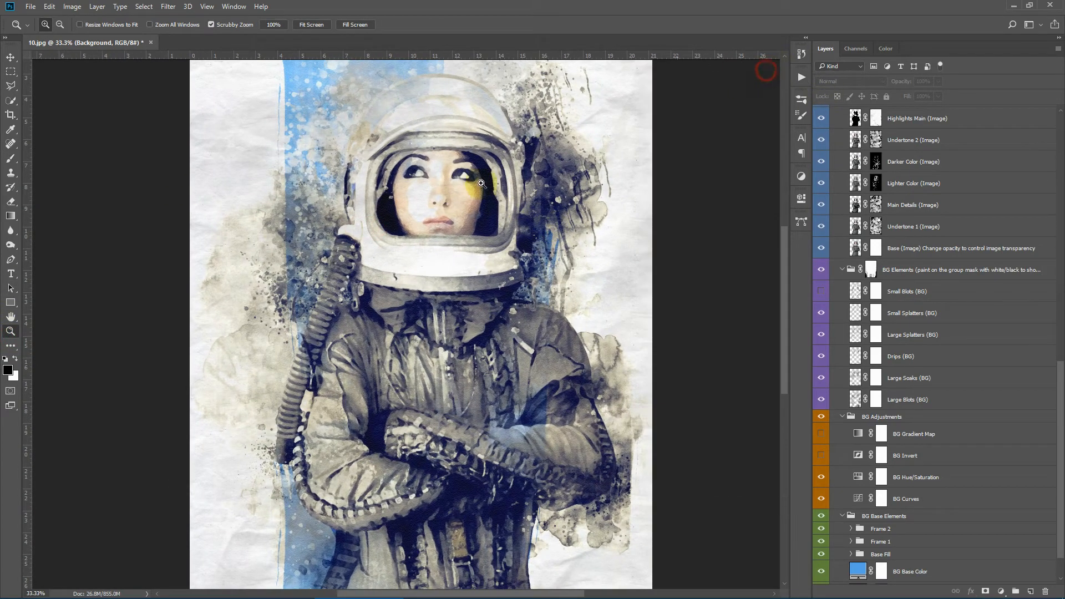
{"action": "left_click", "coordinate": [472, 186]}
{"action": "scroll", "coordinate": [578, 188], "scroll_direction": "up", "scroll_amount": 2}
{"action": "scroll", "coordinate": [577, 188], "scroll_direction": "up", "scroll_amount": 2}
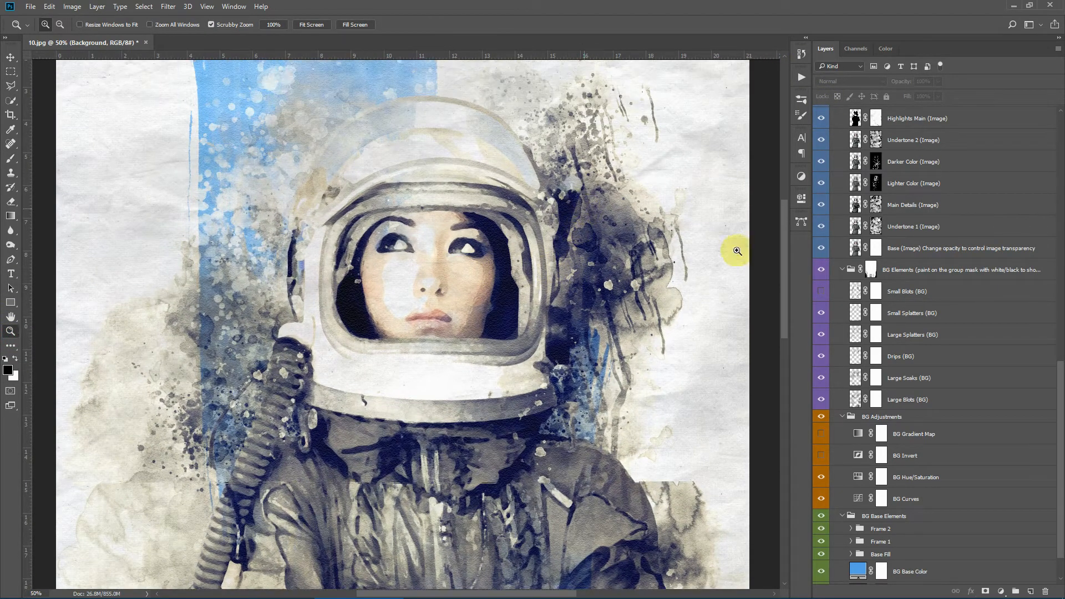
{"action": "left_click_drag", "start_coordinate": [786, 259], "coordinate": [790, 255]}
{"action": "left_click", "coordinate": [508, 283]}
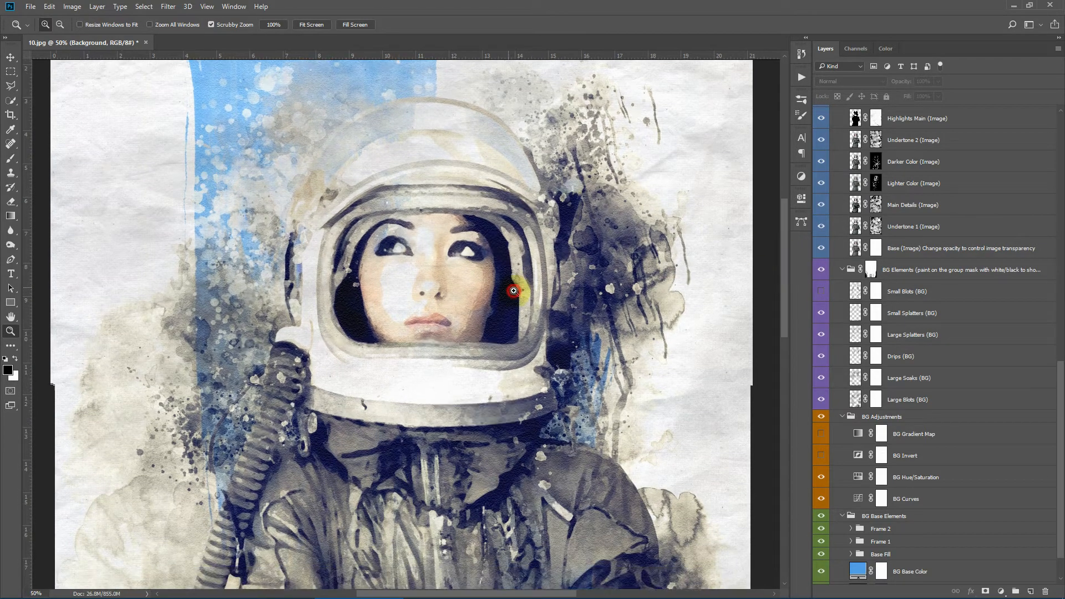
{"action": "left_click_drag", "start_coordinate": [790, 221], "coordinate": [744, 280]}
{"action": "left_click", "coordinate": [311, 25]}
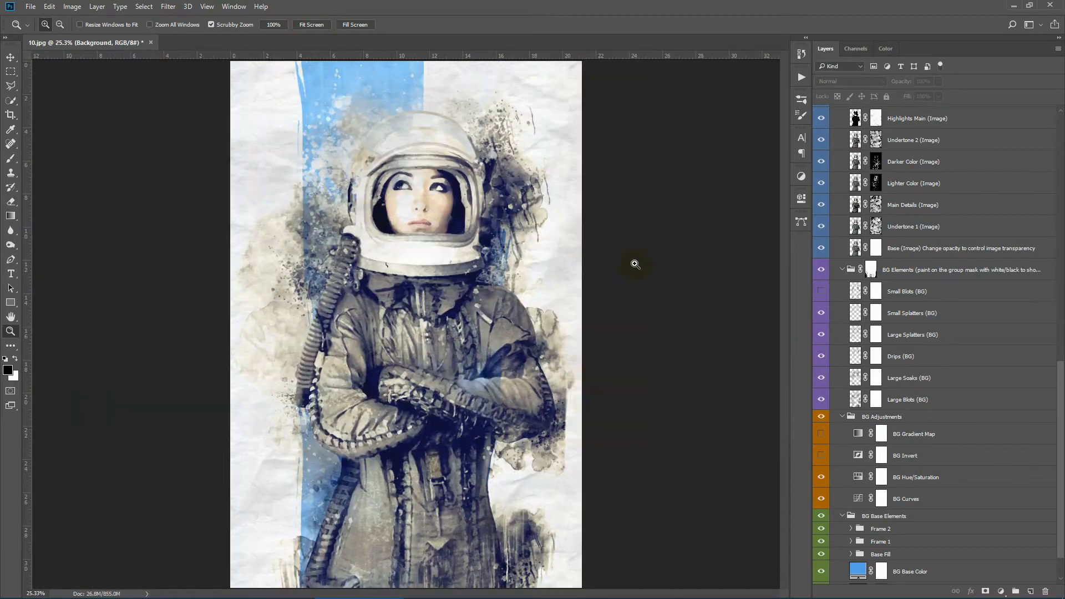
- Collapse all the subgroups inside the Artistic Watercolor group, from Overall Adjustments down to BG Base Elements
{"action": "left_click_drag", "start_coordinate": [1061, 384], "coordinate": [1059, 124]}
{"action": "left_click", "coordinate": [843, 146]}
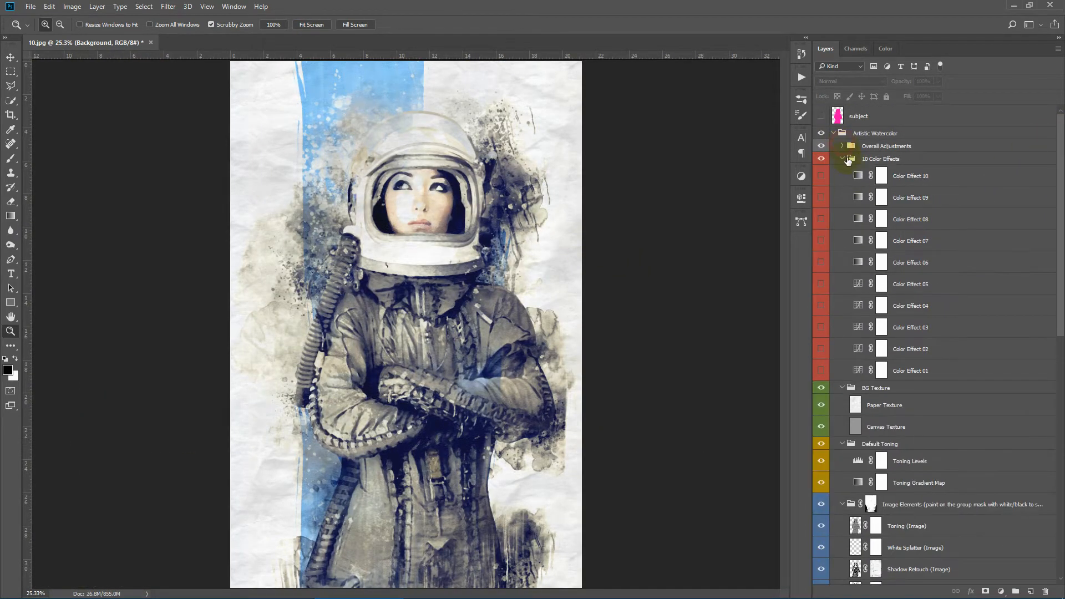
{"action": "left_click", "coordinate": [843, 159]}
{"action": "left_click", "coordinate": [843, 172]}
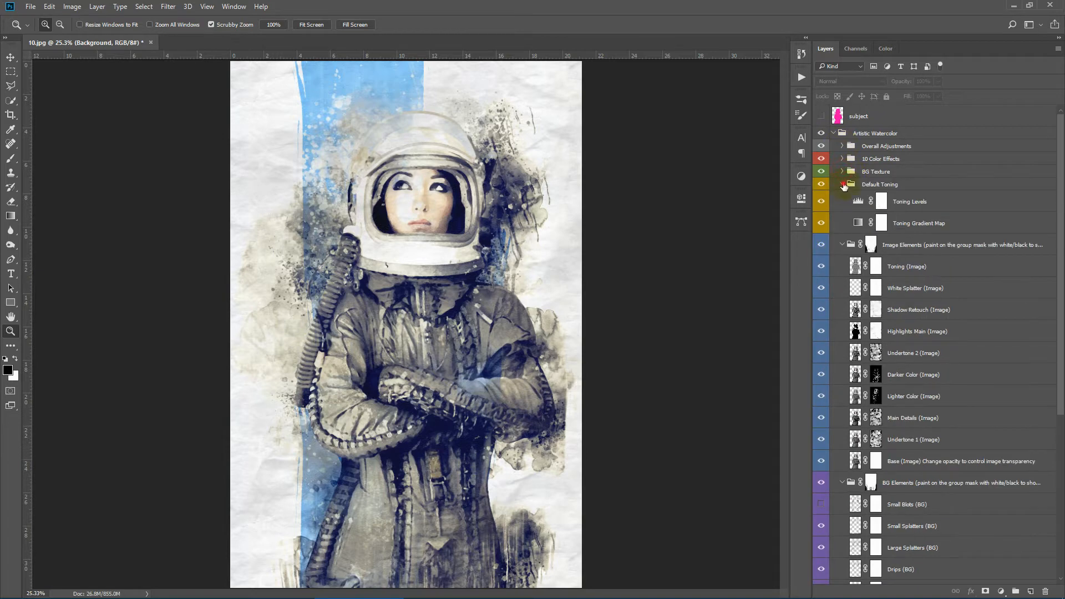
{"action": "left_click", "coordinate": [843, 184]}
{"action": "left_click", "coordinate": [843, 202]}
{"action": "left_click", "coordinate": [843, 223]}
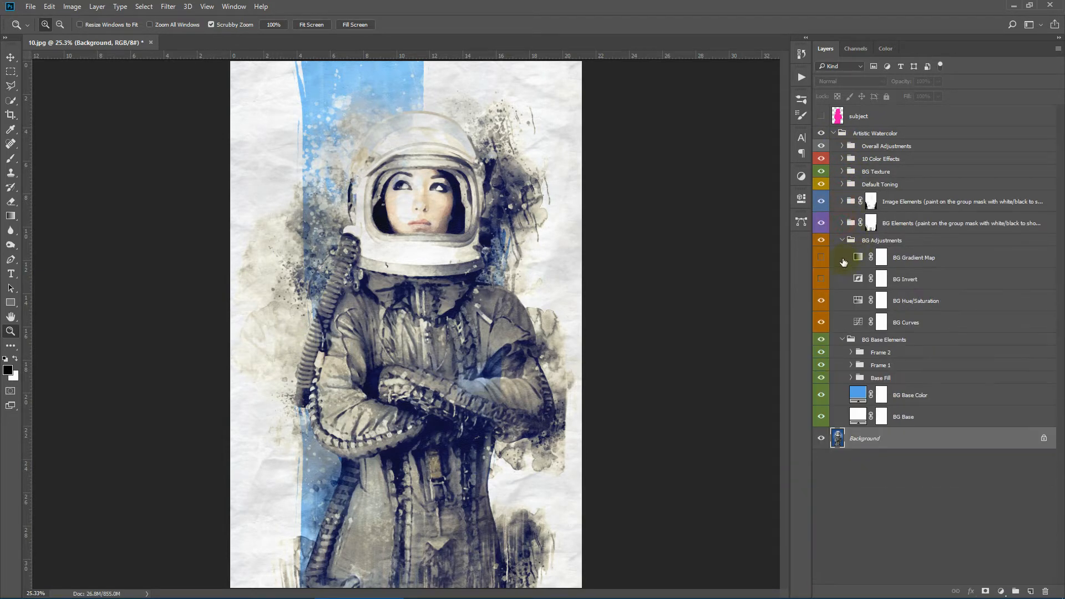
{"action": "left_click", "coordinate": [843, 240]}
{"action": "left_click", "coordinate": [842, 253]}
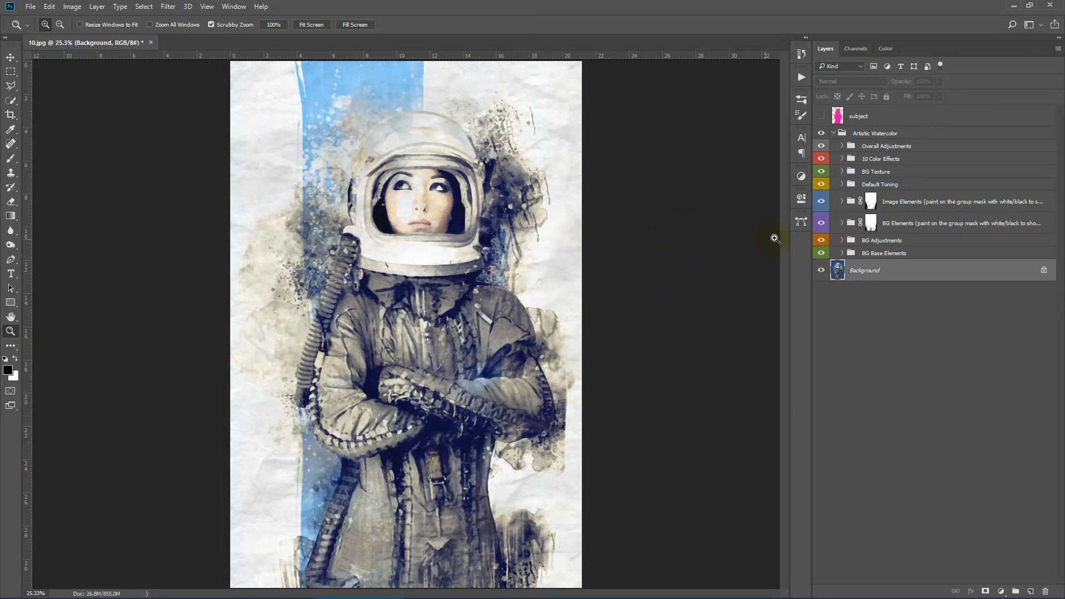
- Expand the BG Base Elements group and its Base Fill subgroup, and hide the BG Base Fill 3 layer
{"action": "left_click", "coordinate": [885, 254]}
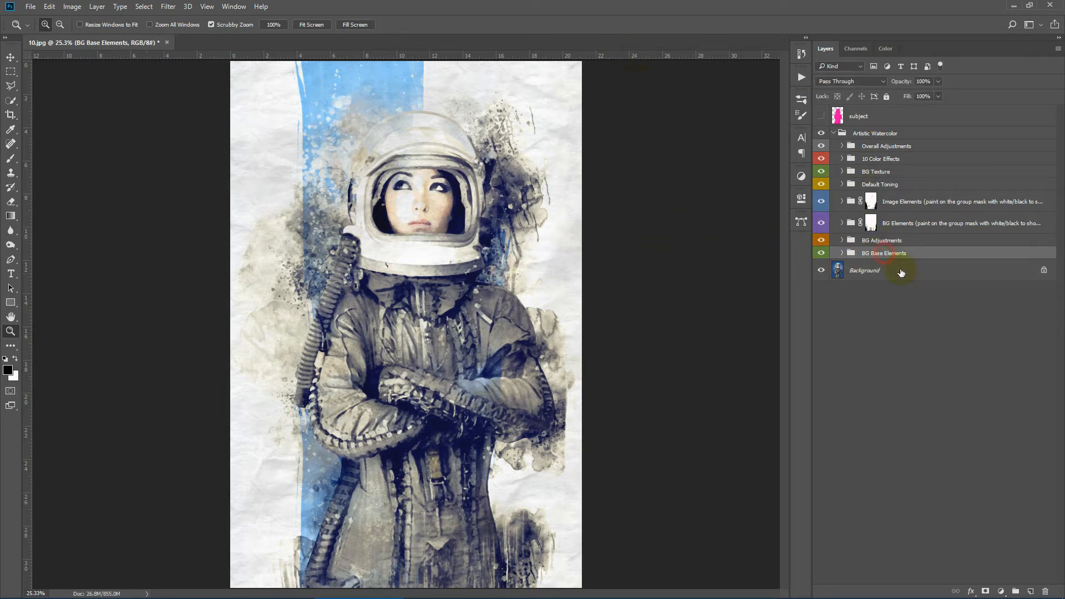
{"action": "left_click", "coordinate": [843, 254]}
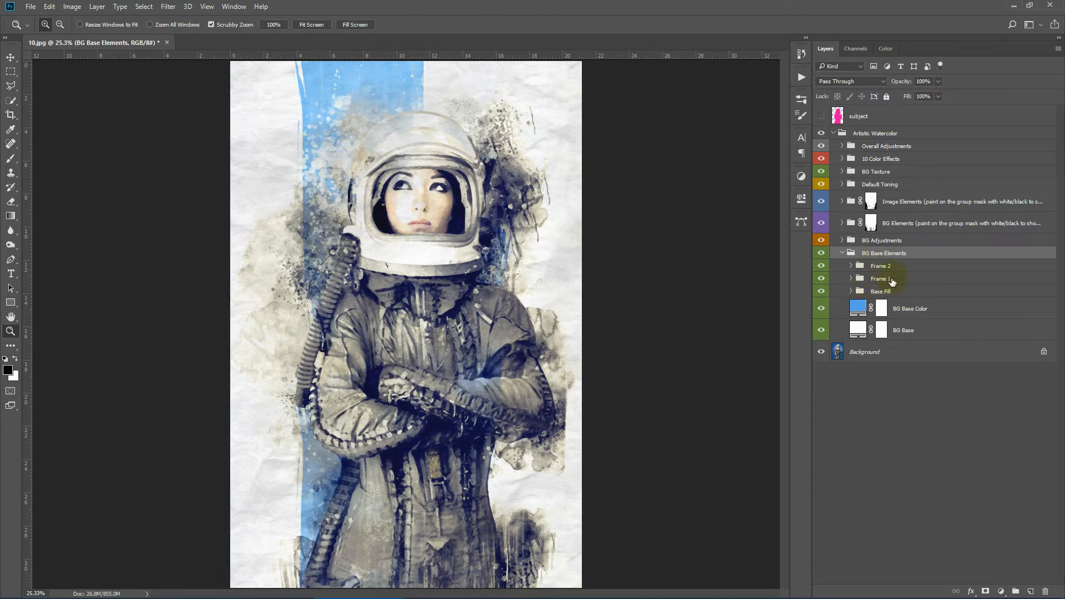
{"action": "left_click", "coordinate": [949, 333]}
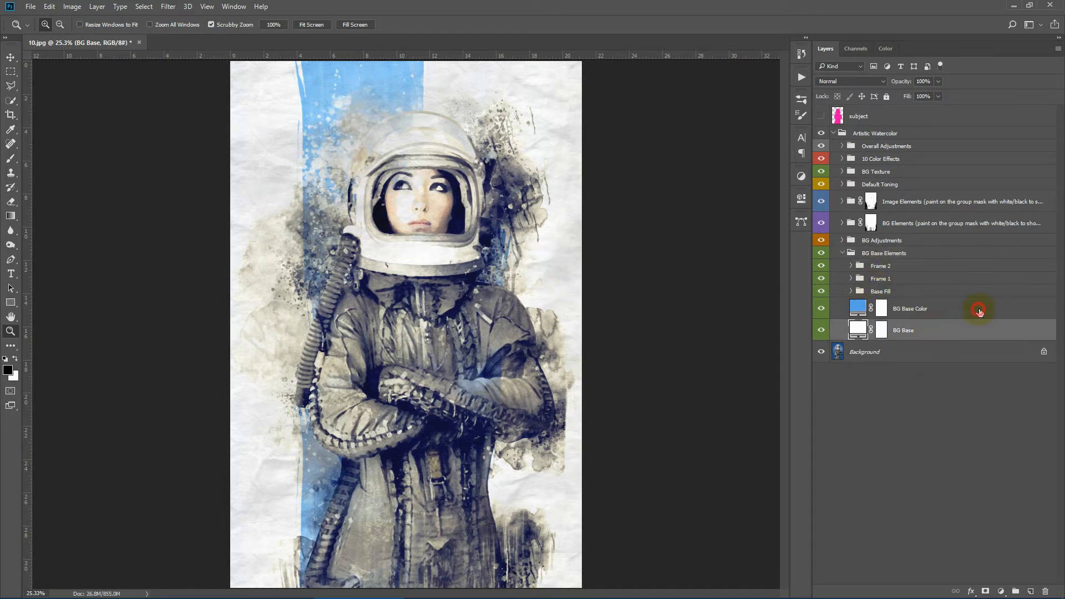
{"action": "left_click", "coordinate": [980, 312]}
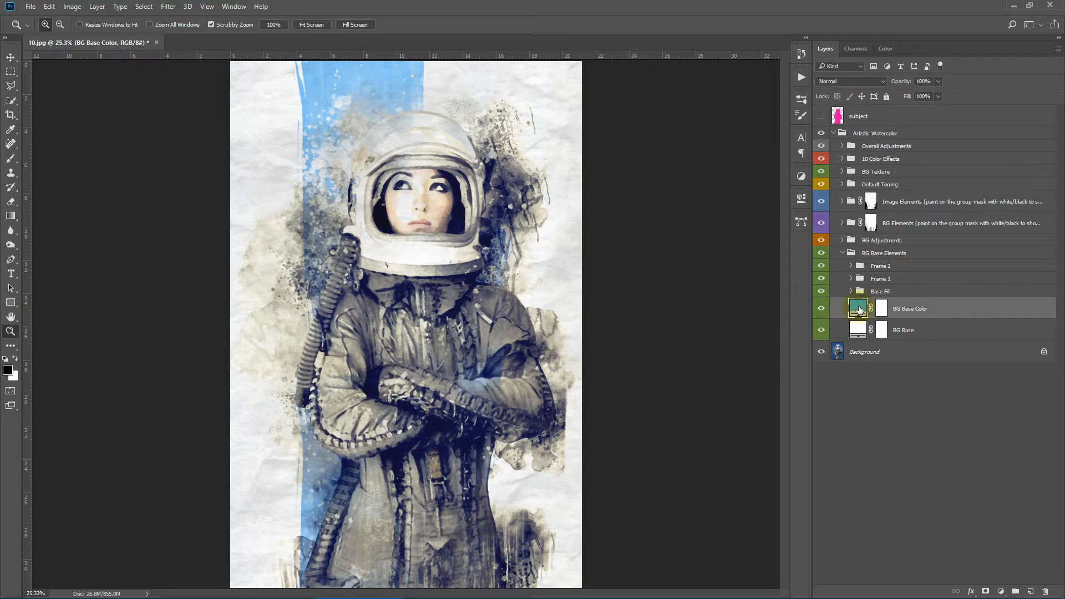
{"action": "left_click", "coordinate": [852, 291]}
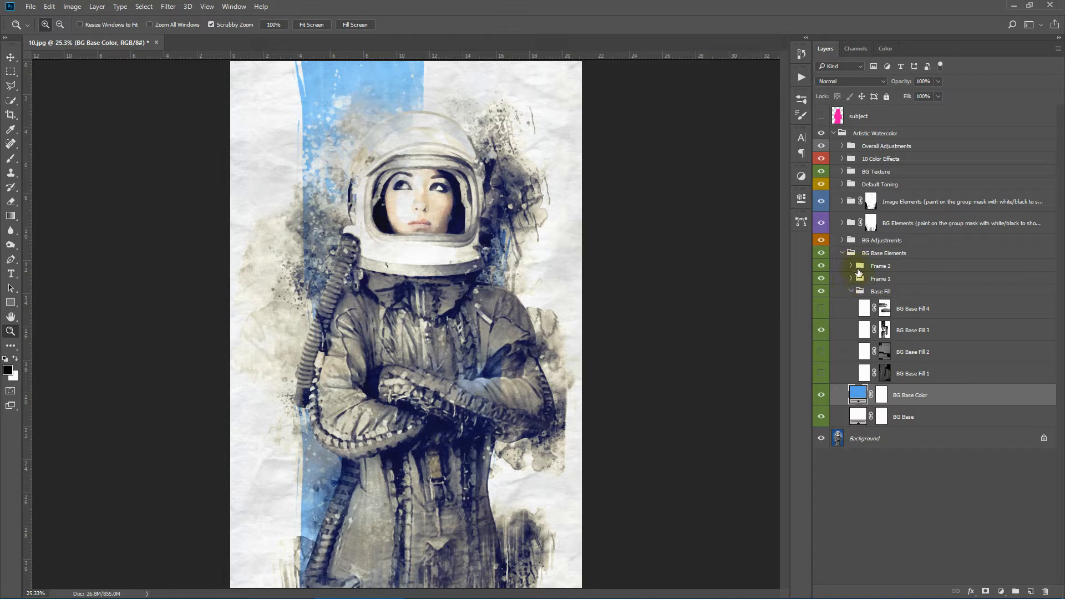
{"action": "left_click", "coordinate": [822, 332]}
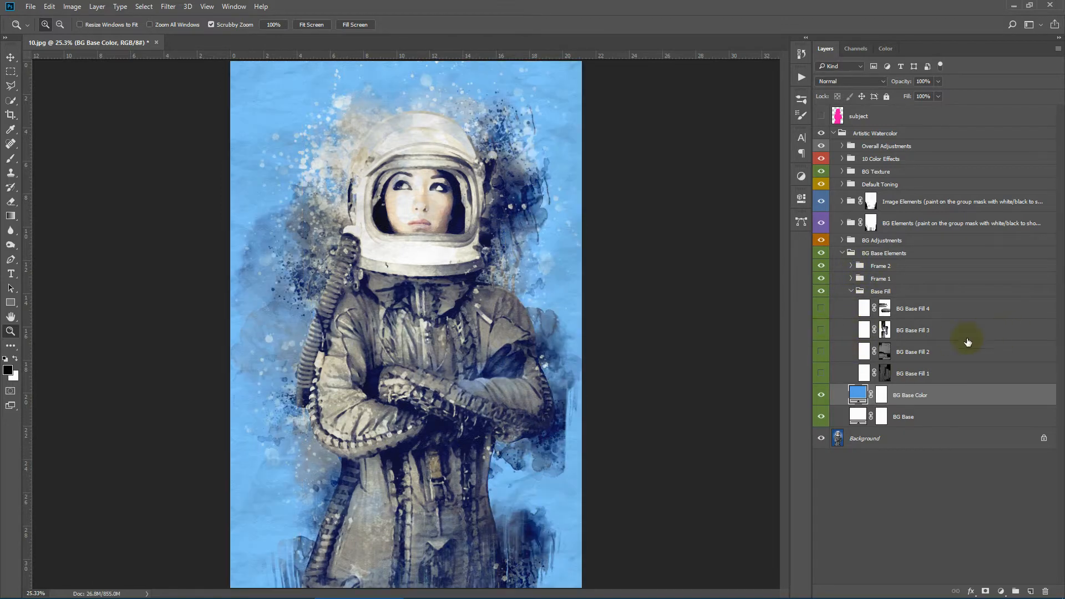
- Recolor the BG Base Color fill layer to a warm sandy orange, hex e6b96a
{"action": "double_click", "coordinate": [858, 394]}
{"action": "left_click_drag", "start_coordinate": [863, 156], "coordinate": [862, 237]}
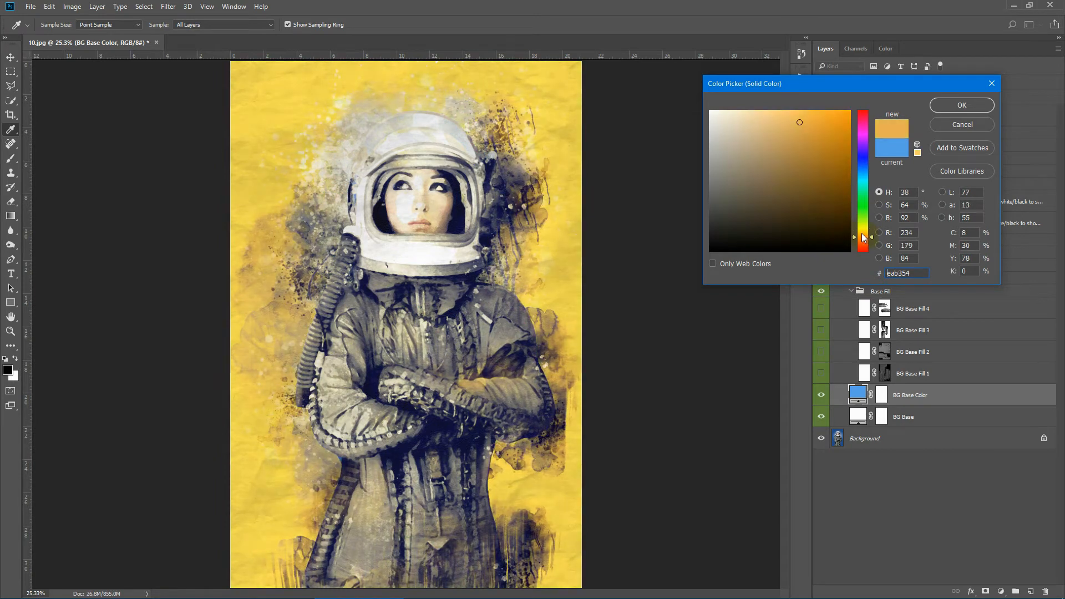
{"action": "left_click_drag", "start_coordinate": [801, 125], "coordinate": [788, 124]}
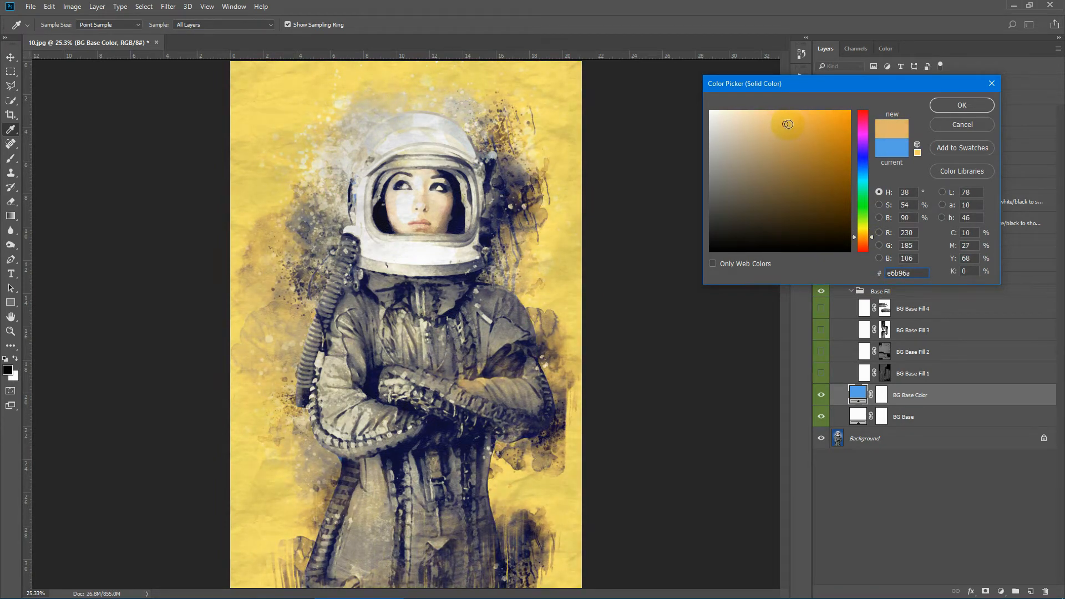
{"action": "left_click", "coordinate": [951, 105]}
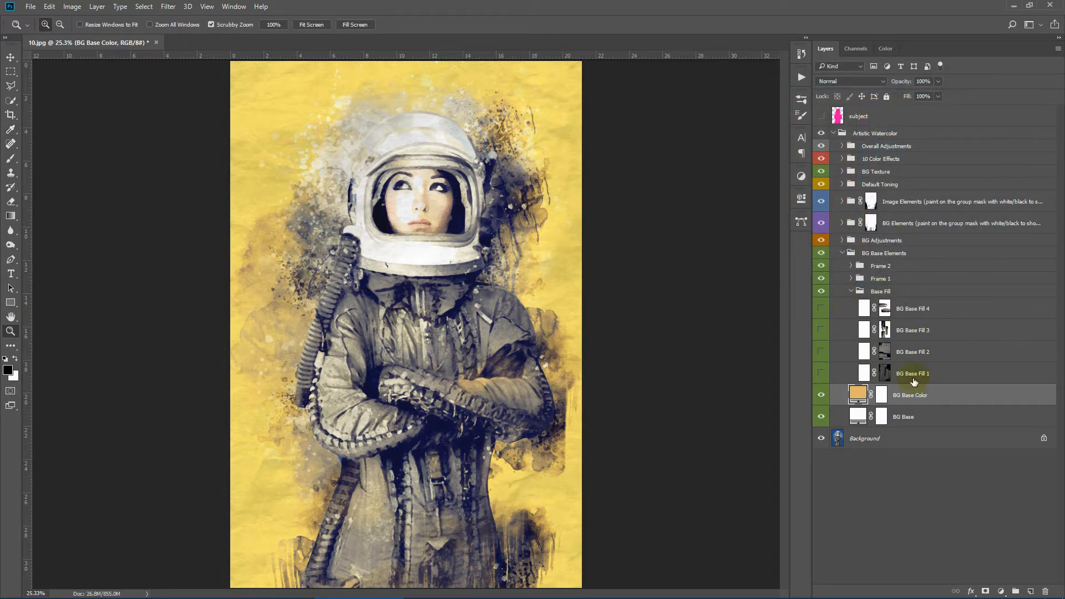
- Compare the background with and without BG Base Fill 1 by switching the layer's visibility repeatedly
{"action": "left_click", "coordinate": [820, 374]}
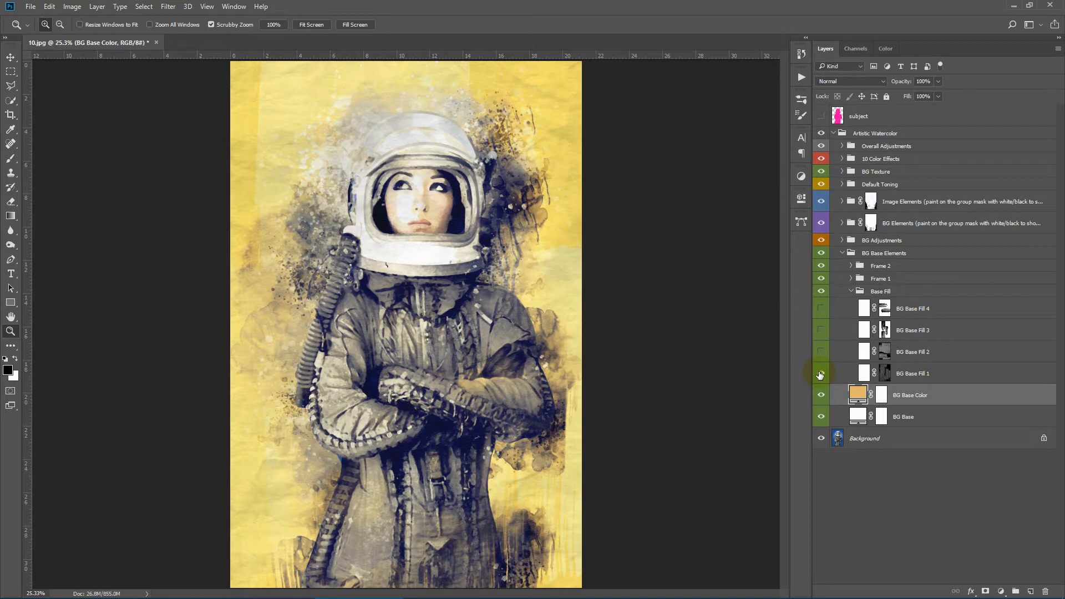
{"action": "left_click", "coordinate": [820, 374]}
{"action": "left_click", "coordinate": [820, 375]}
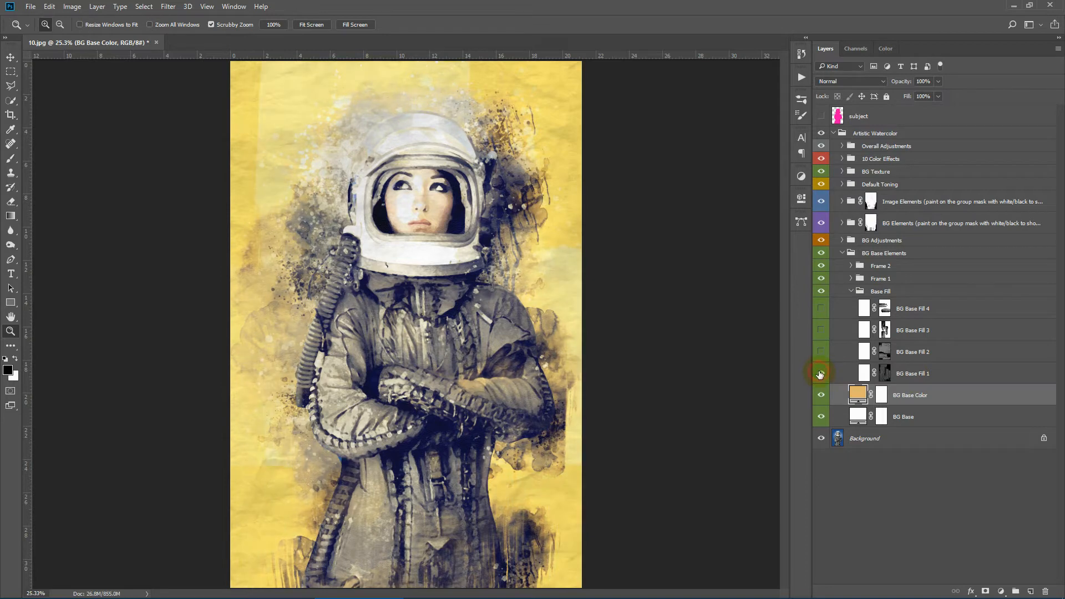
{"action": "left_click", "coordinate": [820, 374]}
{"action": "left_click", "coordinate": [820, 375]}
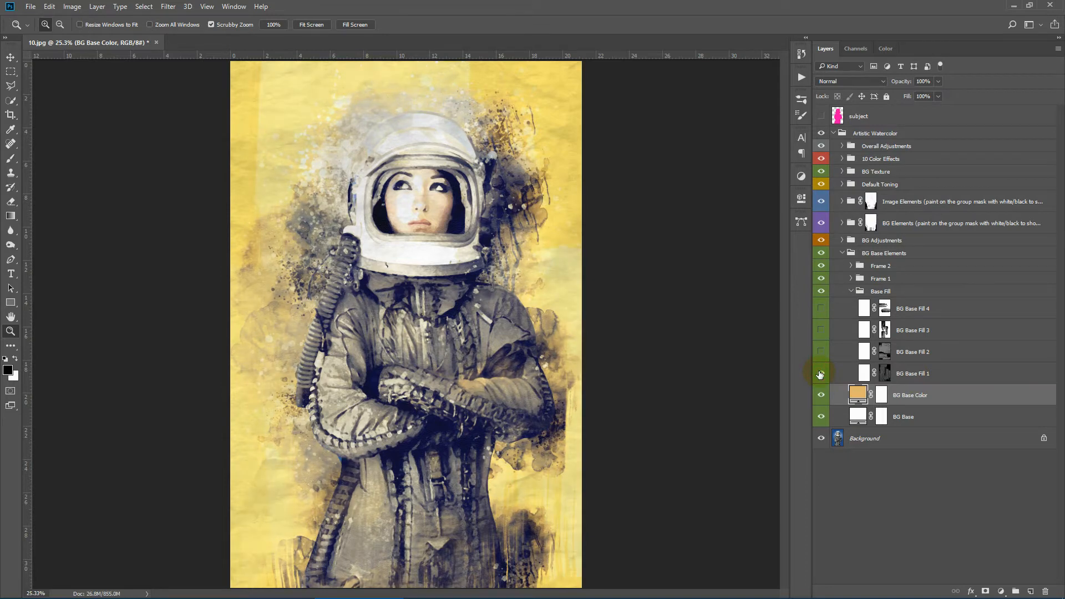
{"action": "left_click", "coordinate": [821, 374]}
{"action": "left_click", "coordinate": [820, 375]}
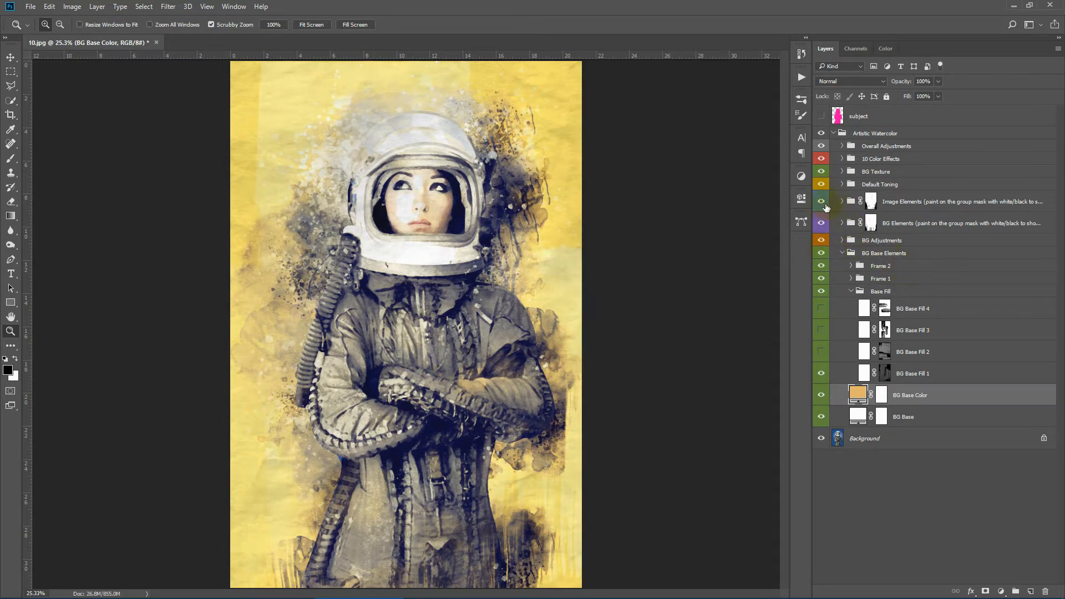
- Preview BG Base Fill 1, 2 and 3 individually with the Image Elements and BG Elements groups hidden, and show both groups again
{"action": "left_click_drag", "start_coordinate": [820, 203], "coordinate": [821, 223]}
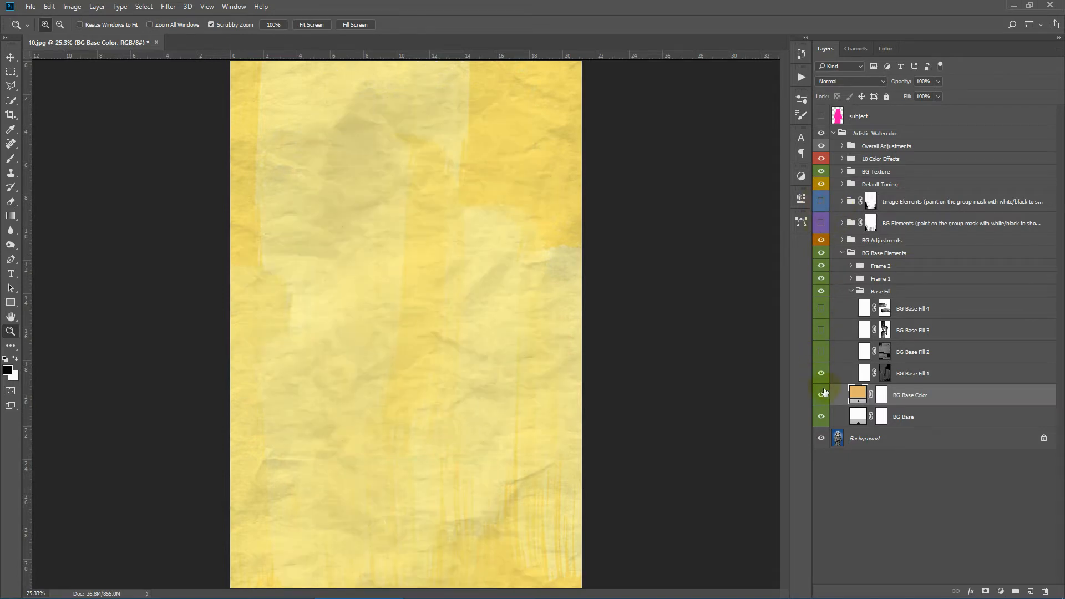
{"action": "left_click", "coordinate": [821, 374]}
{"action": "left_click", "coordinate": [821, 374]}
{"action": "left_click", "coordinate": [822, 375]}
{"action": "left_click", "coordinate": [823, 353]}
{"action": "left_click", "coordinate": [823, 353]}
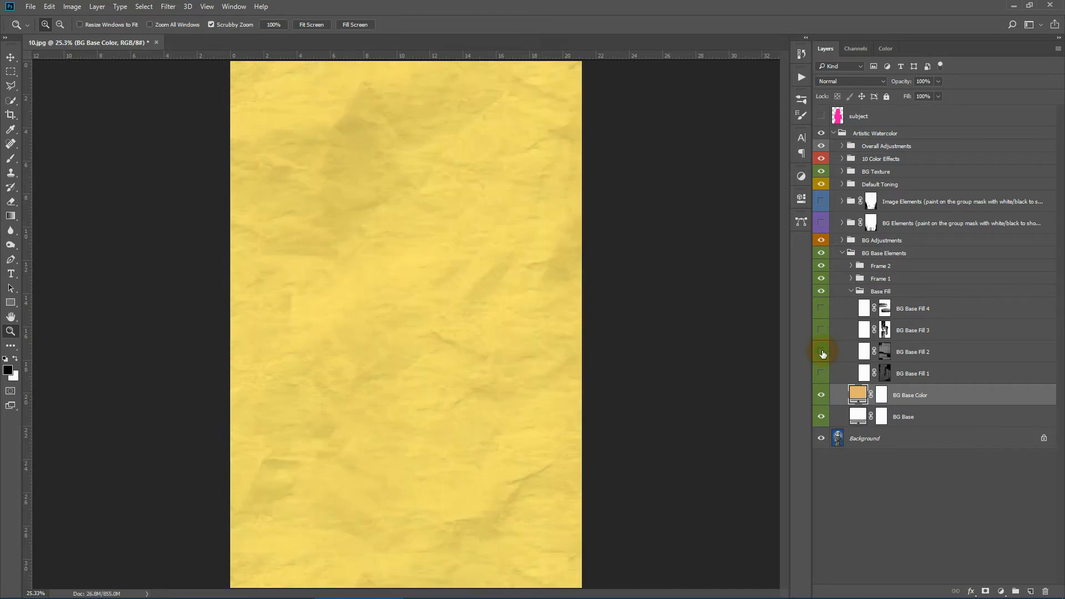
{"action": "left_click", "coordinate": [822, 353]}
{"action": "left_click", "coordinate": [821, 353]}
{"action": "left_click", "coordinate": [821, 328]}
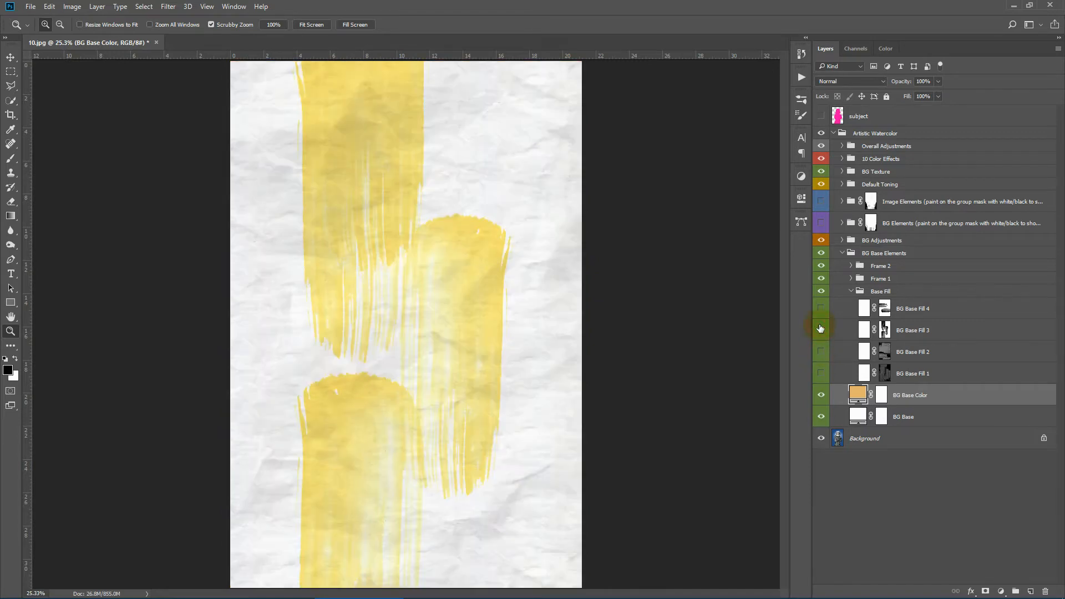
{"action": "left_click", "coordinate": [820, 328]}
{"action": "left_click_drag", "start_coordinate": [822, 201], "coordinate": [823, 223]}
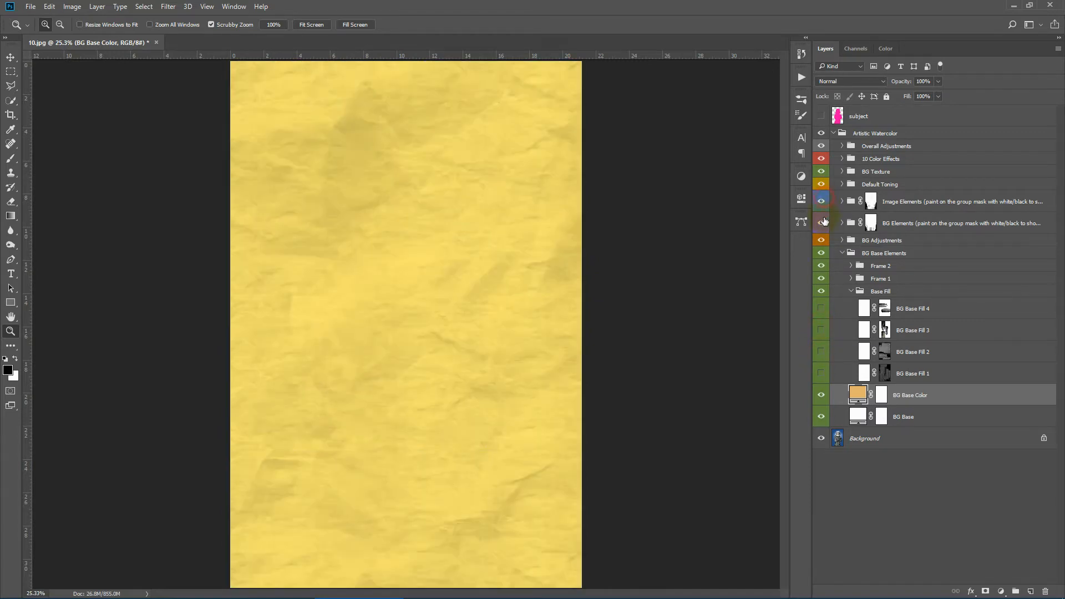
- Compare BG Base Fill 3 and BG Base Fill 4 behind the astronaut, leaving only BG Base Fill 4 shown
{"action": "left_click", "coordinate": [825, 329]}
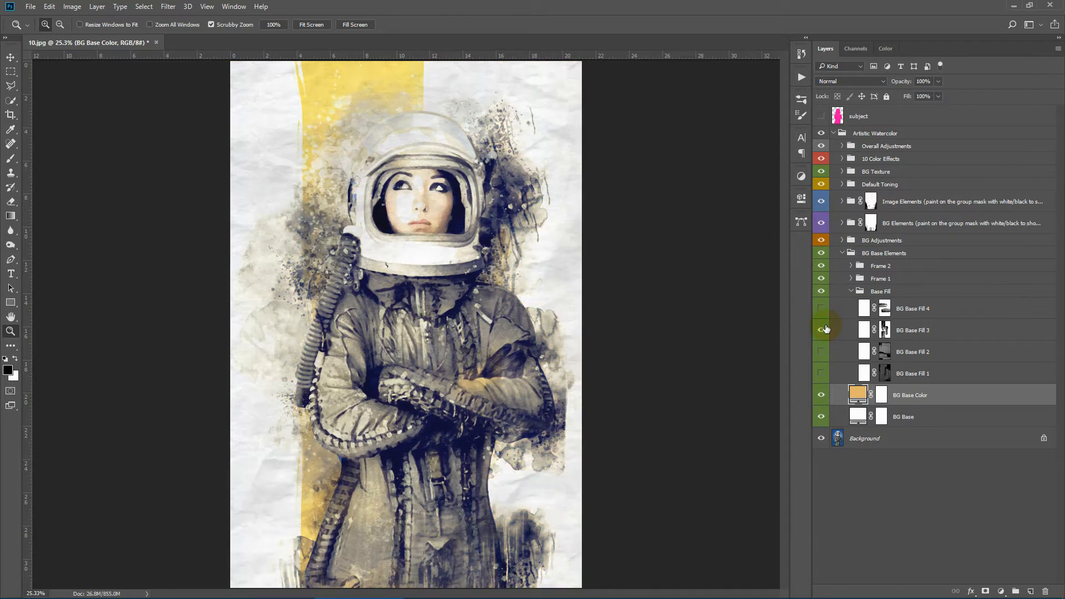
{"action": "left_click", "coordinate": [826, 328]}
{"action": "left_click", "coordinate": [821, 309]}
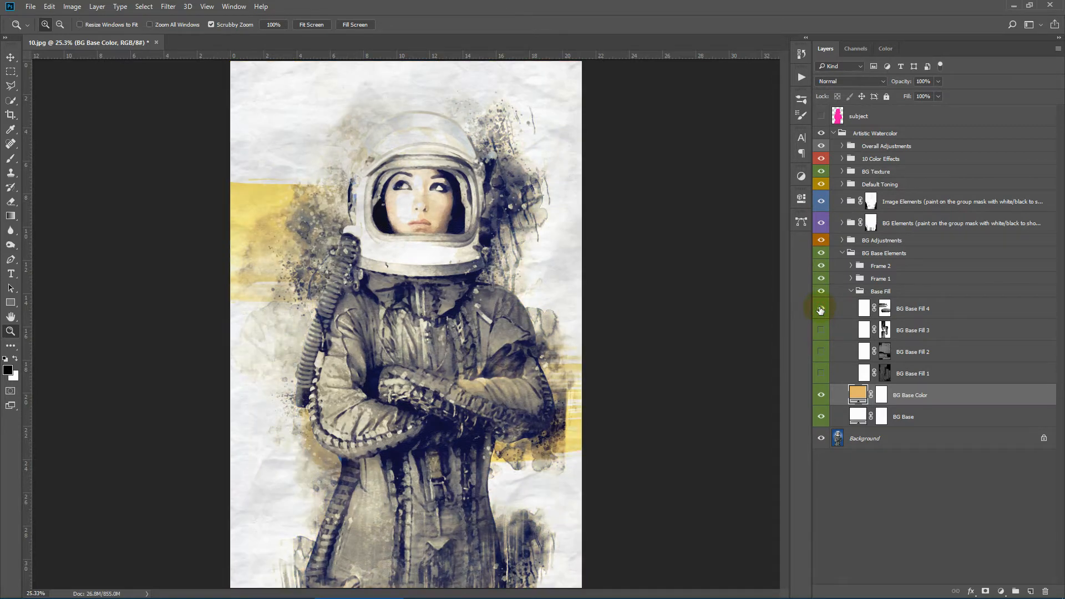
{"action": "left_click", "coordinate": [820, 309]}
{"action": "left_click", "coordinate": [821, 309]}
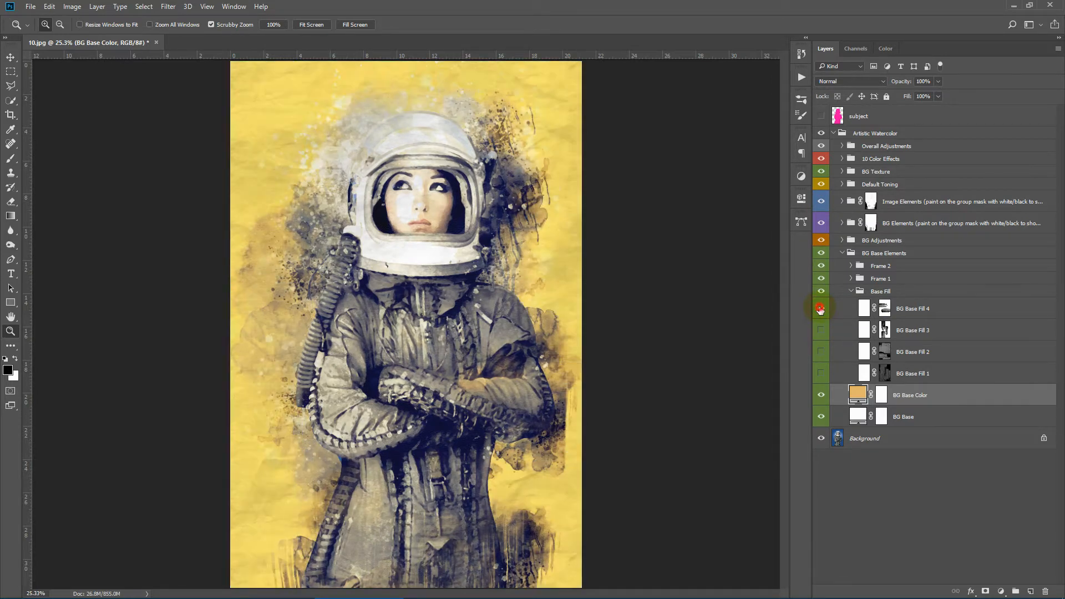
- Try repositioning the BG Base Fill 4 layer mask with the Move tool, and hide every base fill layer
{"action": "left_click", "coordinate": [883, 308]}
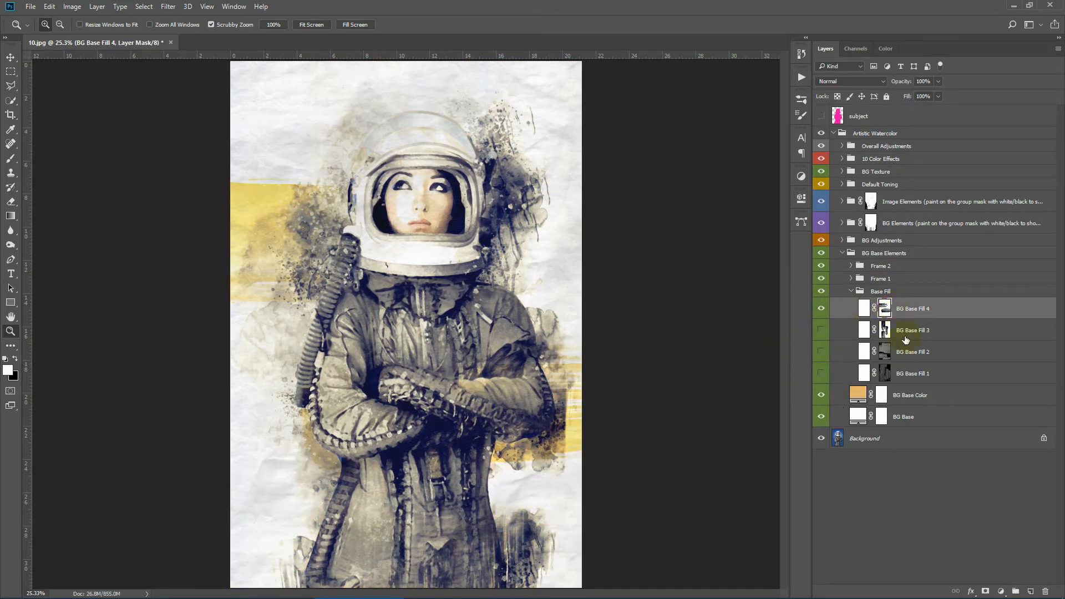
{"action": "left_click", "coordinate": [8, 55]}
{"action": "left_click_drag", "start_coordinate": [460, 291], "coordinate": [437, 204]}
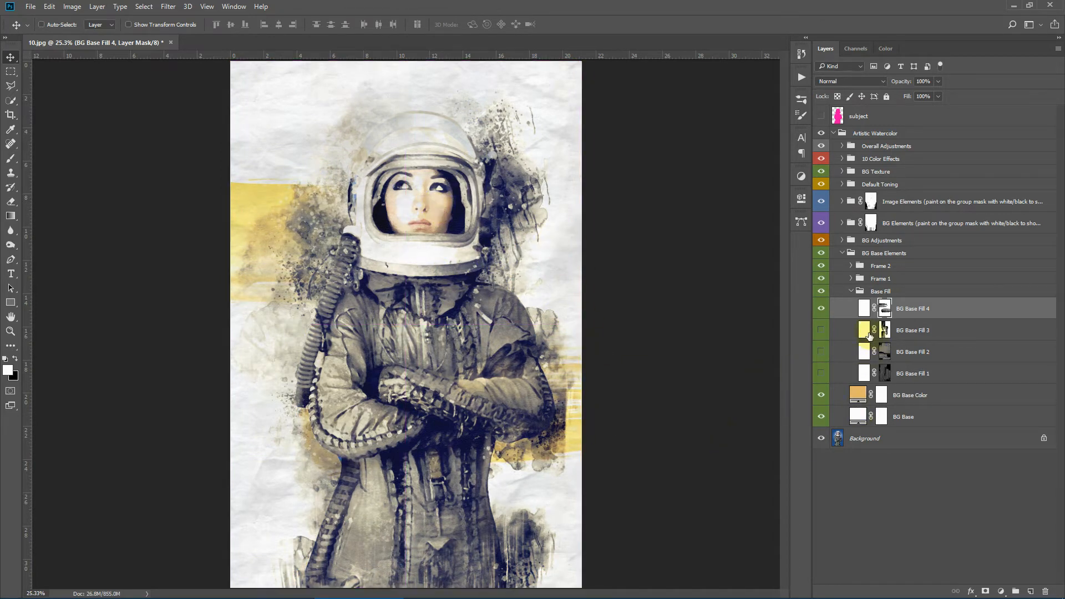
{"action": "left_click", "coordinate": [822, 309]}
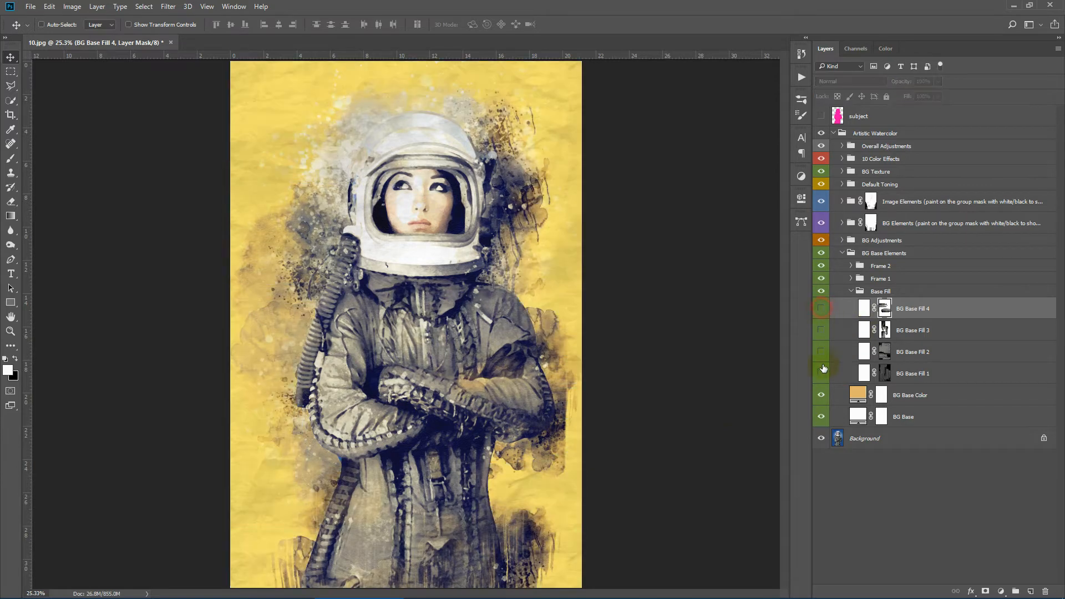
{"action": "left_click", "coordinate": [821, 330]}
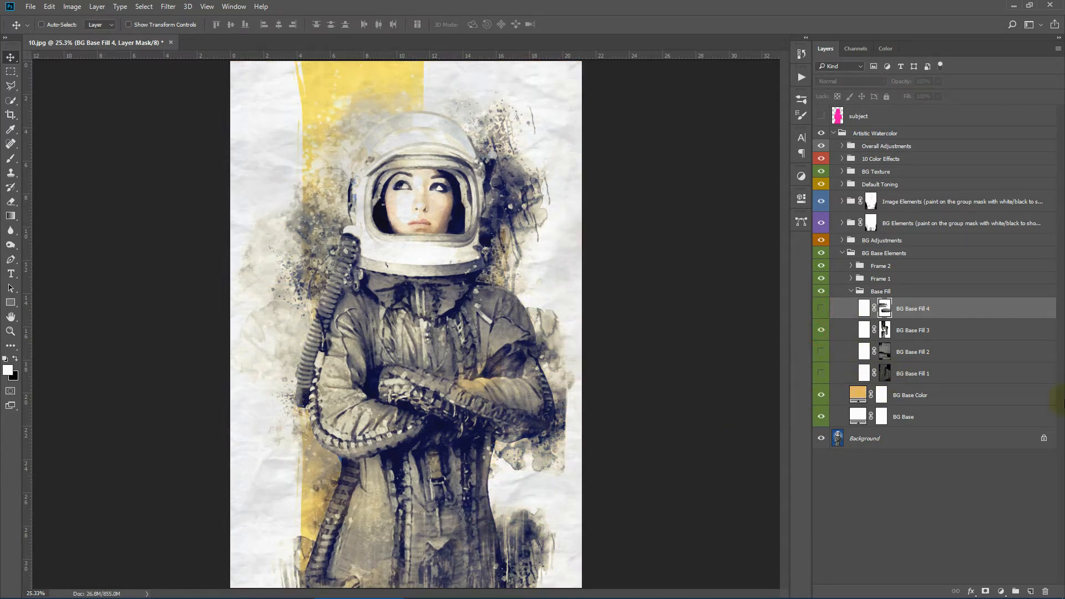
{"action": "left_click", "coordinate": [823, 331]}
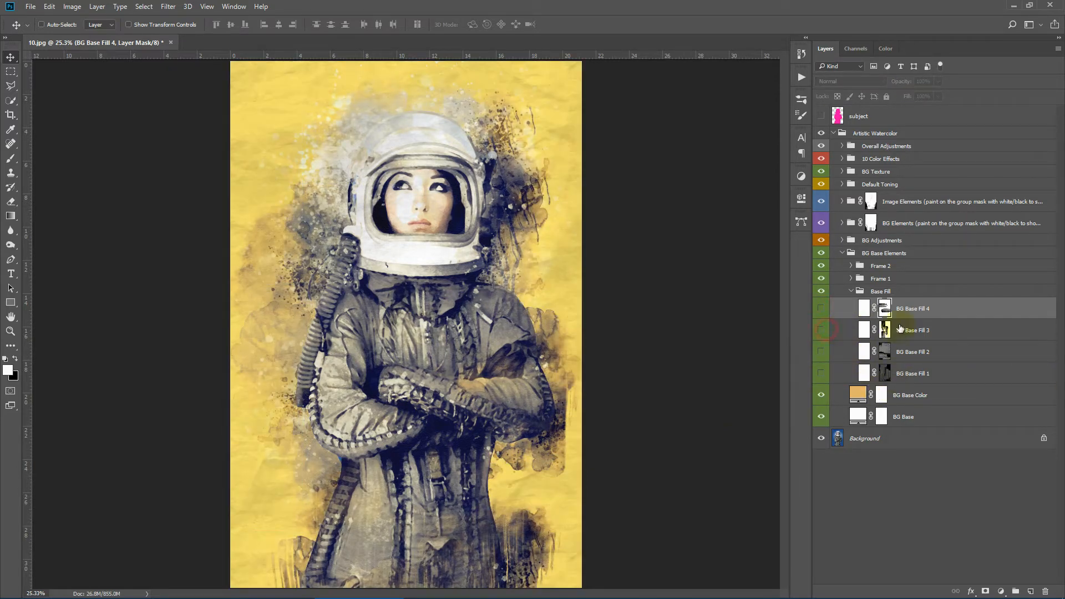
- Expand the Frame 1 group and preview its Bottom, Top, Left and Right edge layers individually, hiding each one again
{"action": "left_click", "coordinate": [889, 279]}
{"action": "left_click", "coordinate": [851, 279]}
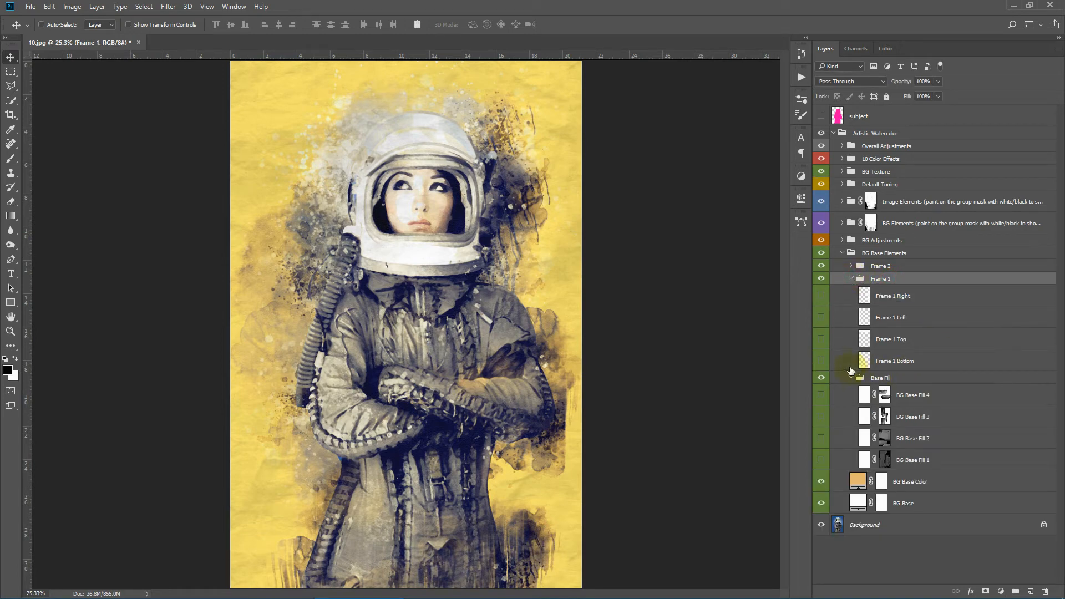
{"action": "left_click", "coordinate": [821, 362]}
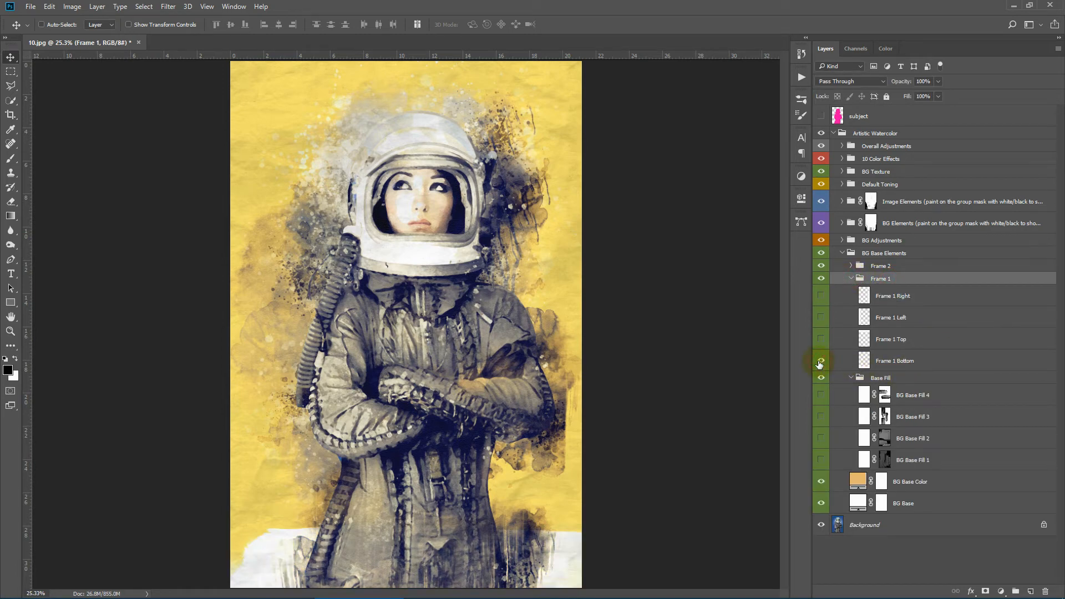
{"action": "left_click", "coordinate": [821, 361]}
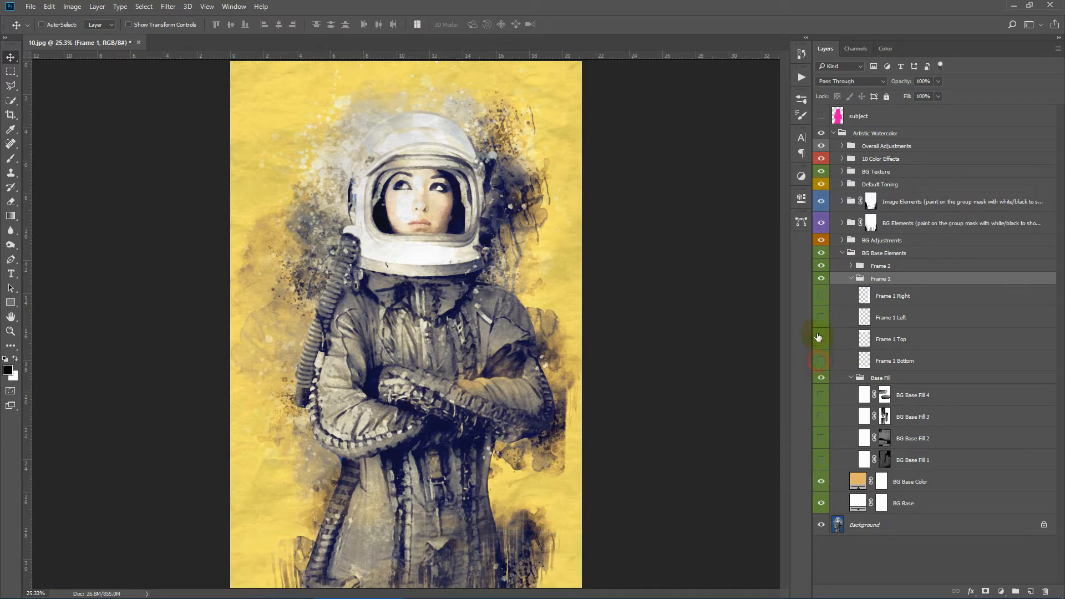
{"action": "left_click", "coordinate": [819, 338]}
{"action": "left_click", "coordinate": [820, 338]}
{"action": "left_click", "coordinate": [822, 317]}
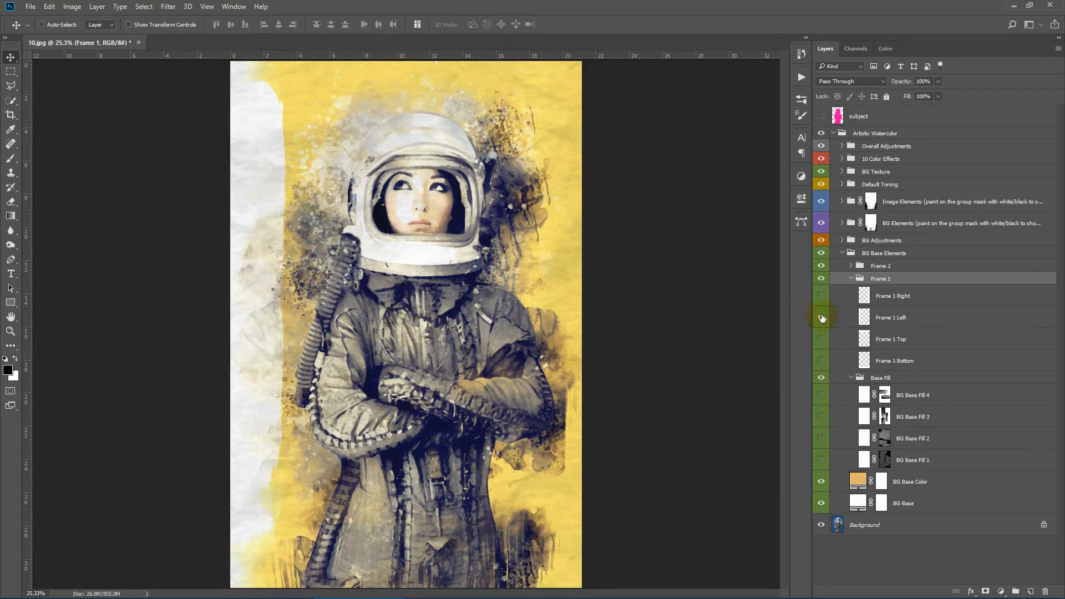
{"action": "left_click", "coordinate": [821, 317]}
{"action": "left_click", "coordinate": [822, 296]}
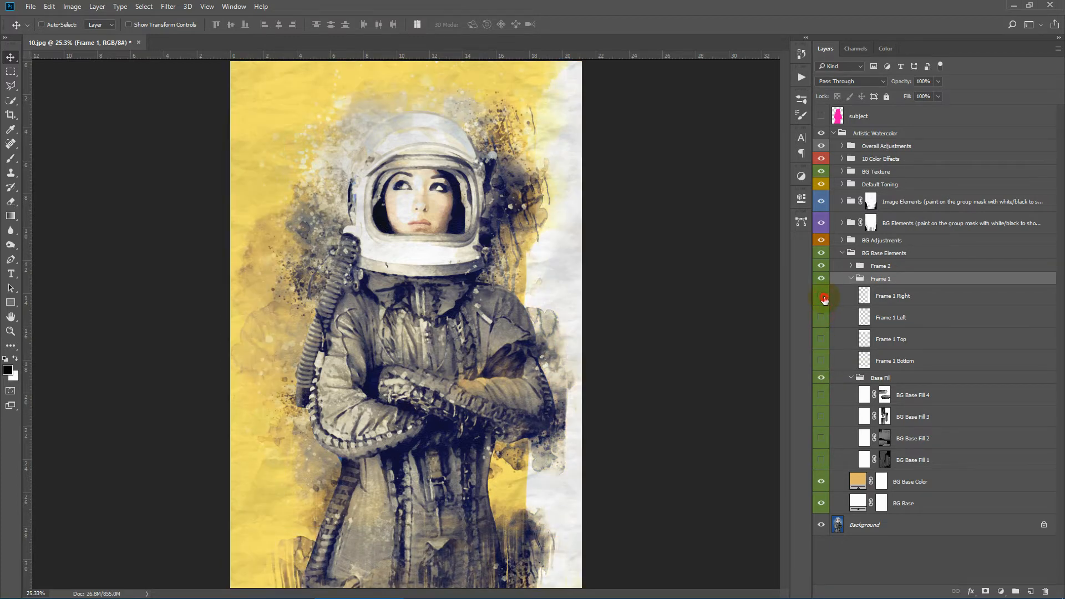
{"action": "left_click", "coordinate": [822, 296]}
{"action": "left_click", "coordinate": [822, 317]}
{"action": "left_click", "coordinate": [821, 317]}
- Expand the Frame 2 group and preview its Bottom, Top, Left and Right edge layers individually, hiding each one again
{"action": "left_click", "coordinate": [852, 267]}
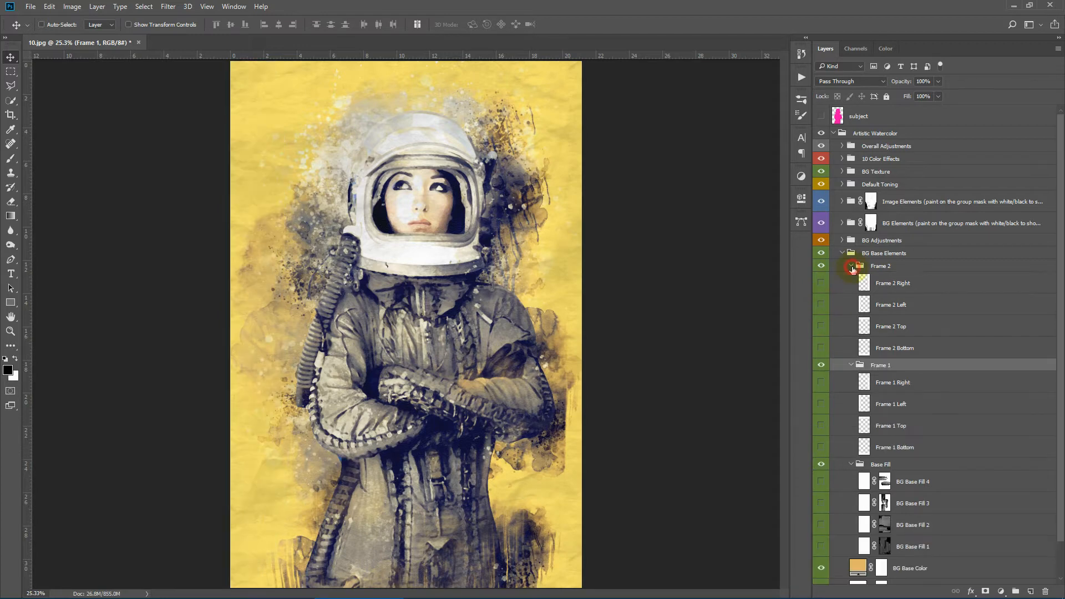
{"action": "left_click", "coordinate": [822, 349]}
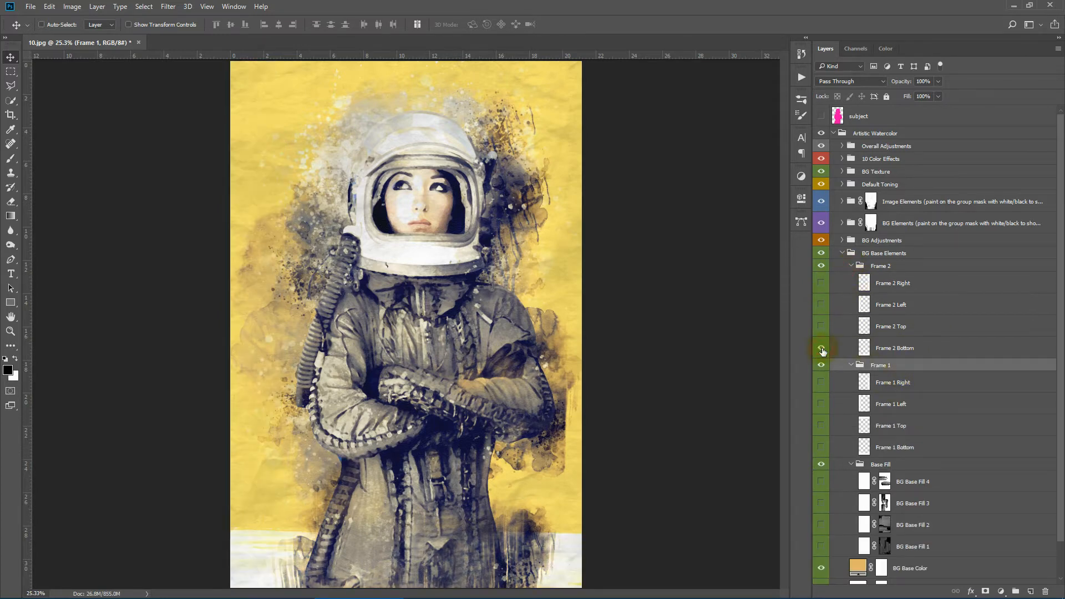
{"action": "left_click", "coordinate": [822, 326]}
{"action": "left_click", "coordinate": [822, 326]}
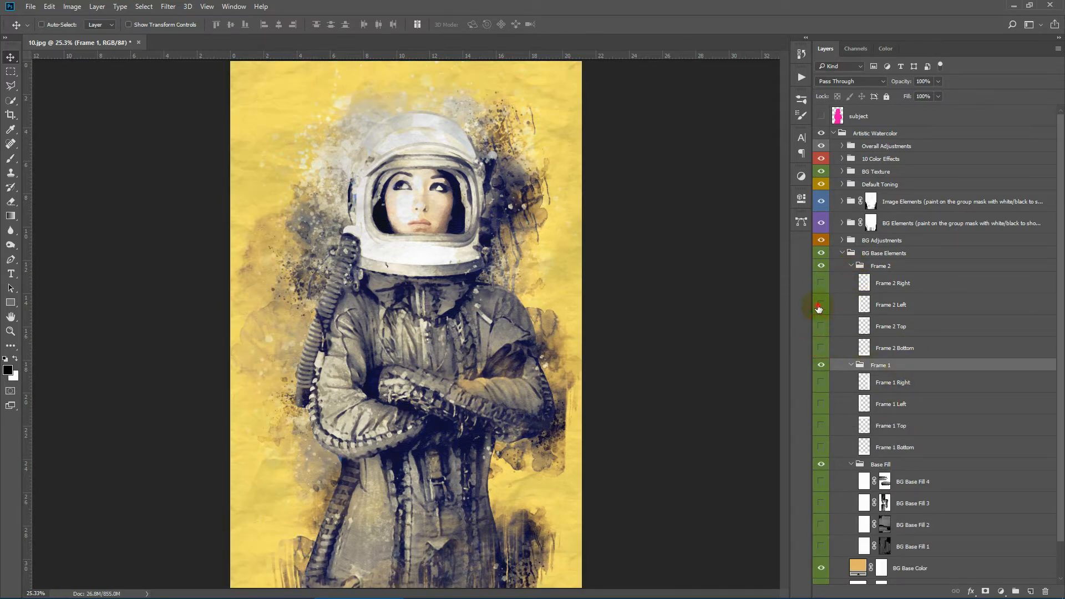
{"action": "left_click", "coordinate": [821, 305]}
{"action": "left_click", "coordinate": [820, 306]}
{"action": "left_click", "coordinate": [821, 283]}
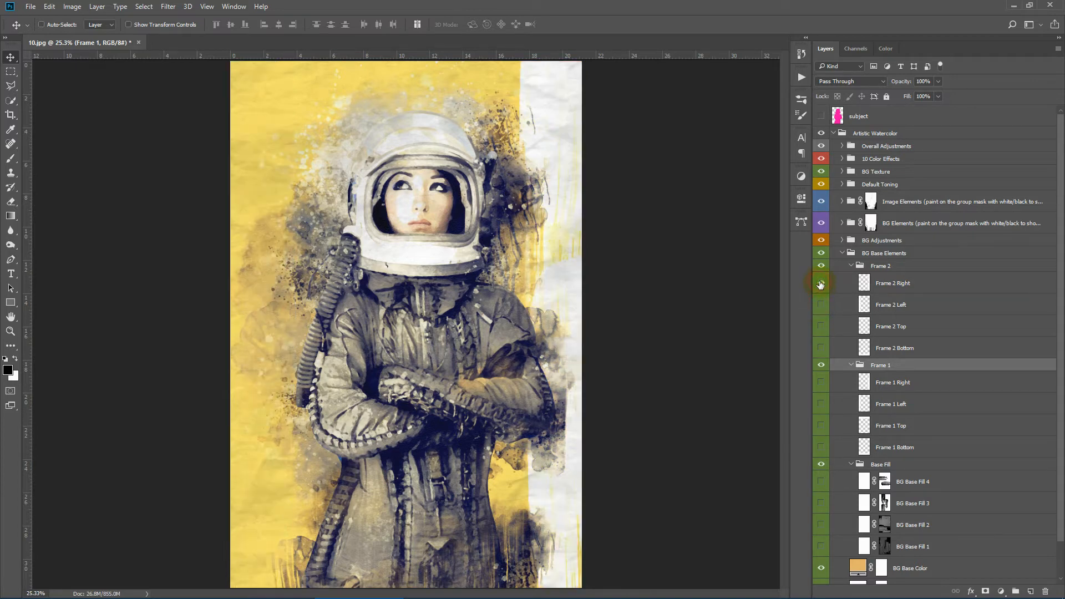
{"action": "left_click", "coordinate": [820, 284]}
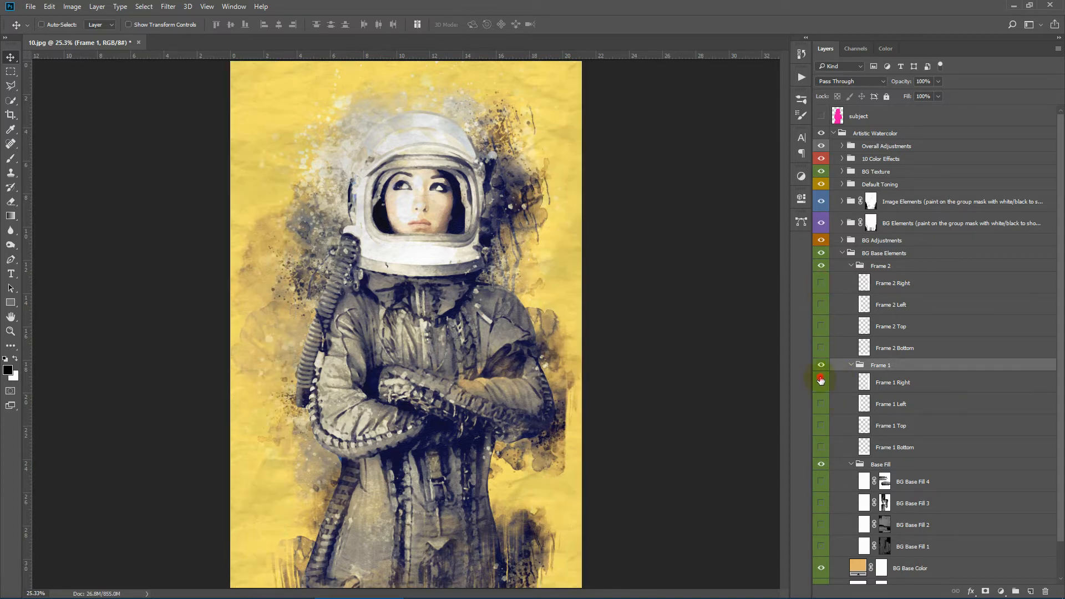
- Show the Frame 1 Right and Frame 1 Left layers and try repositioning Frame 1 Right with Free Transform
{"action": "left_click_drag", "start_coordinate": [821, 381], "coordinate": [822, 404]}
{"action": "left_click", "coordinate": [919, 383]}
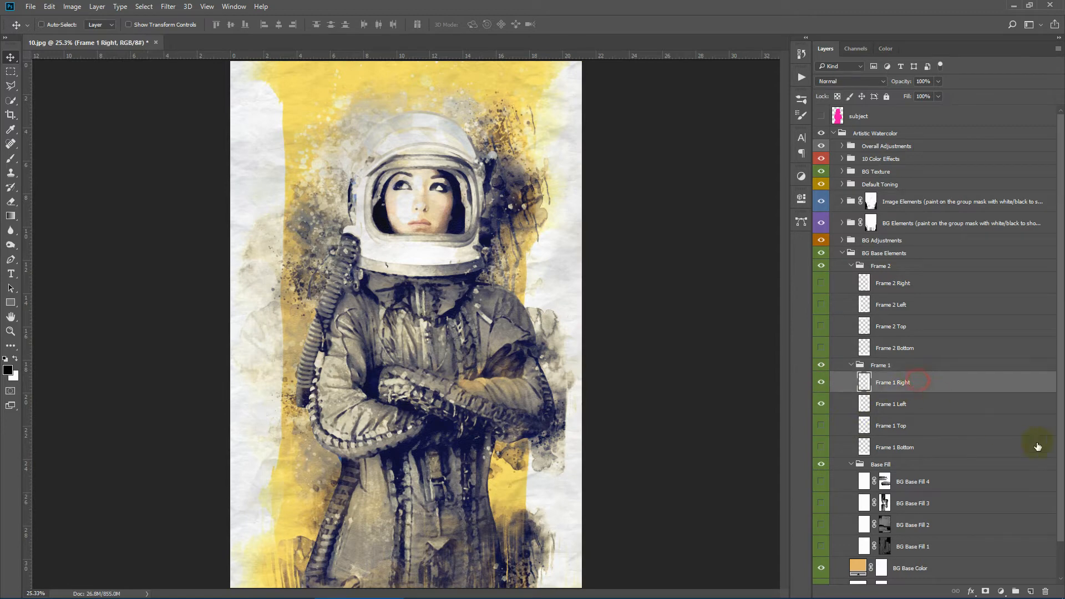
{"action": "left_click", "coordinate": [10, 71]}
{"action": "right_click", "coordinate": [399, 174]}
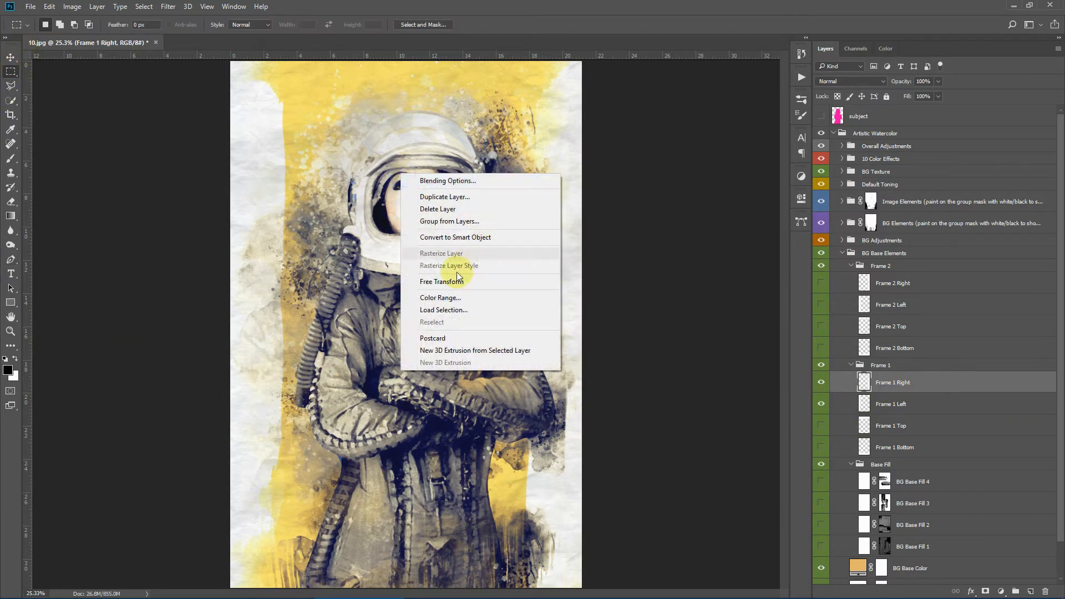
{"action": "left_click", "coordinate": [457, 272]}
{"action": "left_click_drag", "start_coordinate": [515, 324], "coordinate": [491, 324]}
{"action": "key", "text": "Return"}
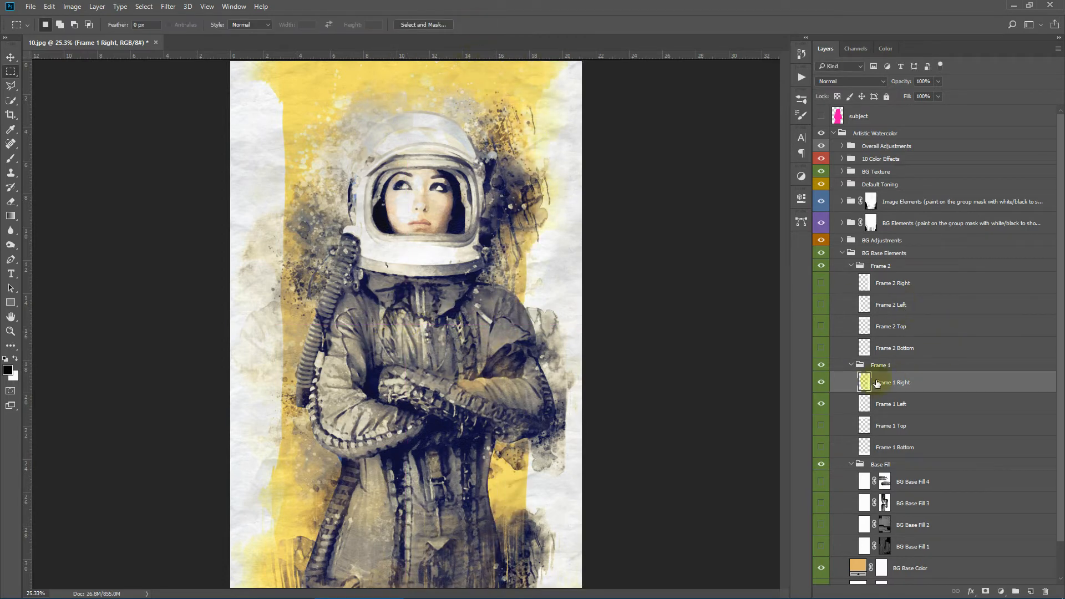
- Collapse the Frame 1, Base Fill and Frame 2 groups inside BG Base Elements
{"action": "left_click", "coordinate": [851, 365]}
{"action": "left_click", "coordinate": [852, 378]}
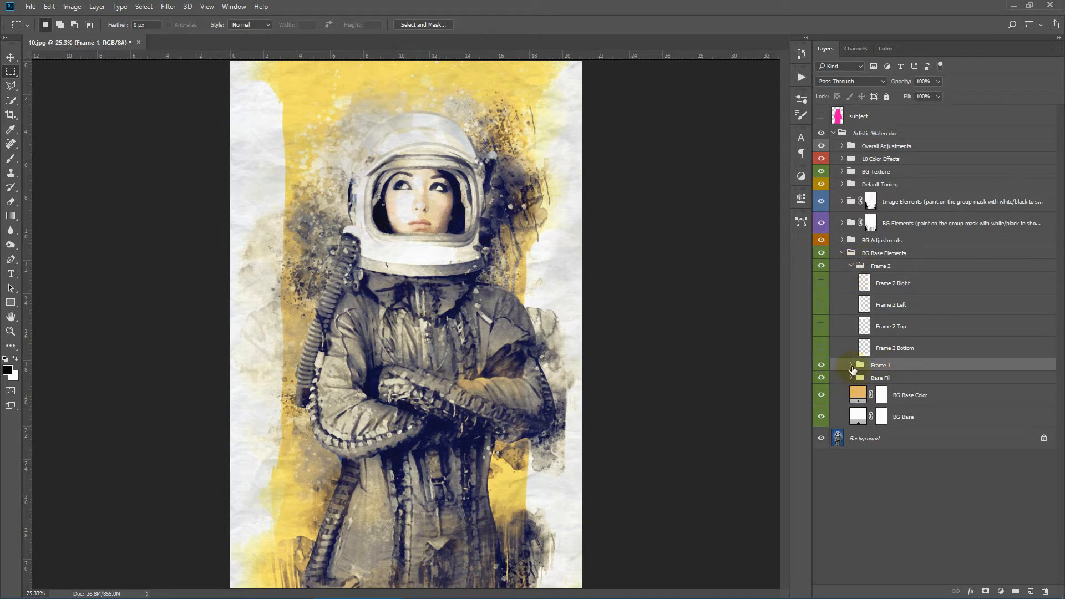
{"action": "left_click", "coordinate": [851, 266]}
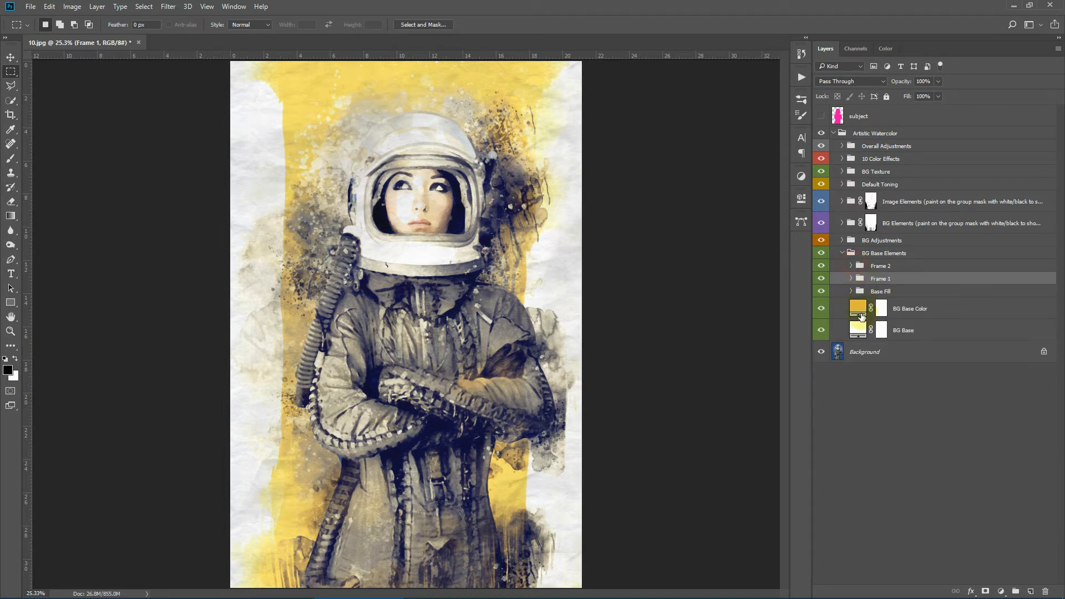
- Expand the Base Fill group and preview BG Base Fill 1 and BG Base Fill 2 with the frame edges, hiding both again
{"action": "left_click", "coordinate": [853, 291]}
{"action": "left_click", "coordinate": [822, 374]}
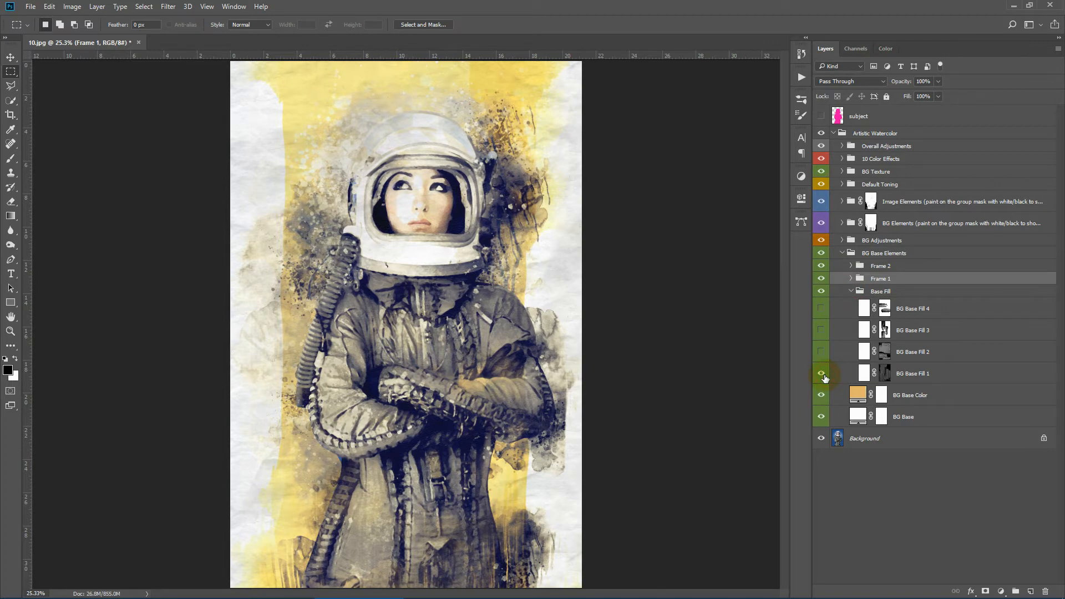
{"action": "left_click", "coordinate": [822, 373]}
{"action": "left_click", "coordinate": [822, 351]}
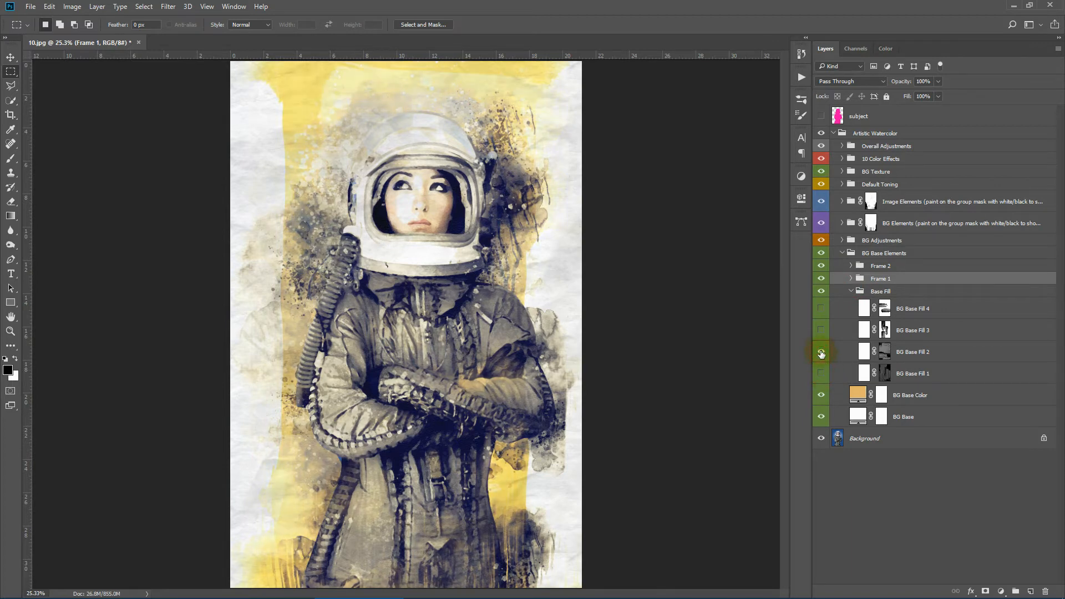
{"action": "left_click", "coordinate": [822, 352]}
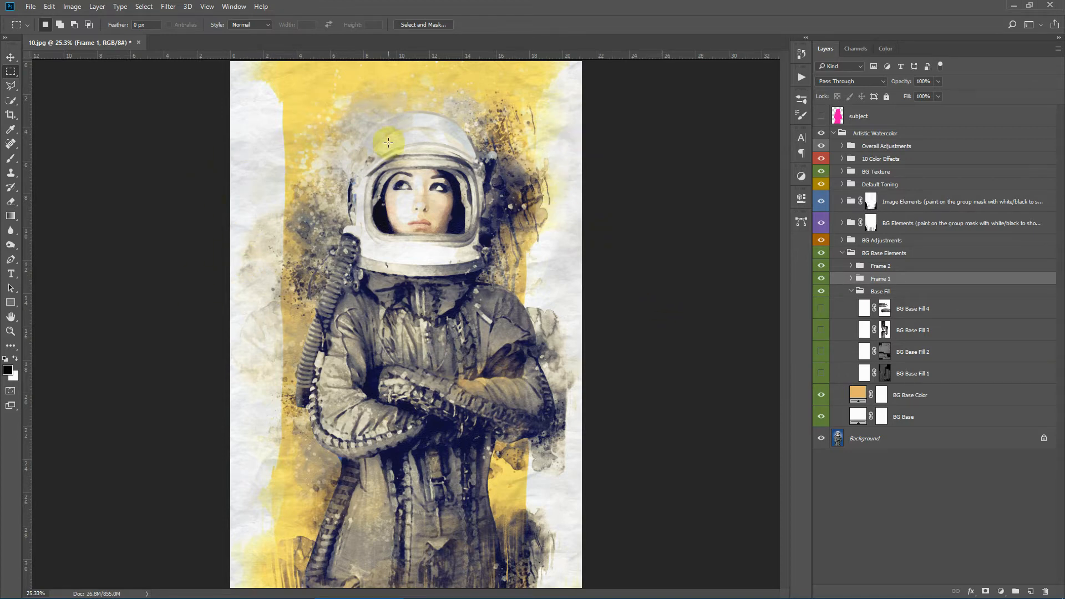
{"action": "left_click", "coordinate": [822, 352]}
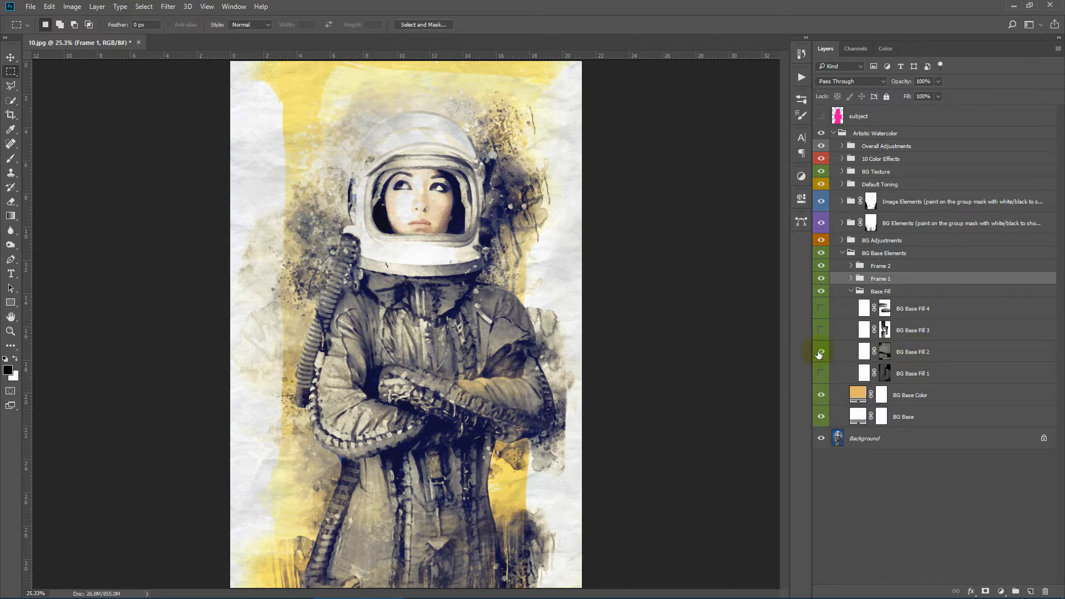
{"action": "left_click", "coordinate": [821, 353]}
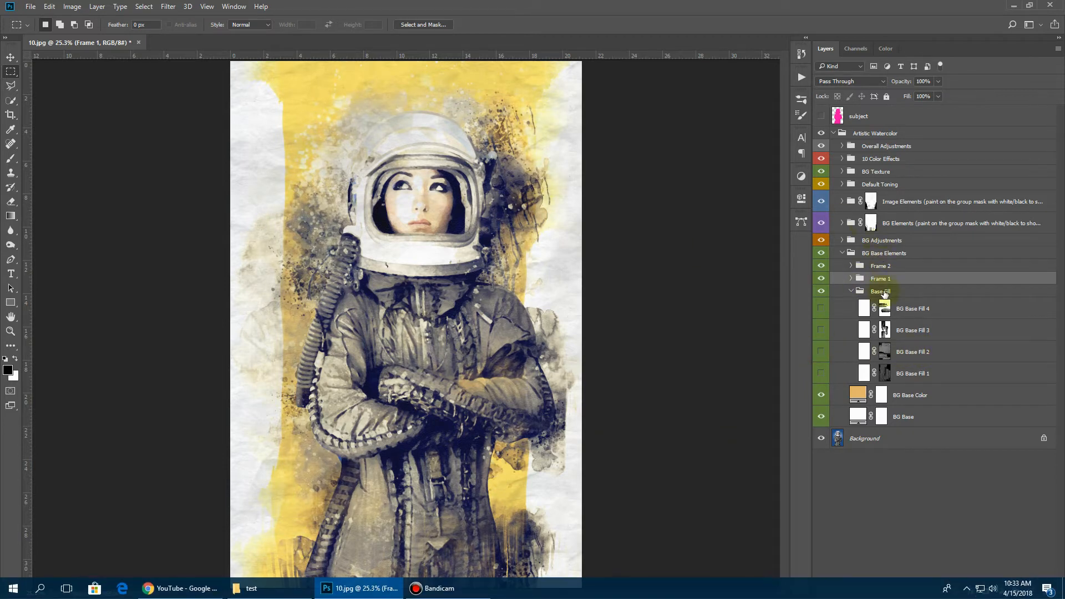
- Add a new layer directly above BG Base Color and set the foreground color to light purple #be68e6
{"action": "left_click", "coordinate": [965, 401]}
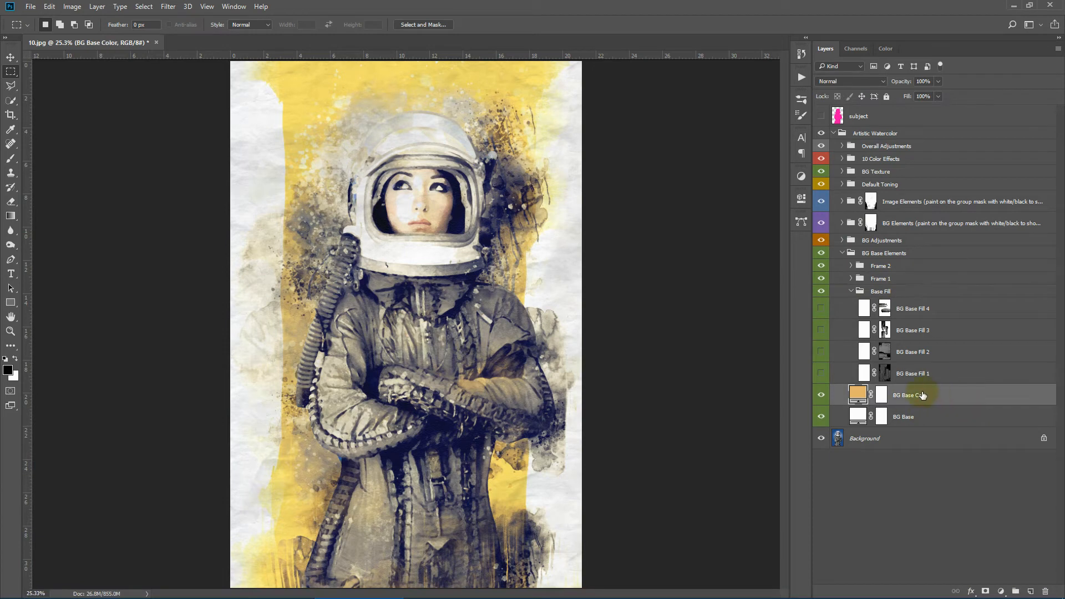
{"action": "left_click", "coordinate": [1030, 592]}
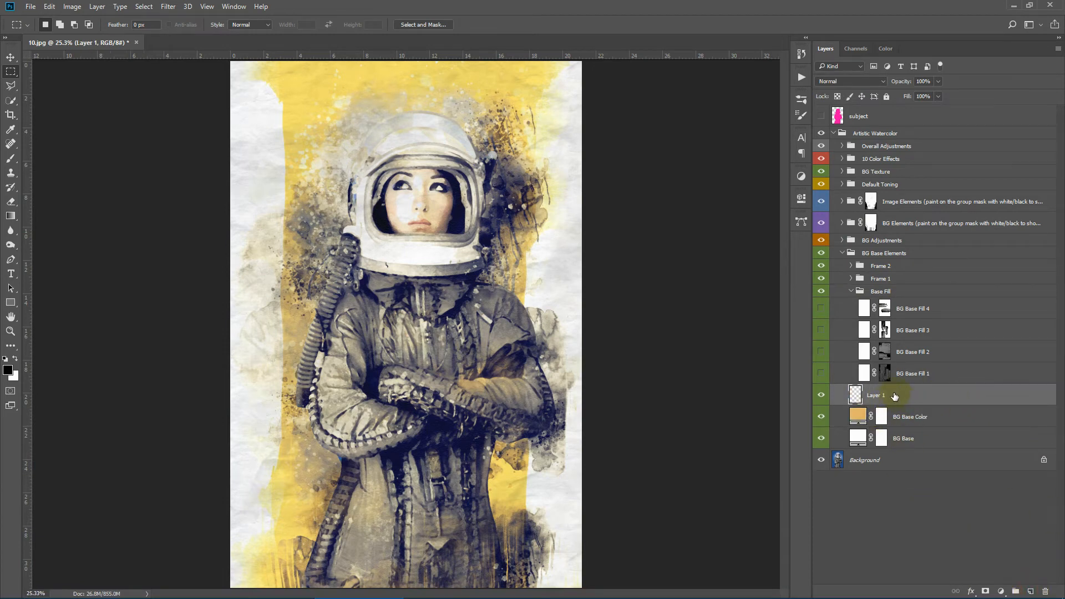
{"action": "left_click", "coordinate": [7, 369]}
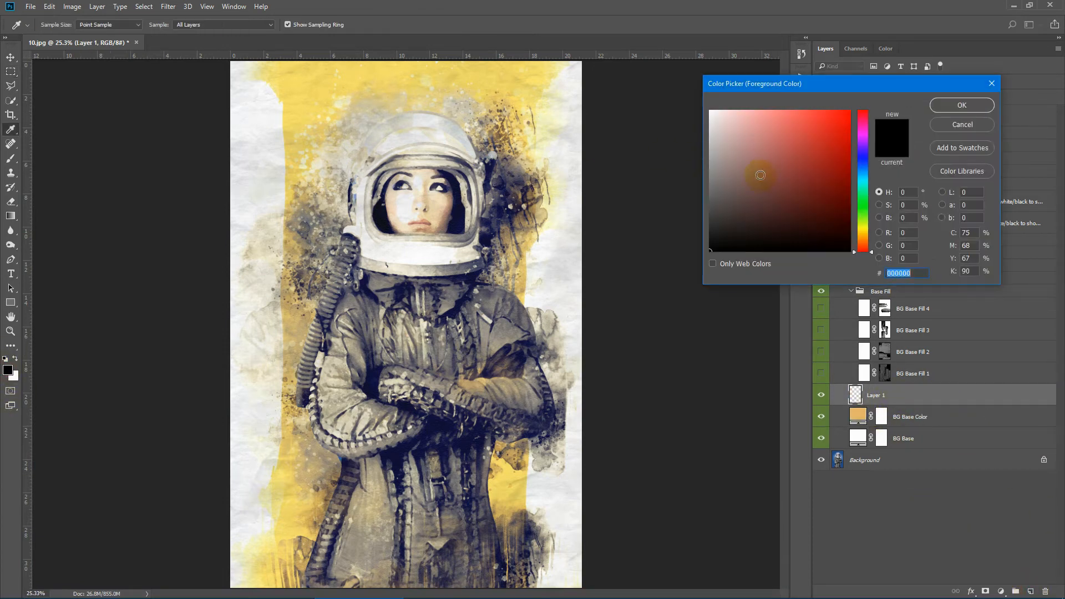
{"action": "left_click_drag", "start_coordinate": [867, 175], "coordinate": [867, 142]}
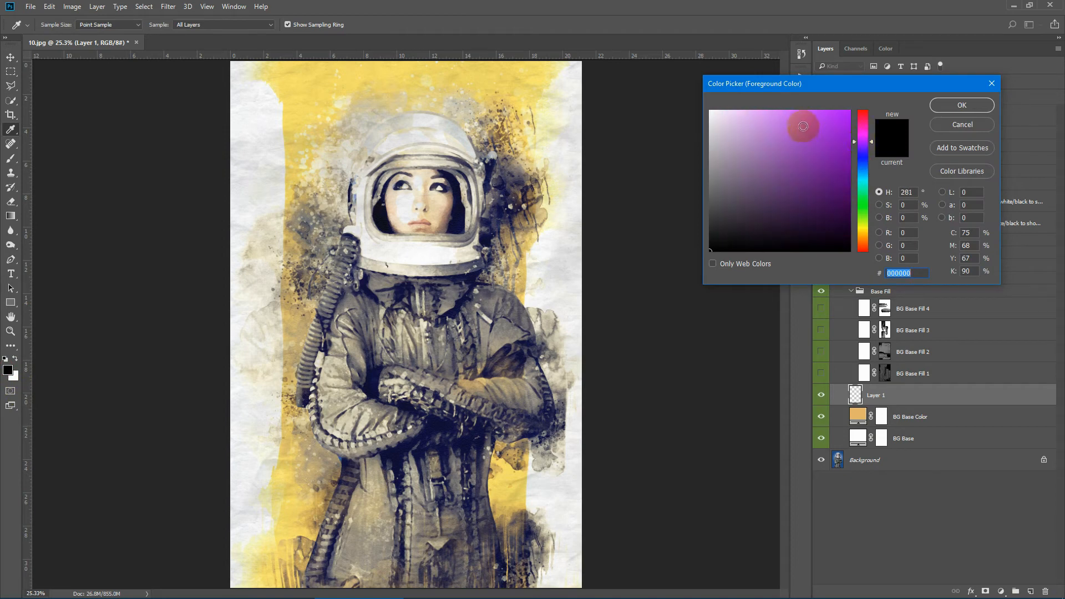
{"action": "mouse_move", "coordinate": [799, 126]}
{"action": "left_mouse_down"}
{"action": "mouse_move", "coordinate": [767, 115]}
{"action": "mouse_move", "coordinate": [787, 124]}
{"action": "left_mouse_up"}
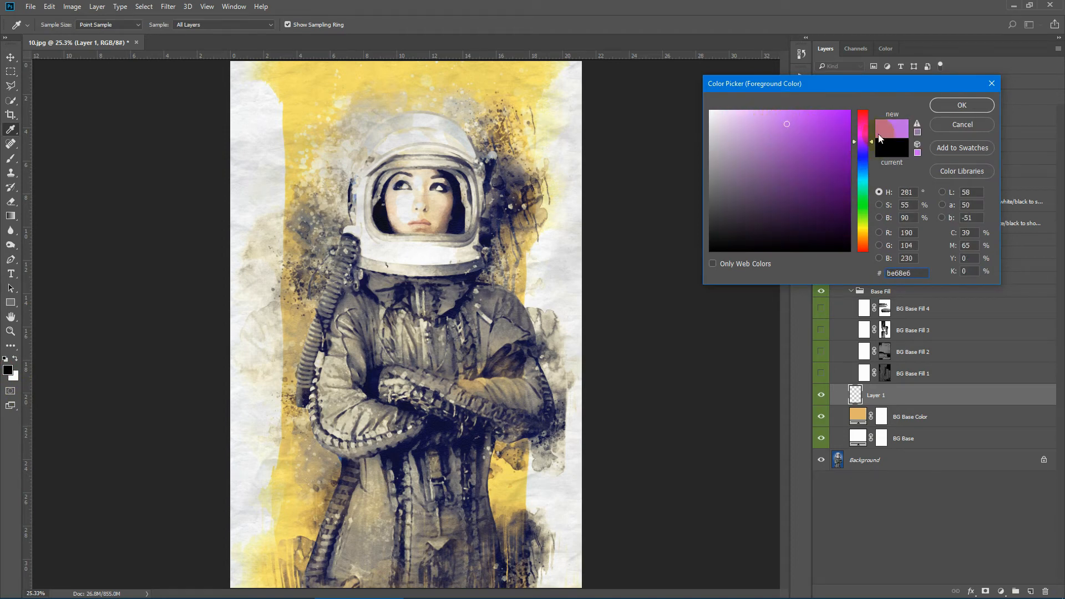
{"action": "left_click", "coordinate": [962, 105]}
- Activate the Brush tool with the artwcolor_br_12 preset from the Artistic Watercolor Brushes set
{"action": "left_click", "coordinate": [10, 159]}
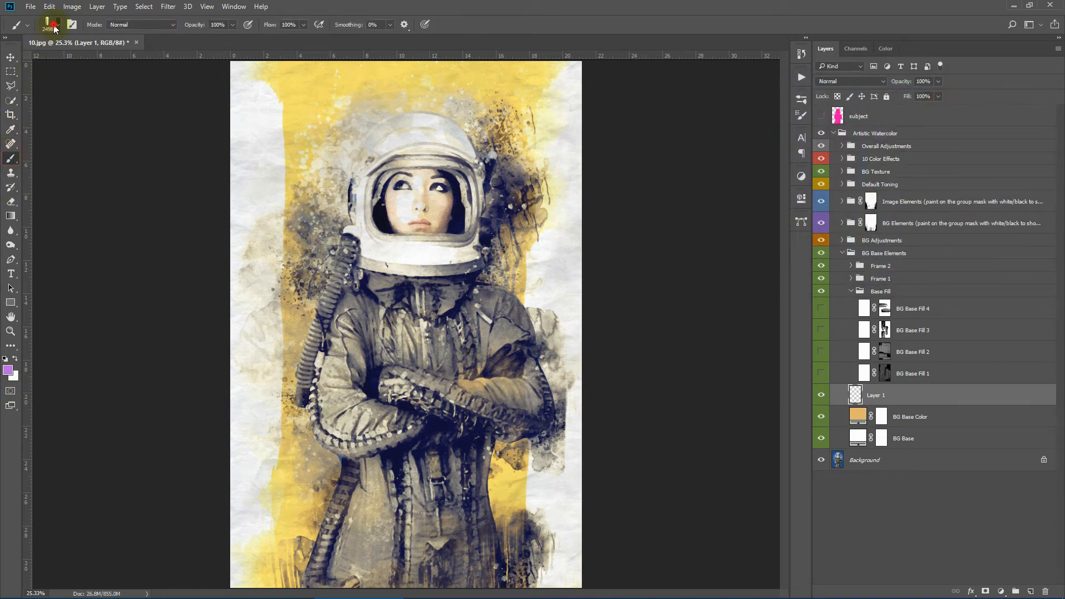
{"action": "left_click", "coordinate": [54, 26]}
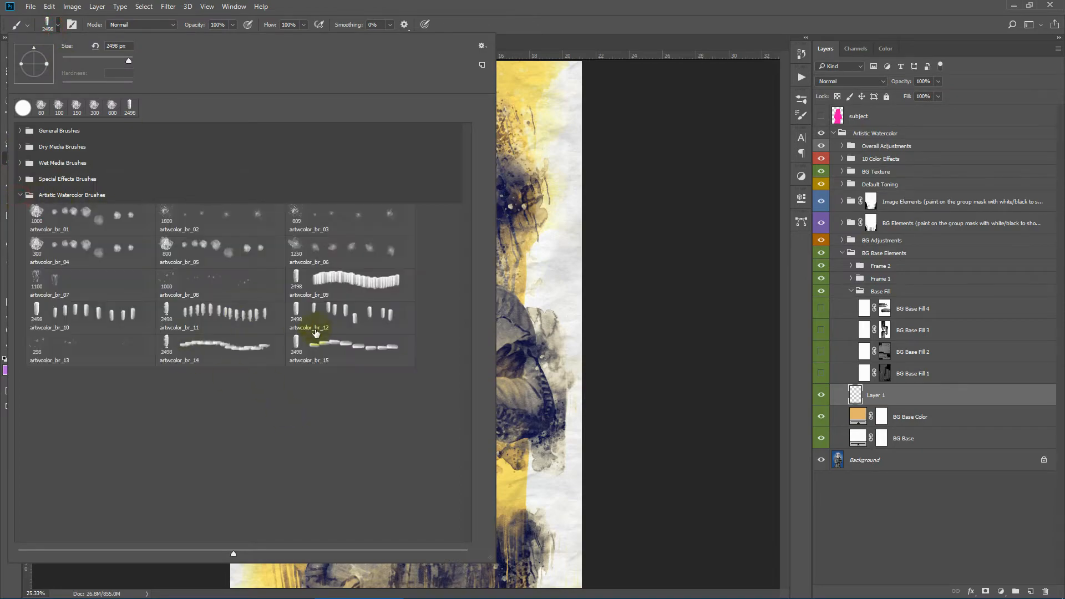
{"action": "left_click", "coordinate": [322, 314]}
{"action": "left_click", "coordinate": [500, 222]}
- Paint trial purple strokes behind the astronaut on the new layer and undo them
{"action": "left_click_drag", "start_coordinate": [366, 233], "coordinate": [461, 238]}
{"action": "left_click", "coordinate": [401, 483]}
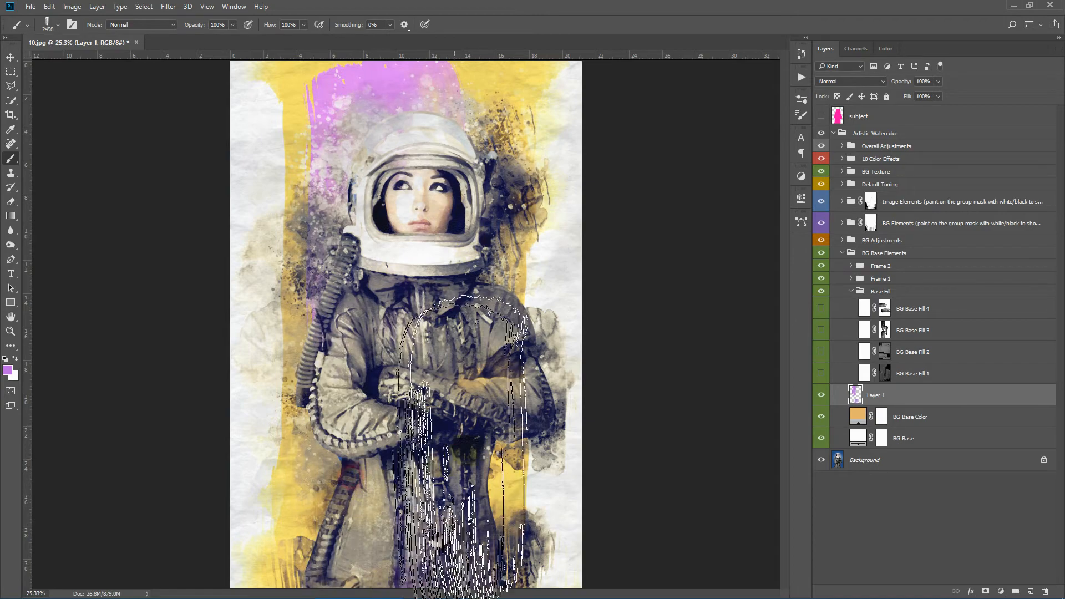
{"action": "left_click", "coordinate": [455, 440]}
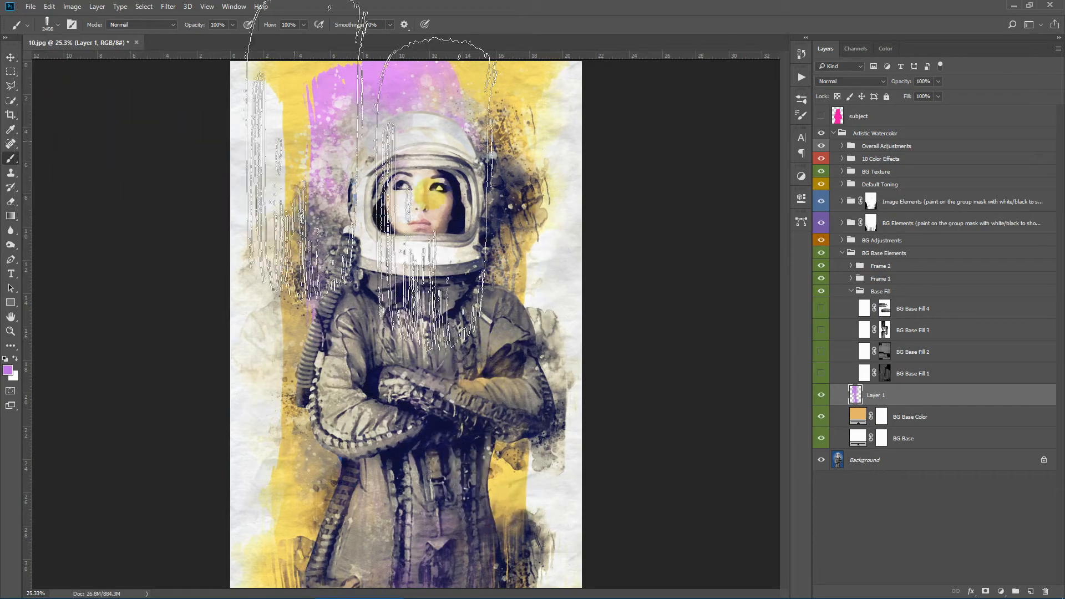
{"action": "key", "text": "ctrl+alt+z"}
{"action": "key", "text": "ctrl+alt+z"}
{"action": "key", "text": "ctrl+alt+z"}
{"action": "key", "text": "ctrl+alt+z"}
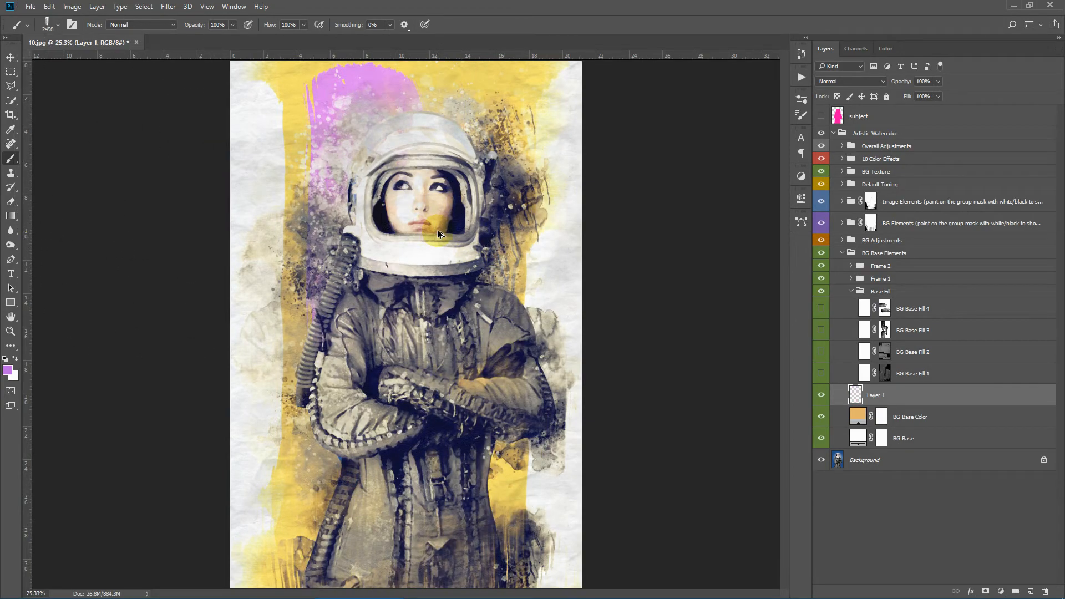
- Reduce the brush size to 2000 px, paint purple watercolor strokes around the helmet and lower body, and undo the last stroke
{"action": "key", "text": "bracketleft"}
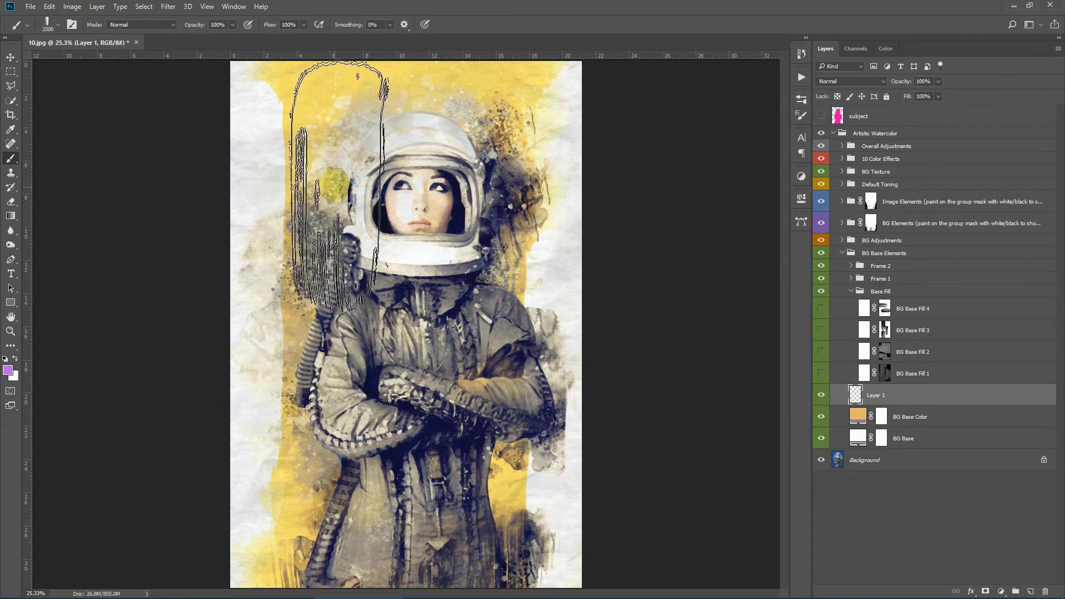
{"action": "left_click", "coordinate": [334, 179]}
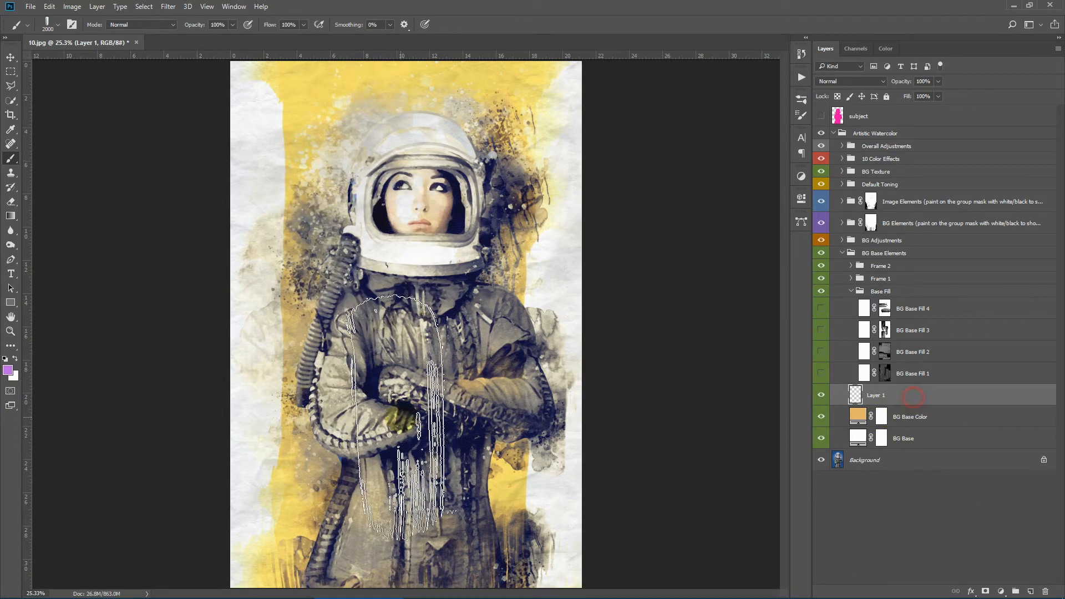
{"action": "left_click_drag", "start_coordinate": [360, 162], "coordinate": [365, 197]}
{"action": "left_click_drag", "start_coordinate": [474, 216], "coordinate": [488, 261]}
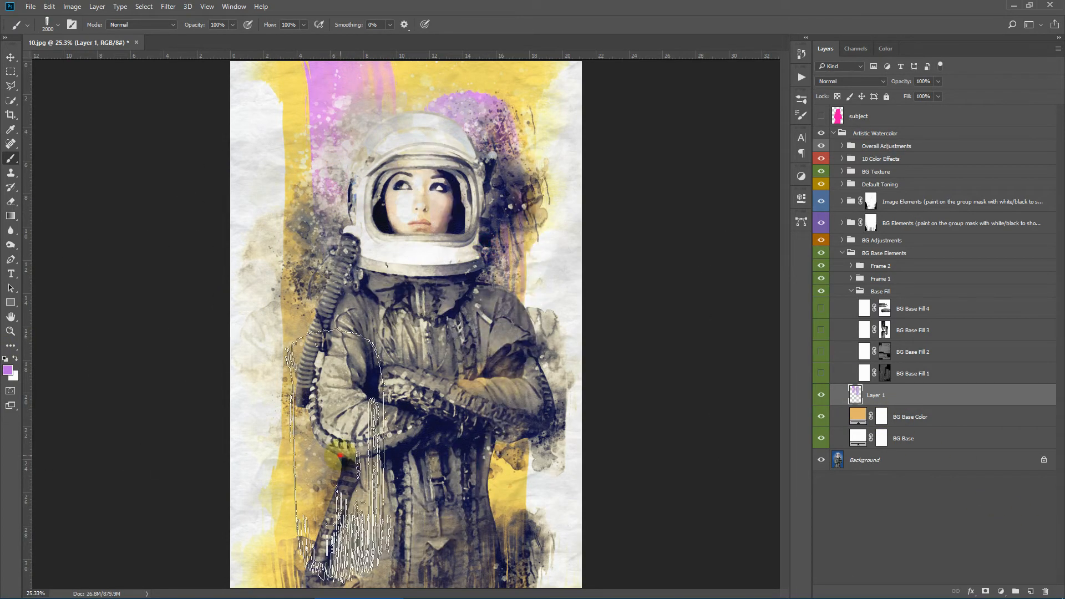
{"action": "mouse_move", "coordinate": [444, 479]}
{"action": "left_mouse_down"}
{"action": "mouse_move", "coordinate": [507, 487]}
{"action": "mouse_move", "coordinate": [344, 483]}
{"action": "mouse_move", "coordinate": [636, 482]}
{"action": "left_mouse_up"}
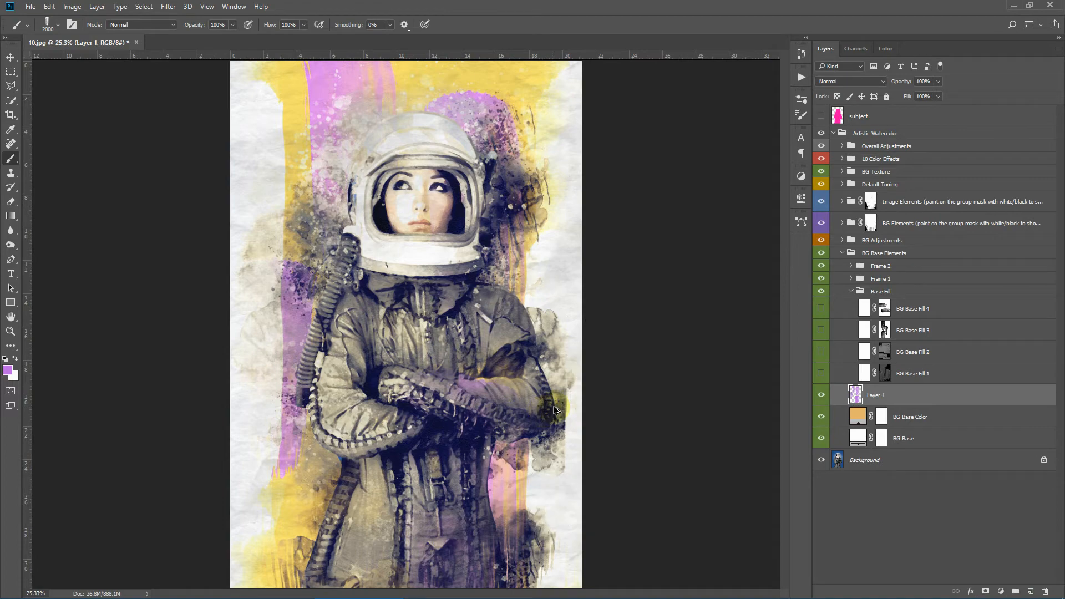
{"action": "key", "text": "ctrl+z"}
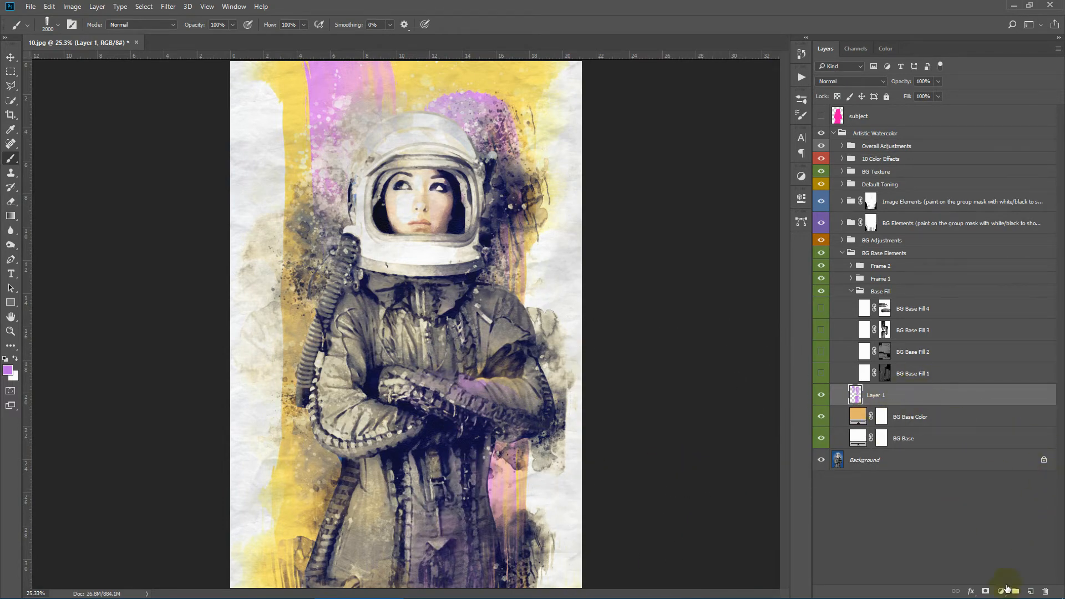
- Collapse the Base Fill group and compare the painting with and without the purple Layer 1, leaving that layer hidden
{"action": "left_click", "coordinate": [821, 395]}
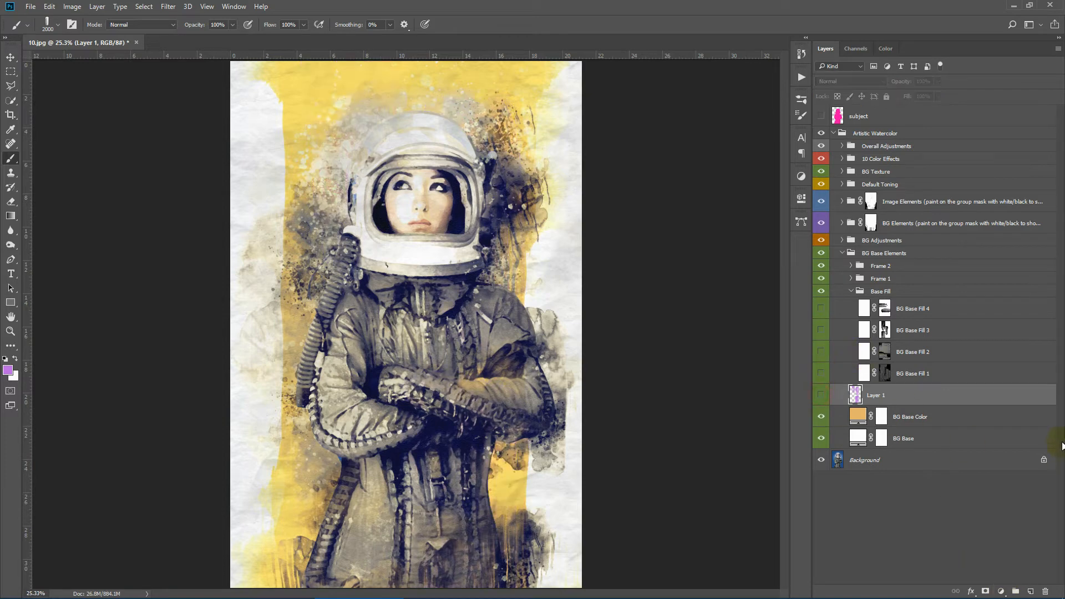
{"action": "left_click", "coordinate": [850, 292]}
{"action": "left_click", "coordinate": [816, 308]}
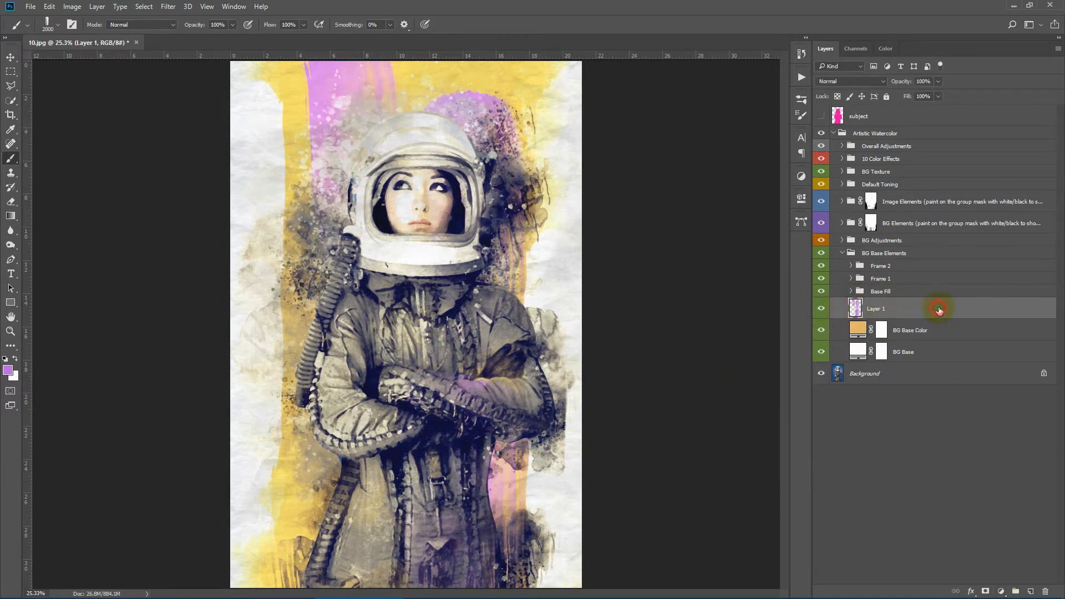
{"action": "left_click", "coordinate": [821, 308]}
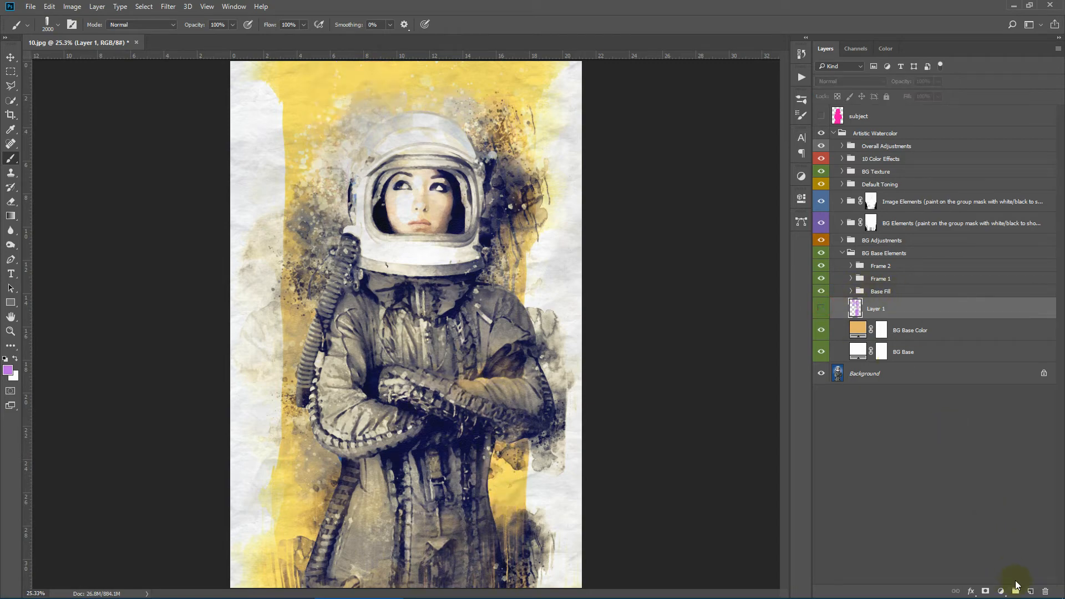
- Add a new layer above Layer 1 and set the foreground color to violet #a068e6
{"action": "left_click", "coordinate": [1031, 592]}
{"action": "left_click", "coordinate": [89, 359], "text": "alt"}
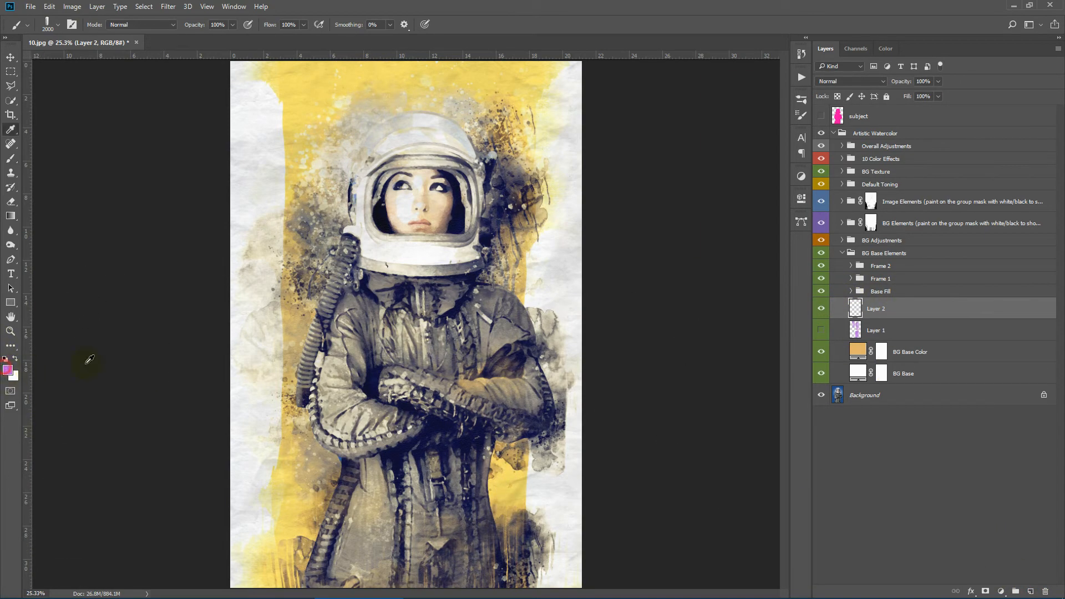
{"action": "left_click", "coordinate": [8, 369]}
{"action": "left_click", "coordinate": [864, 149]}
{"action": "left_click_drag", "start_coordinate": [863, 147], "coordinate": [858, 149]}
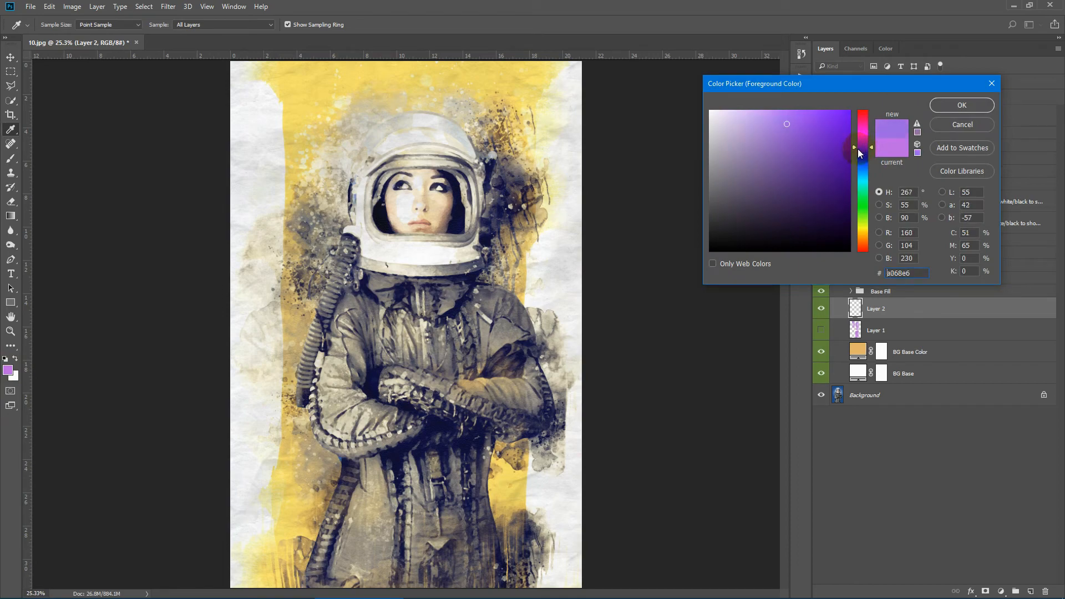
{"action": "left_click", "coordinate": [959, 105]}
- Paint violet watercolor strokes on the new layer around both sides of the helmet and undo the last stroke
{"action": "left_click", "coordinate": [326, 206]}
{"action": "mouse_move", "coordinate": [350, 226]}
{"action": "left_mouse_down"}
{"action": "mouse_move", "coordinate": [472, 264]}
{"action": "mouse_move", "coordinate": [494, 315]}
{"action": "mouse_move", "coordinate": [469, 365]}
{"action": "mouse_move", "coordinate": [423, 301]}
{"action": "mouse_move", "coordinate": [424, 495]}
{"action": "mouse_move", "coordinate": [425, 477]}
{"action": "mouse_move", "coordinate": [465, 493]}
{"action": "left_mouse_up"}
{"action": "key", "text": "ctrl+z"}
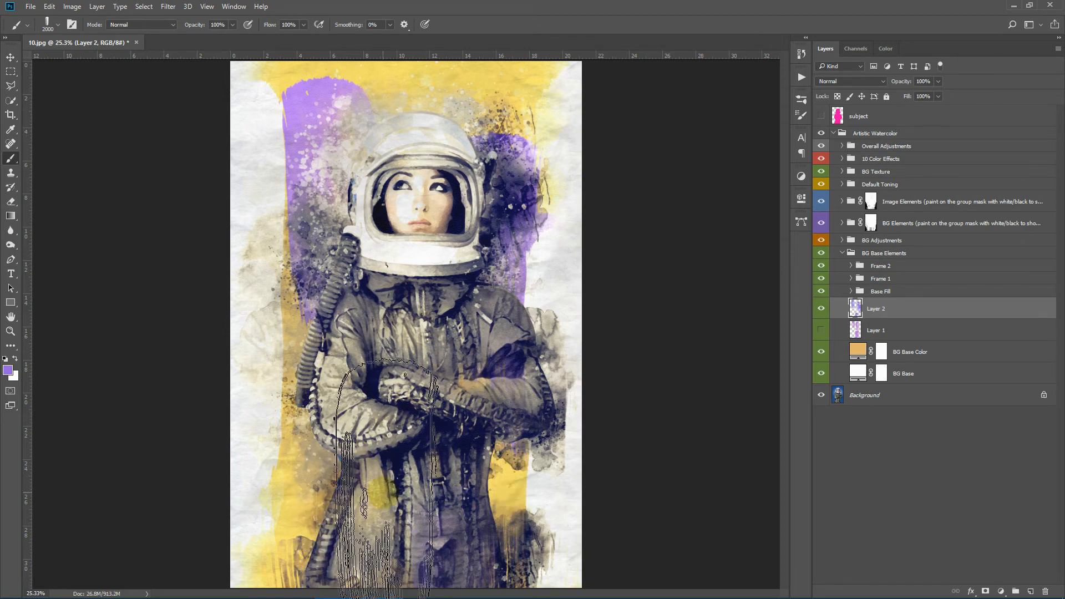
- Paint trial violet strokes beside the lower body, undo them, and set the layer's opacity to 81%
{"action": "left_click", "coordinate": [312, 504]}
{"action": "left_click", "coordinate": [460, 492]}
{"action": "left_click", "coordinate": [410, 483]}
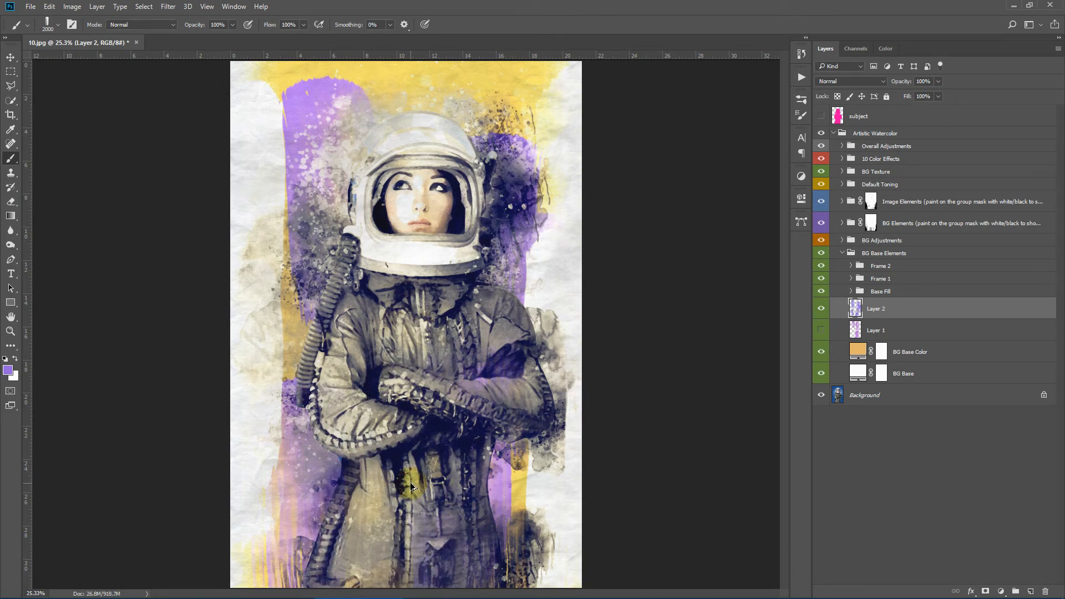
{"action": "key", "text": "ctrl+z"}
{"action": "key", "text": "ctrl+z"}
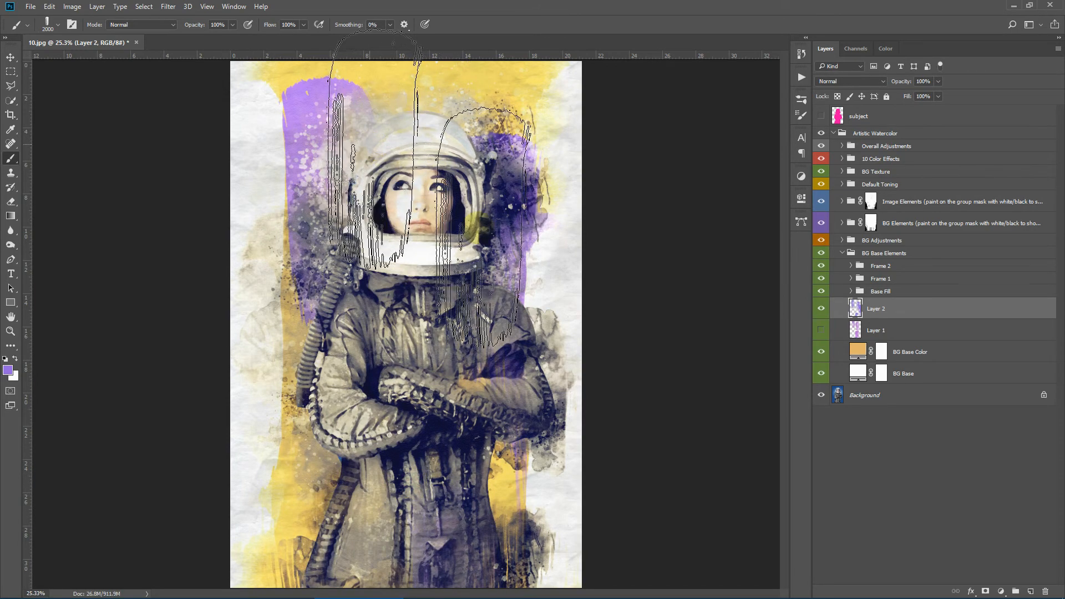
{"action": "mouse_move", "coordinate": [905, 77]}
{"action": "left_mouse_down"}
{"action": "mouse_move", "coordinate": [882, 82]}
{"action": "mouse_move", "coordinate": [892, 83]}
{"action": "left_mouse_up"}
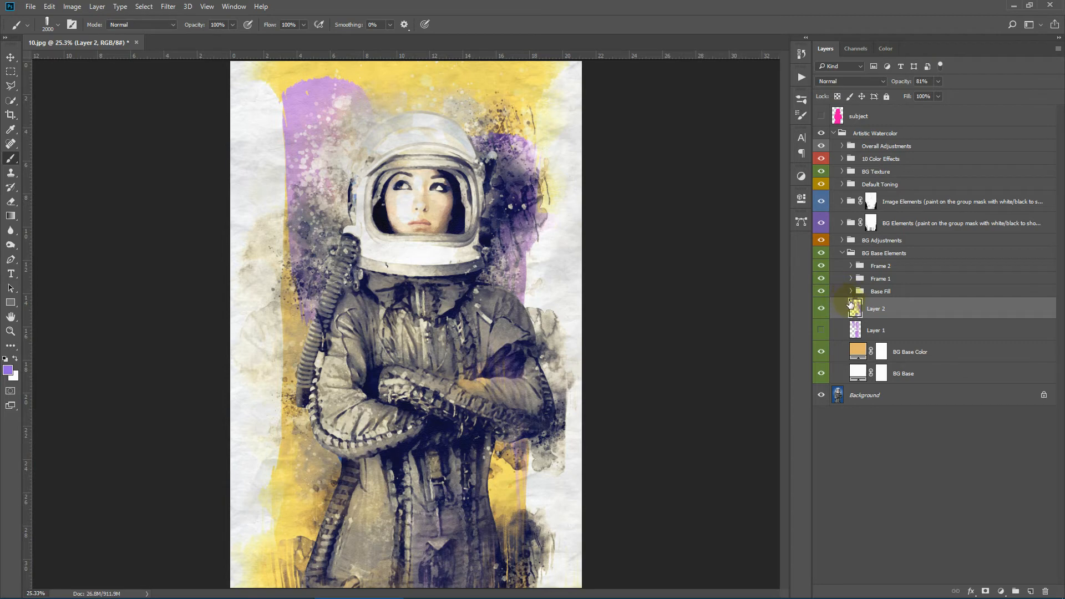
- Expand the BG Adjustments group and open the BG Curves adjustment settings
{"action": "left_click", "coordinate": [883, 242]}
{"action": "left_click", "coordinate": [842, 241]}
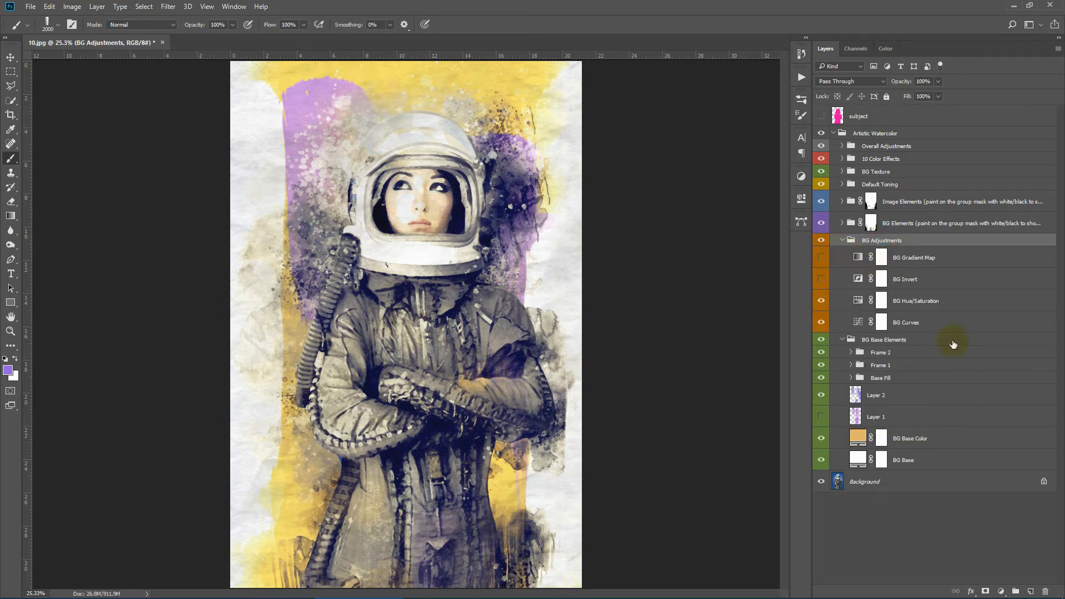
{"action": "double_click", "coordinate": [856, 321]}
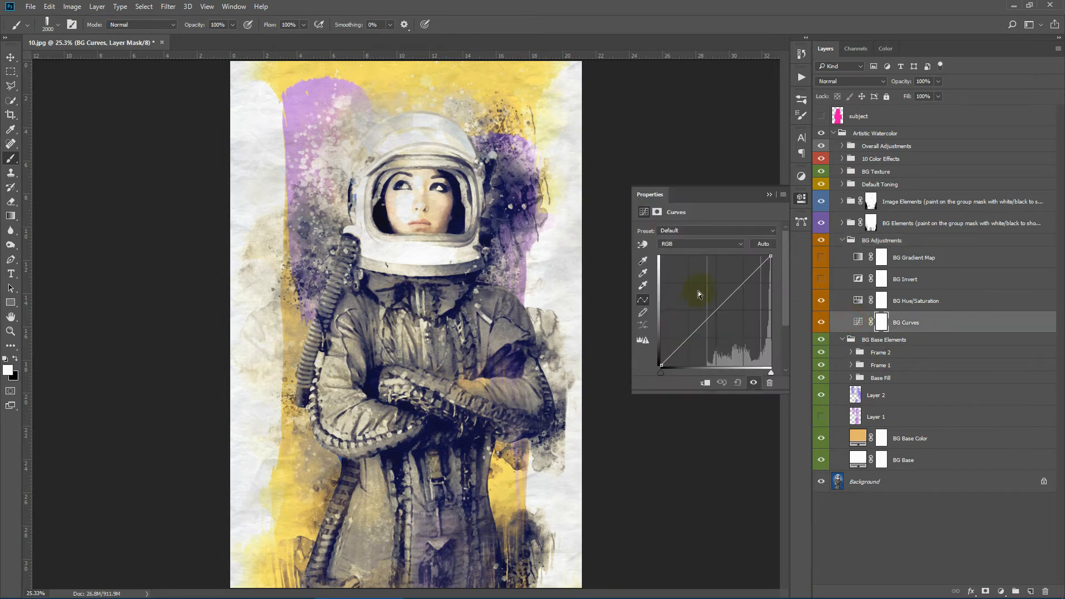
- Try an S-shaped curve on the Blue channel of BG Curves and remove its added points
{"action": "left_click", "coordinate": [702, 245]}
{"action": "left_click", "coordinate": [703, 275]}
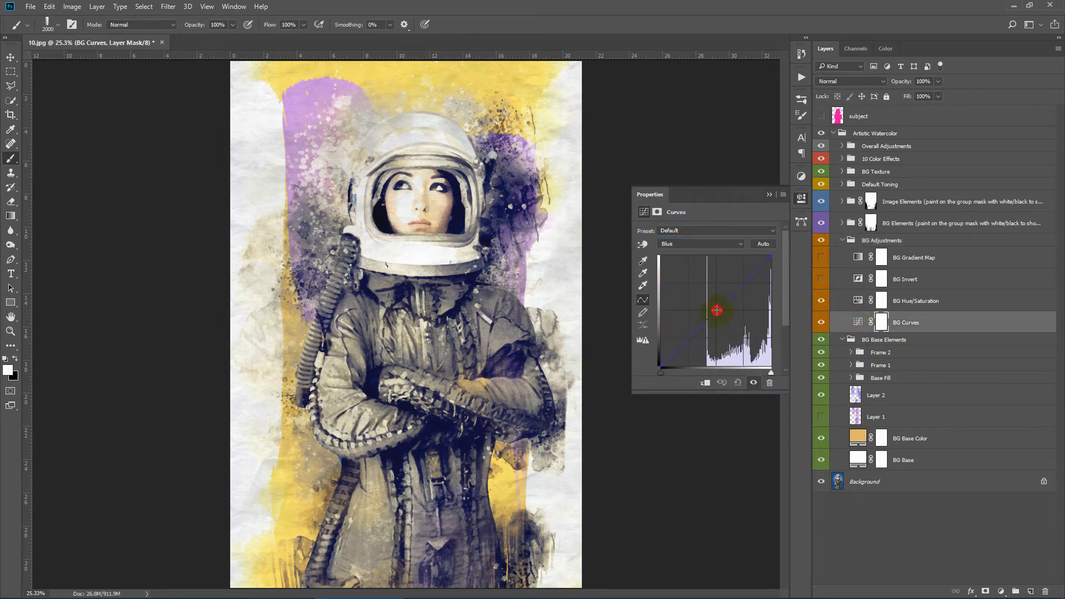
{"action": "left_click_drag", "start_coordinate": [717, 310], "coordinate": [725, 289]}
{"action": "left_click", "coordinate": [706, 320]}
{"action": "mouse_move", "coordinate": [703, 343]}
{"action": "left_mouse_down"}
{"action": "mouse_move", "coordinate": [683, 318]}
{"action": "mouse_move", "coordinate": [714, 345]}
{"action": "mouse_move", "coordinate": [679, 333]}
{"action": "mouse_move", "coordinate": [704, 334]}
{"action": "left_mouse_up"}
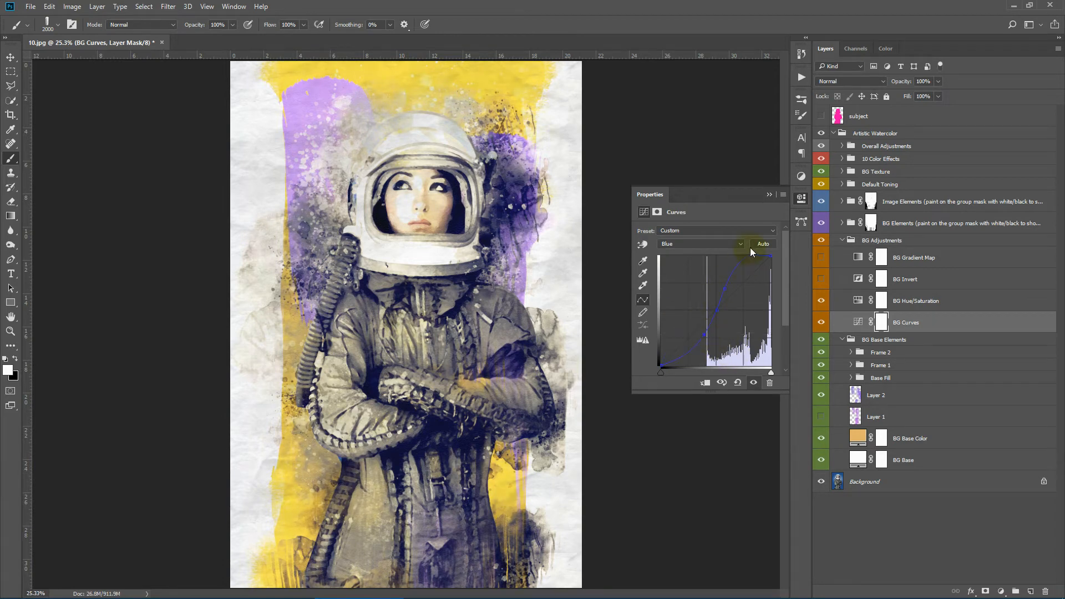
{"action": "left_click_drag", "start_coordinate": [724, 290], "coordinate": [815, 229]}
{"action": "left_click_drag", "start_coordinate": [716, 310], "coordinate": [805, 228]}
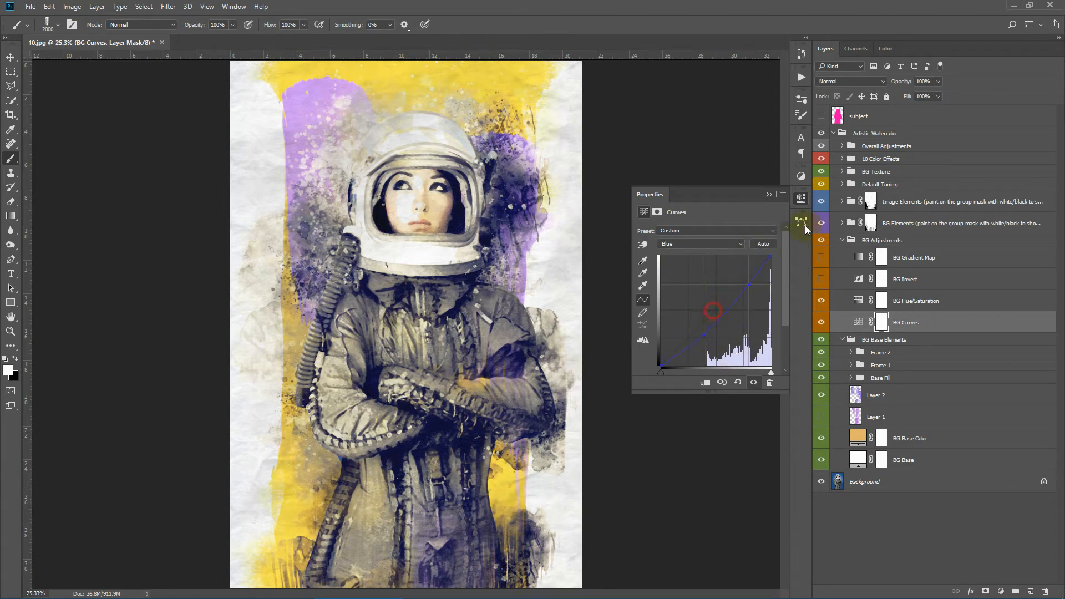
- Try raising the Red channel curve in BG Curves, reset it, and close the adjustment settings
{"action": "left_click", "coordinate": [714, 248]}
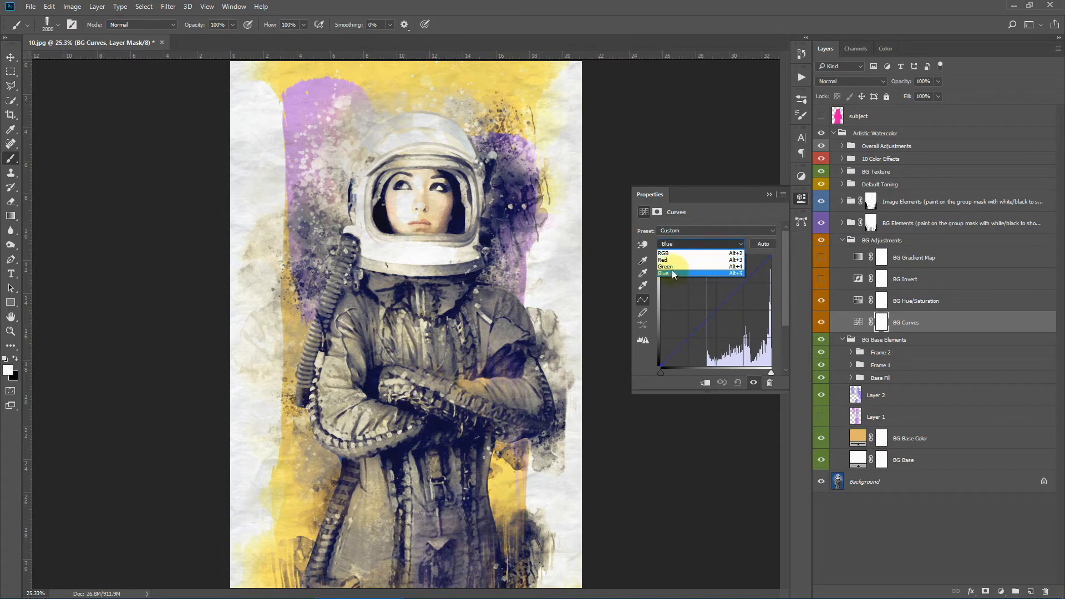
{"action": "left_click", "coordinate": [665, 260]}
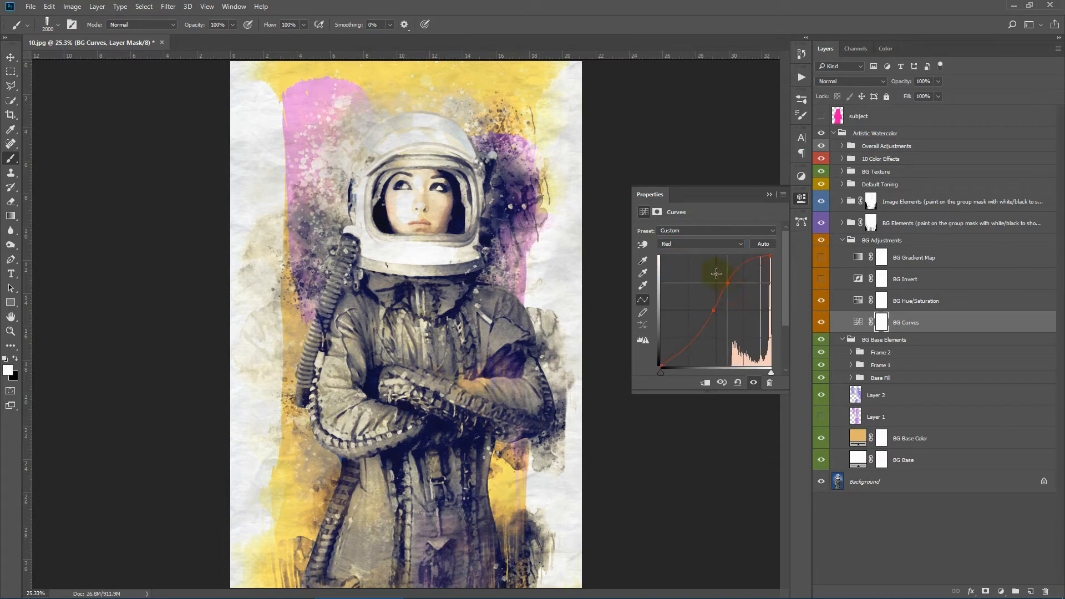
{"action": "left_click_drag", "start_coordinate": [716, 273], "coordinate": [713, 315]}
{"action": "left_click", "coordinate": [770, 196]}
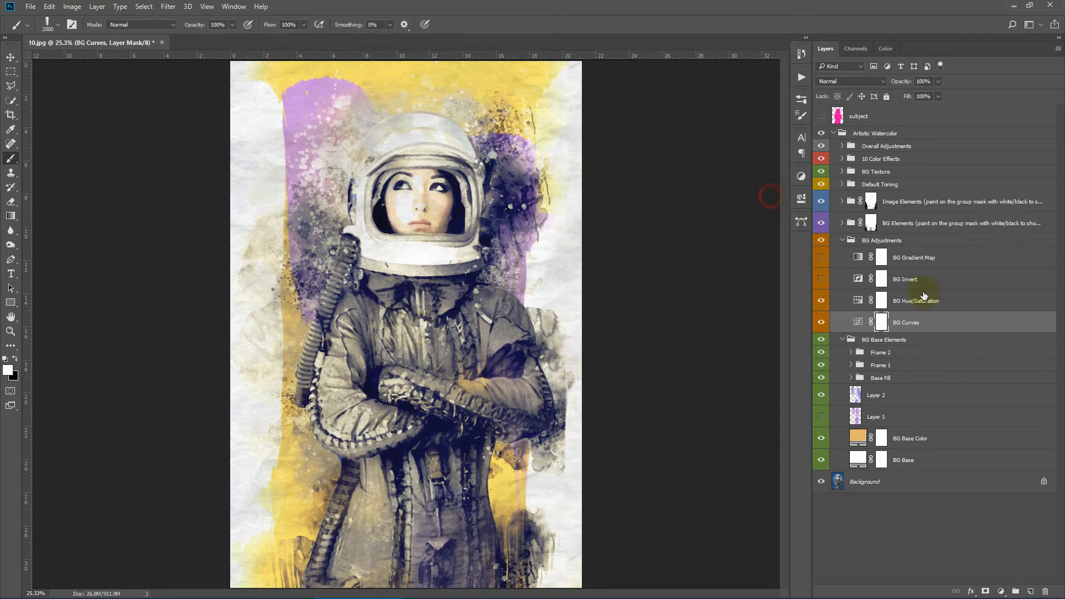
- Try a hue shift of +180 in BG Hue/Saturation, set the hue back to 0, and close its settings
{"action": "left_click", "coordinate": [928, 295]}
{"action": "left_click", "coordinate": [856, 301]}
{"action": "left_click_drag", "start_coordinate": [706, 271], "coordinate": [779, 272]}
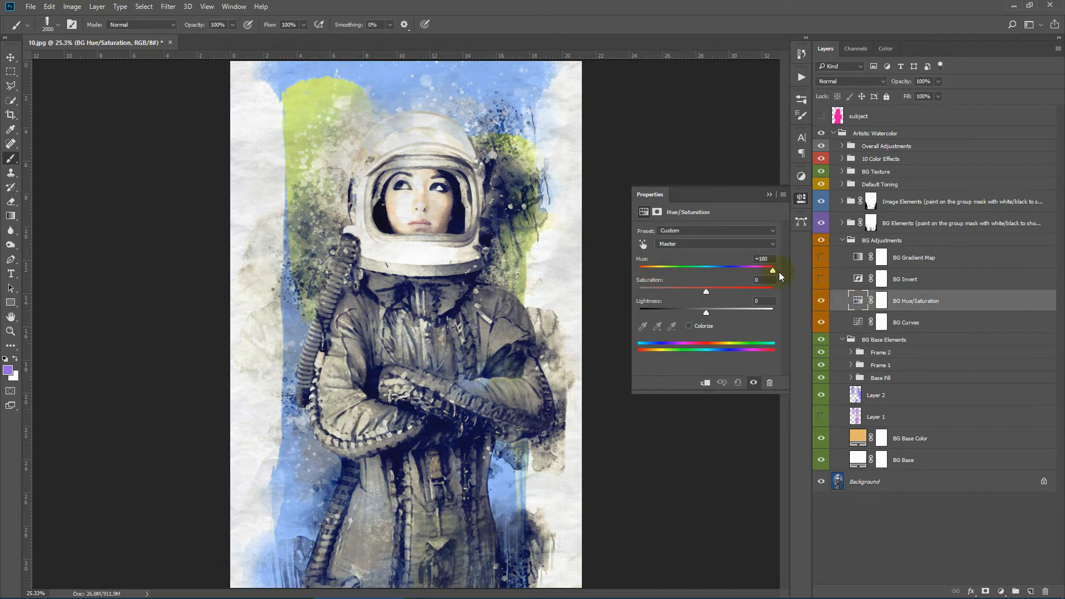
{"action": "type", "text": "0"}
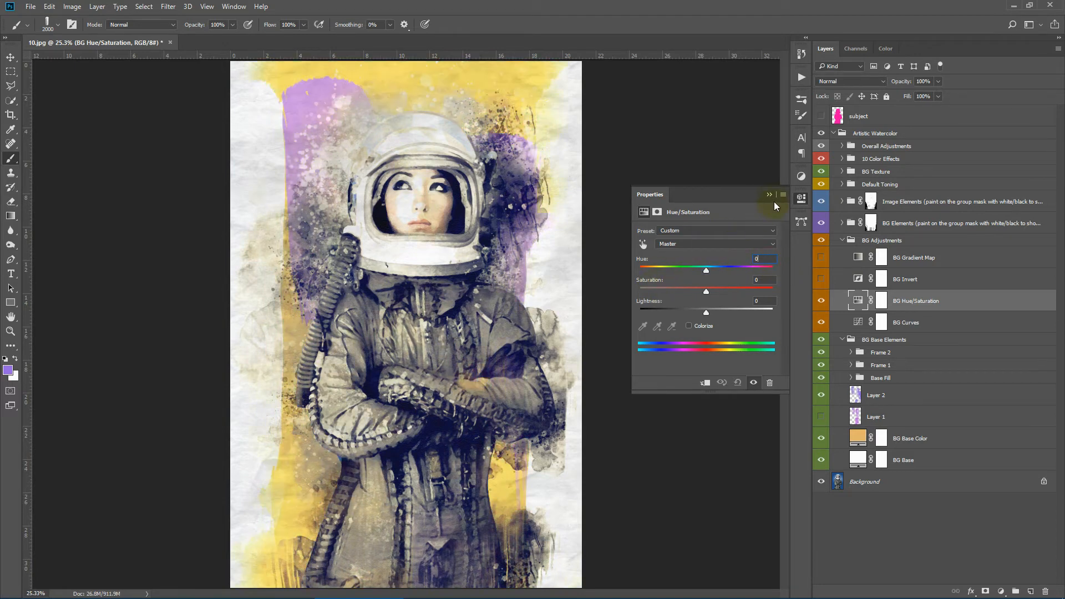
{"action": "left_click", "coordinate": [770, 194]}
- Compare the painting with and without the BG Invert adjustment, leaving it hidden
{"action": "left_click", "coordinate": [955, 275]}
{"action": "left_click", "coordinate": [820, 279]}
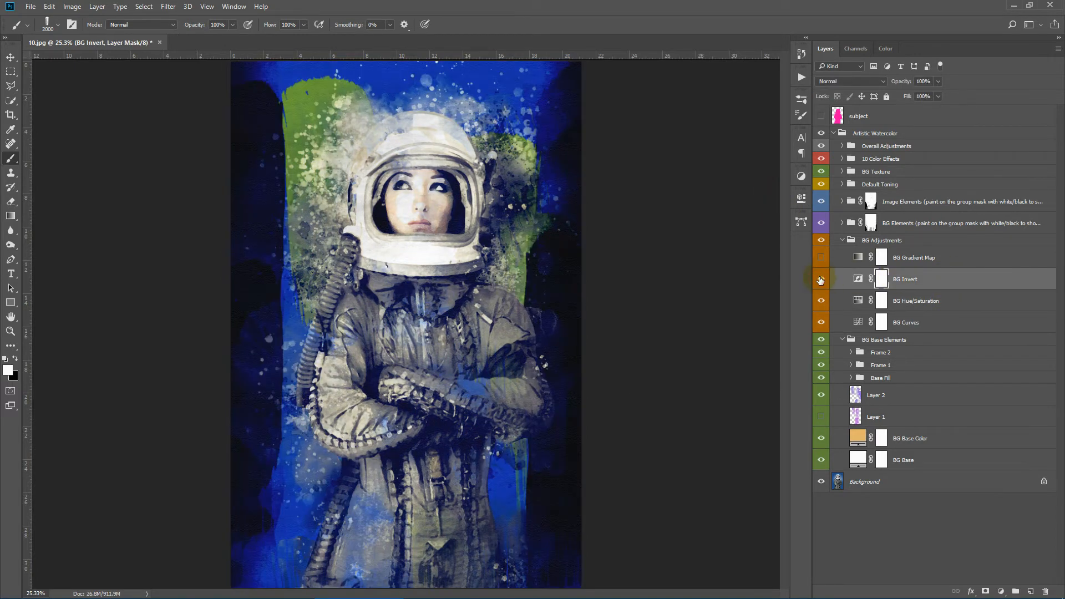
{"action": "left_click", "coordinate": [820, 279]}
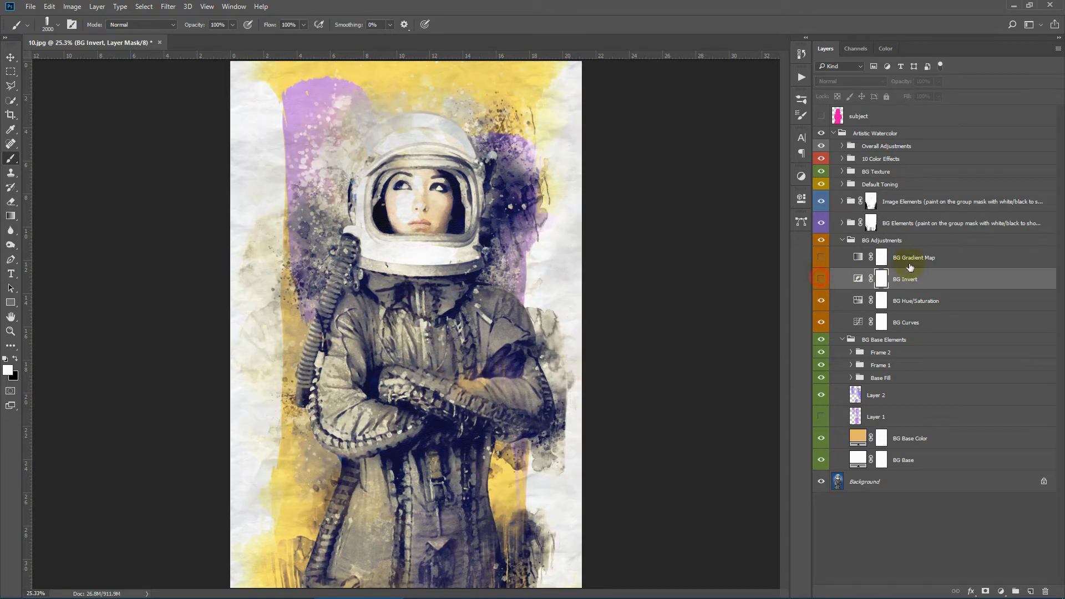
- Turn on the BG Gradient Map adjustment and open its gradient for editing
{"action": "left_click", "coordinate": [943, 258]}
{"action": "left_click", "coordinate": [821, 257]}
{"action": "double_click", "coordinate": [853, 263]}
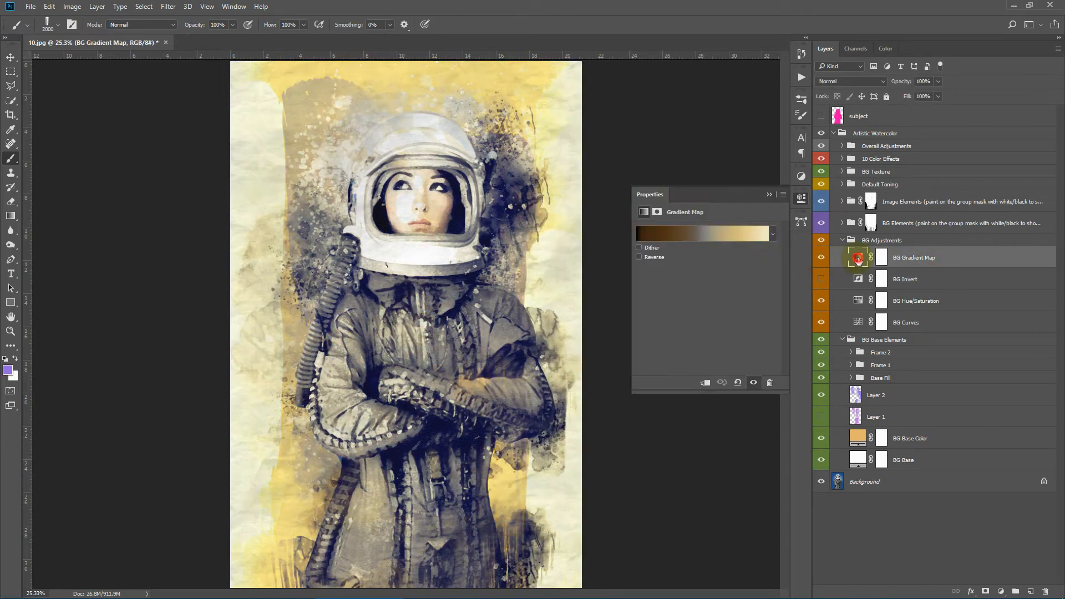
{"action": "left_click", "coordinate": [717, 234]}
- Try several gradient presets for the map, including Gold-Blue and Sepia 2, and apply Gold-Selenium 2
{"action": "left_click", "coordinate": [812, 287]}
{"action": "left_click", "coordinate": [788, 288]}
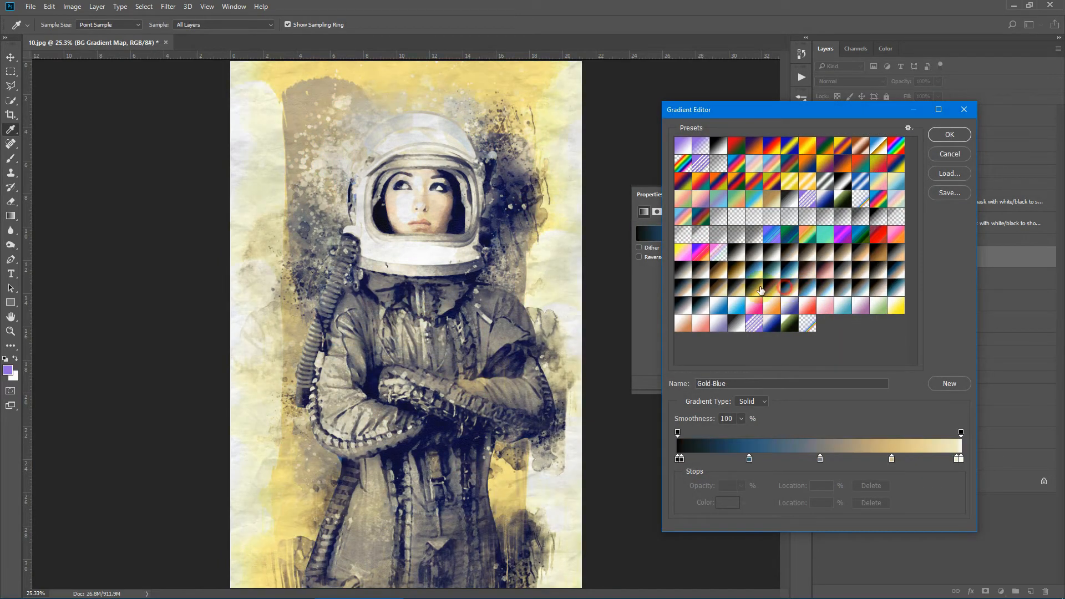
{"action": "left_click", "coordinate": [759, 288]}
{"action": "left_click", "coordinate": [737, 288]}
{"action": "left_click", "coordinate": [880, 255]}
{"action": "left_click", "coordinate": [844, 252]}
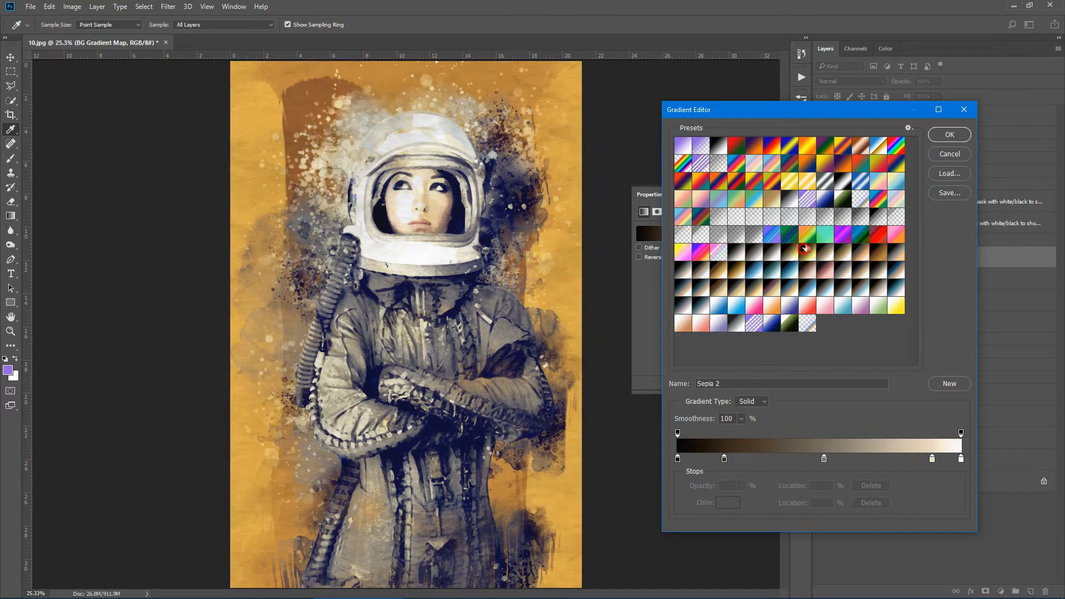
{"action": "left_click", "coordinate": [811, 233]}
{"action": "left_click", "coordinate": [812, 270]}
{"action": "left_click", "coordinate": [802, 283]}
{"action": "left_click", "coordinate": [759, 287]}
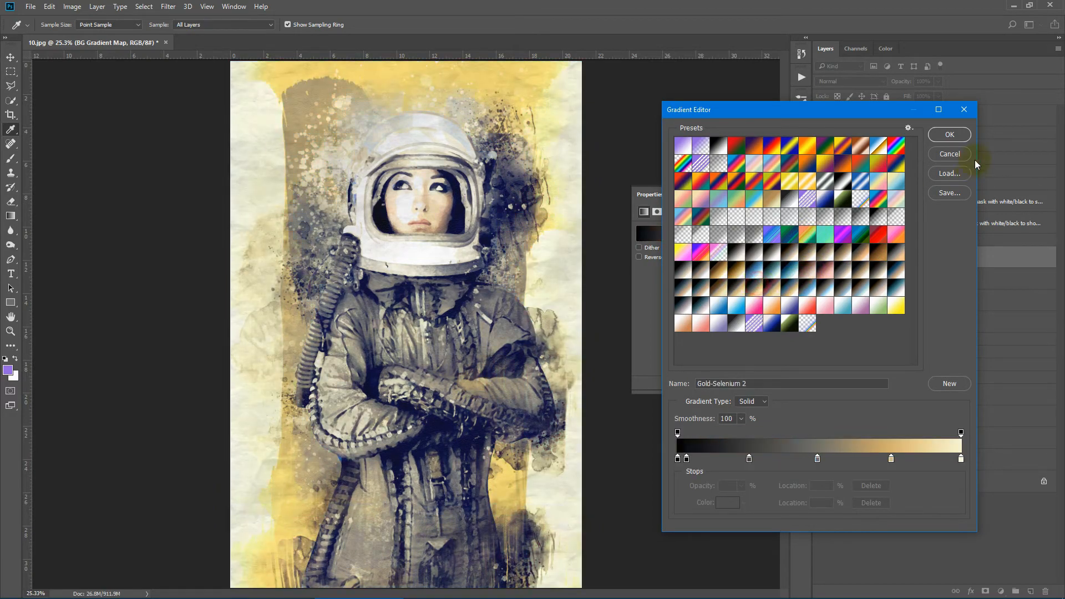
{"action": "left_click", "coordinate": [950, 134]}
- Hide BG Gradient Map and Layer 2, and collapse the BG Base Elements and BG Adjustments groups
{"action": "left_click", "coordinate": [767, 193]}
{"action": "left_click", "coordinate": [824, 256]}
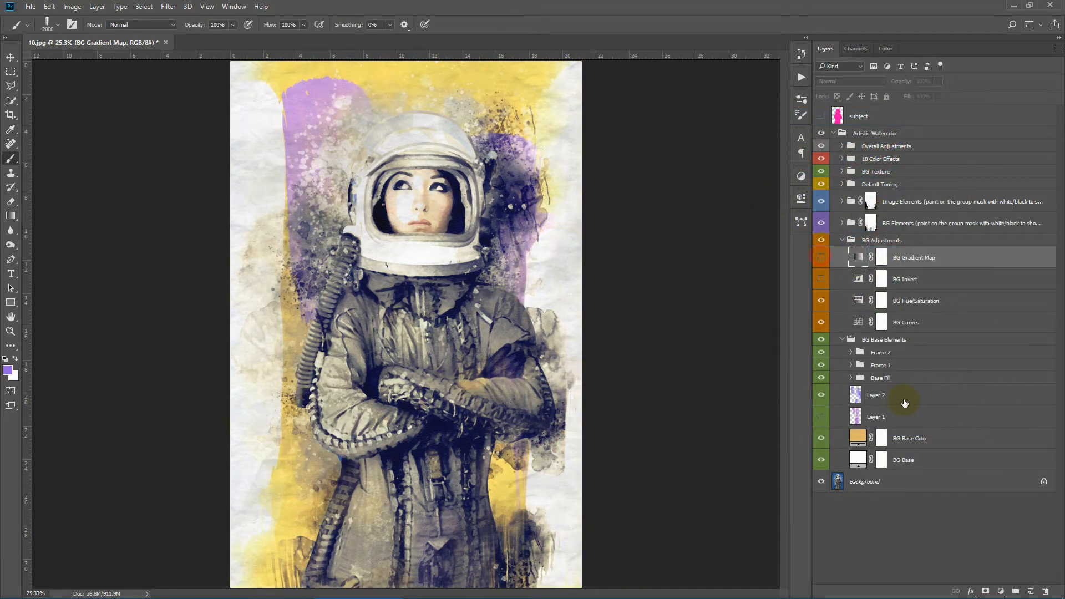
{"action": "left_click", "coordinate": [822, 395]}
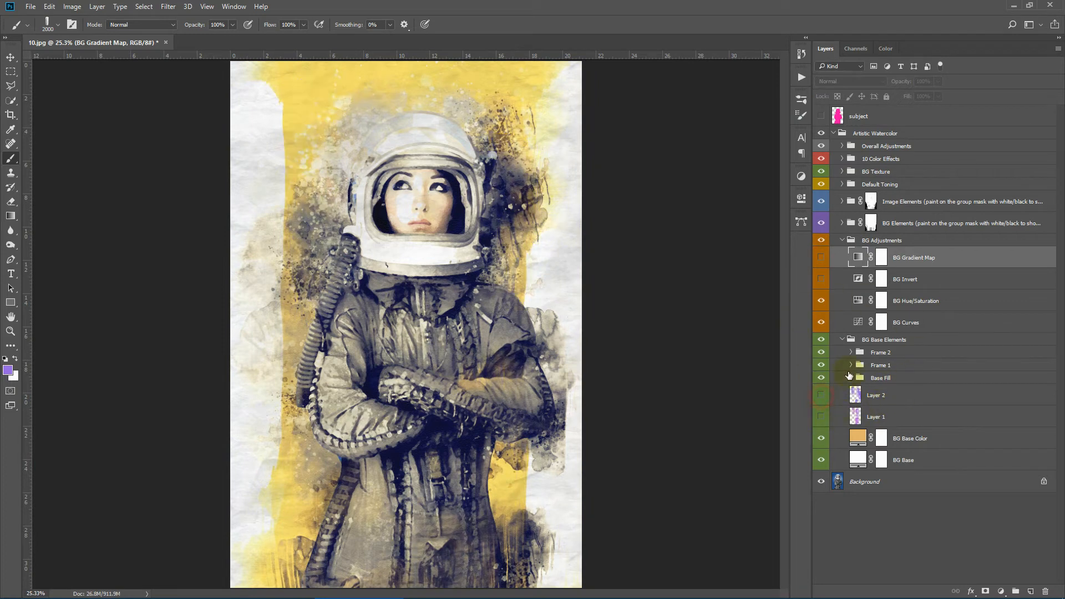
{"action": "left_click", "coordinate": [841, 340]}
{"action": "left_click", "coordinate": [842, 242]}
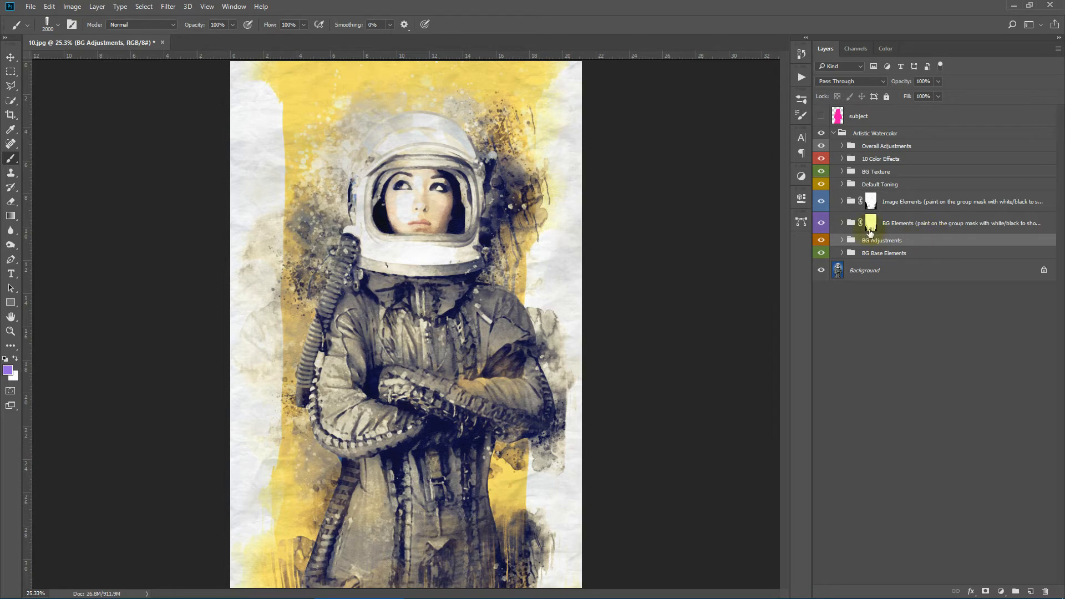
- Select the BG Elements group mask and compare the painting with and without the group, leaving it visible
{"action": "left_click", "coordinate": [905, 225]}
{"action": "left_click", "coordinate": [872, 225]}
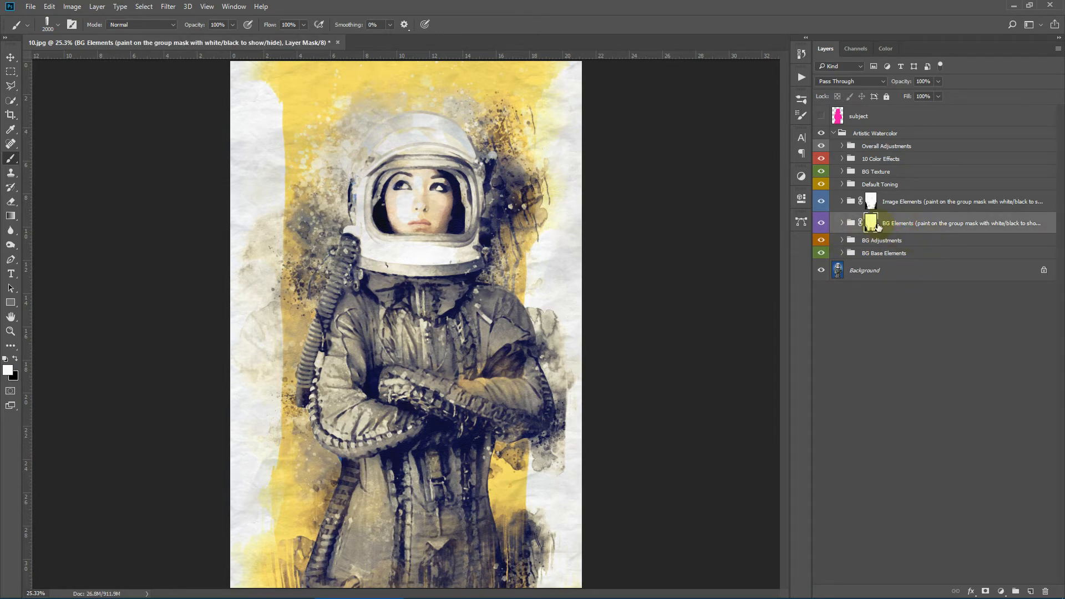
{"action": "left_click", "coordinate": [821, 223]}
{"action": "left_click", "coordinate": [820, 223]}
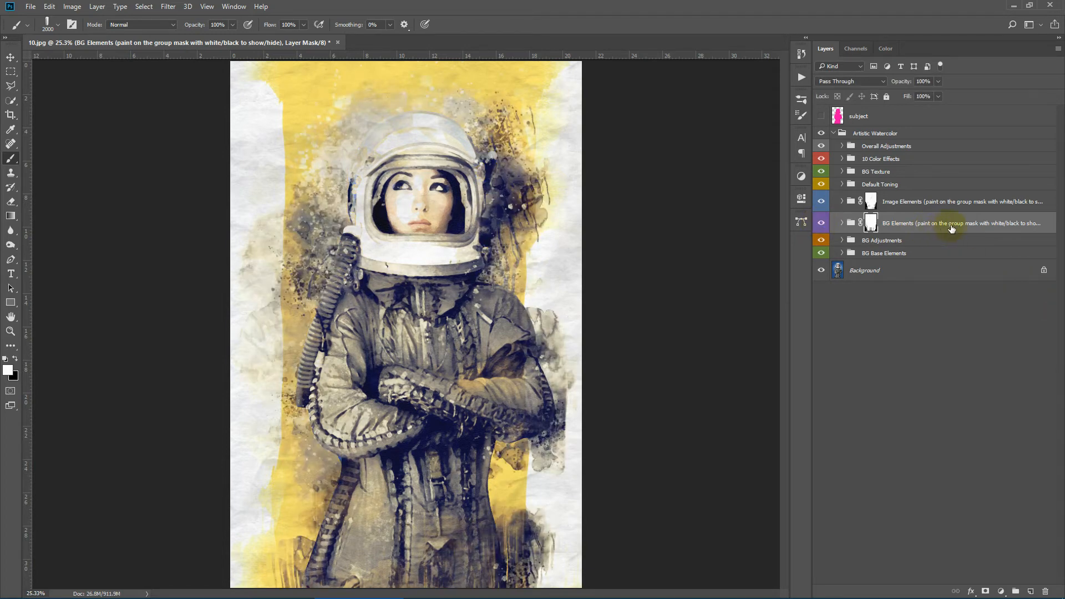
- Widen the layer list and choose the artwcolor_br_05 brush preset with default colors for painting on the mask
{"action": "mouse_move", "coordinate": [790, 246]}
{"action": "left_mouse_down"}
{"action": "mouse_move", "coordinate": [728, 246]}
{"action": "mouse_move", "coordinate": [778, 246]}
{"action": "left_mouse_up"}
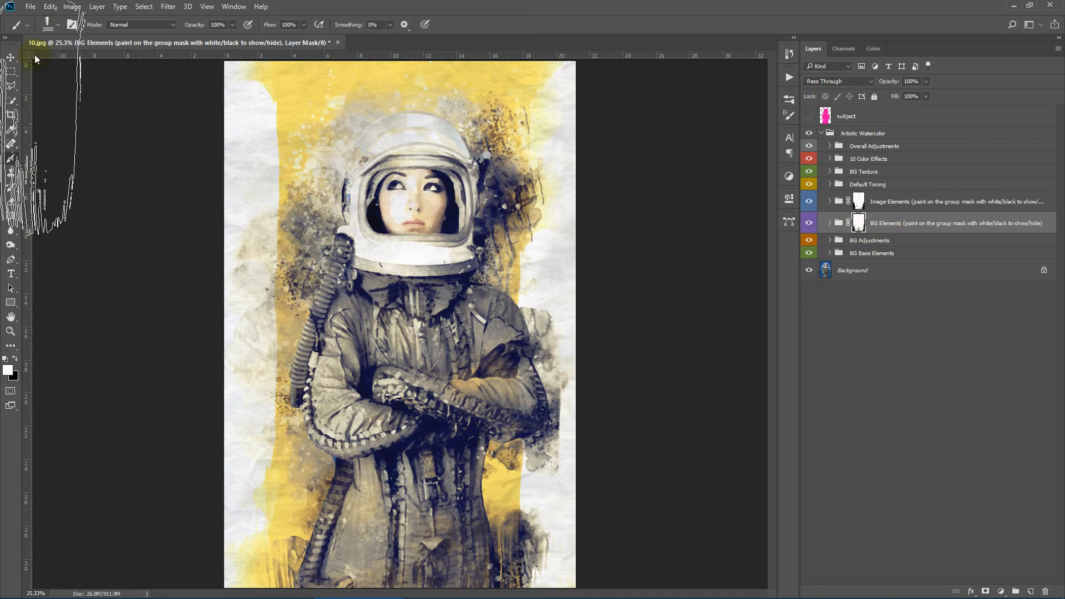
{"action": "left_click", "coordinate": [49, 25]}
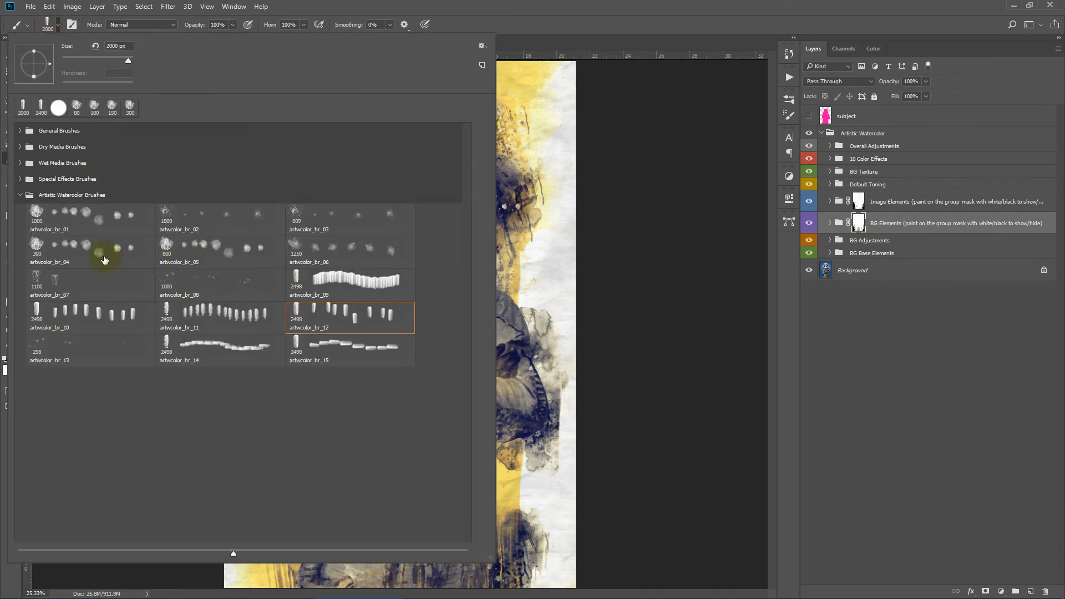
{"action": "left_click", "coordinate": [186, 258]}
{"action": "key", "text": "Return"}
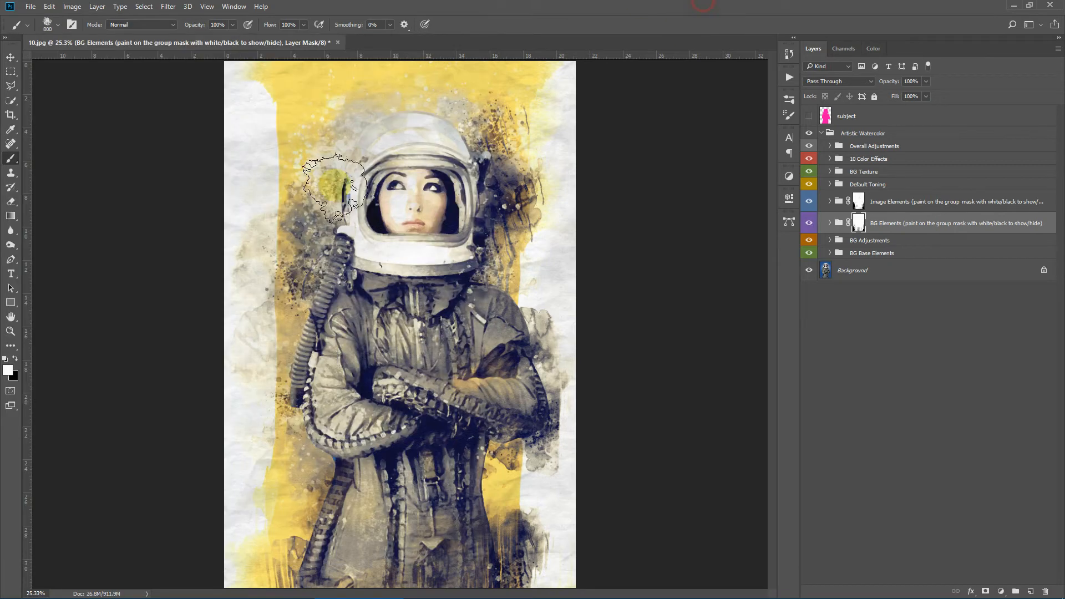
{"action": "key", "text": "d"}
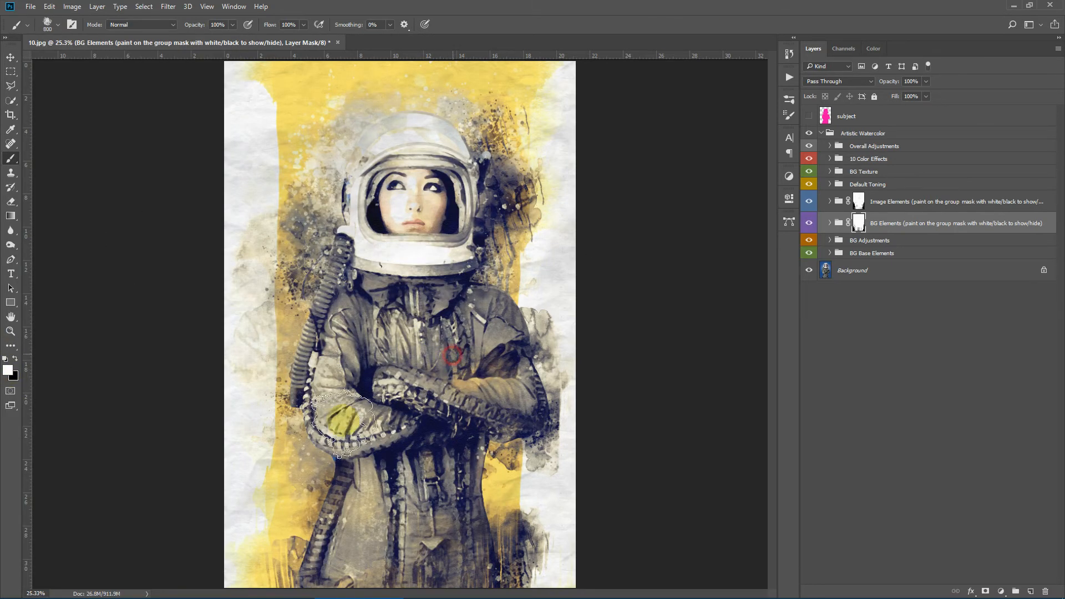
- Paint trial white strokes on the BG Elements mask around the lower background and undo them
{"action": "left_click", "coordinate": [242, 540]}
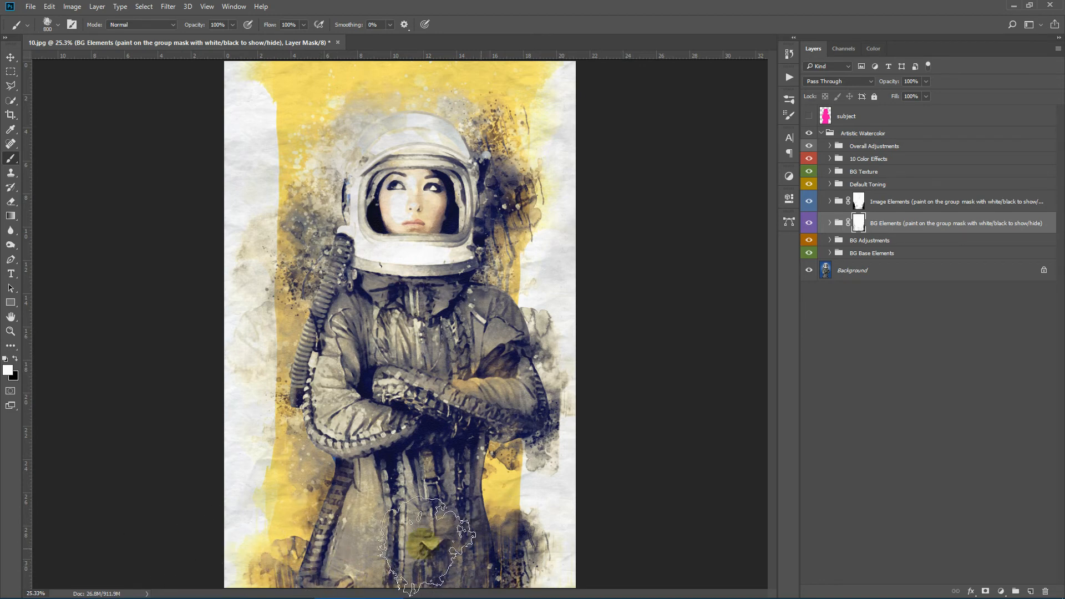
{"action": "left_click", "coordinate": [583, 466]}
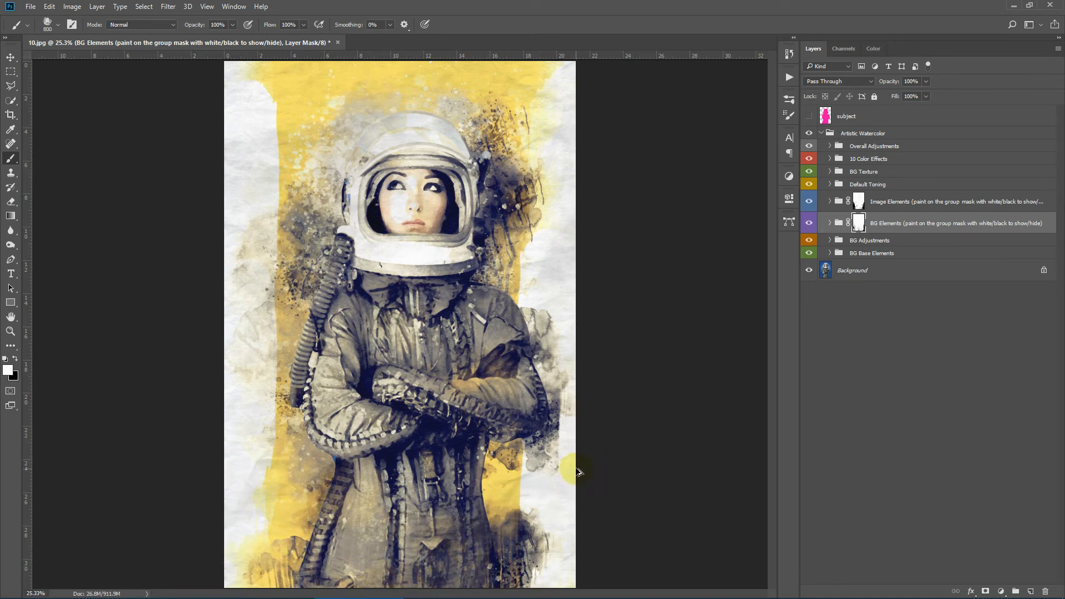
{"action": "left_click", "coordinate": [577, 470], "text": "alt"}
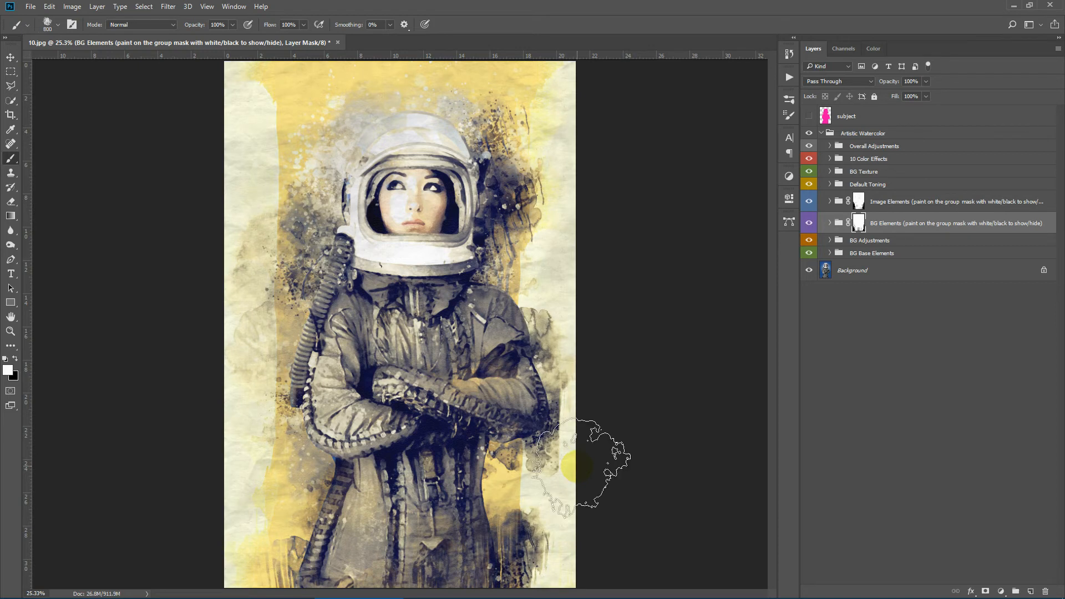
- Paint trial black strokes on the BG Elements mask over the background around the astronaut and undo them
{"action": "left_click", "coordinate": [18, 362]}
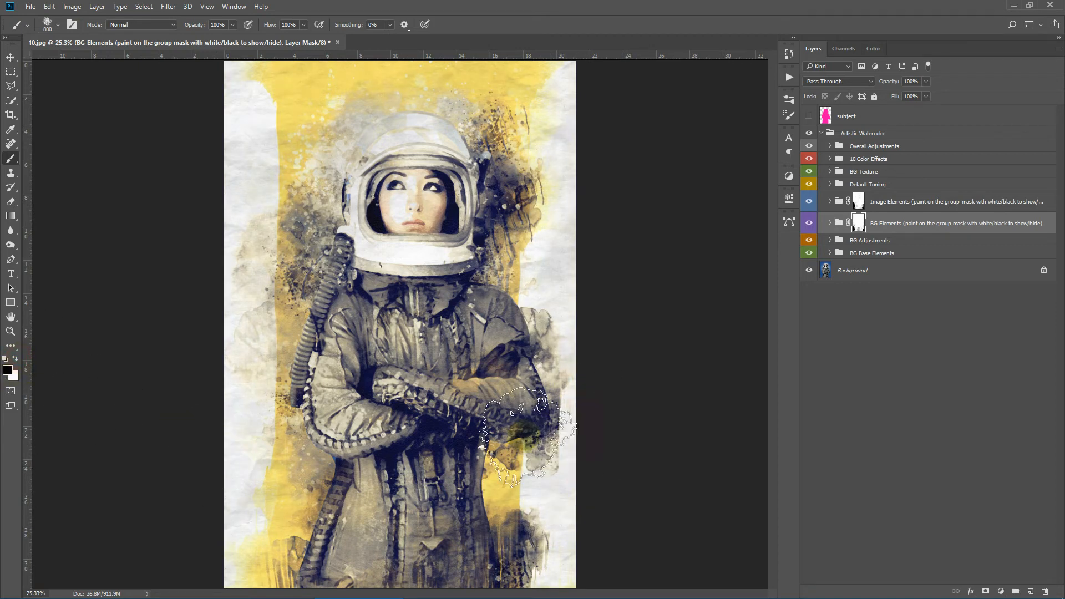
{"action": "mouse_move", "coordinate": [511, 532]}
{"action": "left_mouse_down"}
{"action": "mouse_move", "coordinate": [523, 448]}
{"action": "mouse_move", "coordinate": [550, 333]}
{"action": "left_mouse_up"}
{"action": "mouse_move", "coordinate": [560, 86]}
{"action": "left_mouse_down"}
{"action": "mouse_move", "coordinate": [540, 76]}
{"action": "mouse_move", "coordinate": [465, 179]}
{"action": "mouse_move", "coordinate": [574, 296]}
{"action": "mouse_move", "coordinate": [453, 476]}
{"action": "mouse_move", "coordinate": [444, 413]}
{"action": "mouse_move", "coordinate": [391, 408]}
{"action": "left_mouse_up"}
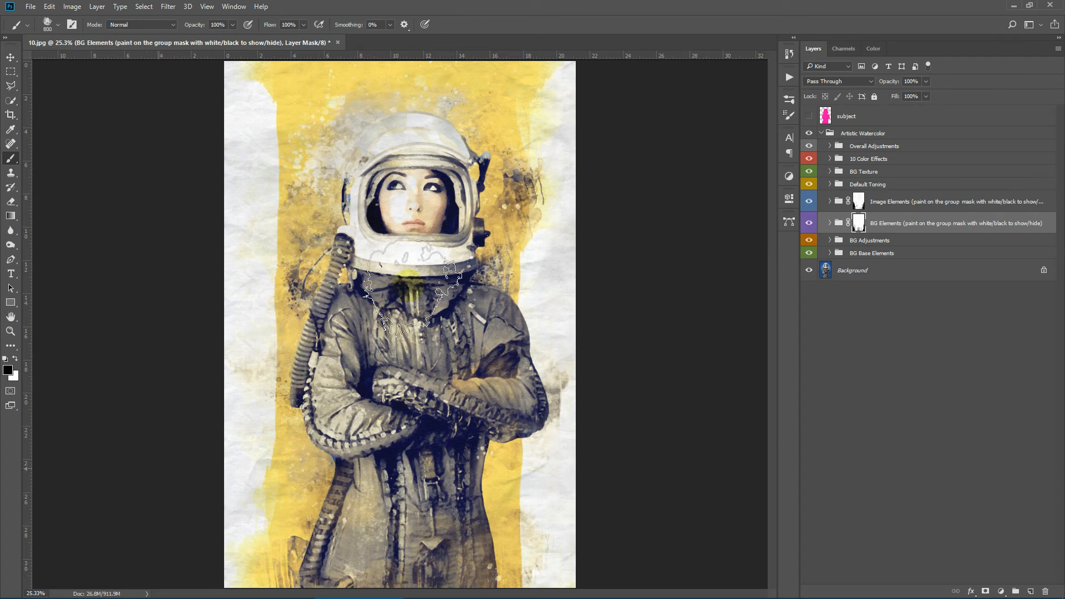
{"action": "key", "text": "ctrl+z"}
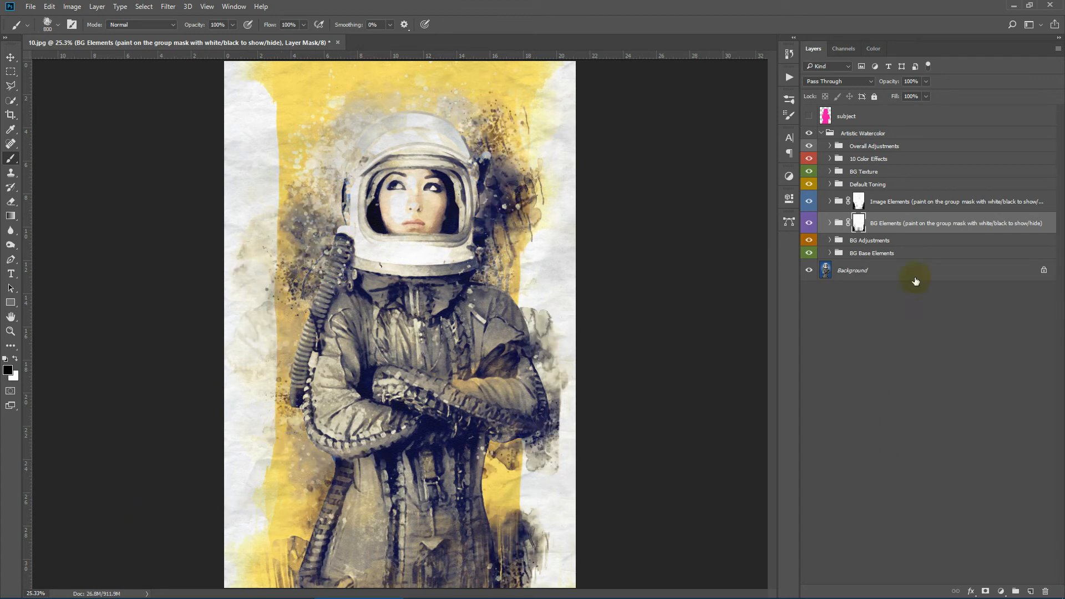
- Expand the BG Elements group and compare the painting with and without the Large Blots, Large Soaks and Drips layers
{"action": "left_click", "coordinate": [934, 208]}
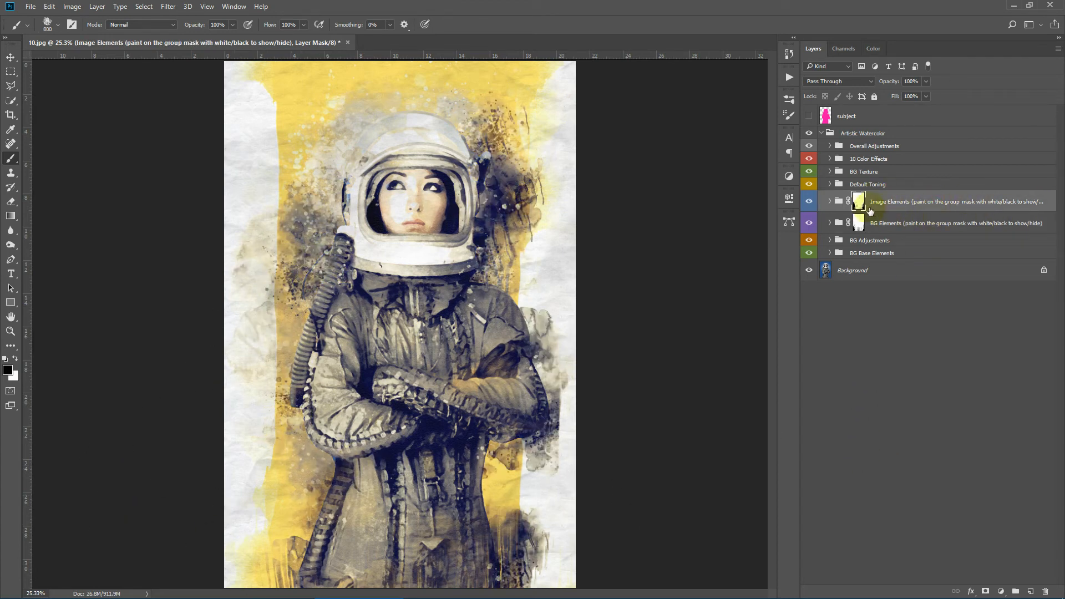
{"action": "left_click", "coordinate": [830, 224]}
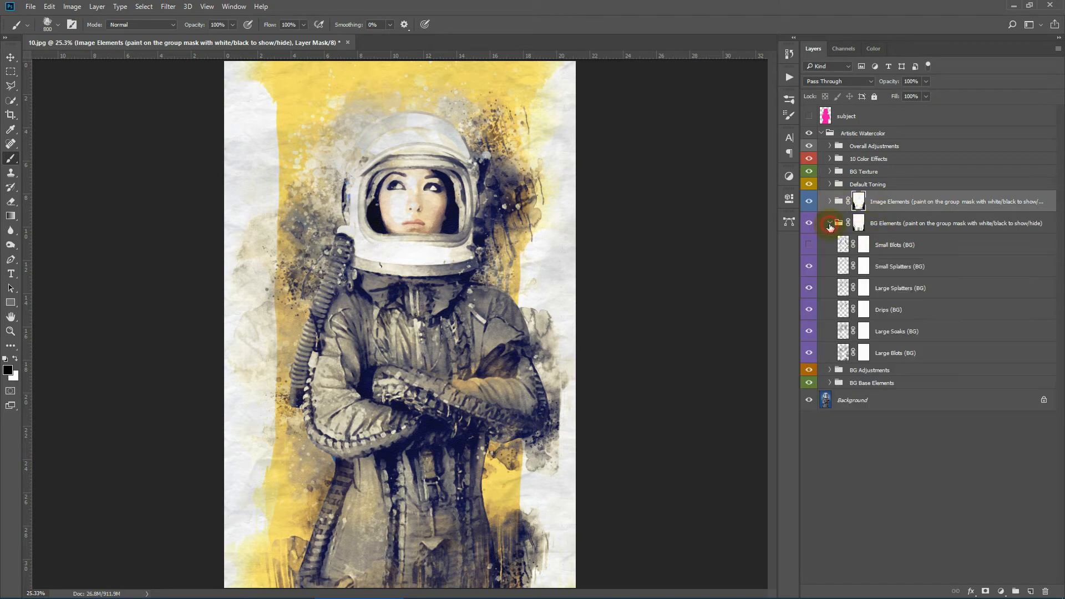
{"action": "left_click", "coordinate": [941, 347]}
{"action": "left_click", "coordinate": [809, 353]}
{"action": "left_click", "coordinate": [809, 354]}
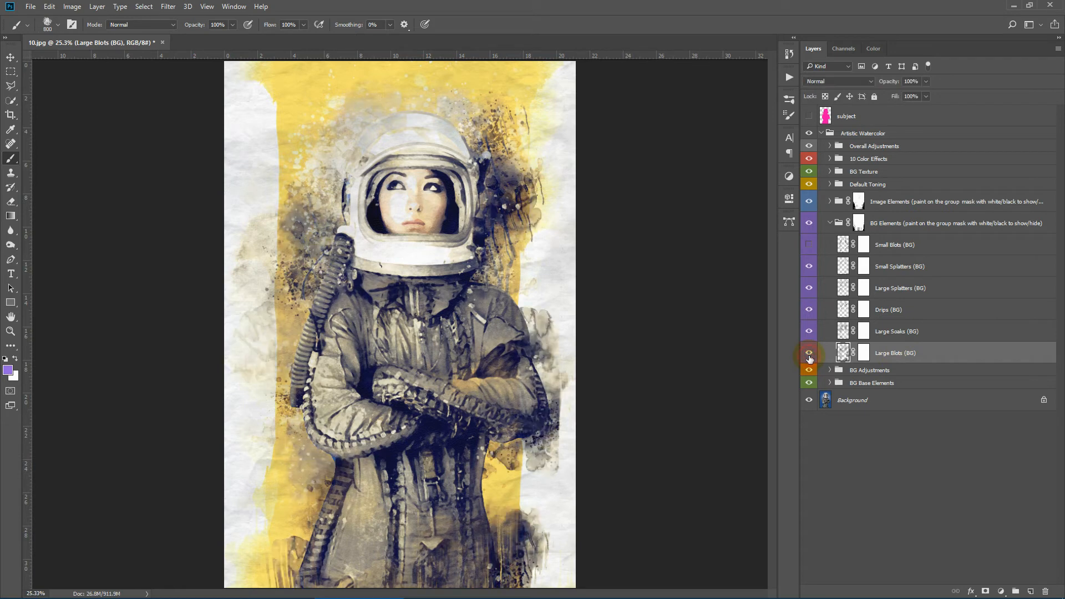
{"action": "left_click", "coordinate": [808, 326]}
{"action": "left_click", "coordinate": [808, 326]}
{"action": "left_click", "coordinate": [806, 312]}
{"action": "left_click", "coordinate": [805, 312]}
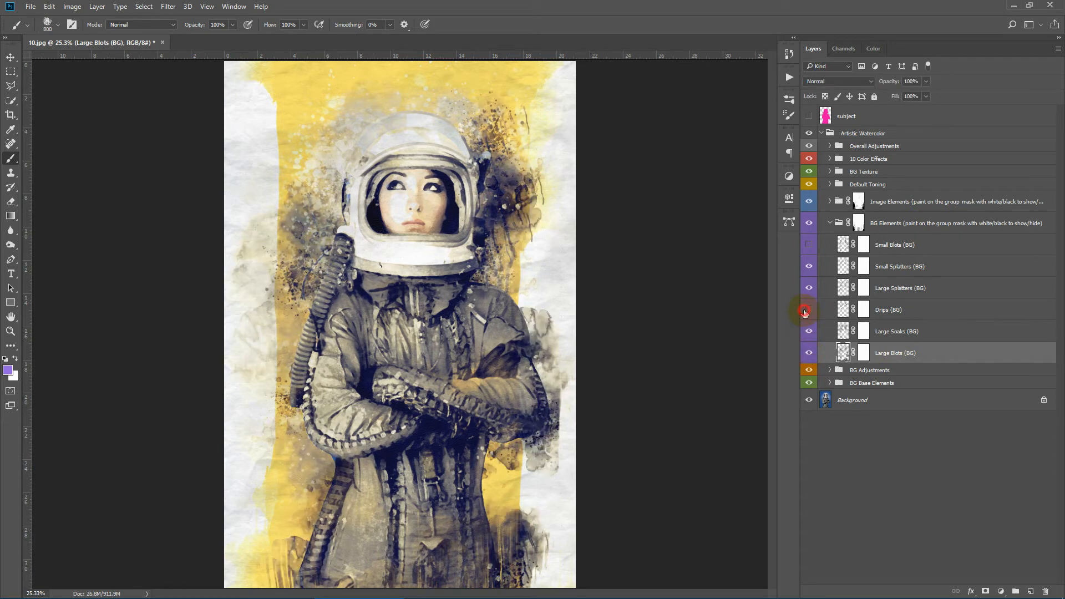
- Compare the painting with and without Large Splatters and Small Splatters, and briefly preview the hidden Small Blots layer
{"action": "left_click", "coordinate": [809, 288]}
{"action": "left_click", "coordinate": [809, 288]}
{"action": "left_click", "coordinate": [809, 267]}
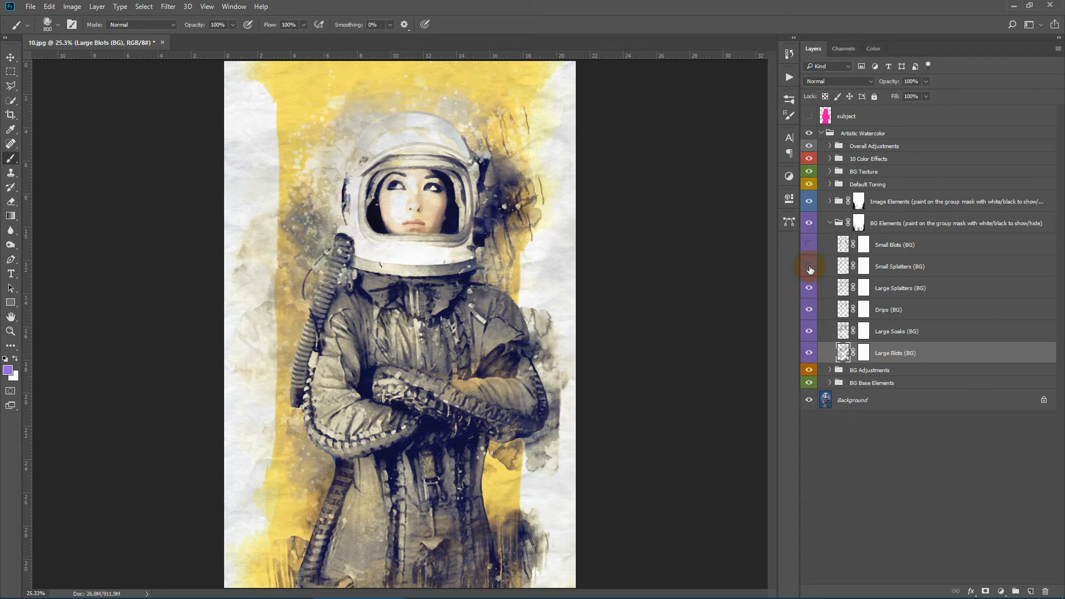
{"action": "left_click", "coordinate": [810, 267]}
{"action": "left_click", "coordinate": [810, 242]}
{"action": "left_click", "coordinate": [810, 243]}
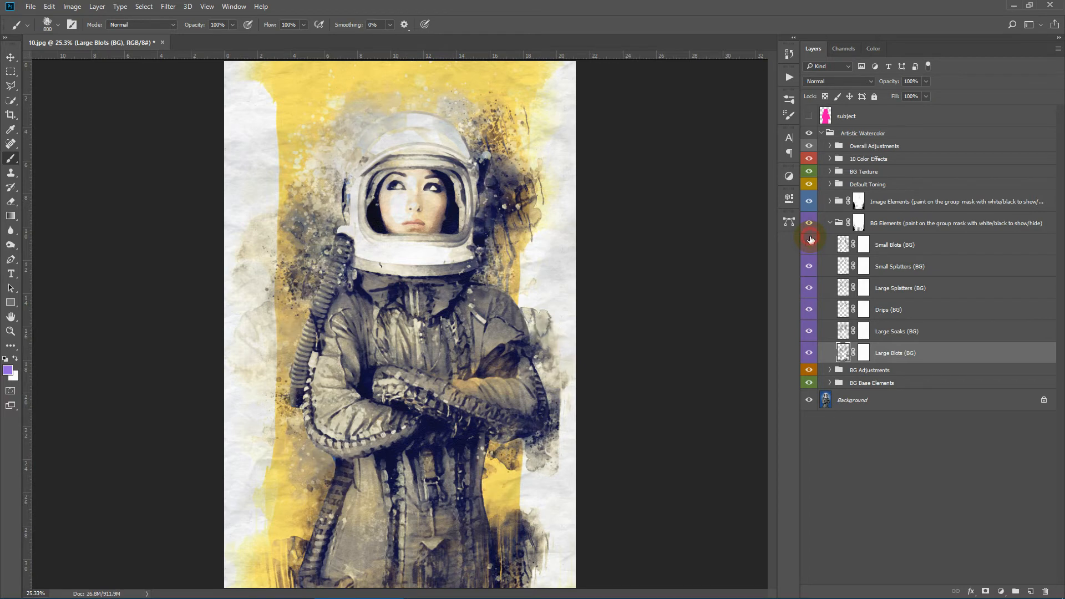
- Duplicate the Large Blots (BG) layer under the default name and move the copy's blots down across the canvas
{"action": "right_click", "coordinate": [949, 355]}
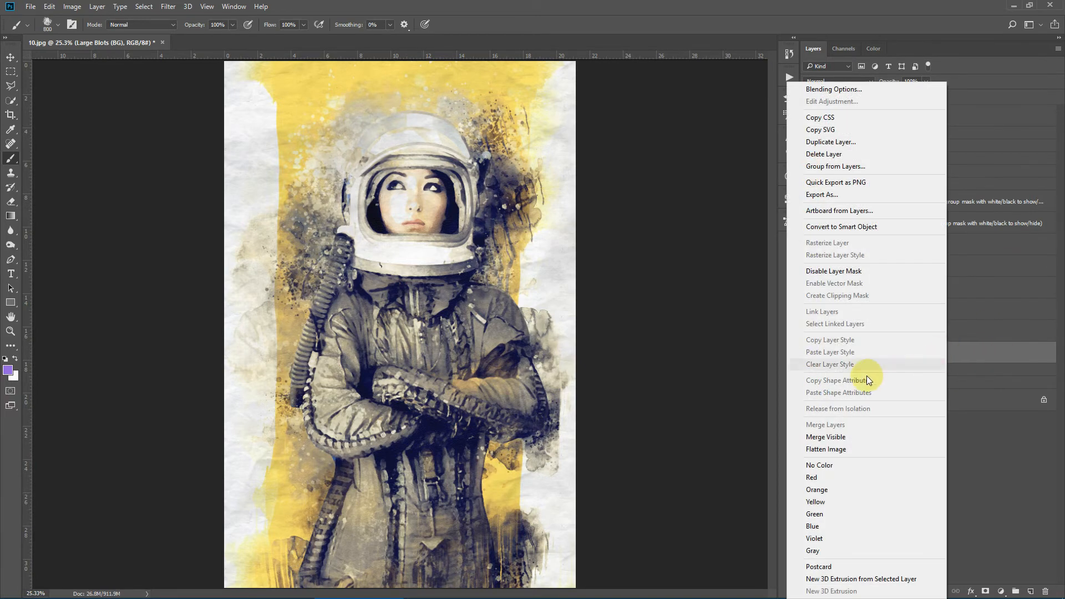
{"action": "left_click", "coordinate": [831, 142]}
{"action": "left_click", "coordinate": [626, 178]}
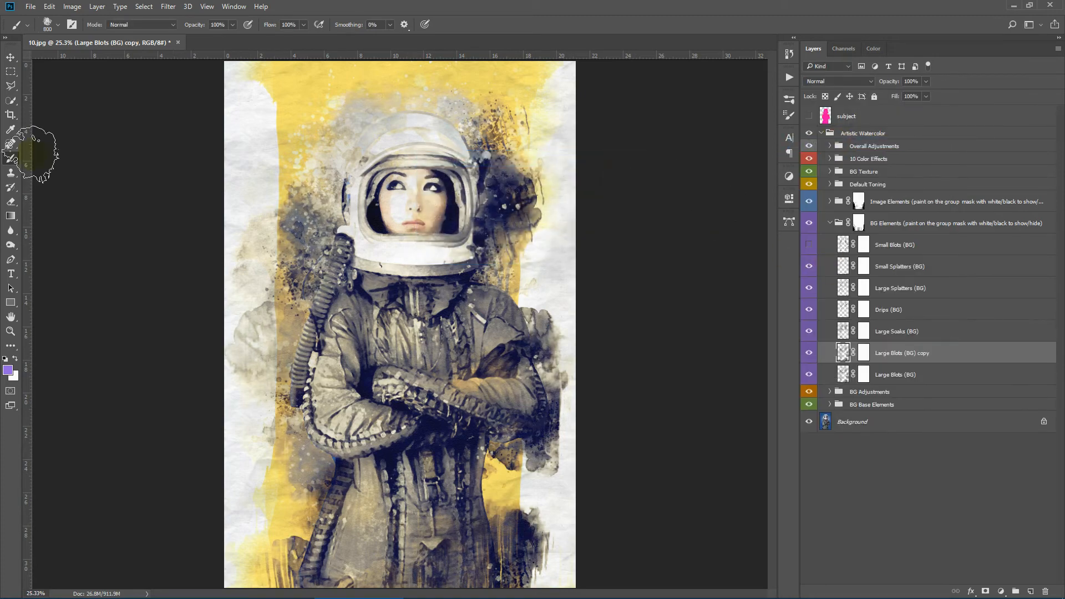
{"action": "left_click", "coordinate": [11, 57]}
{"action": "left_click_drag", "start_coordinate": [506, 227], "coordinate": [551, 320]}
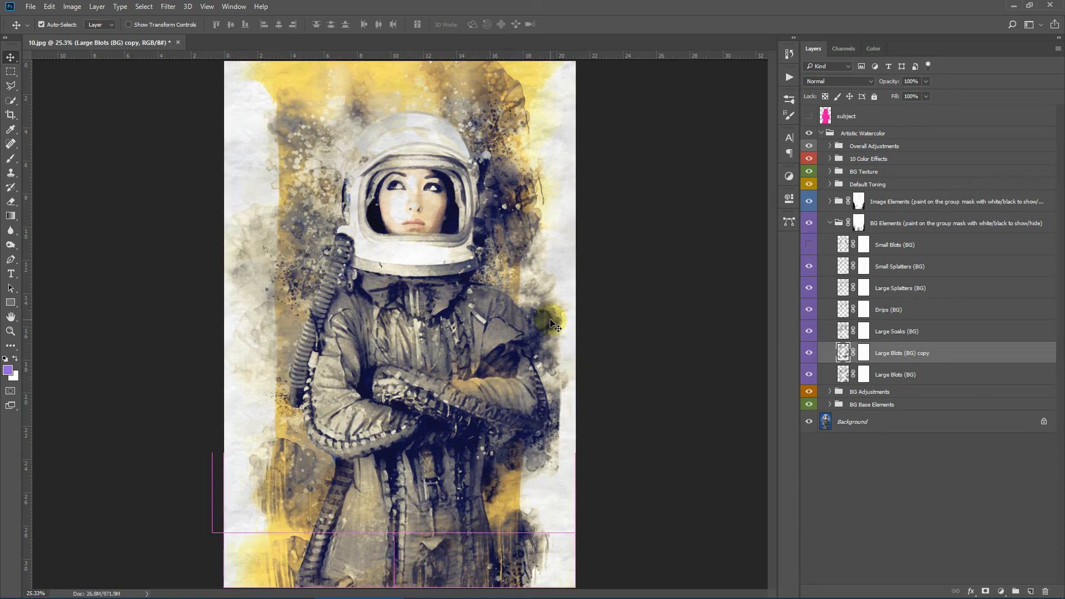
- Free-transform the Large Blots (BG) copy to about 75% scale with a rotation of about 10.6 degrees
{"action": "key", "text": "ctrl+t"}
{"action": "left_click_drag", "start_coordinate": [575, 533], "coordinate": [481, 439]}
{"action": "left_click_drag", "start_coordinate": [406, 218], "coordinate": [474, 288]}
{"action": "left_click", "coordinate": [490, 24]}
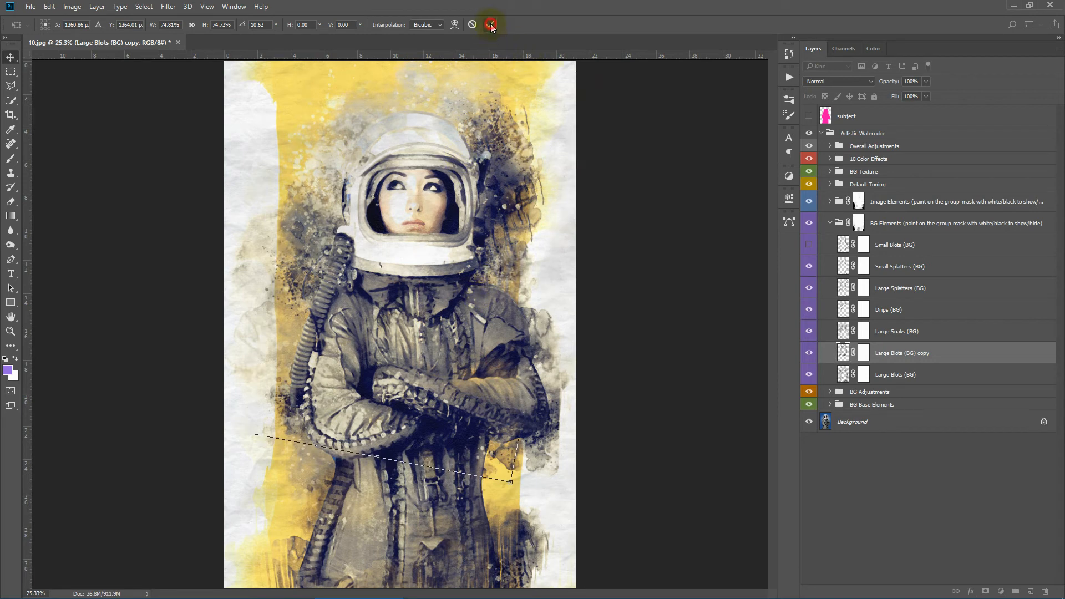
- Dab black on the mask of the Large Blots (BG) copy around the helmet, and delete the copied layer
{"action": "left_click", "coordinate": [863, 355]}
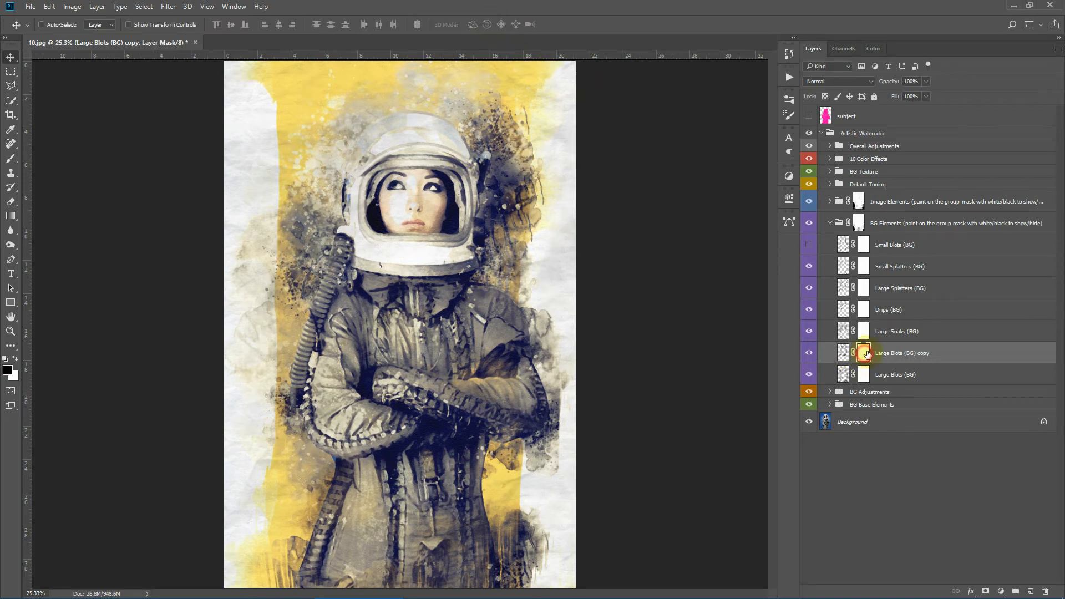
{"action": "left_click", "coordinate": [10, 159]}
{"action": "left_click", "coordinate": [369, 161]}
{"action": "left_click", "coordinate": [488, 115]}
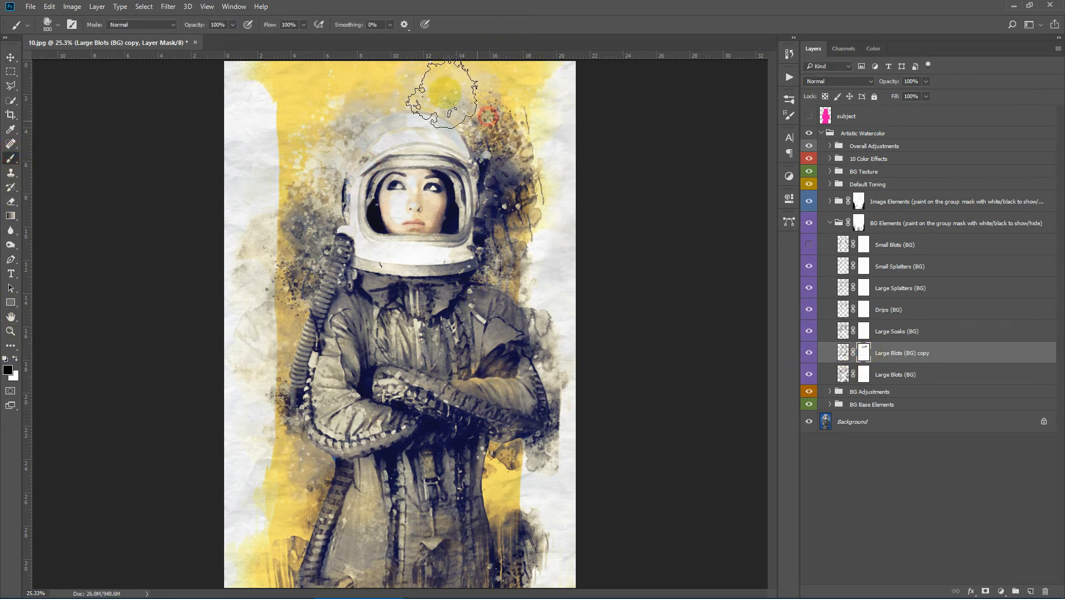
{"action": "left_click", "coordinate": [467, 458]}
{"action": "left_click_drag", "start_coordinate": [1023, 421], "coordinate": [1045, 591]}
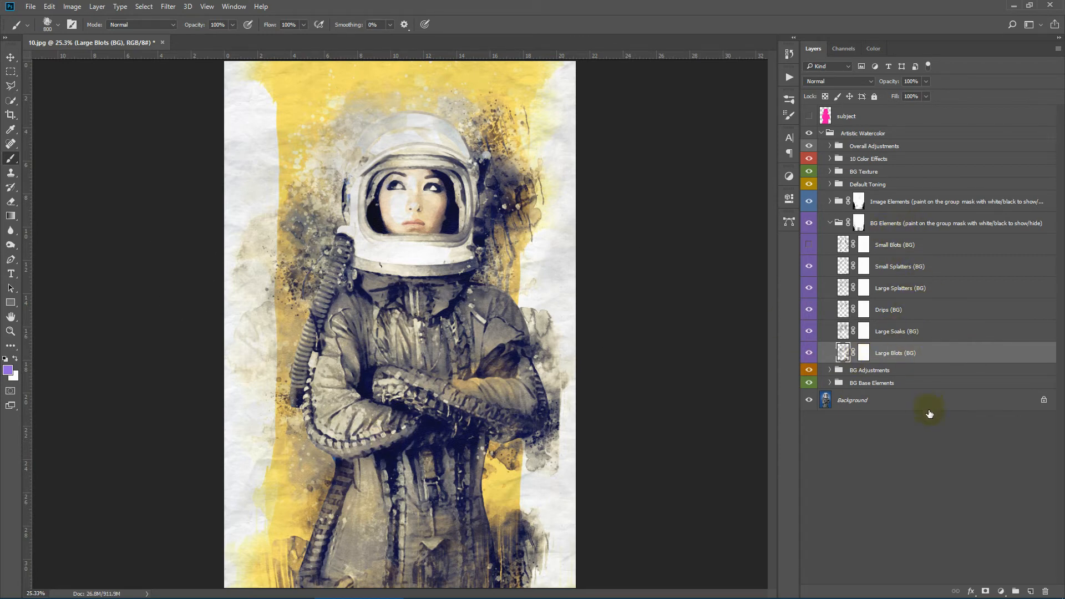
- Collapse the BG Elements group and choose a splatter brush preset for painting on the Image Elements group mask
{"action": "left_click", "coordinate": [830, 222]}
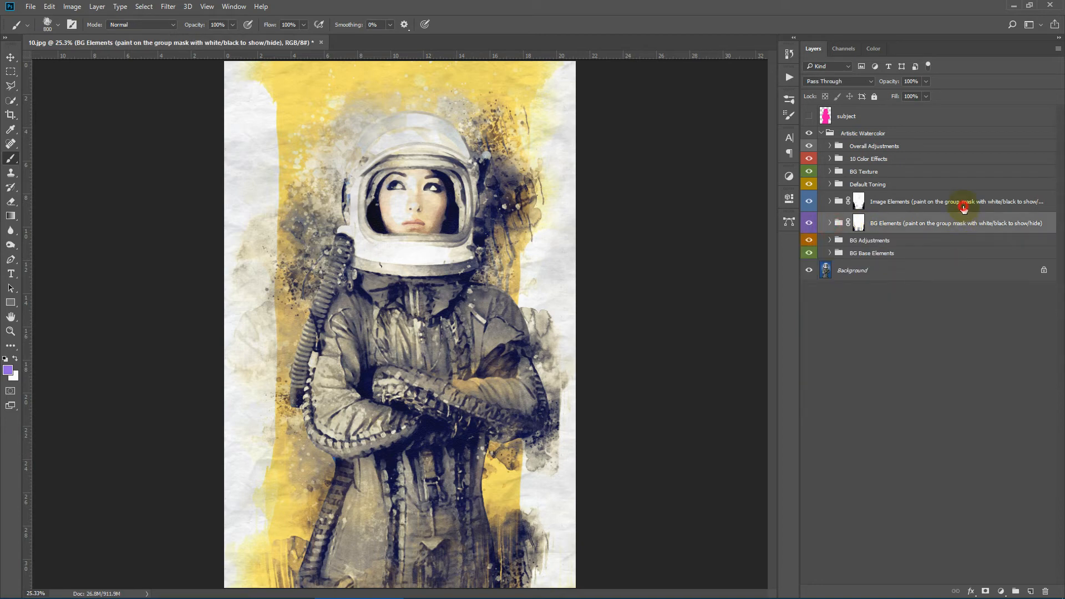
{"action": "left_click", "coordinate": [960, 203]}
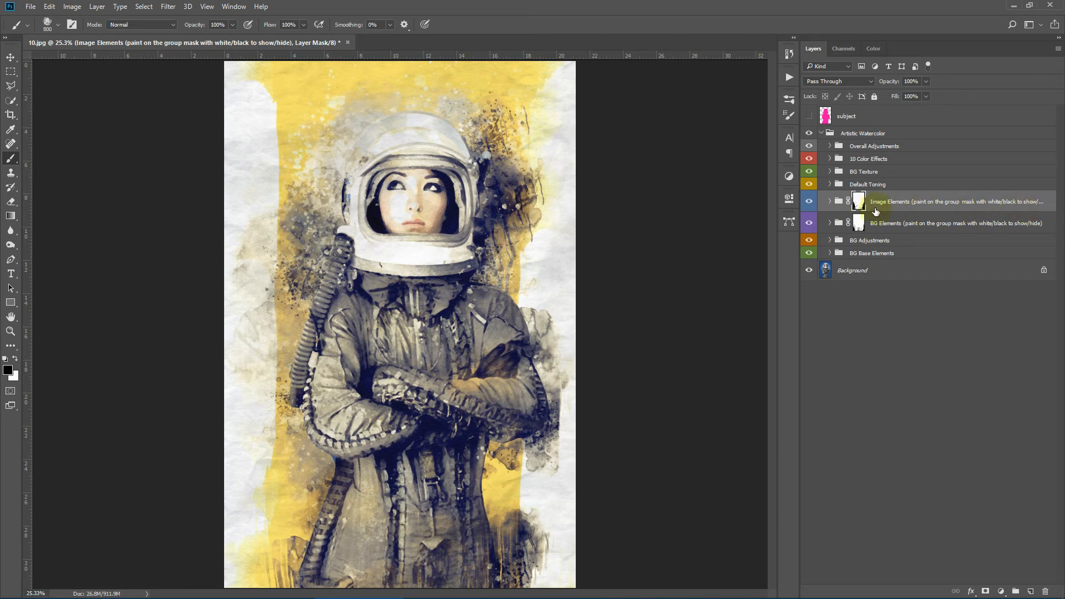
{"action": "left_click", "coordinate": [857, 202]}
{"action": "left_click", "coordinate": [520, 314]}
{"action": "mouse_move", "coordinate": [520, 314]}
{"action": "left_mouse_down"}
{"action": "mouse_move", "coordinate": [531, 425]}
{"action": "mouse_move", "coordinate": [541, 412]}
{"action": "mouse_move", "coordinate": [590, 446]}
{"action": "mouse_move", "coordinate": [475, 576]}
{"action": "mouse_move", "coordinate": [395, 538]}
{"action": "mouse_move", "coordinate": [448, 496]}
{"action": "mouse_move", "coordinate": [422, 536]}
{"action": "mouse_move", "coordinate": [291, 535]}
{"action": "mouse_move", "coordinate": [294, 567]}
{"action": "mouse_move", "coordinate": [325, 506]}
{"action": "mouse_move", "coordinate": [290, 501]}
{"action": "mouse_move", "coordinate": [456, 548]}
{"action": "mouse_move", "coordinate": [489, 523]}
{"action": "mouse_move", "coordinate": [469, 515]}
{"action": "mouse_move", "coordinate": [536, 530]}
{"action": "mouse_move", "coordinate": [627, 485]}
{"action": "left_mouse_up"}
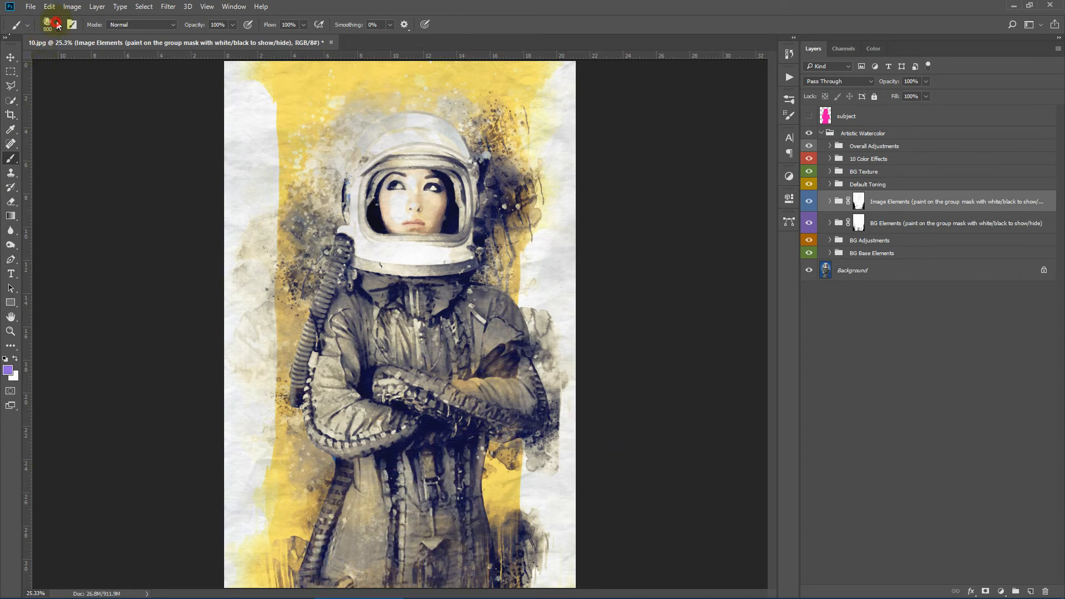
{"action": "left_click", "coordinate": [58, 24]}
{"action": "double_click", "coordinate": [330, 223]}
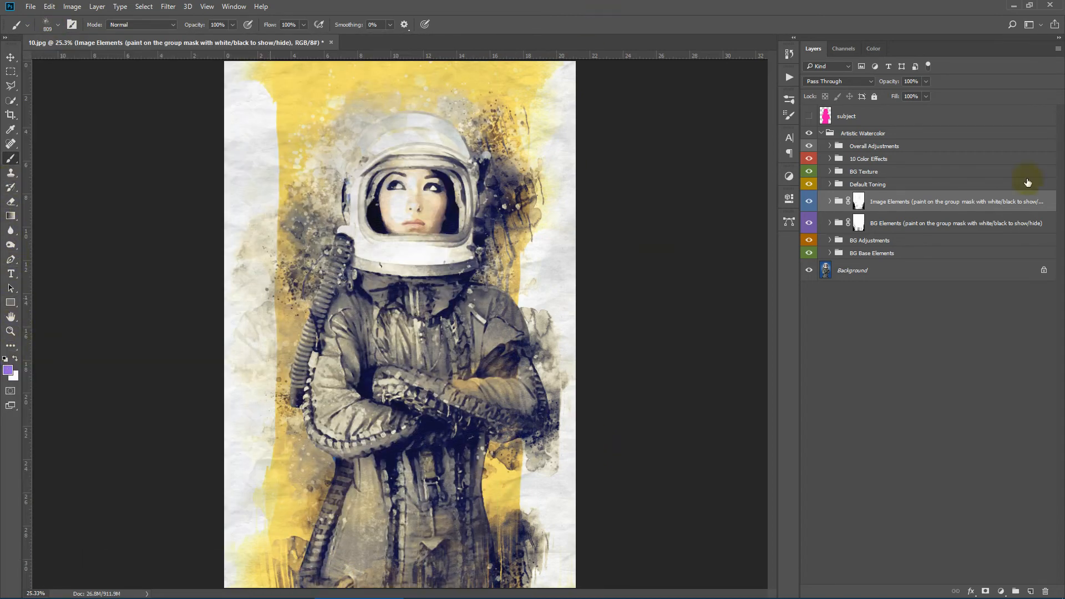
{"action": "left_click", "coordinate": [857, 201]}
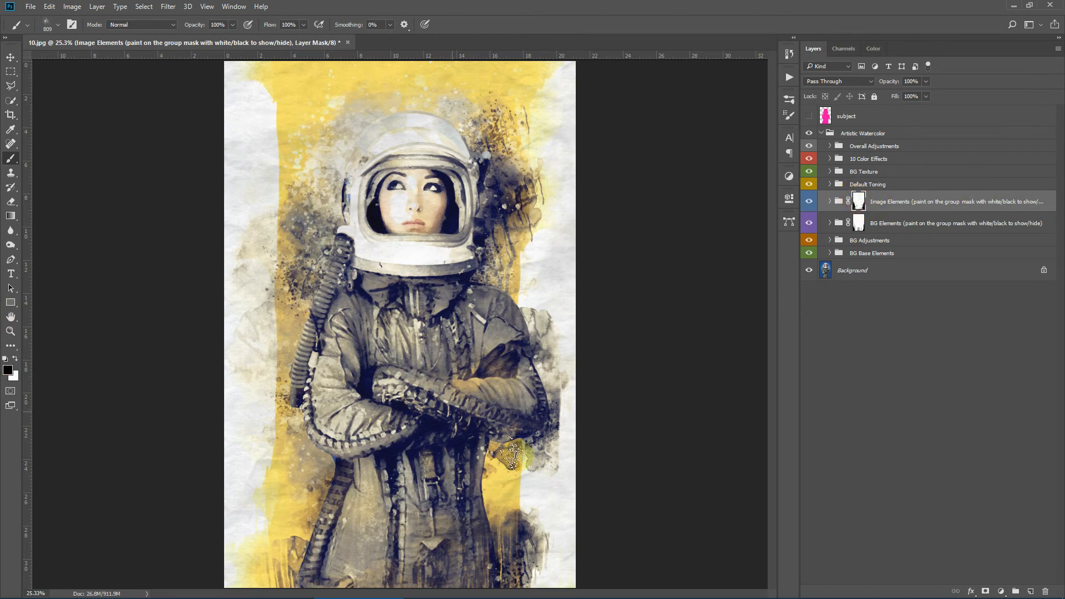
- Enlarge the brush to 1700 px and paint black splatters on the Image Elements mask over the astronaut's lower suit
{"action": "key", "text": "bracketright"}
{"action": "key", "text": "bracketright"}
{"action": "key", "text": "bracketright"}
{"action": "key", "text": "bracketright"}
{"action": "key", "text": "bracketright"}
{"action": "key", "text": "bracketright"}
{"action": "key", "text": "bracketright"}
{"action": "key", "text": "bracketright"}
{"action": "key", "text": "bracketright"}
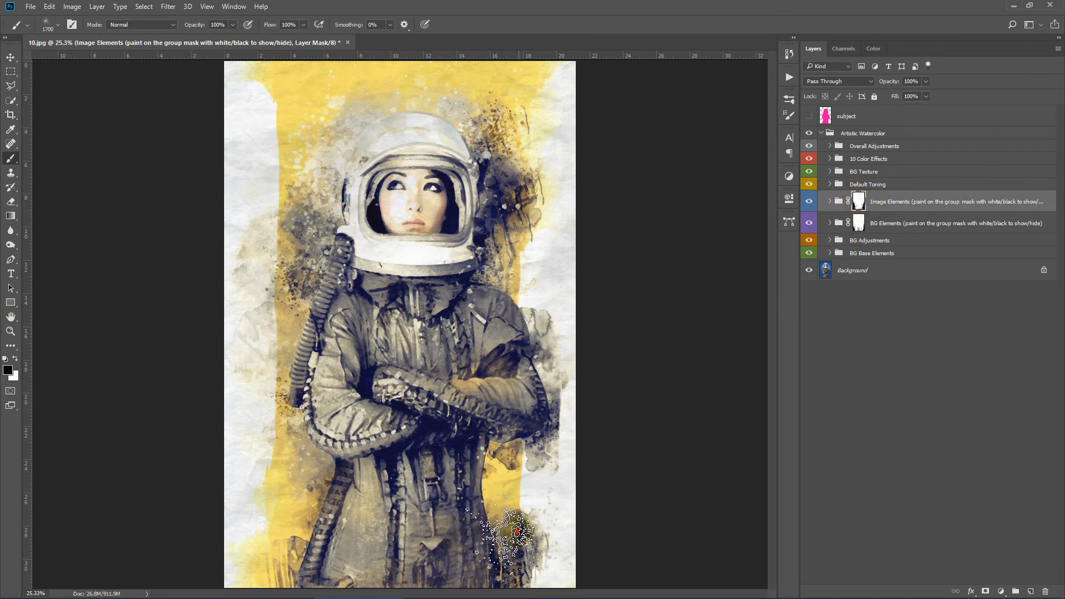
{"action": "mouse_move", "coordinate": [444, 544]}
{"action": "left_mouse_down"}
{"action": "mouse_move", "coordinate": [391, 563]}
{"action": "mouse_move", "coordinate": [416, 585]}
{"action": "mouse_move", "coordinate": [320, 561]}
{"action": "mouse_move", "coordinate": [283, 557]}
{"action": "left_mouse_up"}
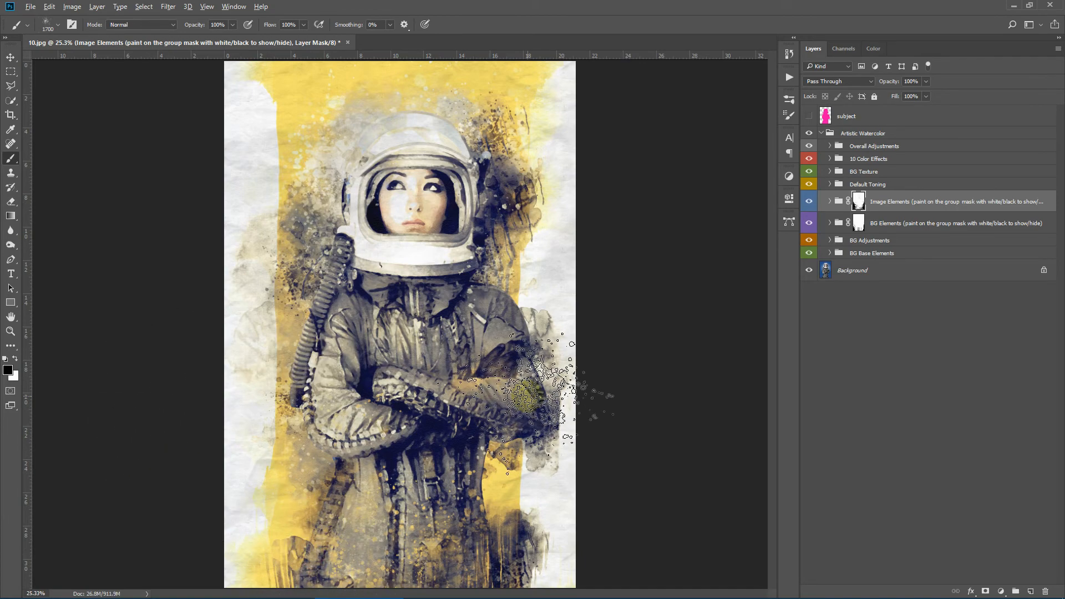
{"action": "mouse_move", "coordinate": [528, 399]}
{"action": "left_mouse_down"}
{"action": "mouse_move", "coordinate": [568, 415]}
{"action": "mouse_move", "coordinate": [775, 465]}
{"action": "left_mouse_up"}
{"action": "left_click_drag", "start_coordinate": [898, 245], "coordinate": [847, 206]}
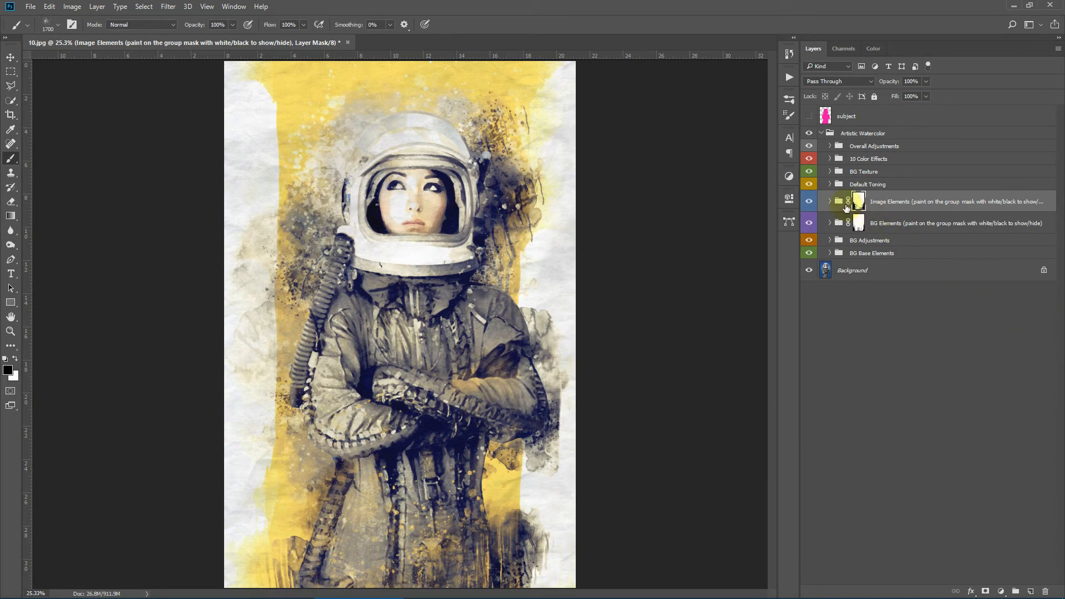
- Expand the Image Elements group and lower the Base (Image) layer's opacity to 0%
{"action": "left_click", "coordinate": [832, 202]}
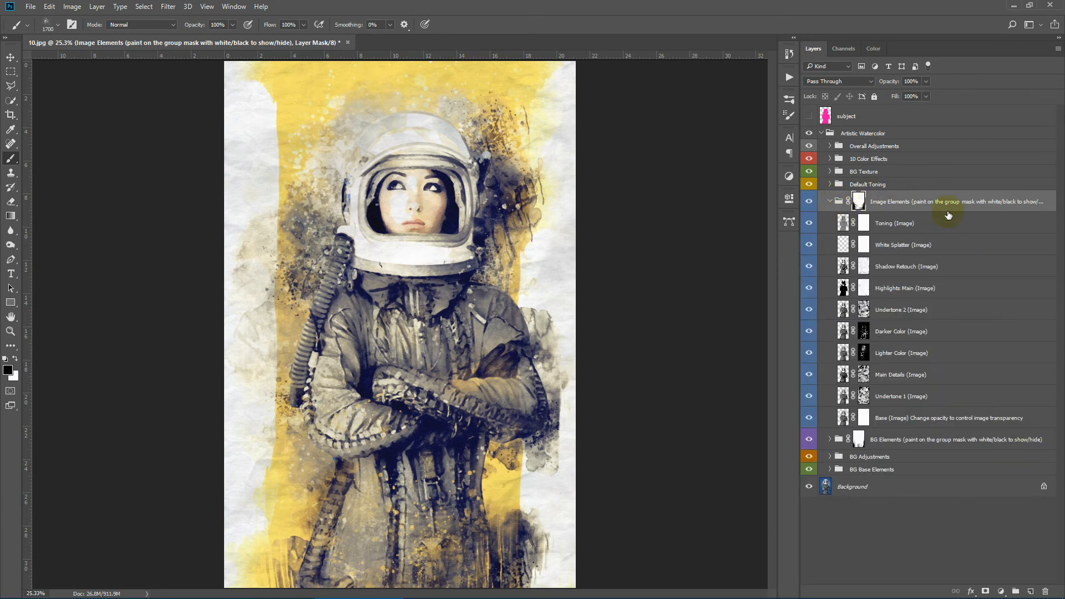
{"action": "left_click", "coordinate": [932, 422]}
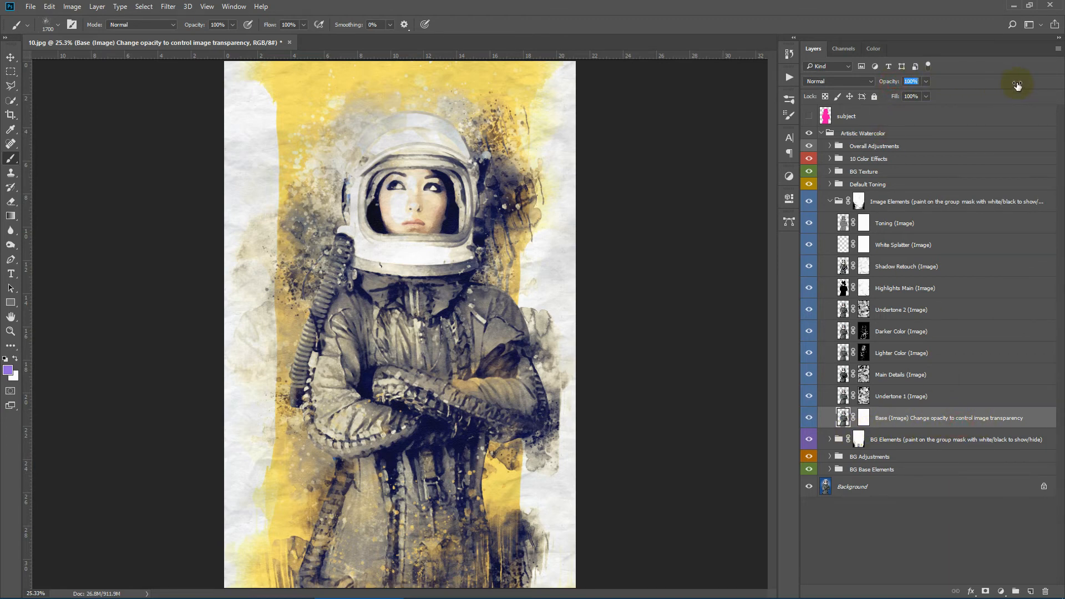
{"action": "left_click_drag", "start_coordinate": [1017, 85], "coordinate": [993, 95]}
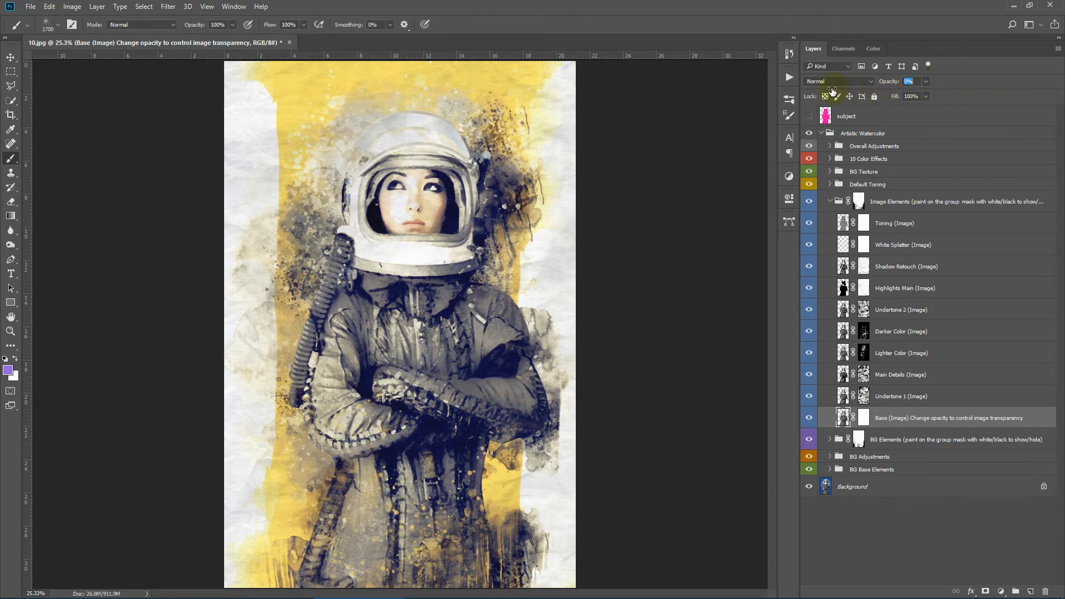
- Test the opacity of Undertone 1 (Image) and compare the painting with Undertone 1 and Main Details hidden, leaving both visible
{"action": "left_click", "coordinate": [947, 402]}
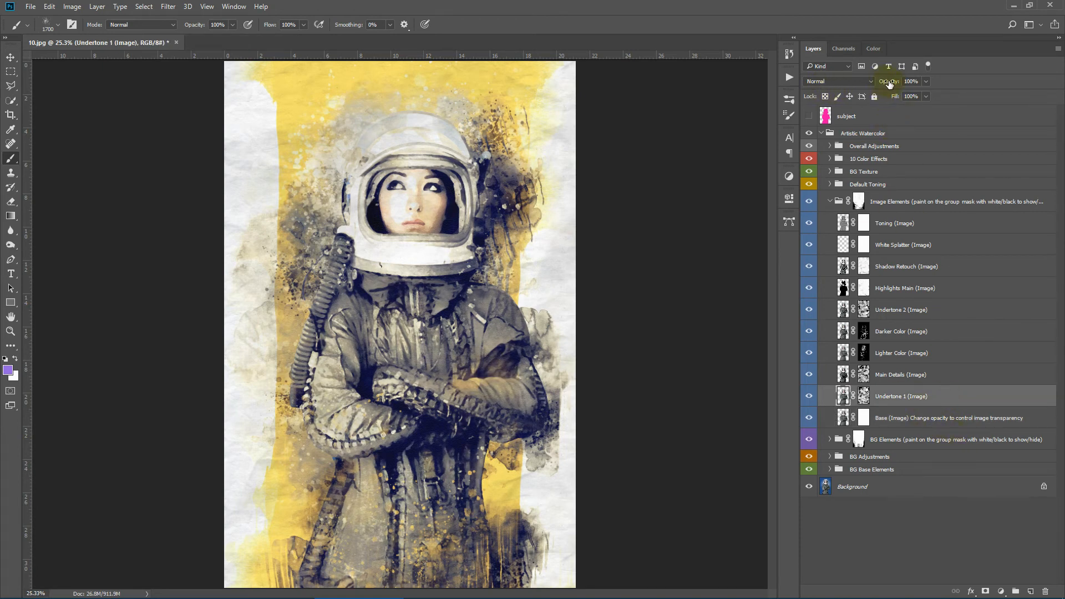
{"action": "left_click_drag", "start_coordinate": [890, 83], "coordinate": [992, 103]}
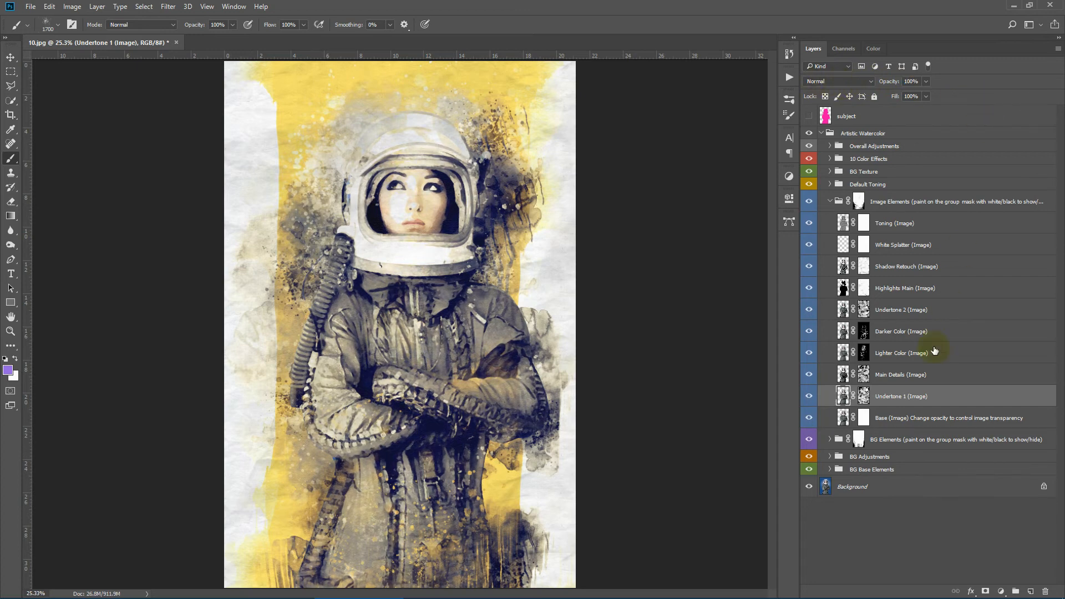
{"action": "left_click", "coordinate": [808, 396]}
{"action": "left_click", "coordinate": [808, 374]}
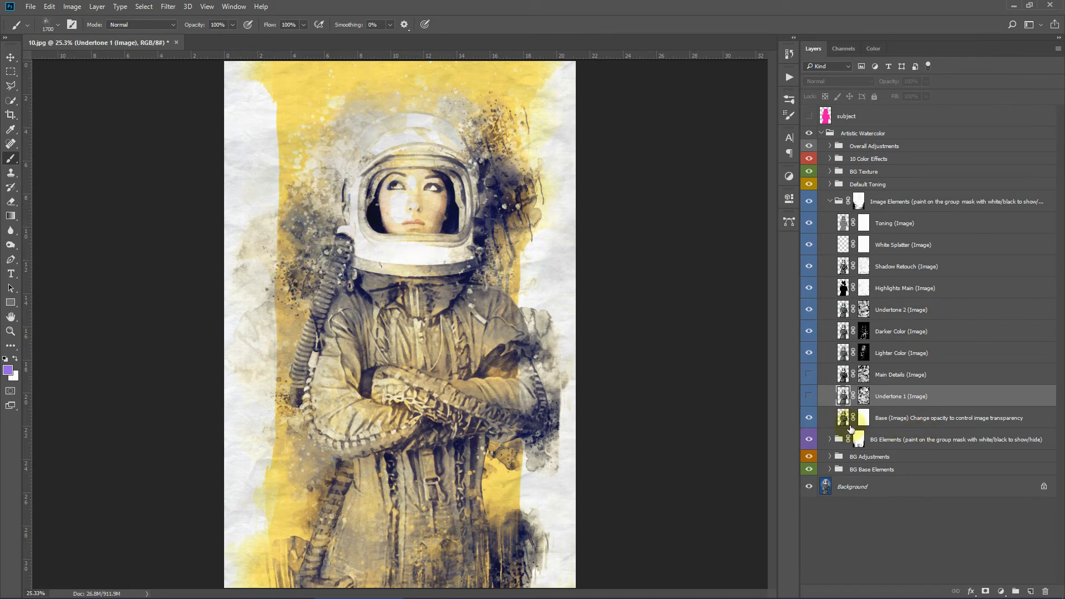
{"action": "left_click", "coordinate": [808, 375]}
{"action": "left_click", "coordinate": [809, 396]}
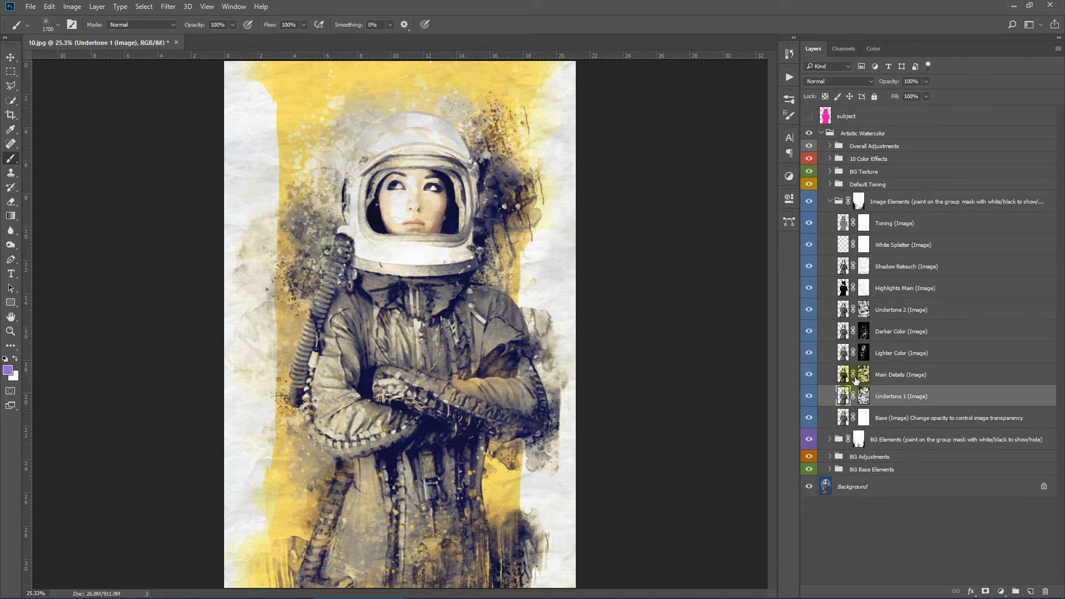
- Check the Lighter Color (Image) and Toning (Image) layers, and switch the expanded group from Image Elements to Default Toning
{"action": "left_click", "coordinate": [934, 356]}
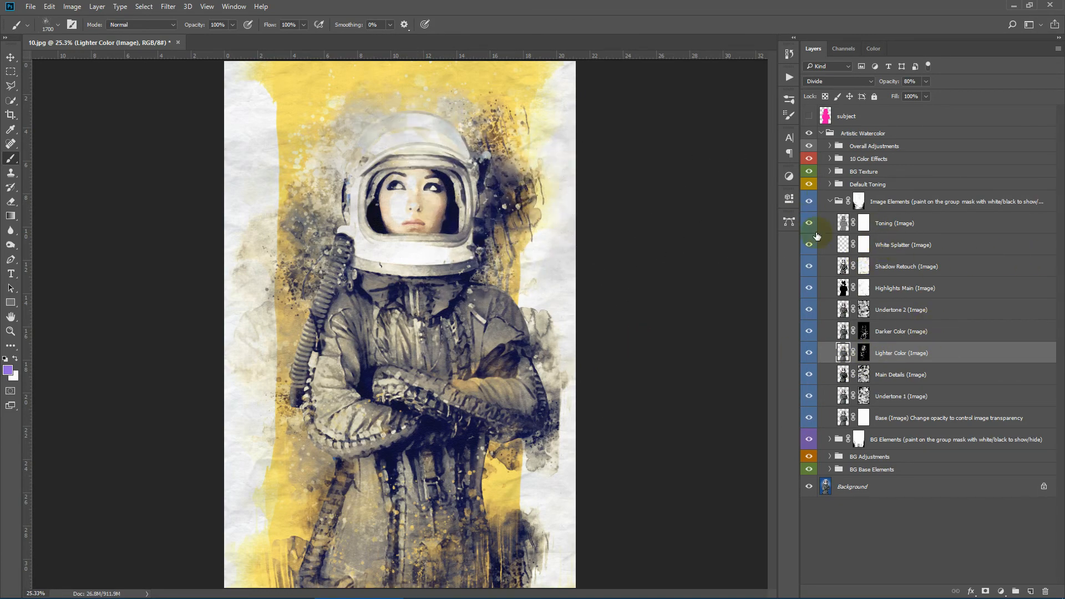
{"action": "left_click", "coordinate": [952, 227]}
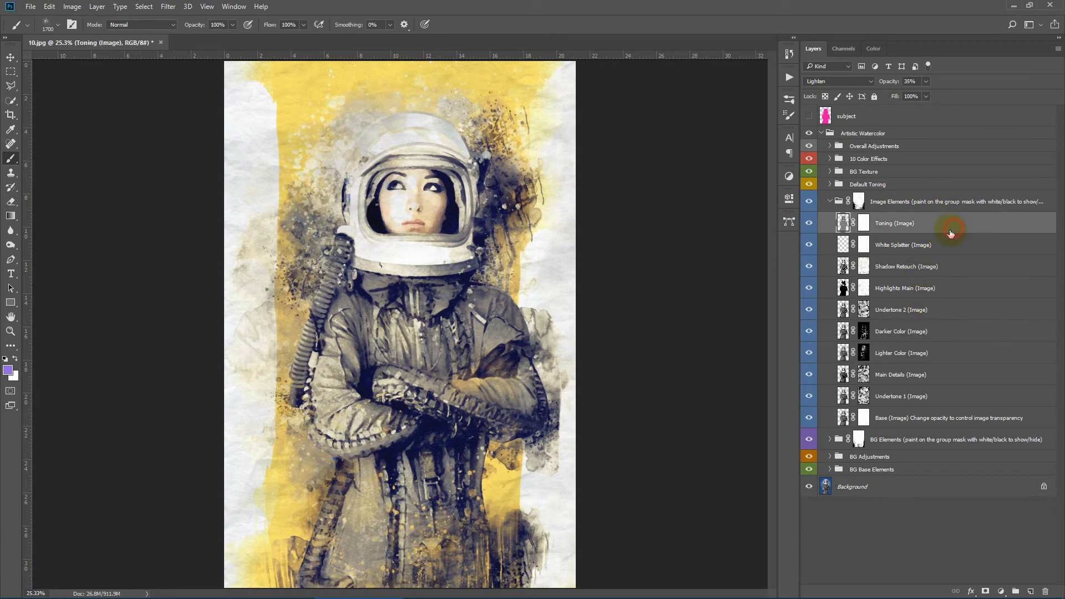
{"action": "left_click", "coordinate": [835, 206]}
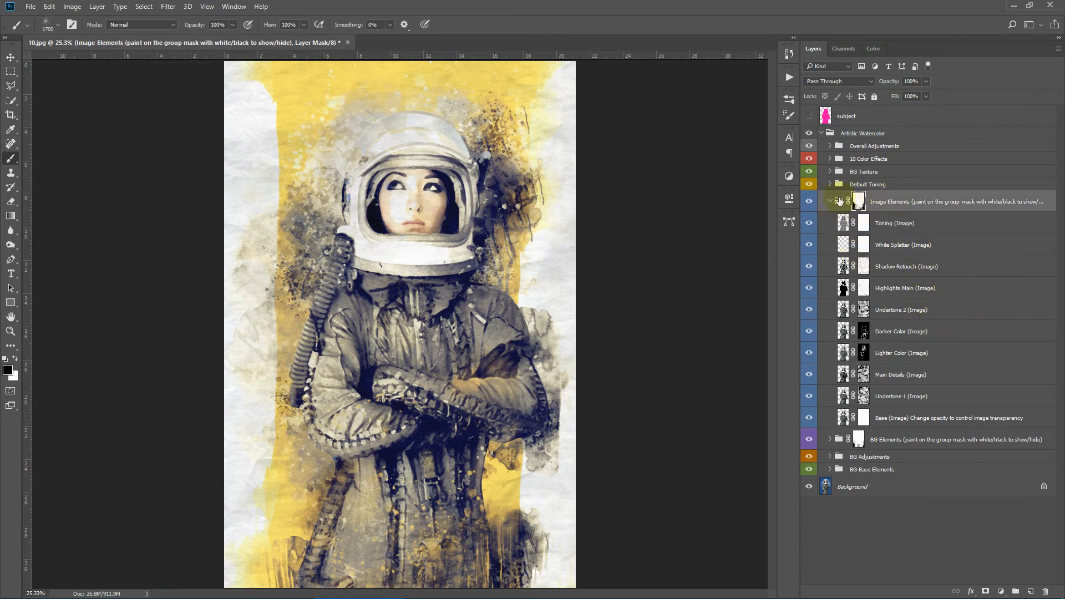
{"action": "left_click", "coordinate": [830, 201]}
{"action": "left_click", "coordinate": [896, 184]}
{"action": "left_click", "coordinate": [830, 185]}
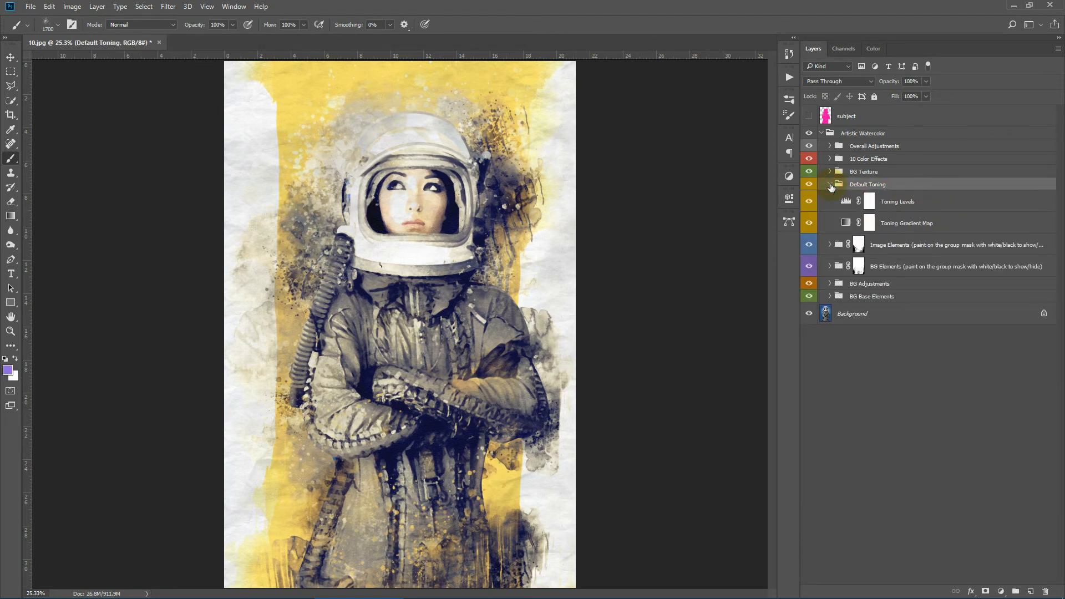
- Collapse the Default Toning group and compare the painting with the group hidden, leaving it visible
{"action": "left_click", "coordinate": [830, 184]}
{"action": "left_click", "coordinate": [809, 184]}
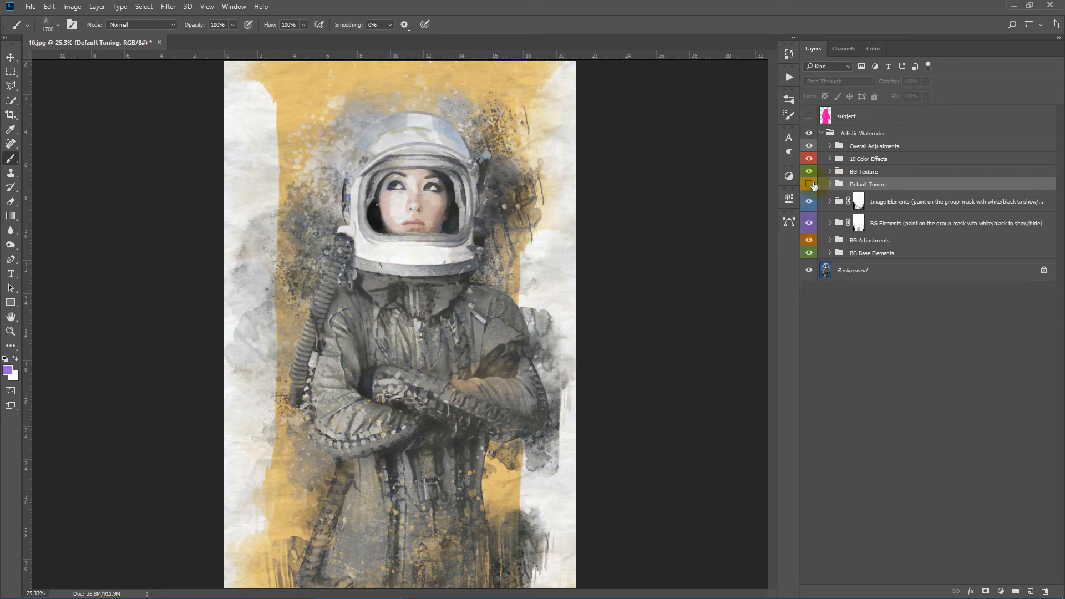
{"action": "left_click", "coordinate": [810, 184]}
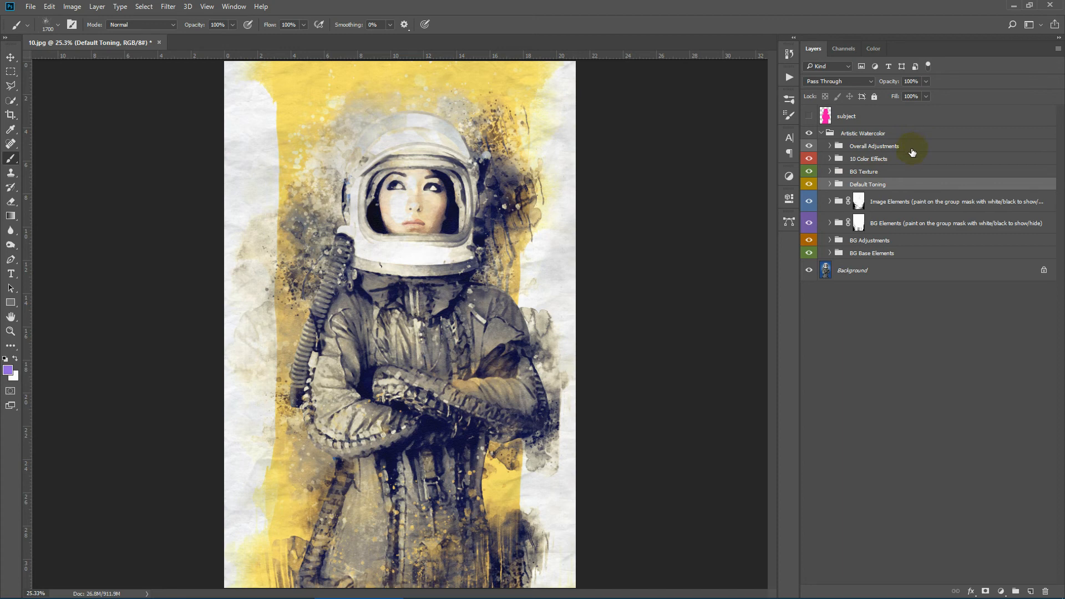
- Expand the BG Texture group and examine its Canvas Texture and Paper Texture layers close up around the helmet
{"action": "left_click", "coordinate": [879, 171]}
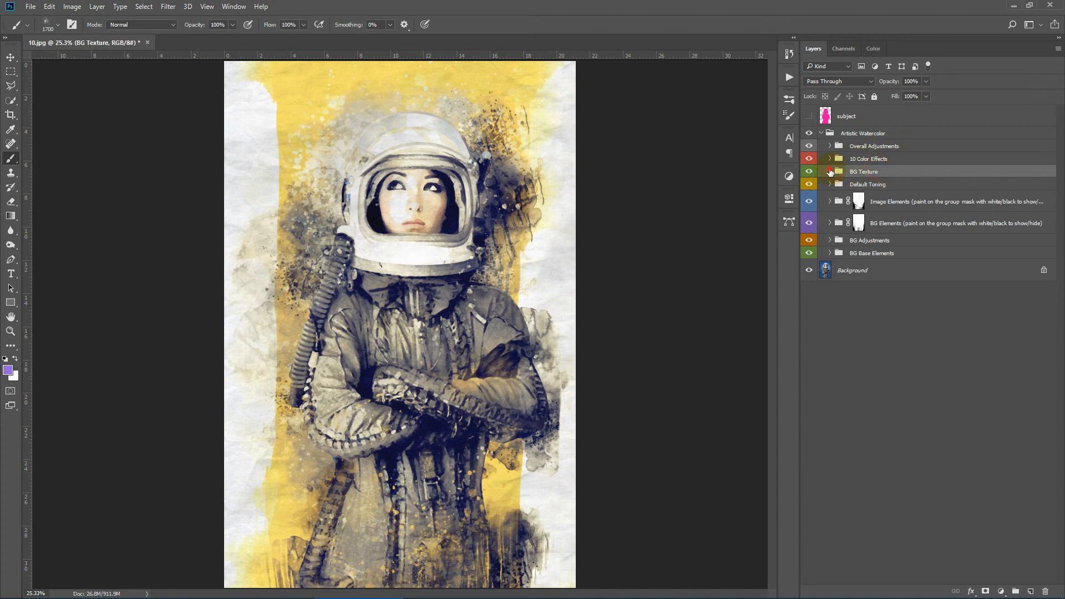
{"action": "left_click", "coordinate": [830, 172]}
{"action": "left_click", "coordinate": [907, 213]}
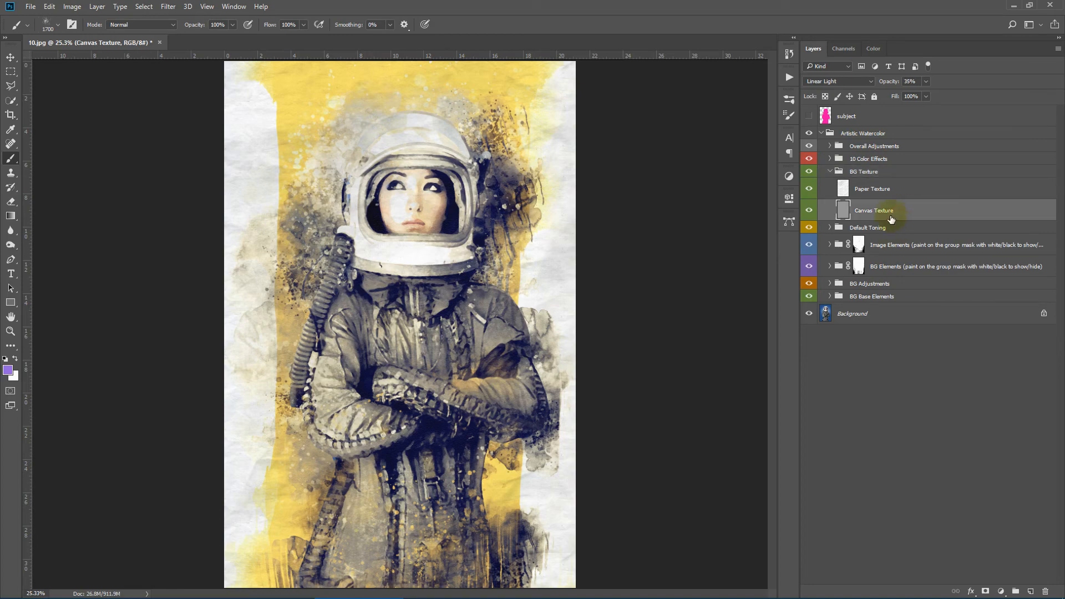
{"action": "left_click", "coordinate": [917, 191]}
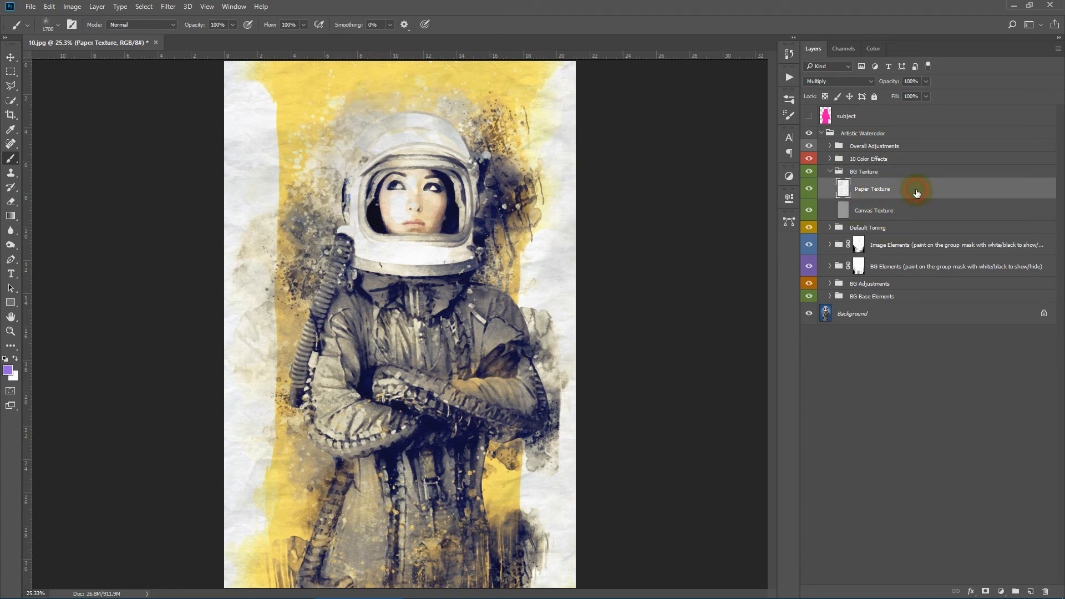
{"action": "left_click", "coordinate": [11, 332]}
{"action": "left_click", "coordinate": [435, 217]}
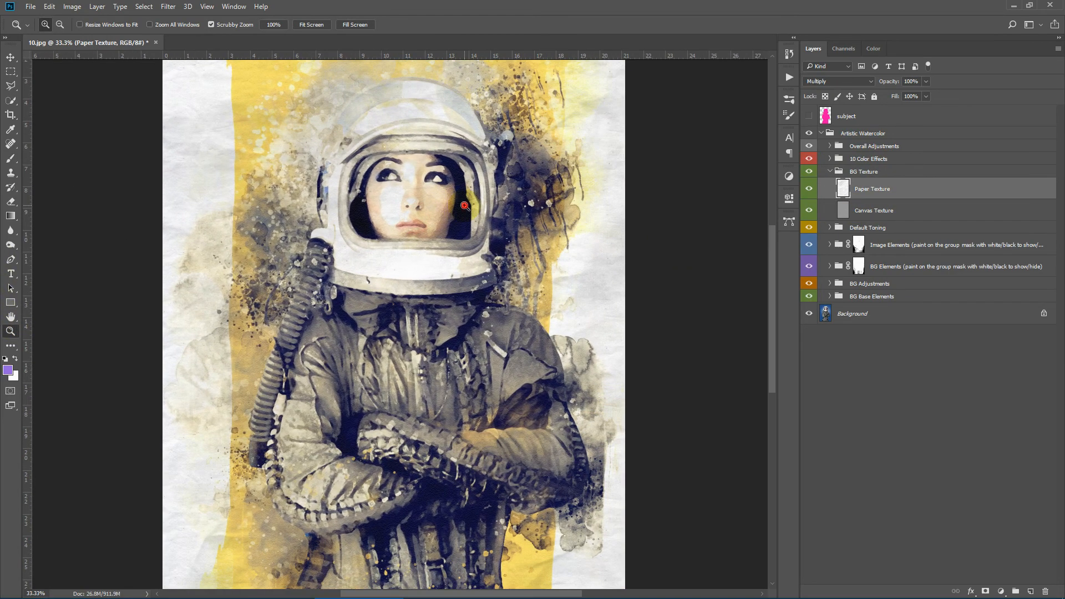
{"action": "left_click", "coordinate": [435, 216]}
{"action": "scroll", "coordinate": [313, 65], "scroll_direction": "up", "scroll_amount": 4}
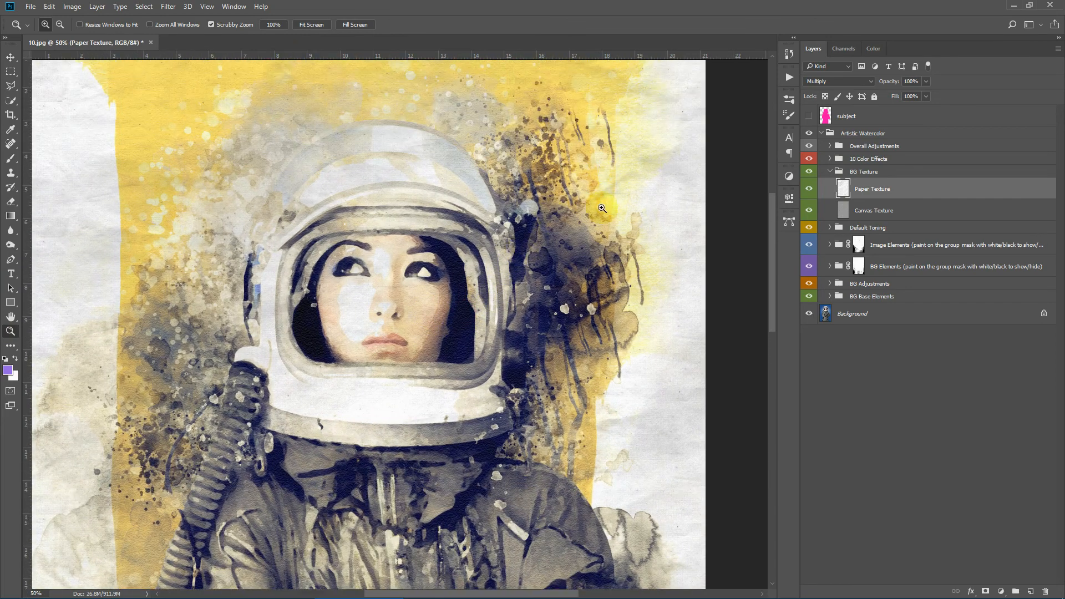
- Compare the painting with Canvas Texture and Paper Texture hidden, leaving both visible, and collapse the BG Texture group
{"action": "left_click", "coordinate": [924, 216]}
{"action": "left_click", "coordinate": [809, 210]}
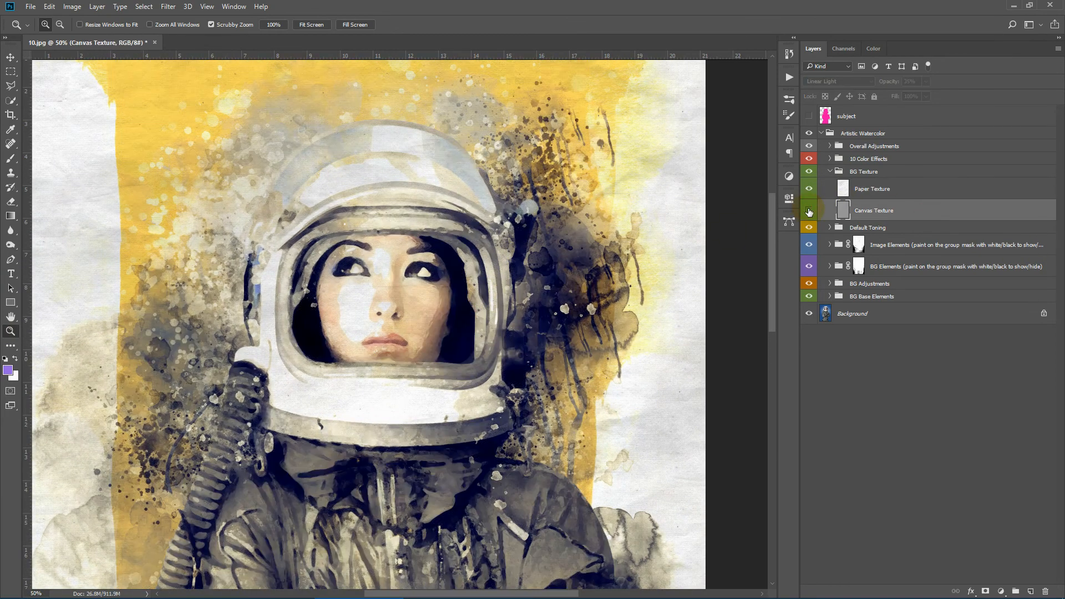
{"action": "left_click", "coordinate": [810, 189]}
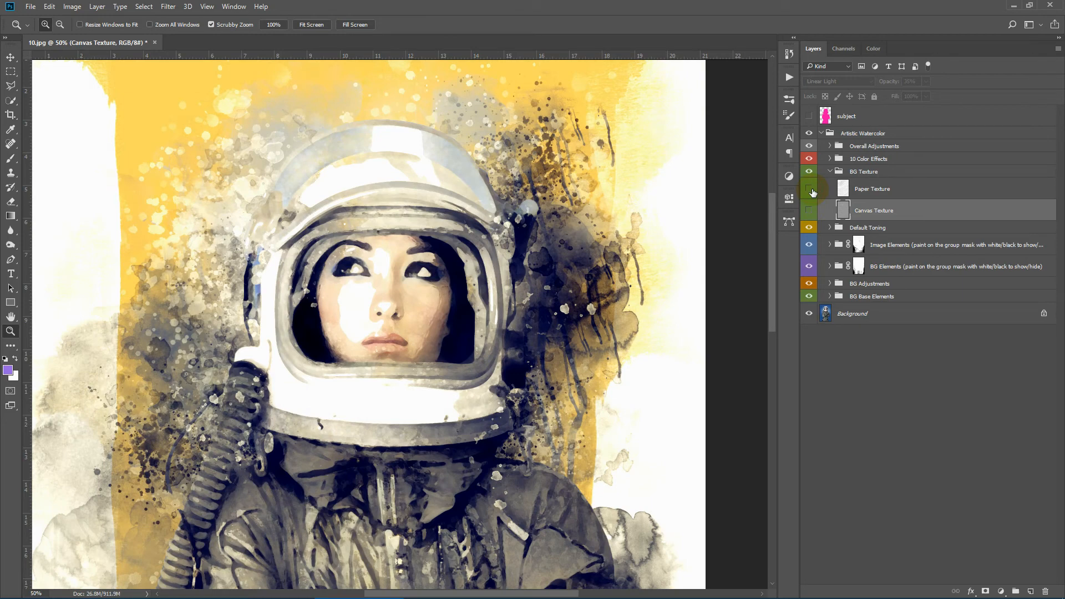
{"action": "left_click", "coordinate": [313, 28]}
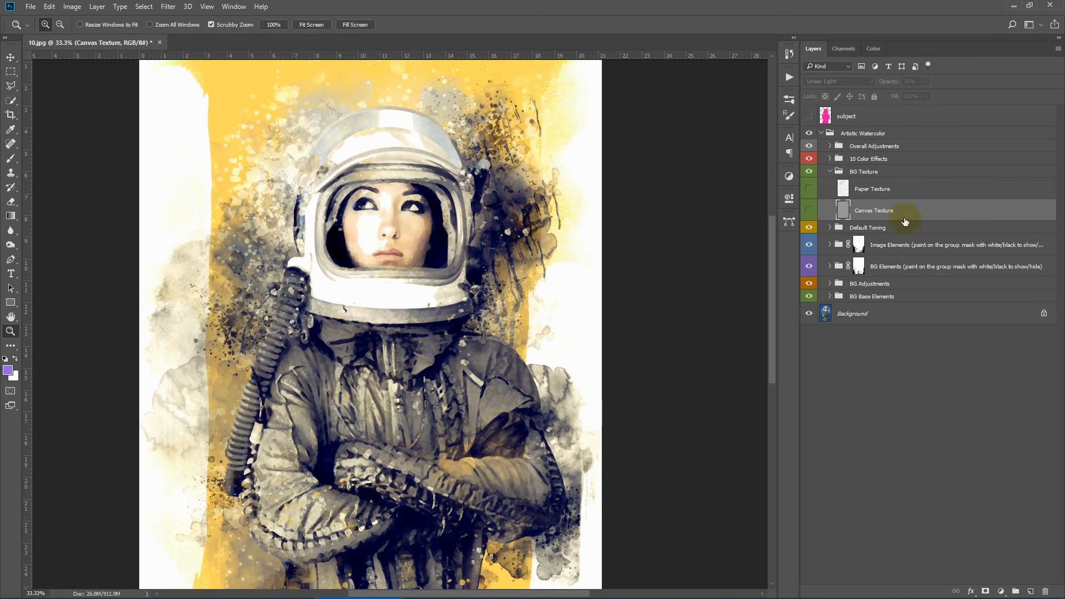
{"action": "left_click_drag", "start_coordinate": [807, 194], "coordinate": [809, 210]}
{"action": "left_click", "coordinate": [851, 171]}
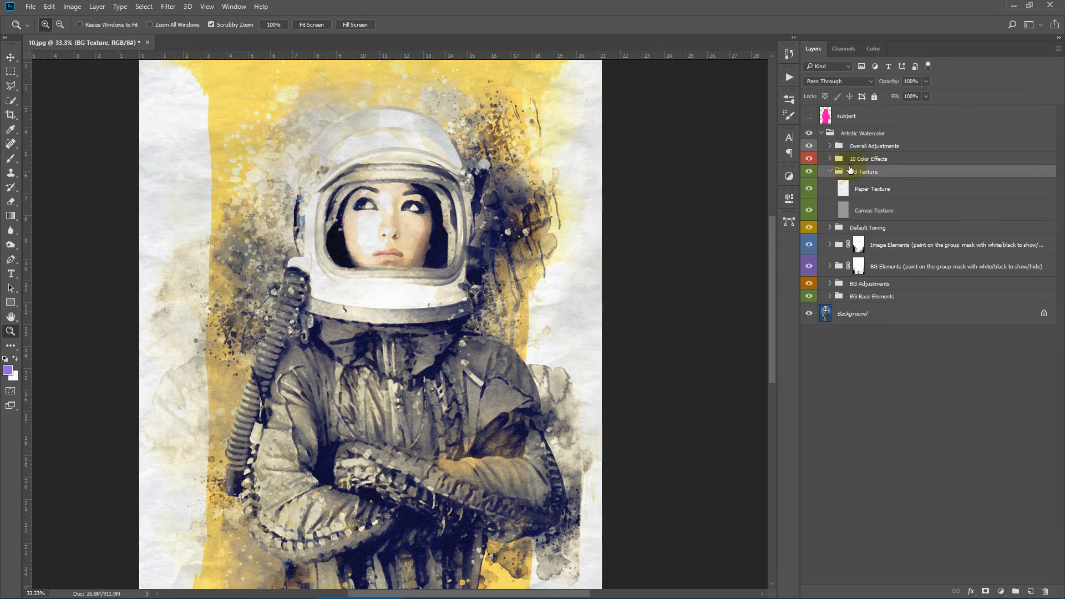
{"action": "left_click", "coordinate": [831, 170]}
- Expand the 10 Color Effects group and preview Color Effect 01 through Color Effect 05 one at a time
{"action": "left_click", "coordinate": [872, 159]}
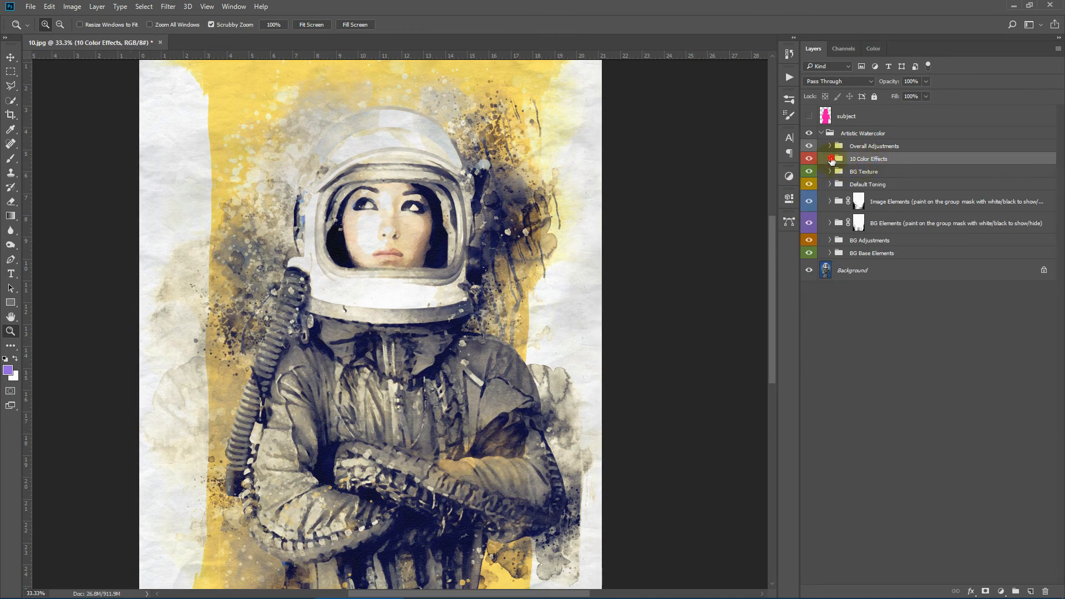
{"action": "left_click", "coordinate": [830, 160]}
{"action": "left_click", "coordinate": [838, 371]}
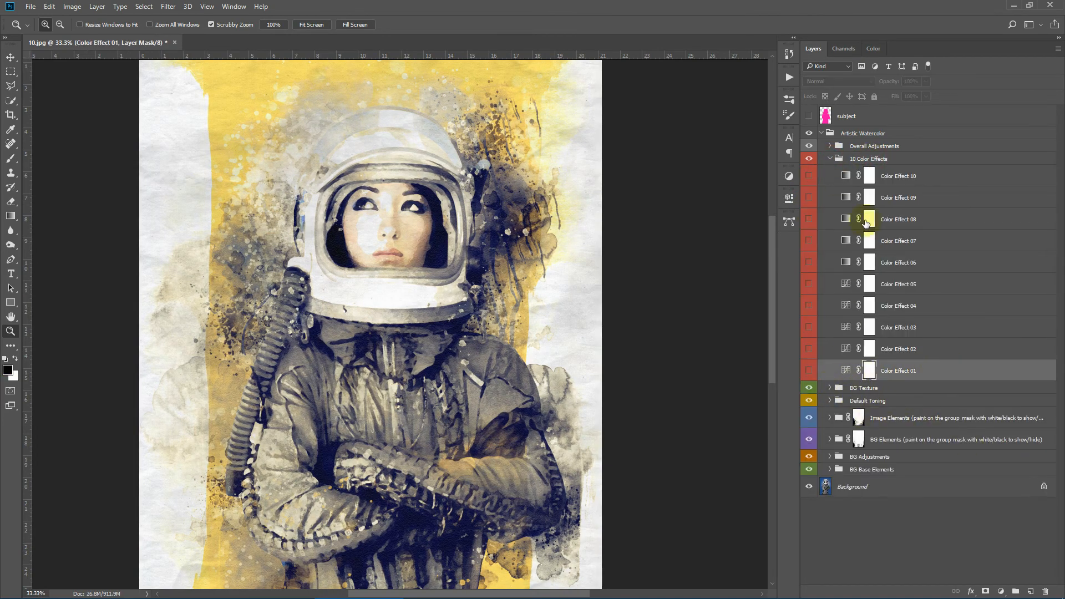
{"action": "left_click", "coordinate": [809, 370]}
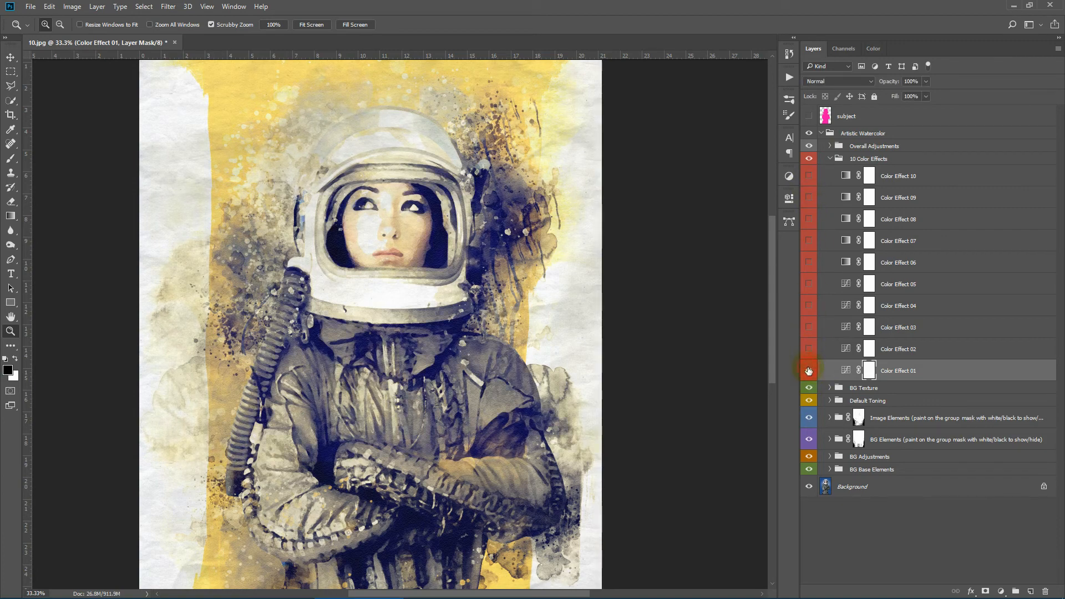
{"action": "left_click", "coordinate": [809, 371]}
{"action": "left_click", "coordinate": [809, 349]}
{"action": "left_click", "coordinate": [809, 349]}
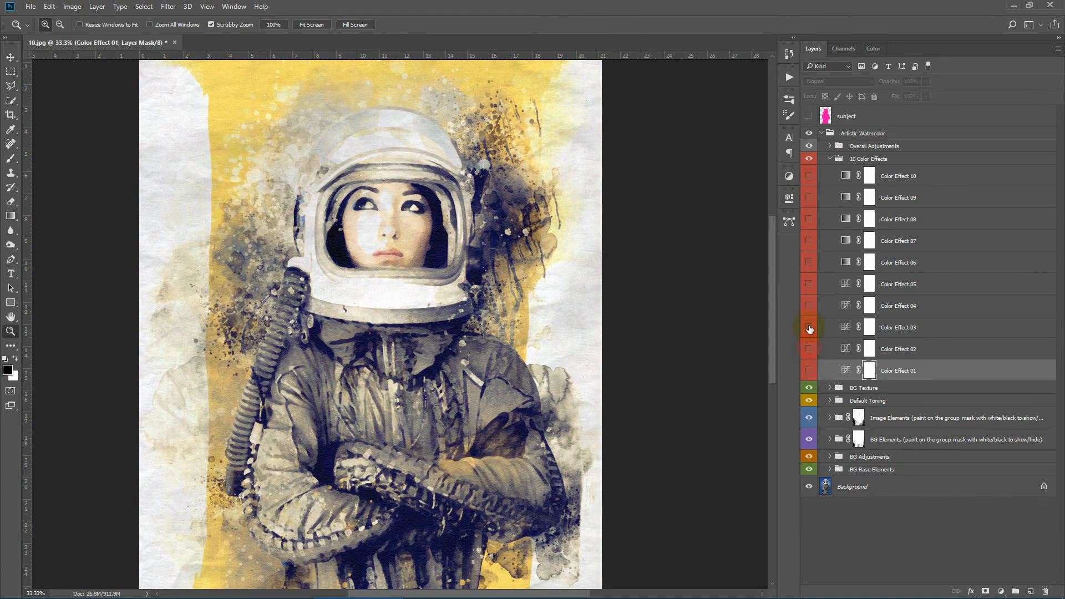
{"action": "left_click", "coordinate": [810, 327]}
{"action": "left_click", "coordinate": [810, 328]}
{"action": "left_click", "coordinate": [809, 306]}
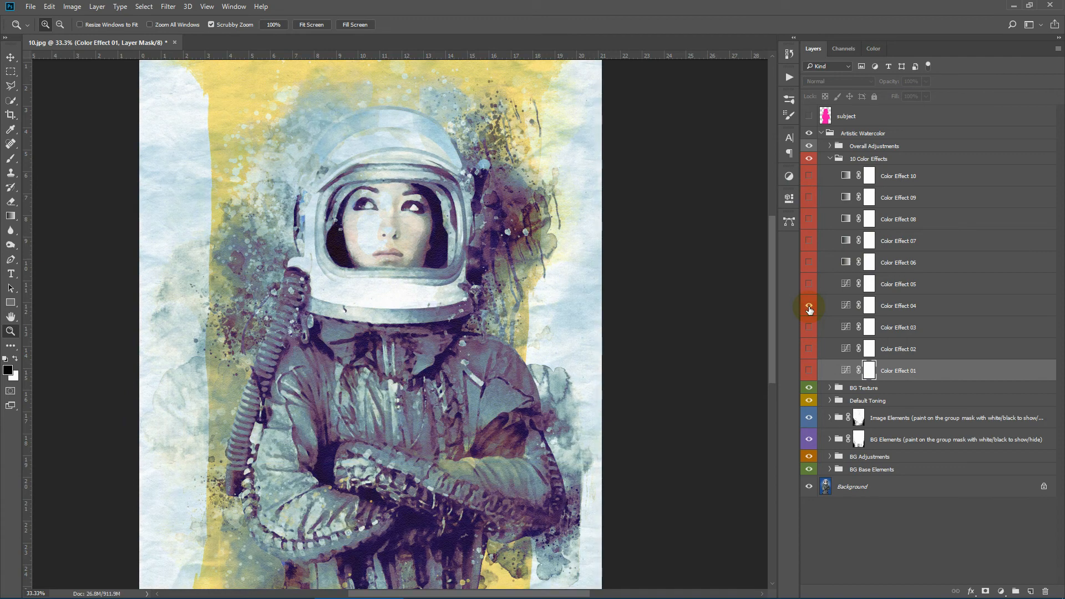
{"action": "left_click", "coordinate": [809, 306]}
{"action": "left_click", "coordinate": [808, 284]}
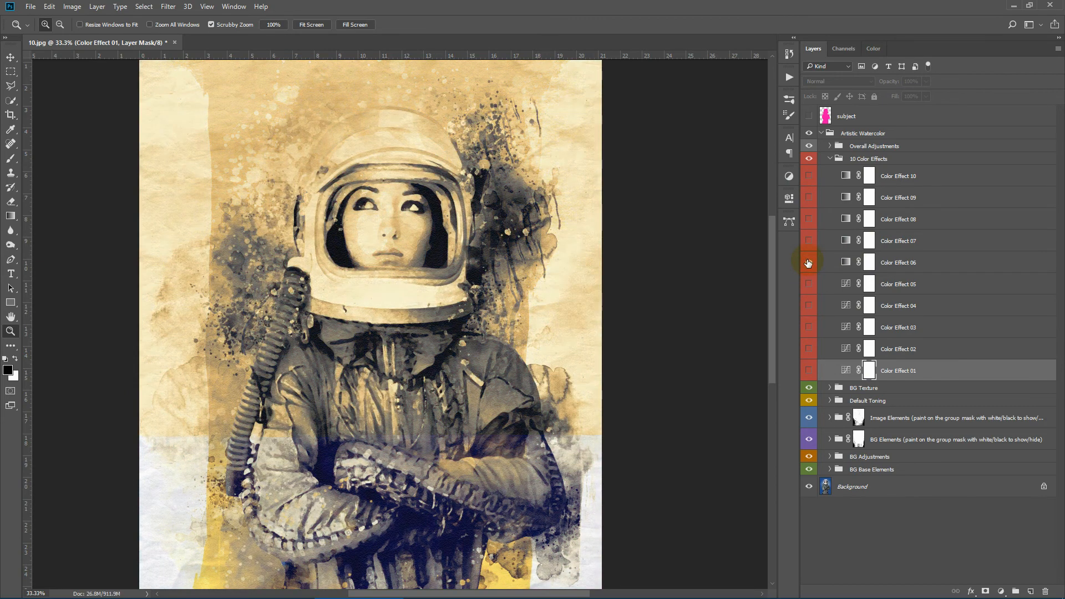
- Preview Color Effect 07 through Color Effect 10 one at a time, leaving each of them hidden
{"action": "left_click", "coordinate": [808, 242]}
{"action": "left_click", "coordinate": [809, 242]}
{"action": "left_click", "coordinate": [809, 220]}
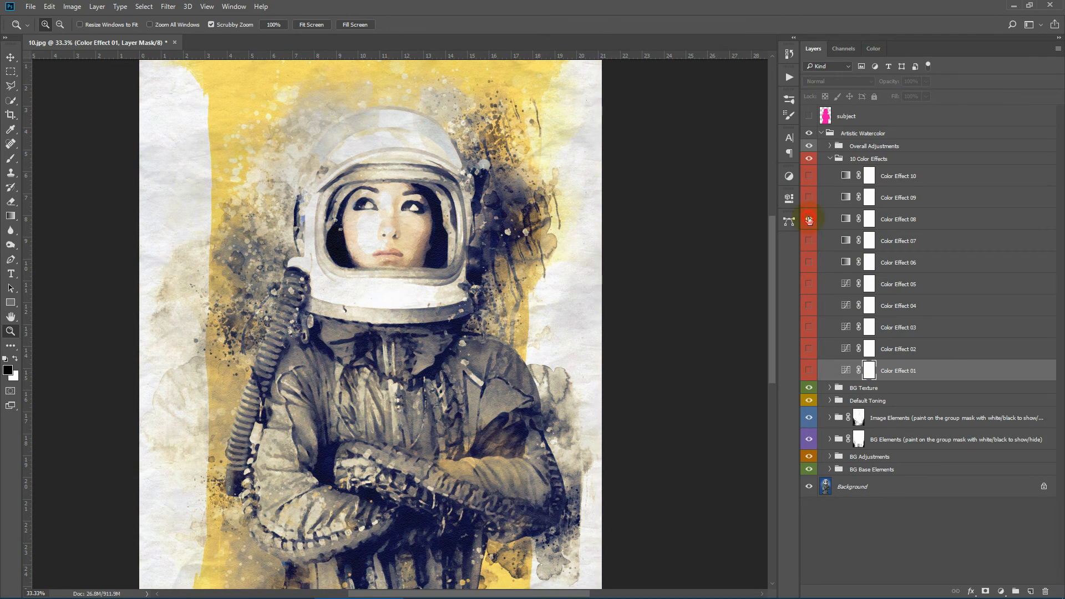
{"action": "left_click", "coordinate": [809, 220]}
{"action": "left_click", "coordinate": [809, 199]}
{"action": "left_click", "coordinate": [809, 198]}
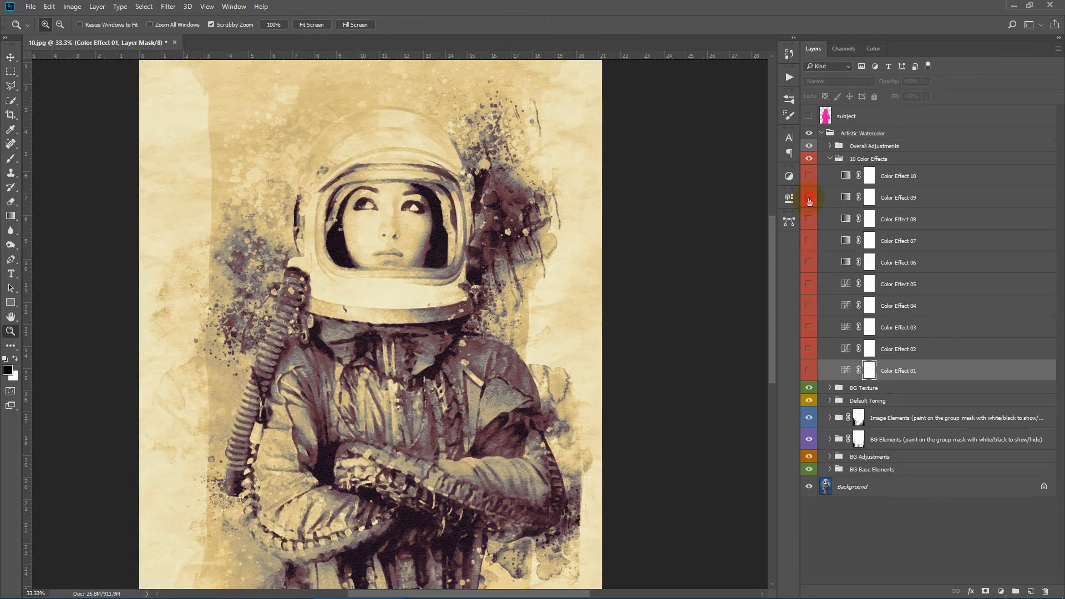
{"action": "left_click", "coordinate": [808, 177]}
{"action": "left_click", "coordinate": [808, 178]}
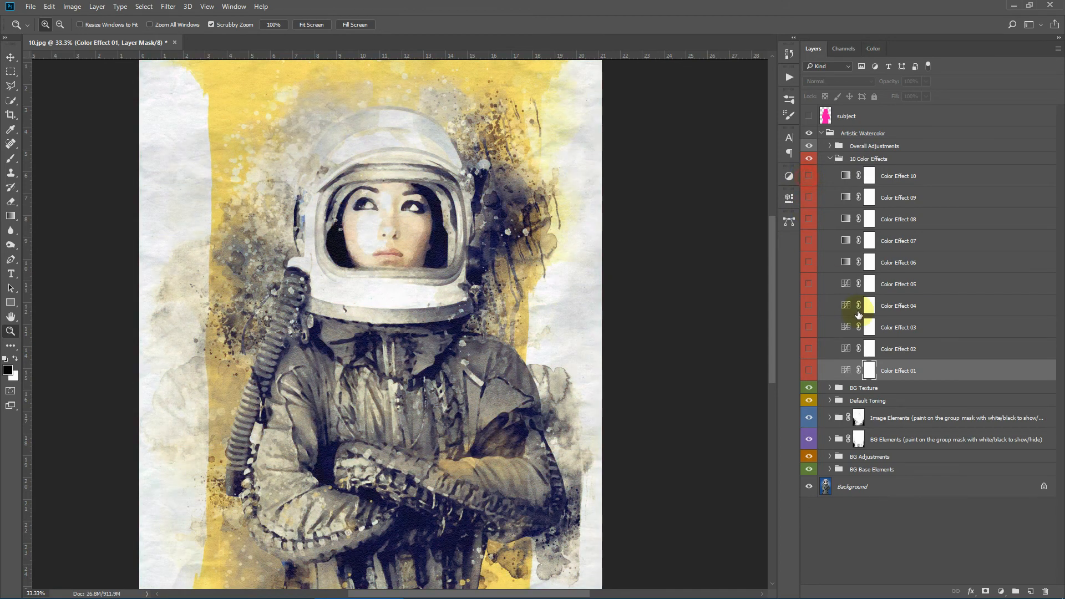
- Show Color Effect 10, target its layer mask and choose the artwcolor_br_01 brush for painting
{"action": "left_click", "coordinate": [306, 23]}
{"action": "left_click", "coordinate": [809, 176]}
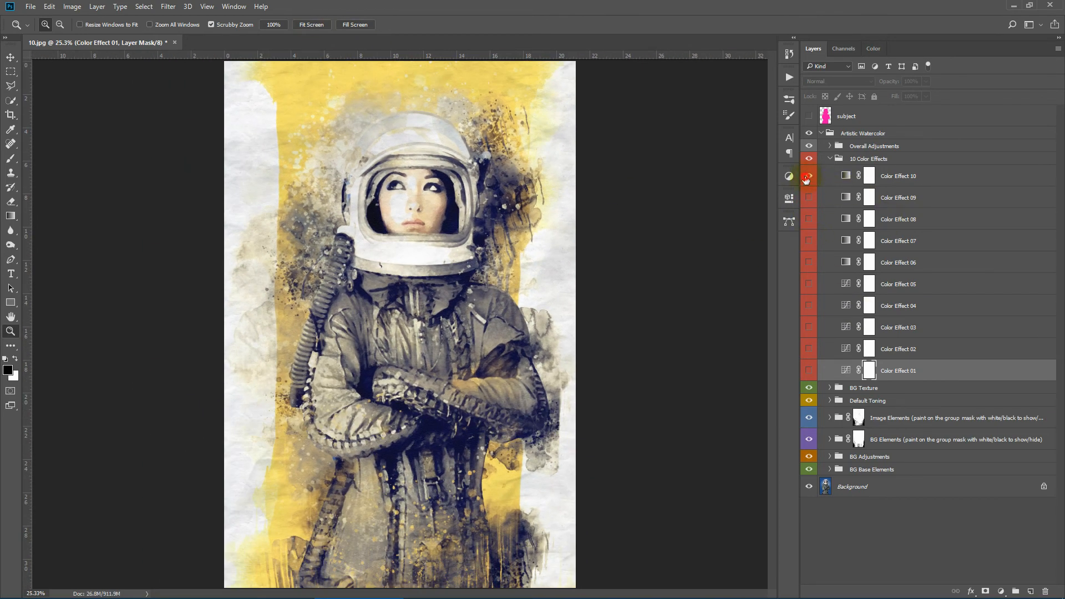
{"action": "left_click", "coordinate": [869, 178]}
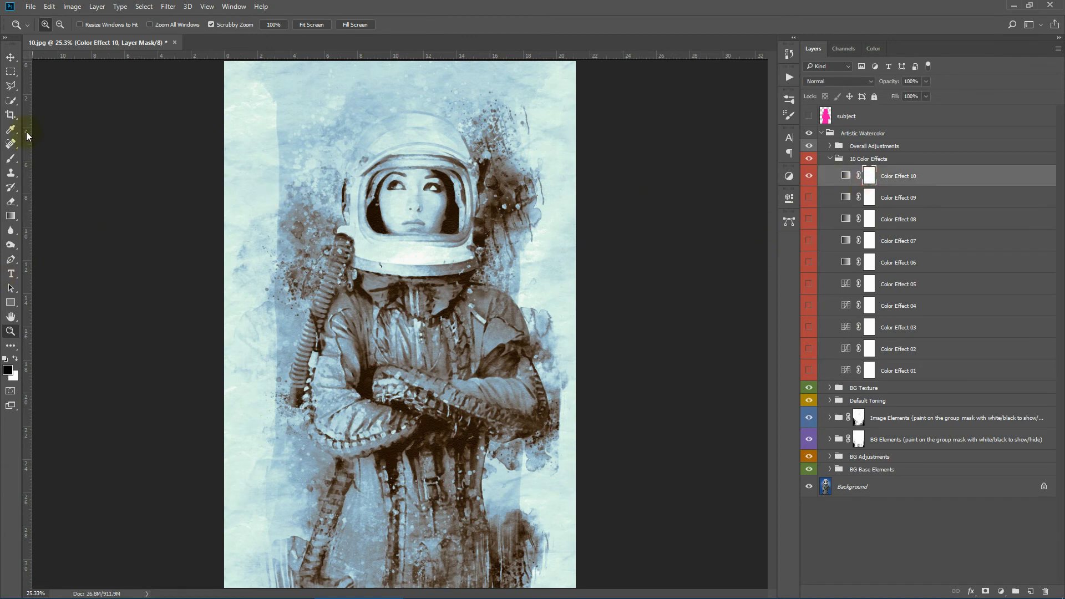
{"action": "left_click", "coordinate": [11, 158]}
{"action": "left_click", "coordinate": [53, 25]}
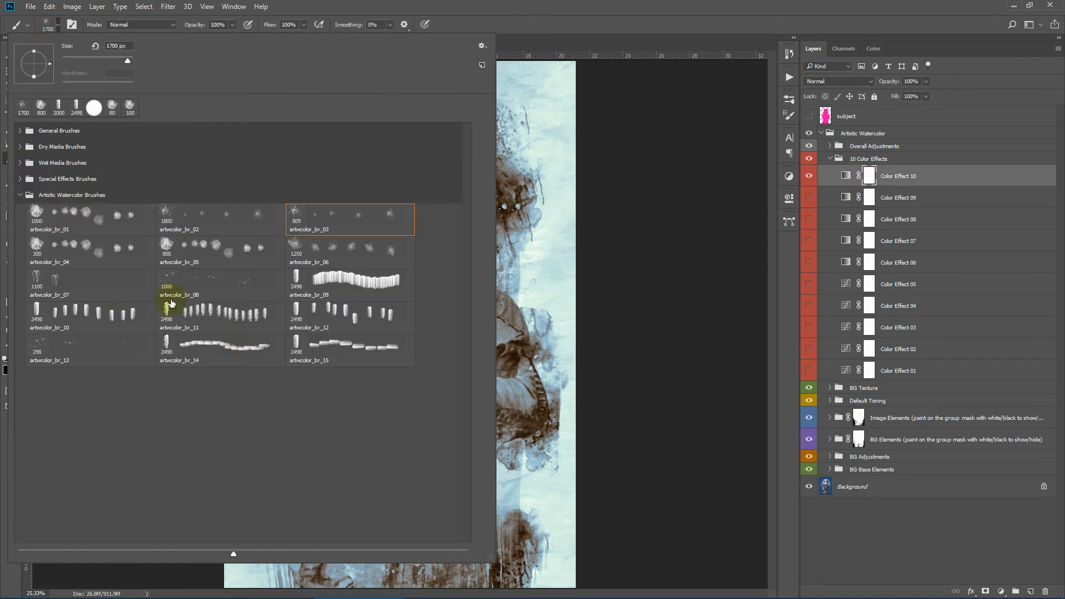
{"action": "left_click", "coordinate": [67, 227]}
{"action": "left_click", "coordinate": [537, 5]}
- Paint black splatters on the Color Effect 10 mask around the helmet and upper suit, enlarging the brush to 1400 px
{"action": "left_click", "coordinate": [503, 205]}
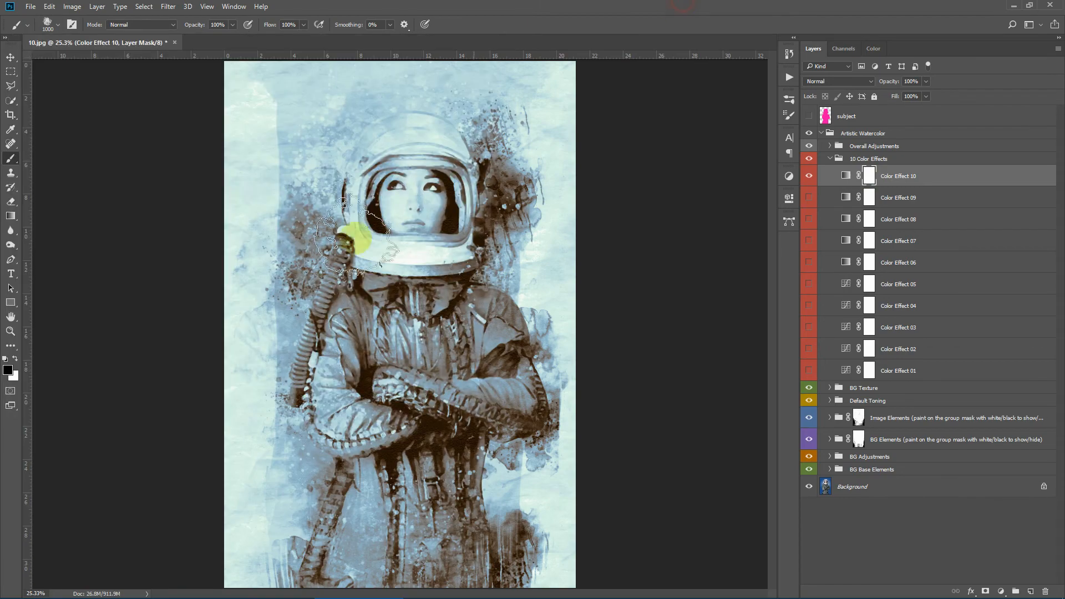
{"action": "left_click", "coordinate": [345, 264]}
{"action": "left_click", "coordinate": [272, 258]}
{"action": "left_click", "coordinate": [347, 408]}
{"action": "key", "text": "bracketright"}
{"action": "key", "text": "bracketright"}
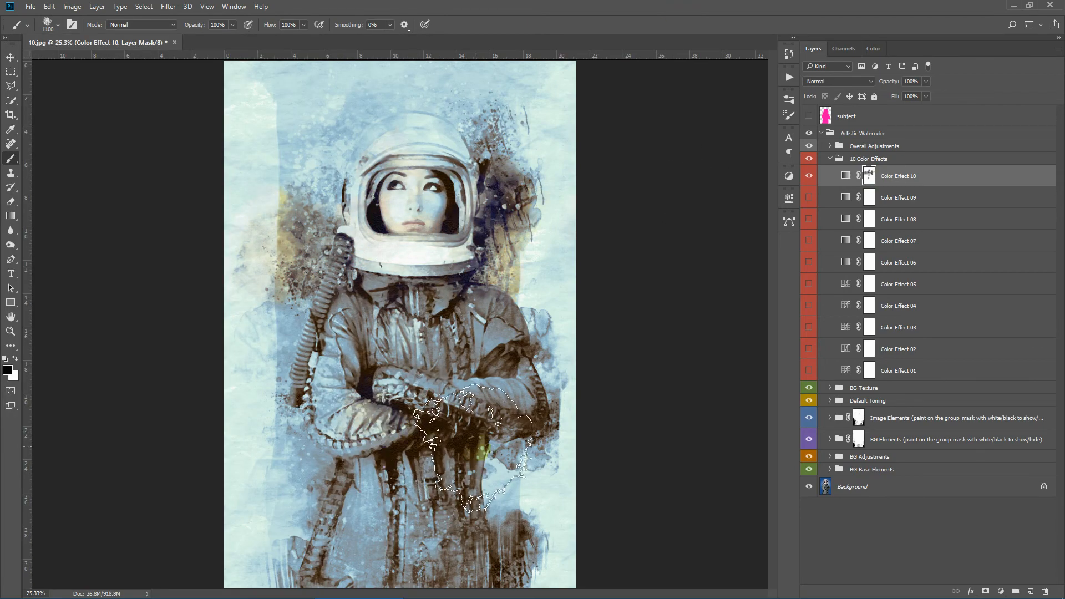
{"action": "left_click", "coordinate": [470, 388]}
{"action": "left_click", "coordinate": [488, 315]}
{"action": "left_click", "coordinate": [521, 151]}
{"action": "left_click", "coordinate": [497, 315]}
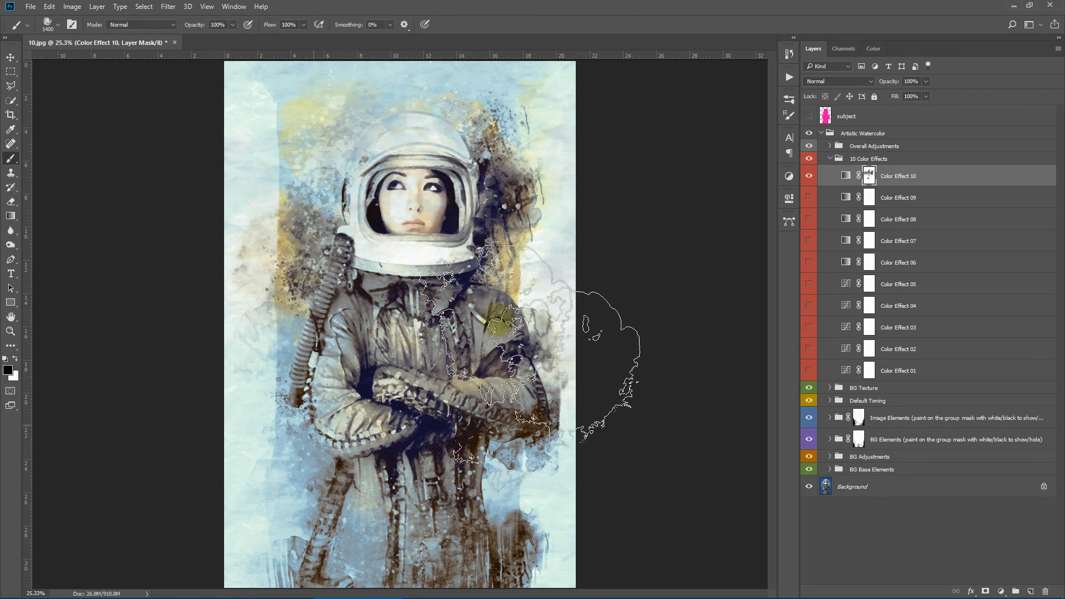
- Paint more black on the Color Effect 10 mask over the face, arms, lower suit and surrounding background
{"action": "left_click", "coordinate": [408, 180]}
{"action": "left_click", "coordinate": [418, 225]}
{"action": "left_click", "coordinate": [516, 450]}
{"action": "left_click", "coordinate": [300, 501]}
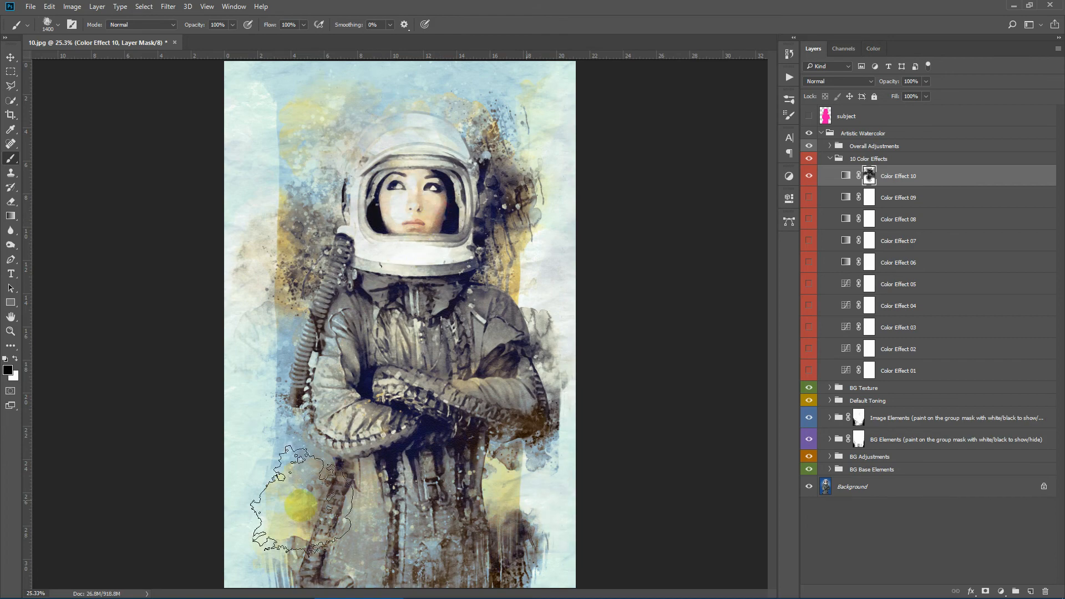
{"action": "left_click", "coordinate": [418, 404]}
{"action": "left_click", "coordinate": [280, 411]}
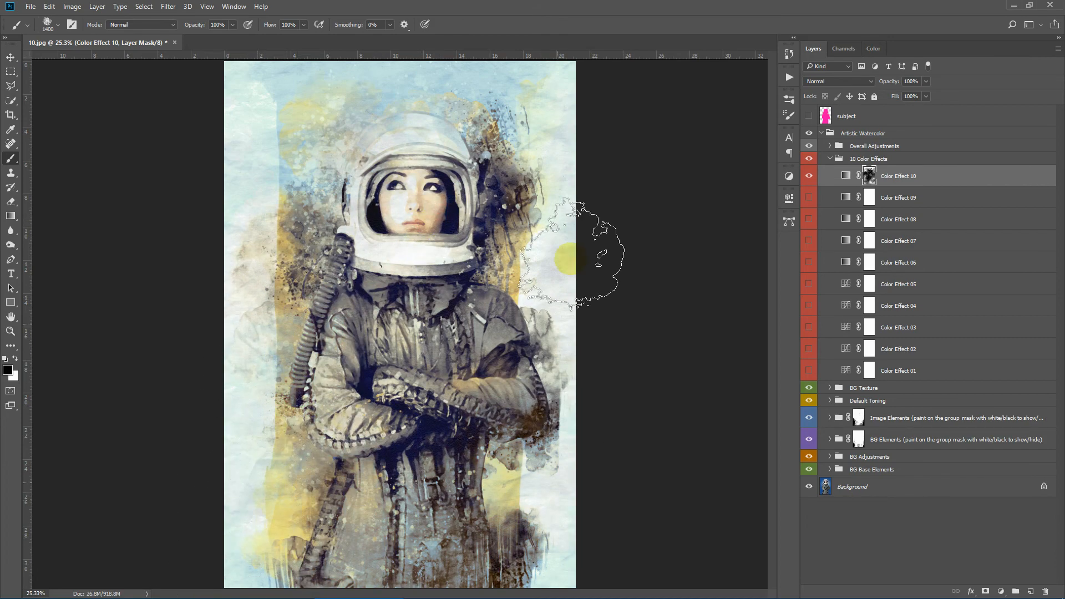
{"action": "left_click", "coordinate": [442, 201]}
{"action": "left_click", "coordinate": [414, 244]}
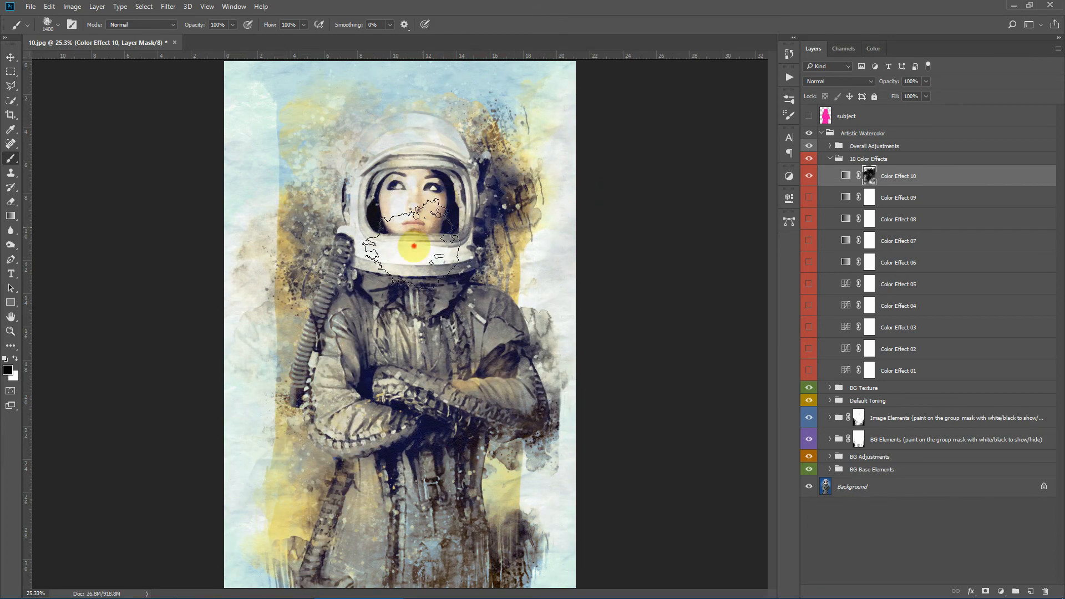
{"action": "left_click", "coordinate": [409, 315]}
{"action": "left_click", "coordinate": [362, 397]}
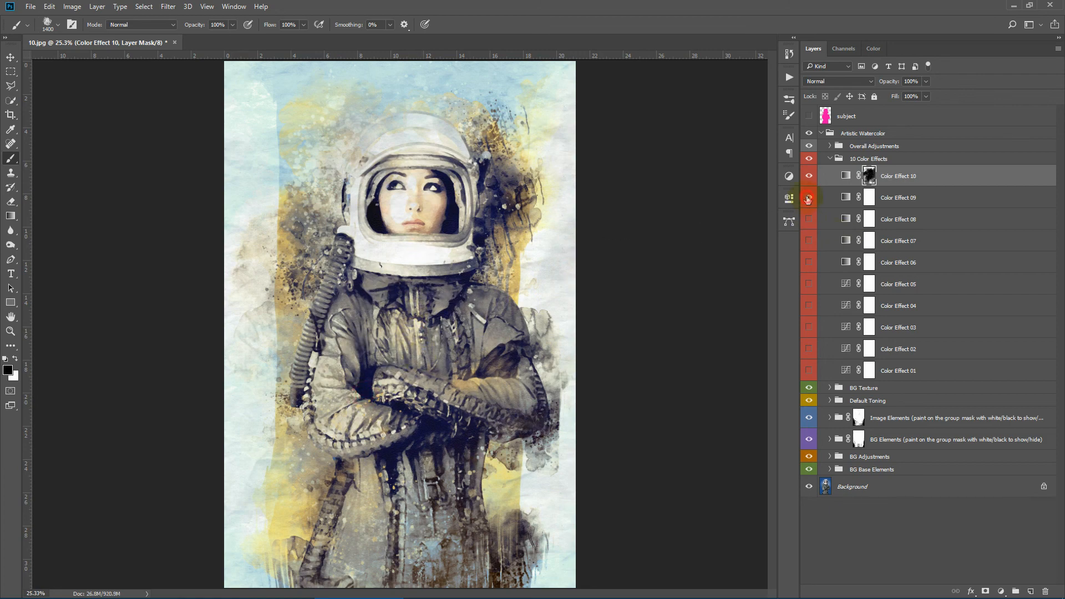
- Show Color Effect 09 and paint black on its mask over the astronaut, reducing the brush to 1300 px
{"action": "left_click", "coordinate": [809, 198]}
{"action": "left_click", "coordinate": [870, 197]}
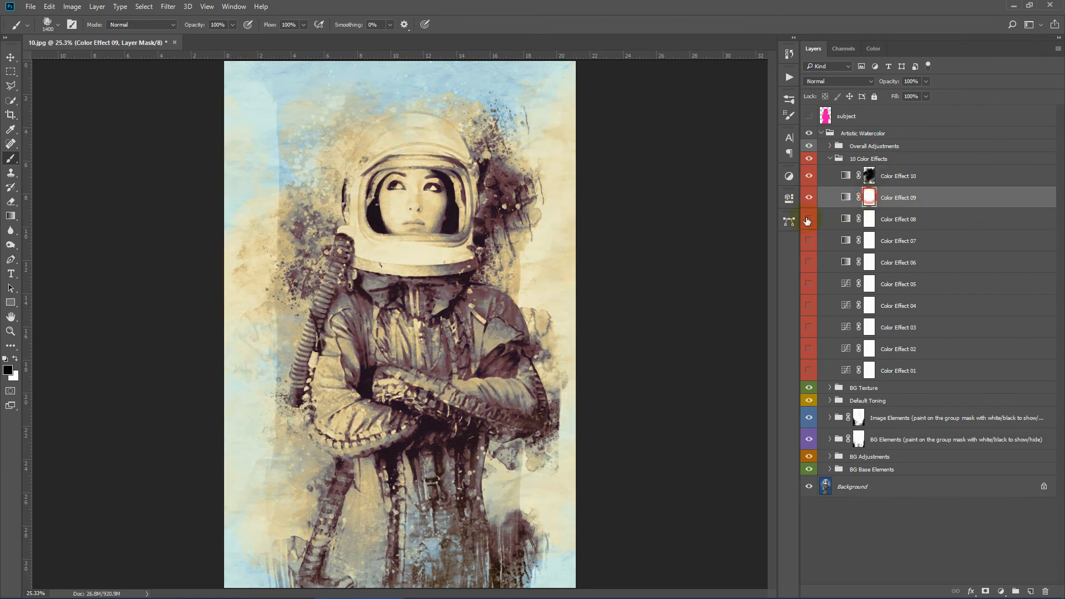
{"action": "mouse_move", "coordinate": [376, 110]}
{"action": "left_mouse_down"}
{"action": "mouse_move", "coordinate": [310, 123]}
{"action": "mouse_move", "coordinate": [640, 214]}
{"action": "mouse_move", "coordinate": [130, 347]}
{"action": "mouse_move", "coordinate": [282, 486]}
{"action": "mouse_move", "coordinate": [428, 397]}
{"action": "left_mouse_up"}
{"action": "key", "text": "bracketleft"}
{"action": "left_click", "coordinate": [385, 210]}
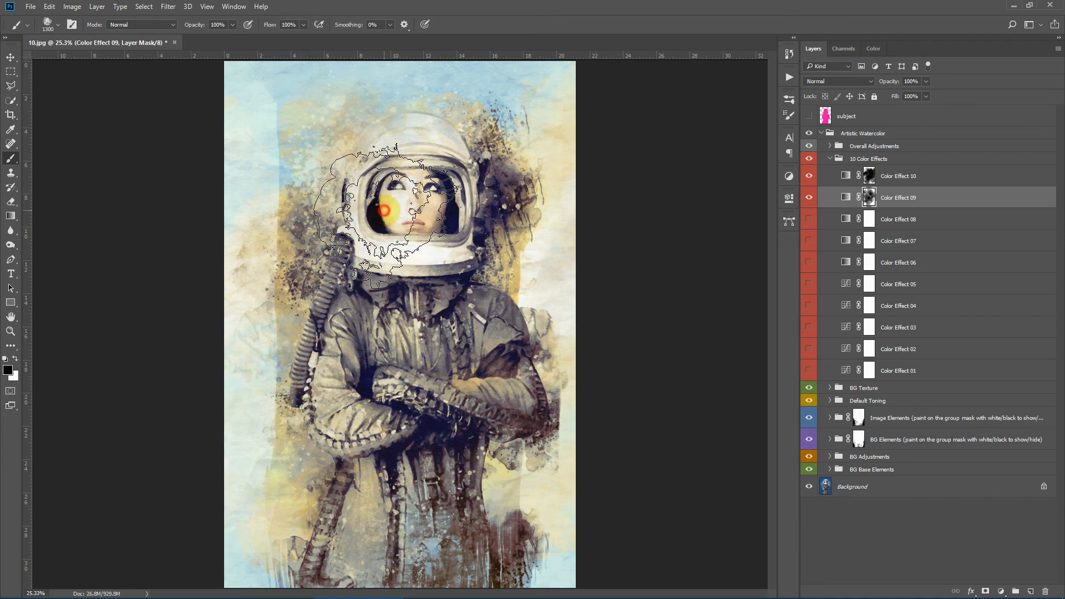
{"action": "mouse_move", "coordinate": [385, 211]}
{"action": "left_mouse_down"}
{"action": "mouse_move", "coordinate": [405, 209]}
{"action": "mouse_move", "coordinate": [410, 269]}
{"action": "left_mouse_up"}
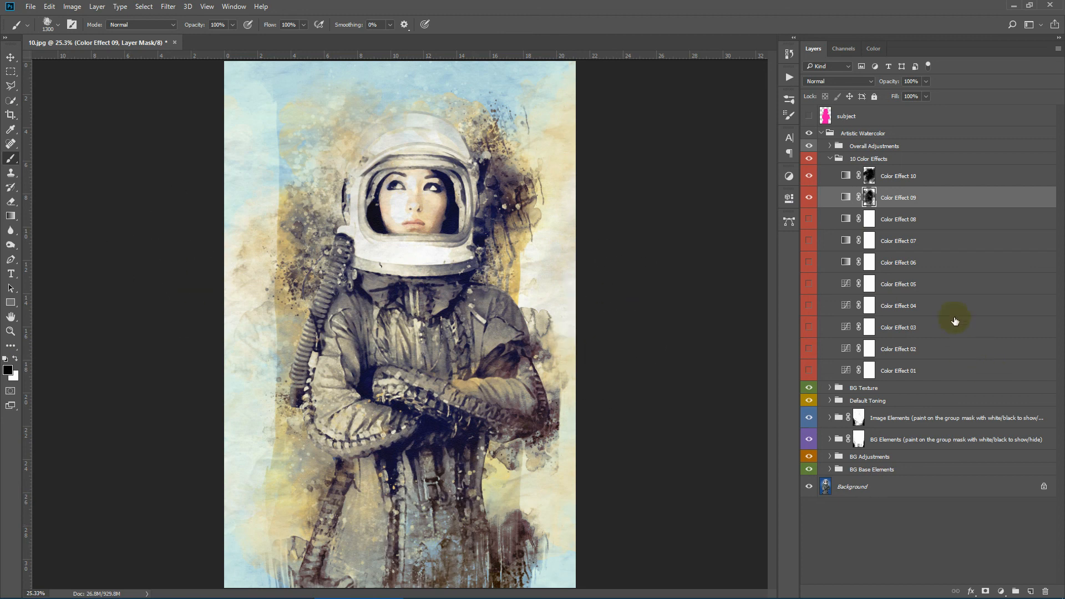
- Hide Color Effect 09 and Color Effect 10, and switch the expanded group from 10 Color Effects to Overall Adjustments
{"action": "left_click", "coordinate": [810, 198]}
{"action": "left_click", "coordinate": [810, 177]}
{"action": "left_click", "coordinate": [830, 160]}
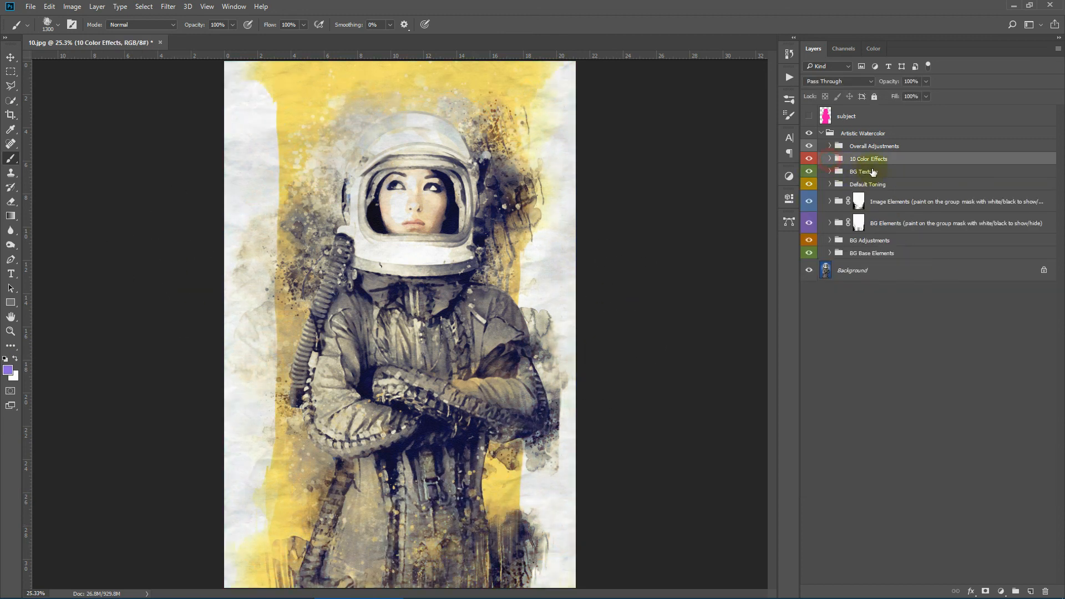
{"action": "left_click", "coordinate": [911, 148]}
{"action": "left_click", "coordinate": [830, 146]}
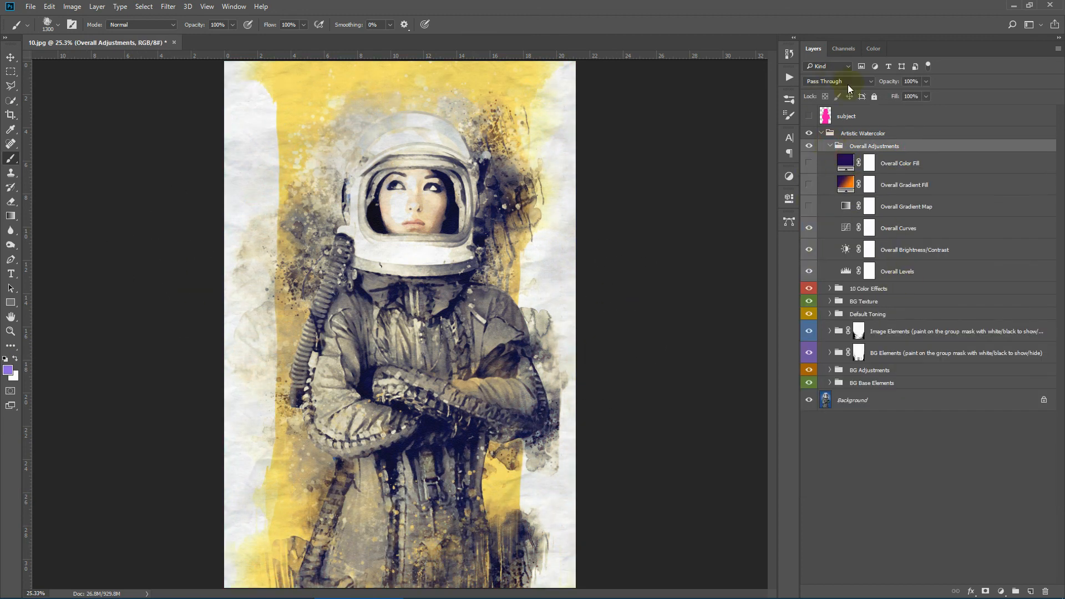
- Set the Overall Levels input black point to 12 and the white point to 249
{"action": "double_click", "coordinate": [844, 272]}
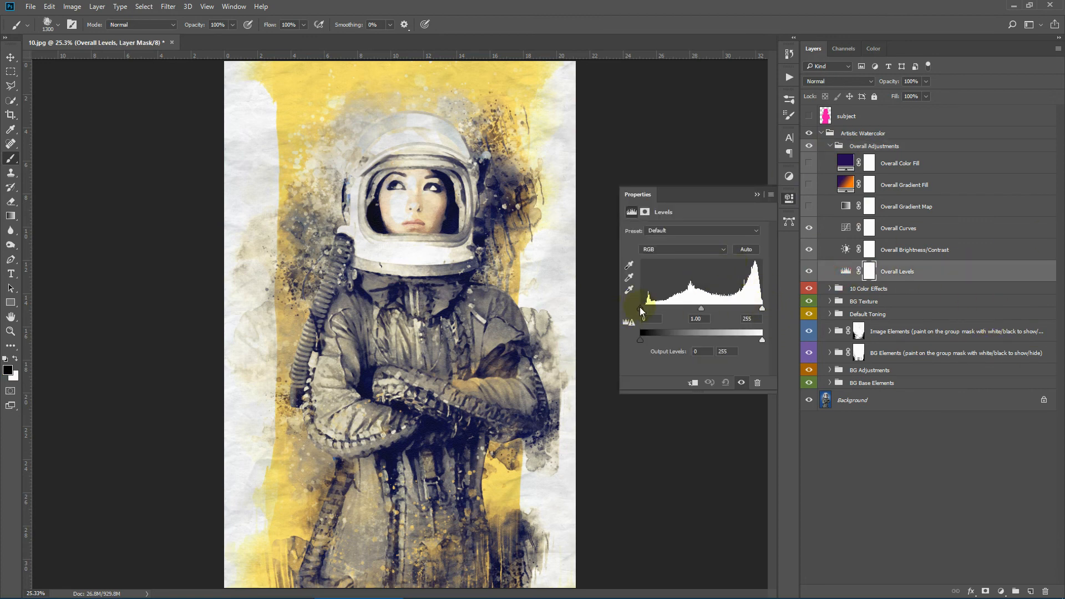
{"action": "mouse_move", "coordinate": [641, 308]}
{"action": "left_mouse_down"}
{"action": "mouse_move", "coordinate": [653, 313]}
{"action": "mouse_move", "coordinate": [646, 308]}
{"action": "left_mouse_up"}
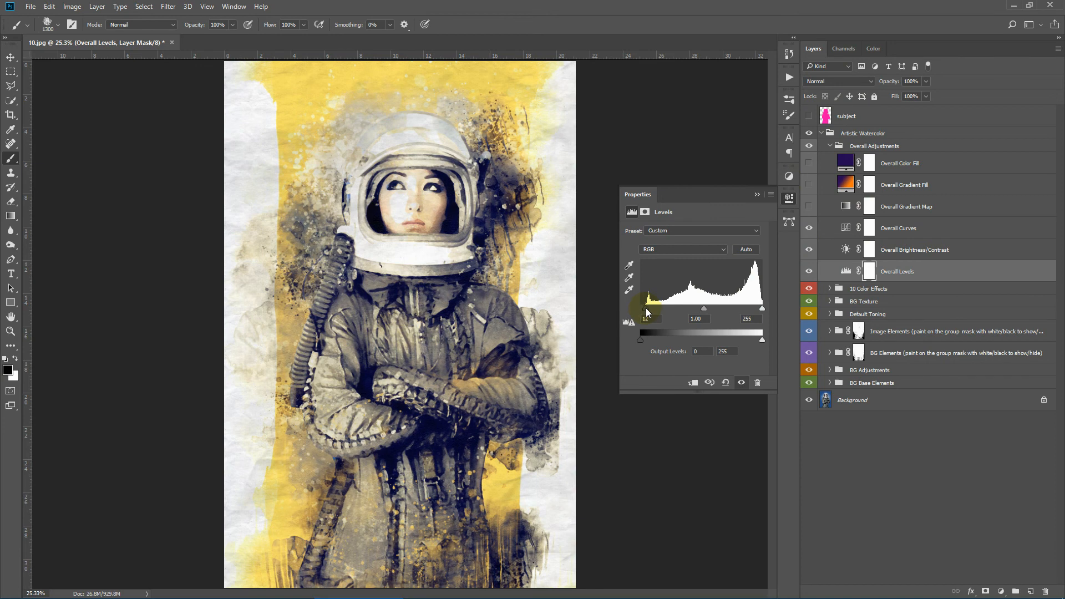
{"action": "left_click_drag", "start_coordinate": [763, 308], "coordinate": [761, 309]}
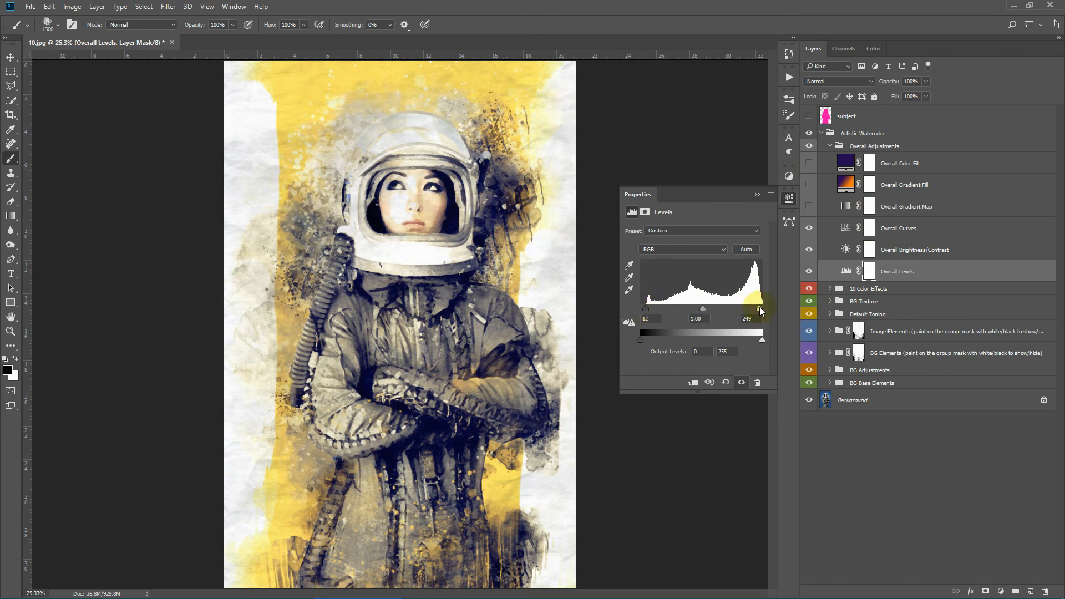
{"action": "left_click", "coordinate": [756, 194]}
- Adjust Overall Brightness/Contrast with brightness at 0 and contrast at about 5
{"action": "left_click", "coordinate": [942, 250]}
{"action": "double_click", "coordinate": [844, 249]}
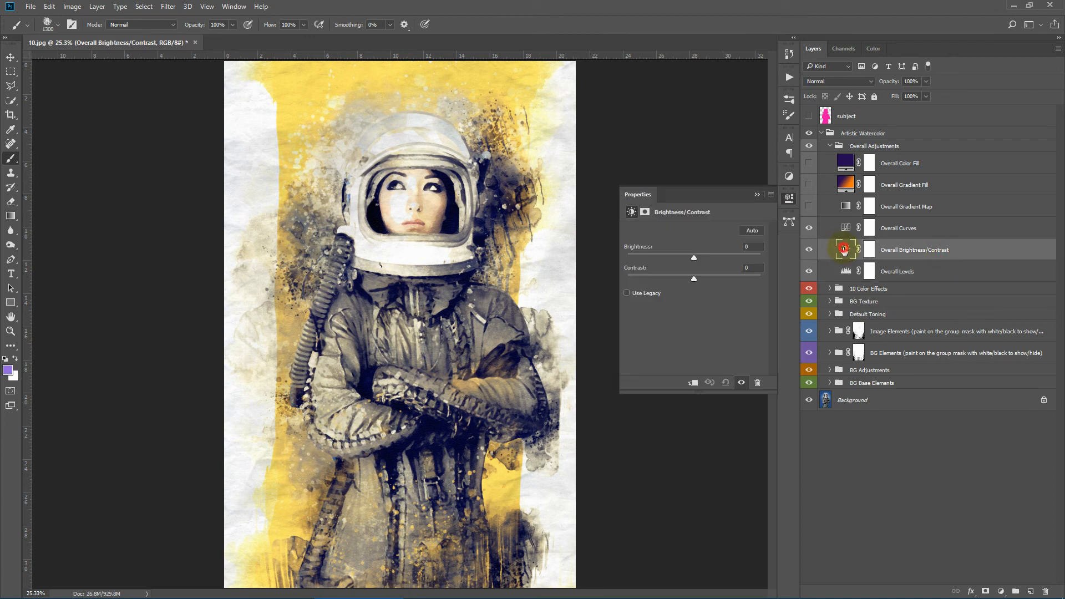
{"action": "left_click_drag", "start_coordinate": [710, 256], "coordinate": [697, 255]}
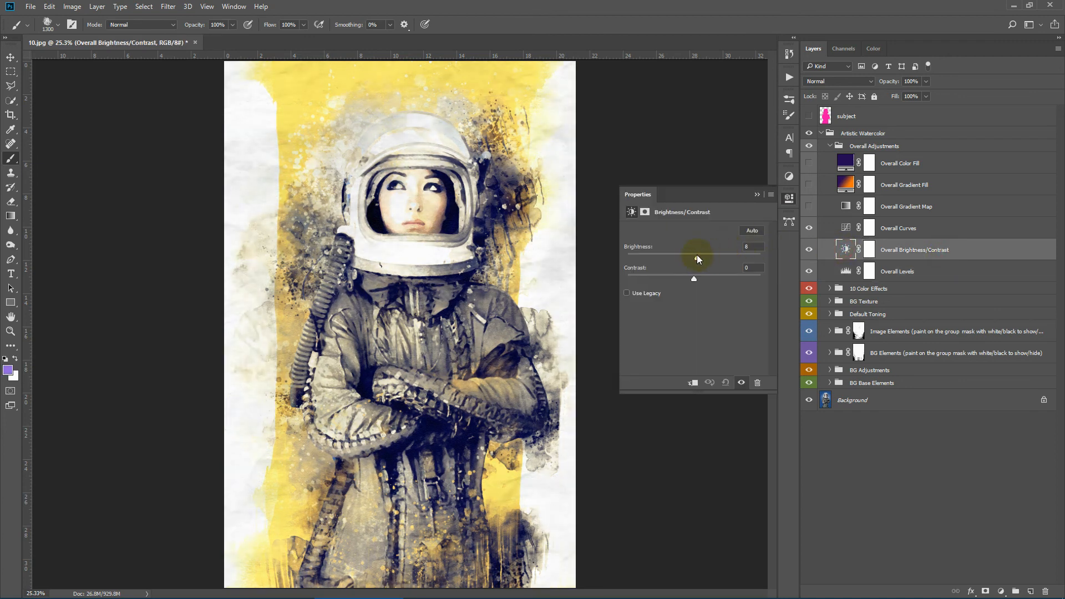
{"action": "left_click", "coordinate": [748, 246]}
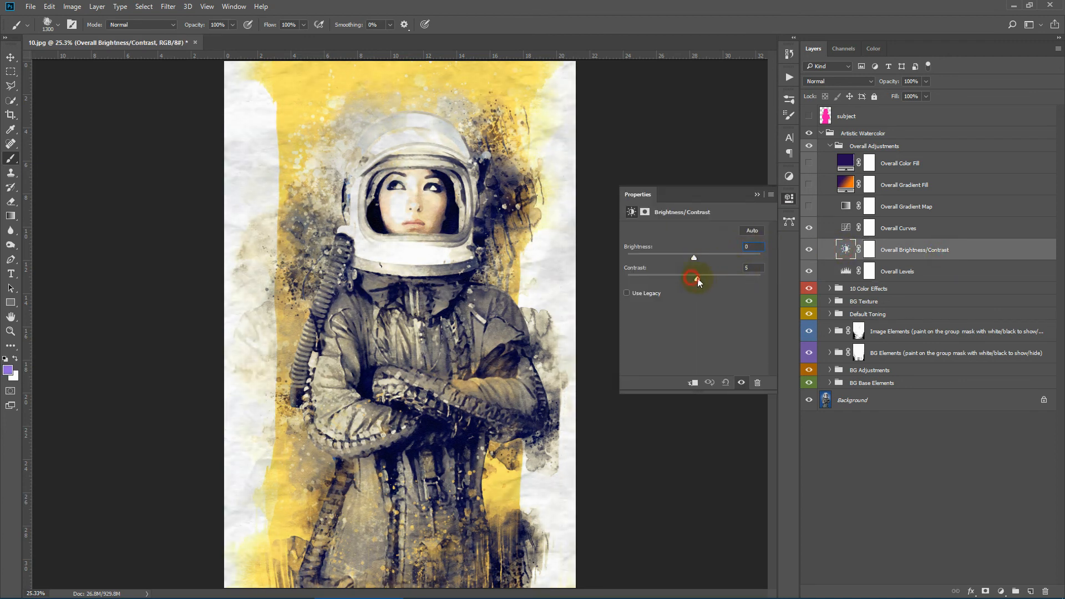
{"action": "left_click", "coordinate": [757, 195]}
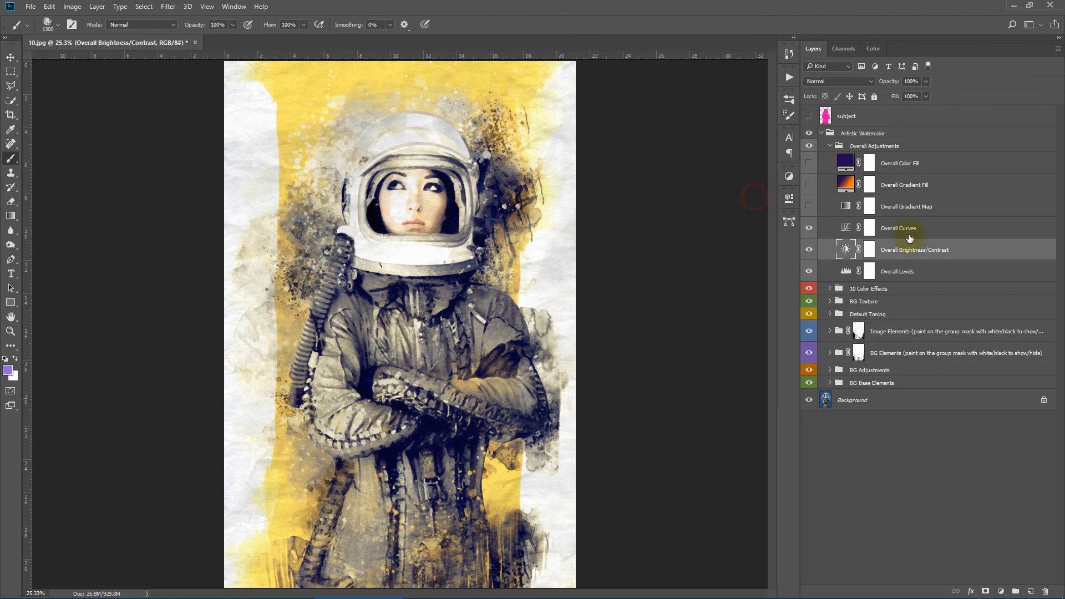
- Reshape the Blue channel curve in Overall Curves with points in the shadows, midtones and highlights, and hide the layer
{"action": "left_click", "coordinate": [910, 228]}
{"action": "double_click", "coordinate": [846, 228]}
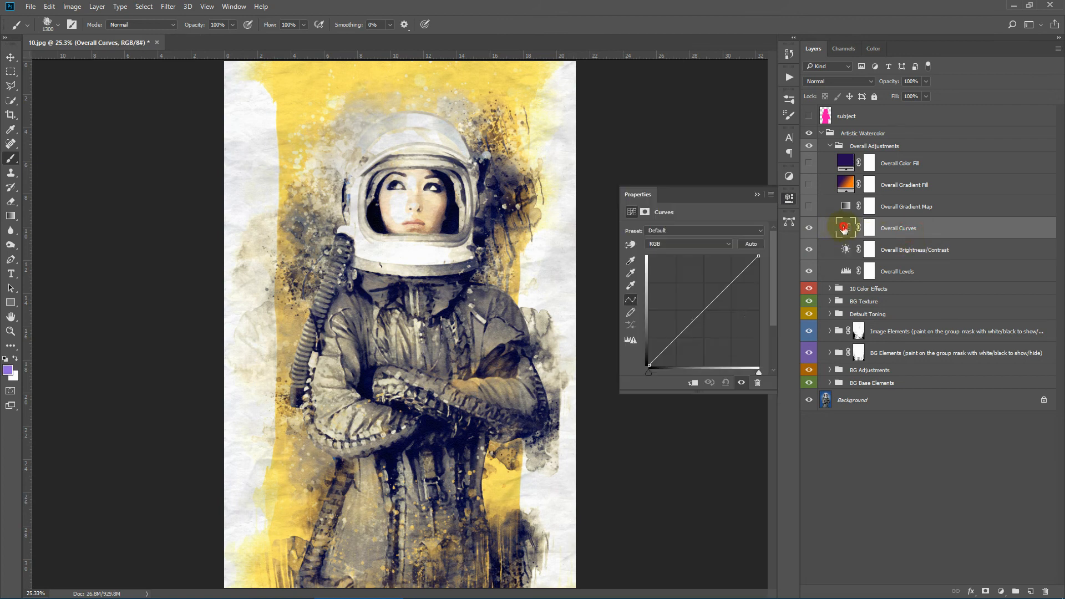
{"action": "left_click", "coordinate": [682, 244]}
{"action": "left_click", "coordinate": [691, 273]}
{"action": "left_click", "coordinate": [700, 309]}
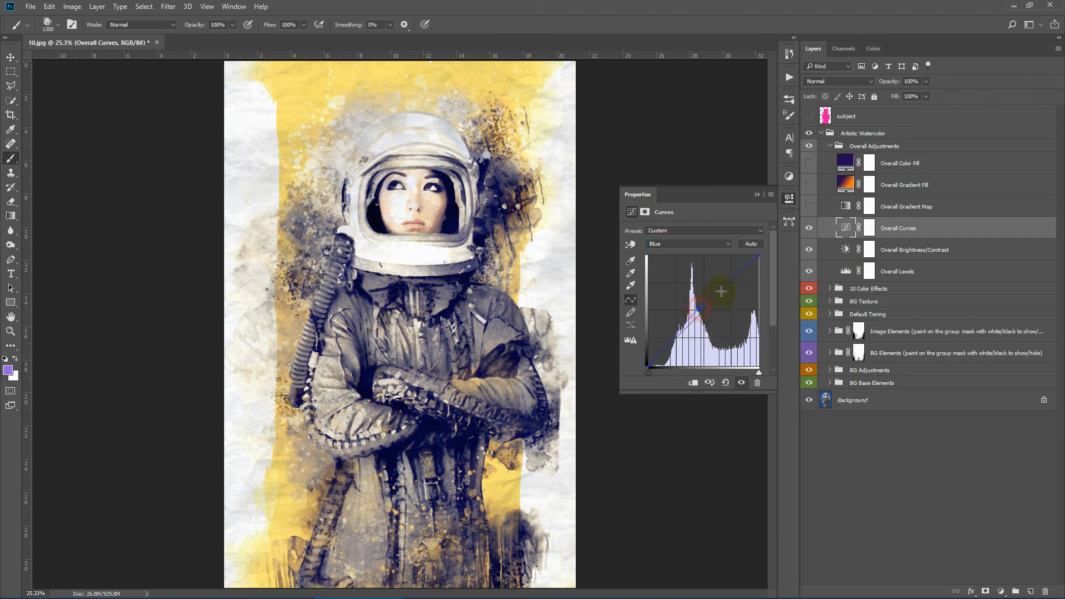
{"action": "mouse_move", "coordinate": [722, 291]}
{"action": "left_mouse_down"}
{"action": "mouse_move", "coordinate": [716, 283]}
{"action": "mouse_move", "coordinate": [730, 291]}
{"action": "left_mouse_up"}
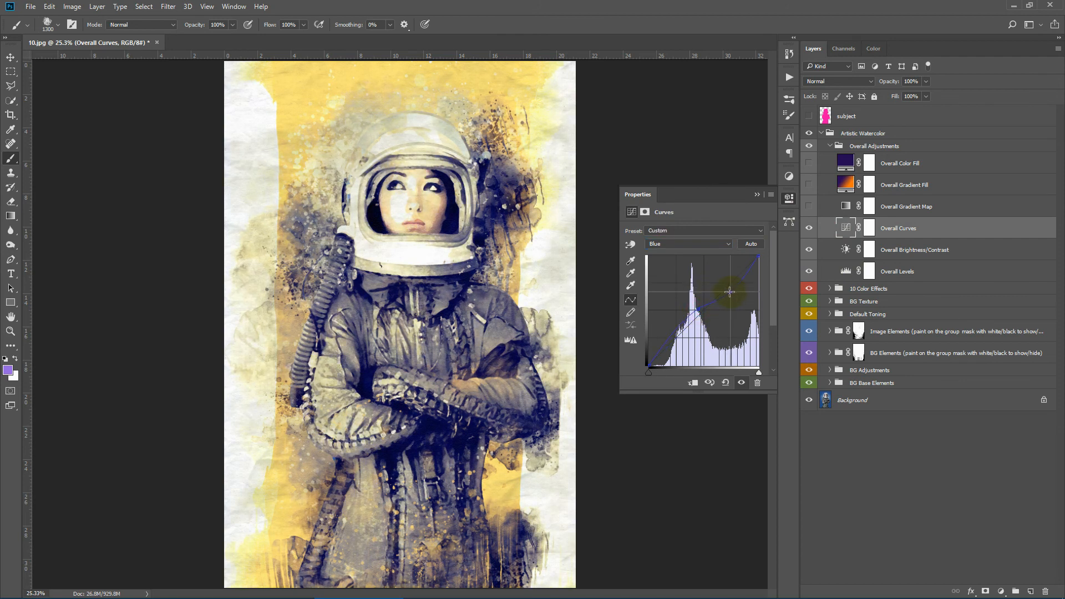
{"action": "left_click_drag", "start_coordinate": [684, 329], "coordinate": [680, 328]}
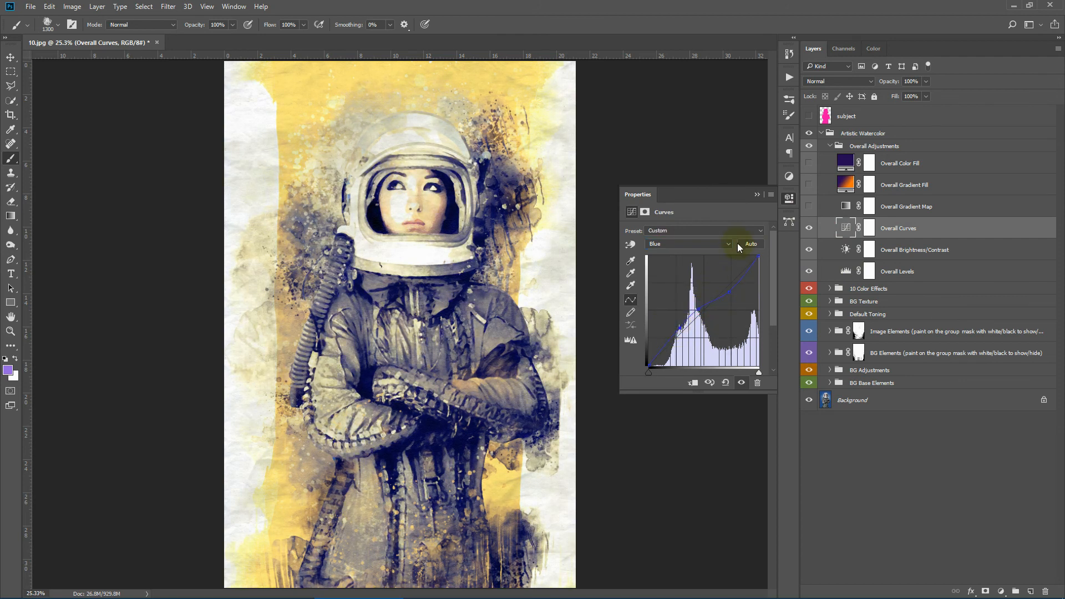
{"action": "left_click", "coordinate": [758, 195]}
{"action": "left_click", "coordinate": [809, 228]}
- Show Overall Gradient Map, try out gradient presets such as Gold-Selenium 1, cancel the change and hide the layer again
{"action": "left_click", "coordinate": [927, 207]}
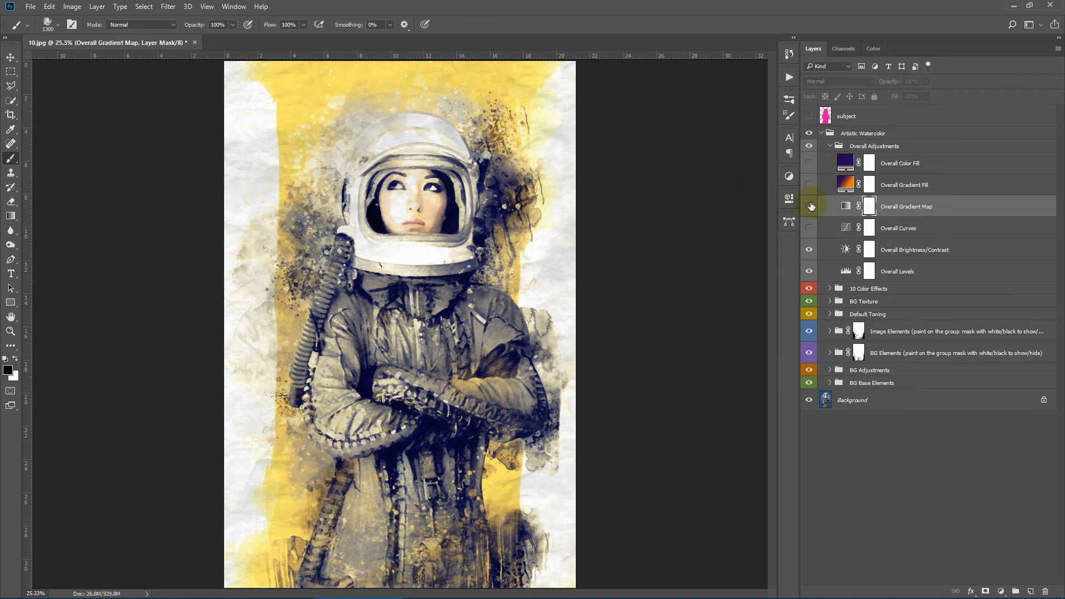
{"action": "left_click", "coordinate": [809, 207]}
{"action": "double_click", "coordinate": [842, 207]}
{"action": "left_click", "coordinate": [699, 227]}
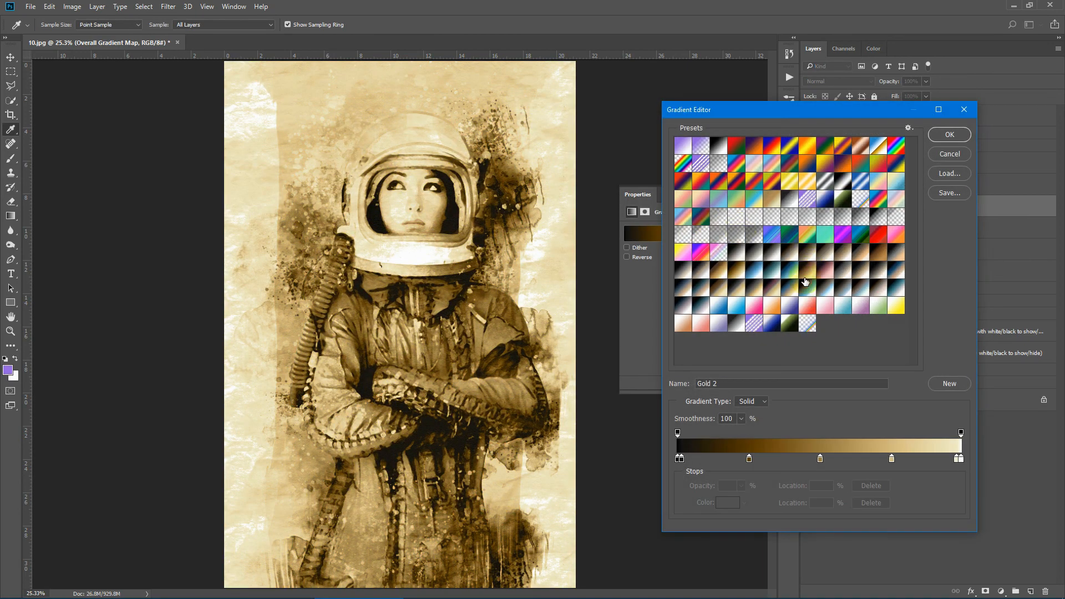
{"action": "left_click", "coordinate": [818, 289]}
{"action": "left_click", "coordinate": [790, 288]}
{"action": "left_click", "coordinate": [754, 288]}
{"action": "left_click", "coordinate": [736, 288]}
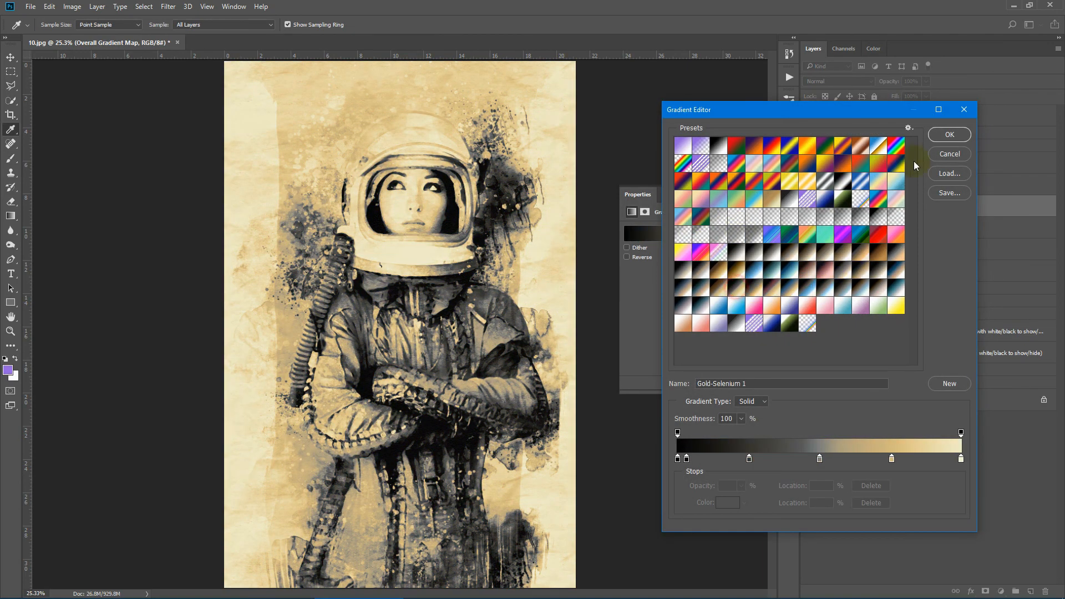
{"action": "left_click", "coordinate": [972, 112]}
{"action": "left_click", "coordinate": [757, 194]}
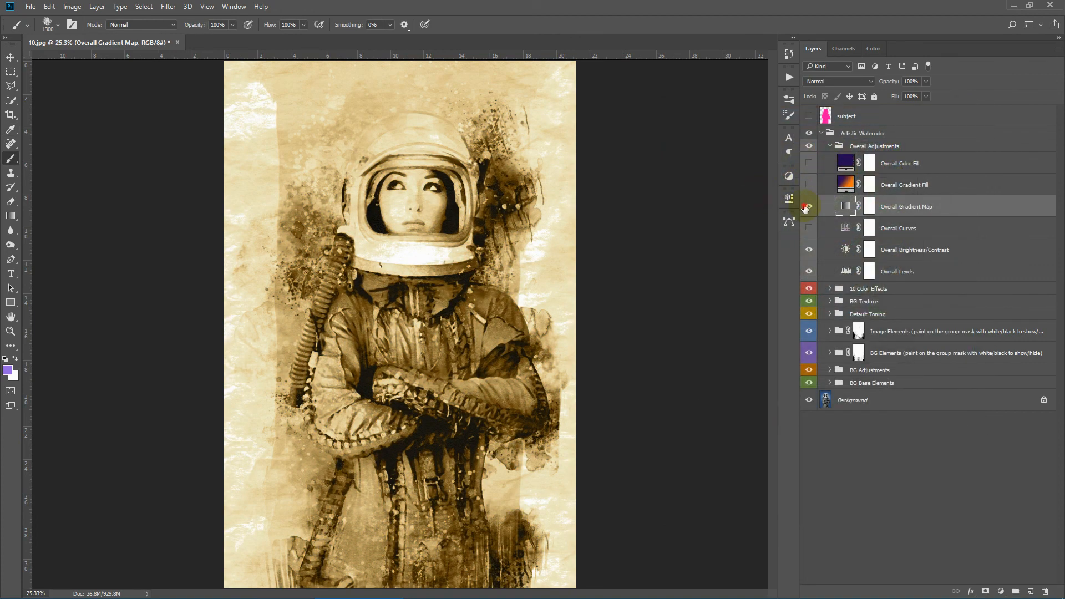
{"action": "left_click", "coordinate": [809, 206]}
- Show Overall Gradient Fill and change the orange end stop of its violet-orange gradient to a soft yellow
{"action": "left_click", "coordinate": [846, 185]}
{"action": "left_click", "coordinate": [809, 184]}
{"action": "double_click", "coordinate": [848, 183]}
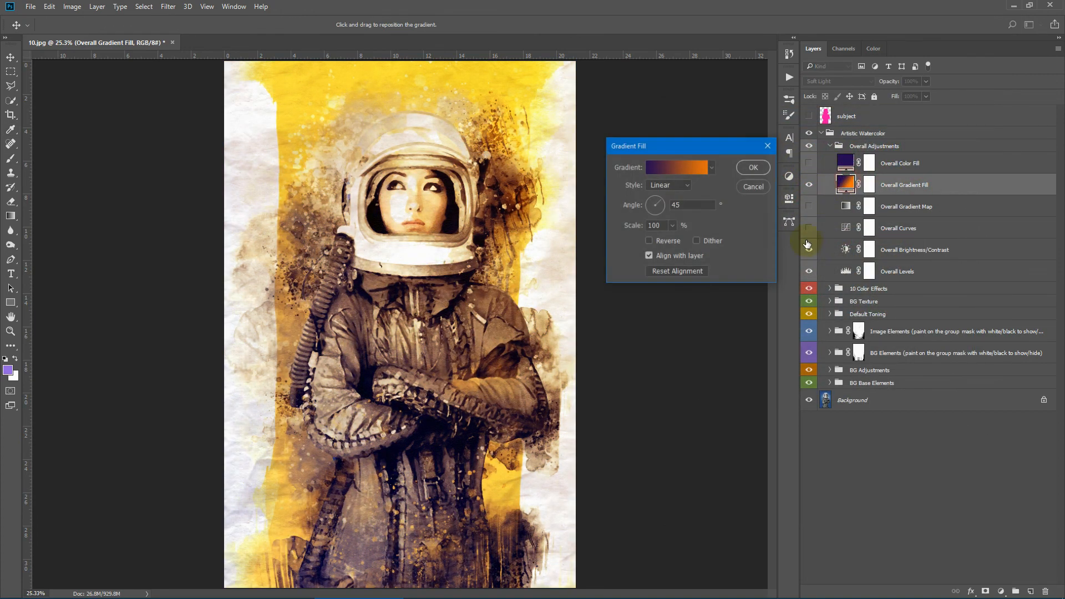
{"action": "left_click", "coordinate": [689, 169]}
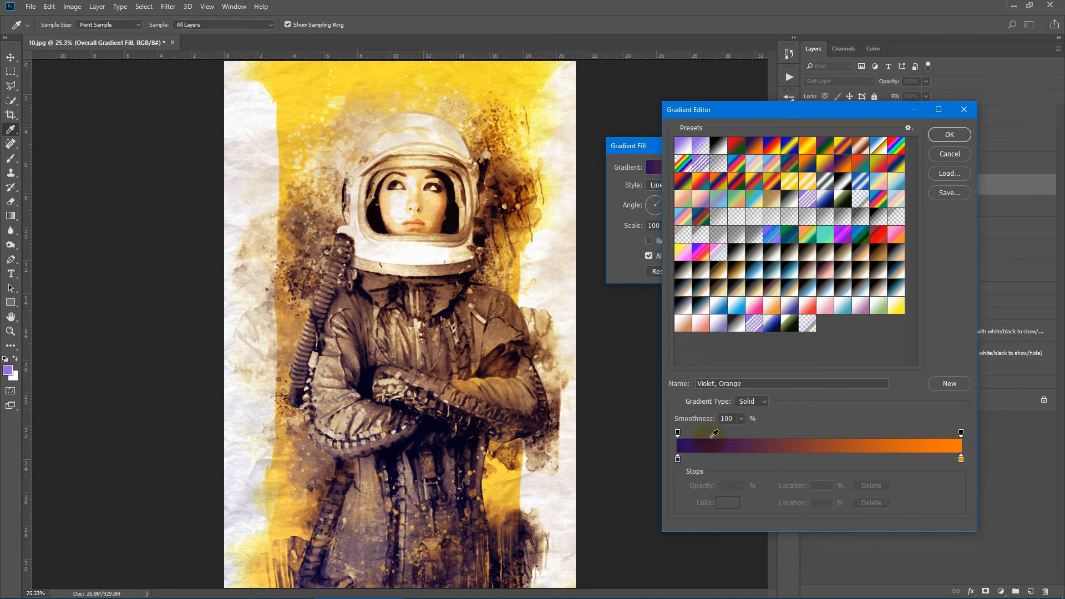
{"action": "double_click", "coordinate": [961, 459]}
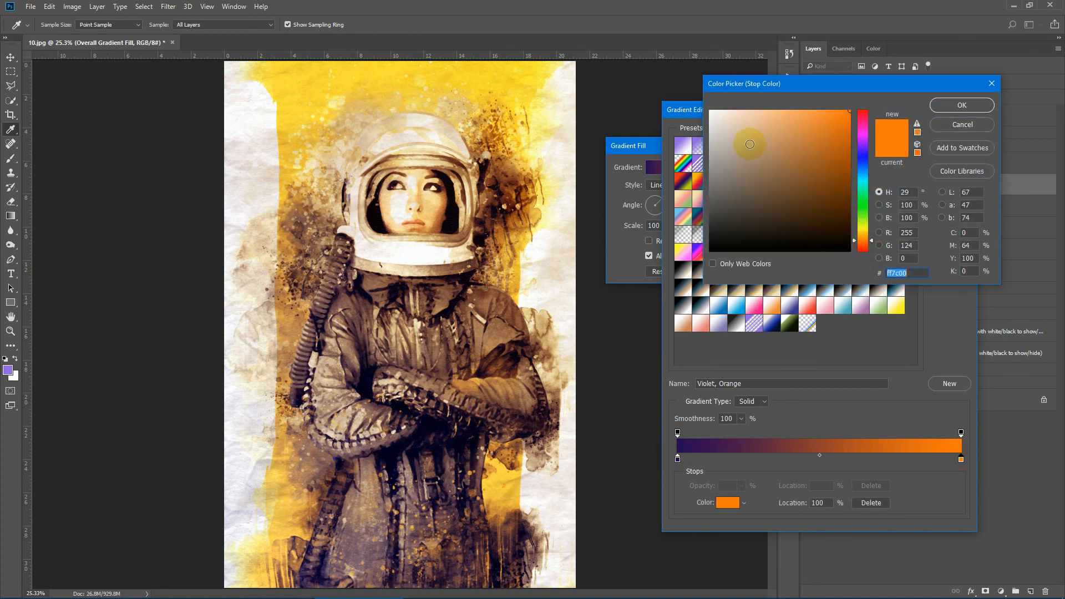
{"action": "left_click", "coordinate": [863, 240]}
{"action": "left_click_drag", "start_coordinate": [861, 237], "coordinate": [863, 234]}
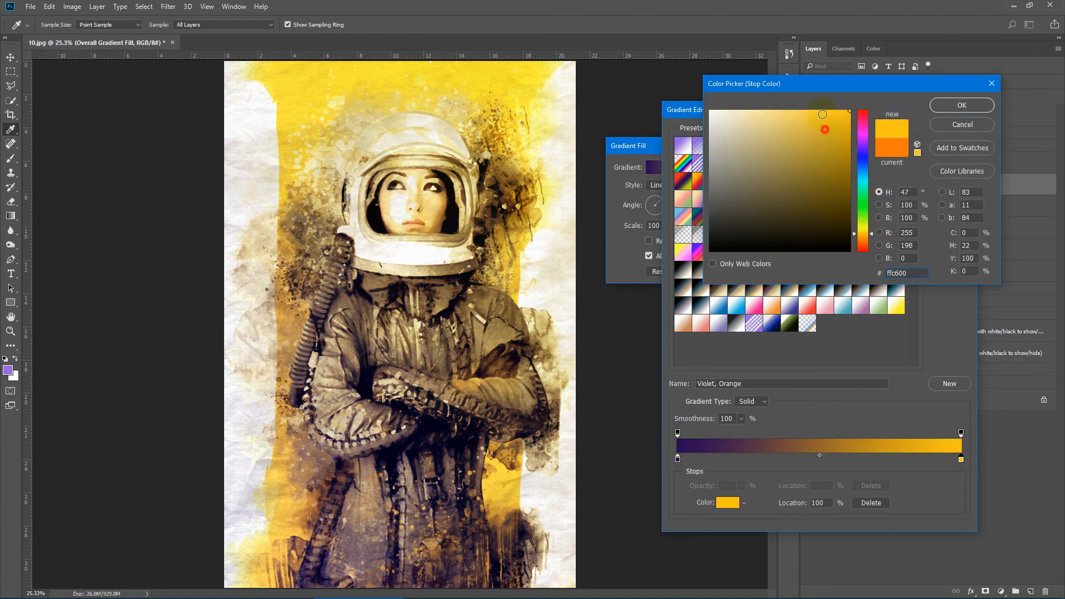
{"action": "left_click_drag", "start_coordinate": [826, 128], "coordinate": [821, 109]}
{"action": "left_click", "coordinate": [955, 106]}
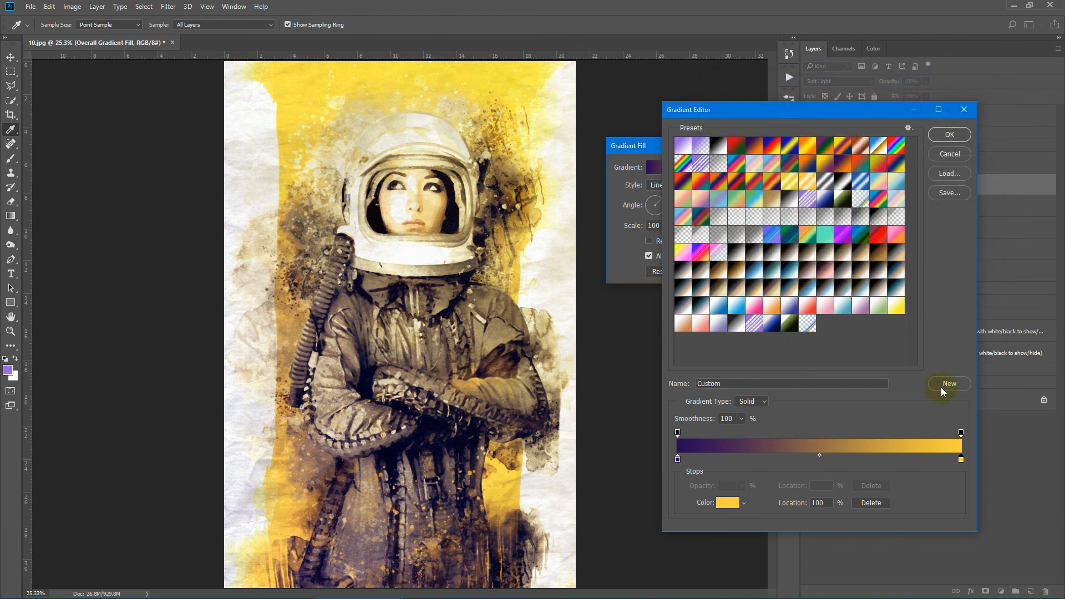
{"action": "left_click", "coordinate": [949, 135]}
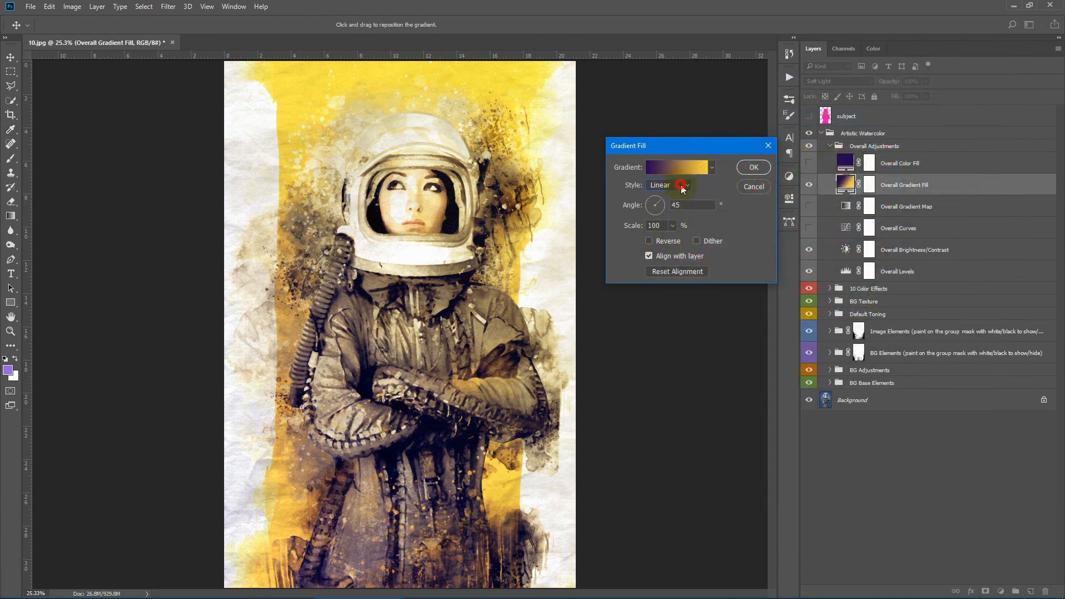
- Keep the Linear style for the gradient fill, apply it and return to the Brush tool
{"action": "left_click", "coordinate": [682, 187]}
{"action": "left_click", "coordinate": [707, 194]}
{"action": "left_click", "coordinate": [754, 167]}
{"action": "key", "text": "b"}
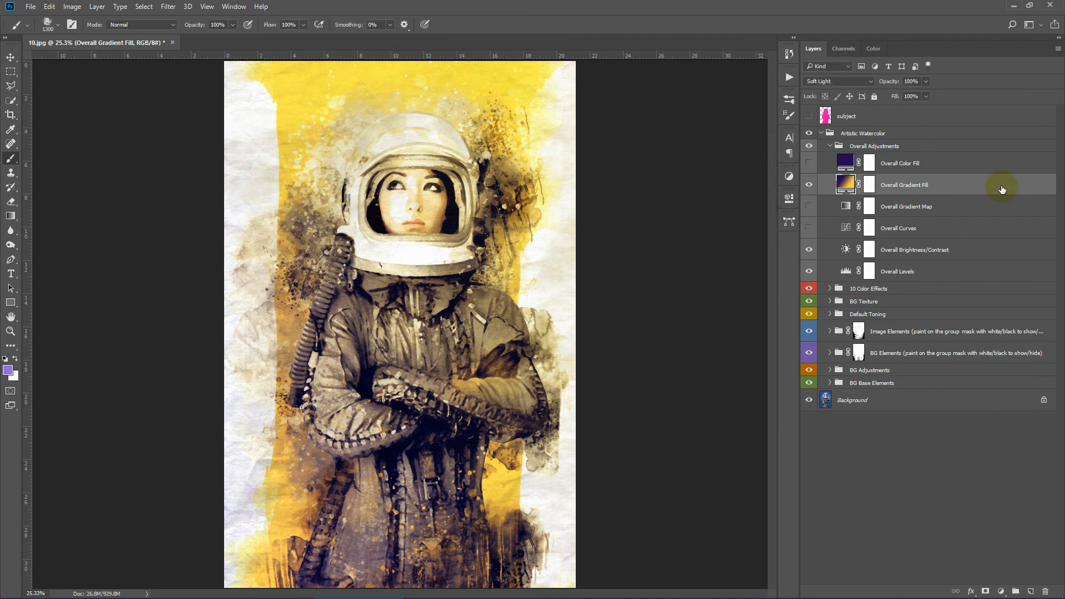
- Set the blend mode of Overall Gradient Fill to Overlay and hide the layer
{"action": "left_click", "coordinate": [831, 81]}
{"action": "left_click", "coordinate": [838, 188]}
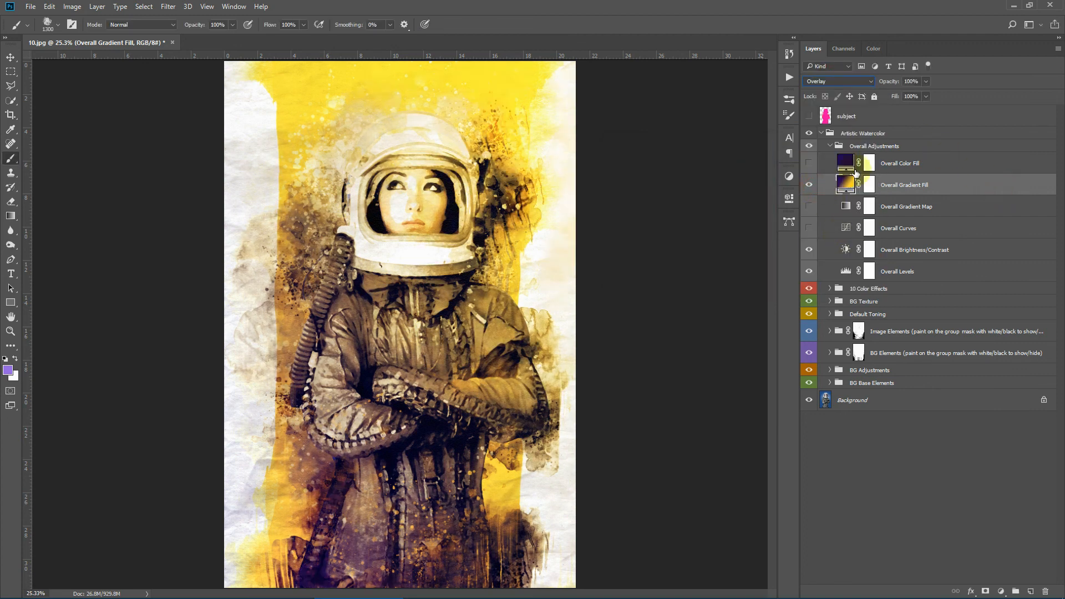
{"action": "left_click", "coordinate": [834, 84]}
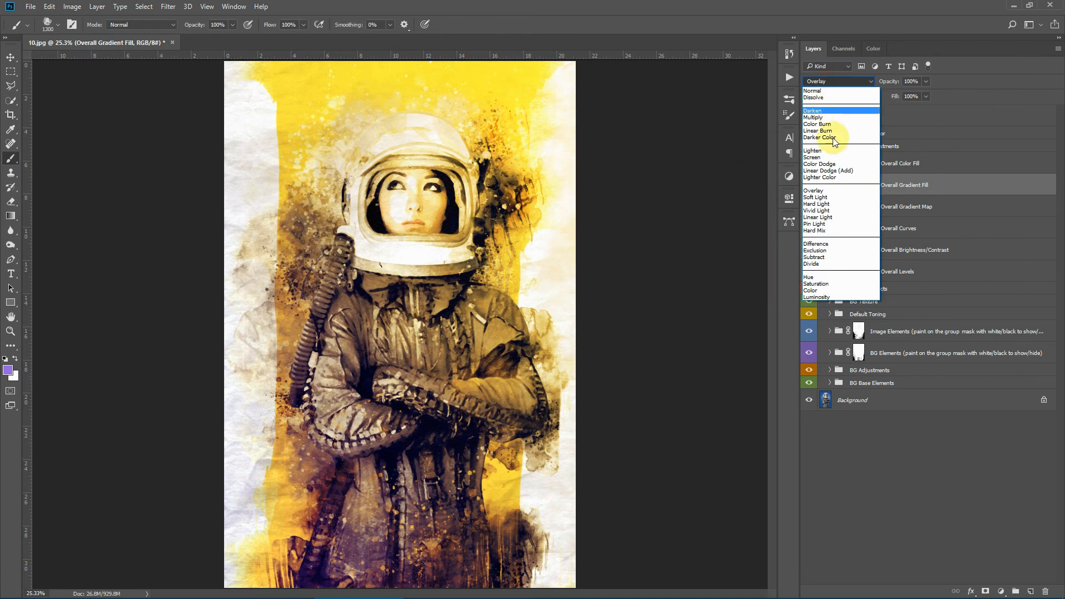
{"action": "left_click", "coordinate": [826, 191]}
{"action": "left_click", "coordinate": [809, 185]}
- Show Overall Color Fill, try the brown color 57270a, cancel the change and hide the layer again
{"action": "left_click", "coordinate": [917, 164]}
{"action": "left_click", "coordinate": [809, 163]}
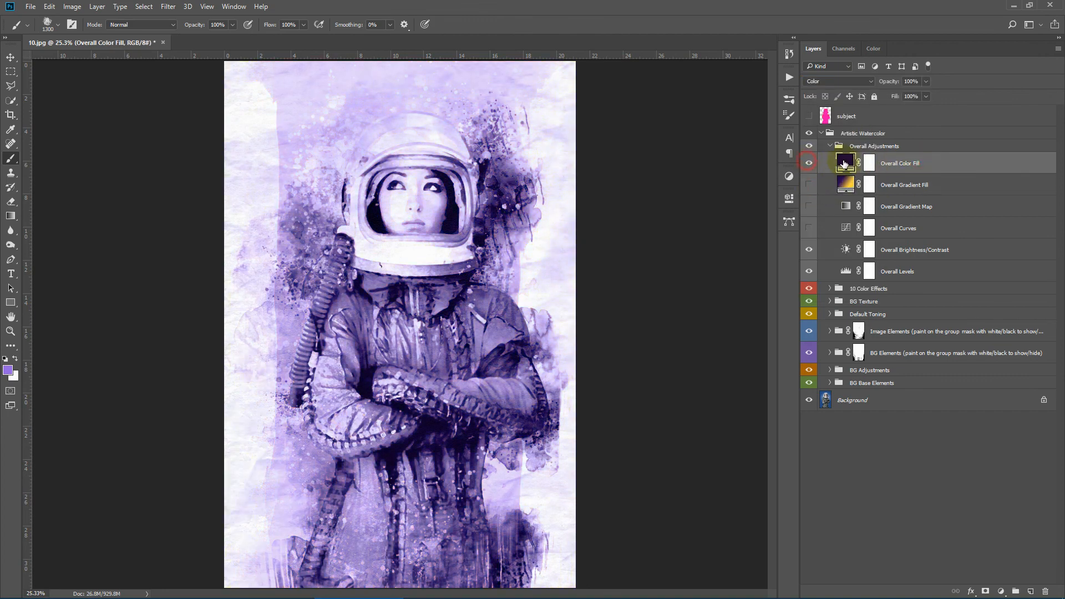
{"action": "key", "text": "alt"}
{"action": "double_click", "coordinate": [846, 161]}
{"action": "left_click_drag", "start_coordinate": [862, 120], "coordinate": [863, 241]}
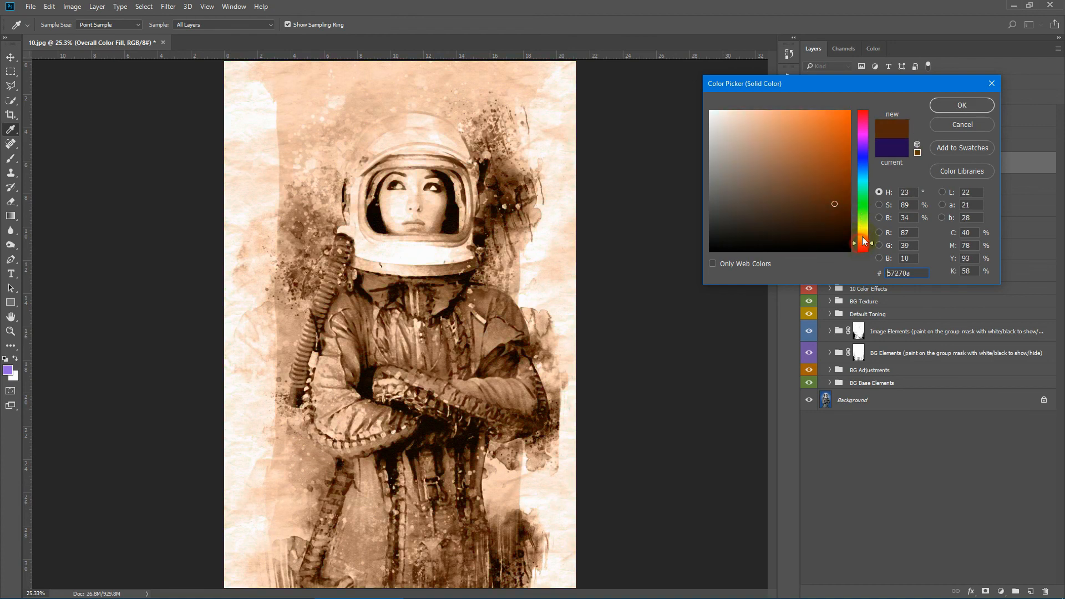
{"action": "left_click", "coordinate": [961, 126]}
{"action": "left_click", "coordinate": [809, 163]}
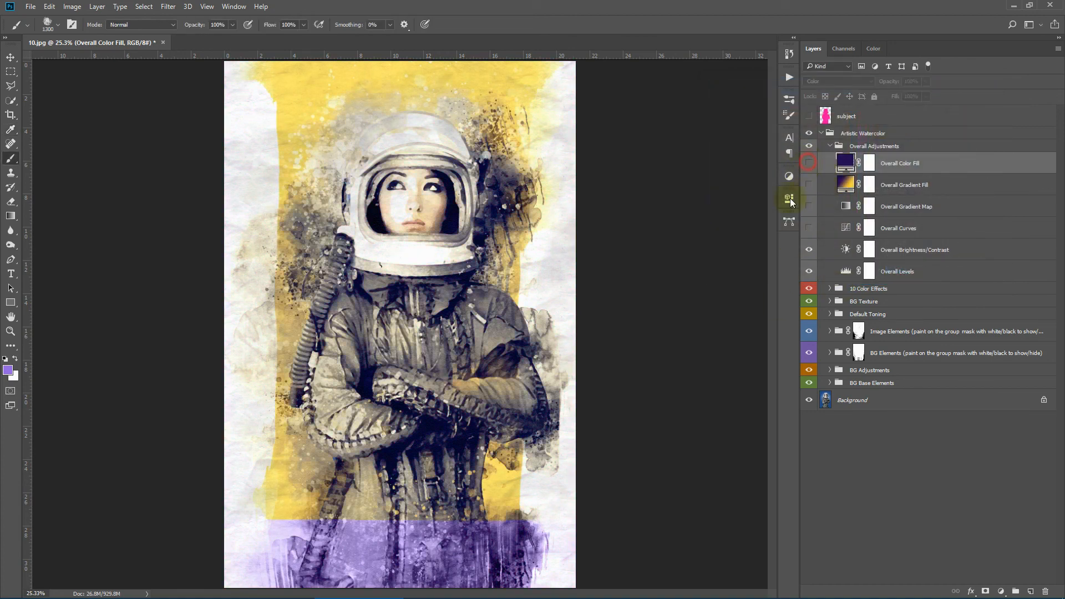
- Collapse Overall Adjustments, compare the Artistic Watercolor group with the original photo, and view the Artistic Watercolor action
{"action": "left_click", "coordinate": [830, 148]}
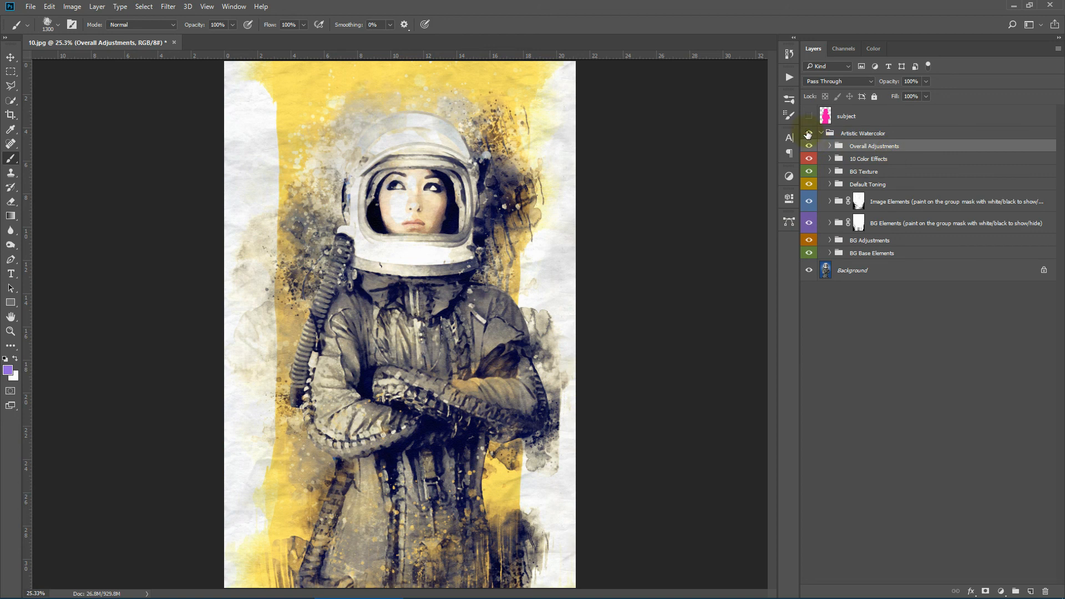
{"action": "left_click", "coordinate": [808, 133]}
{"action": "left_click", "coordinate": [868, 134]}
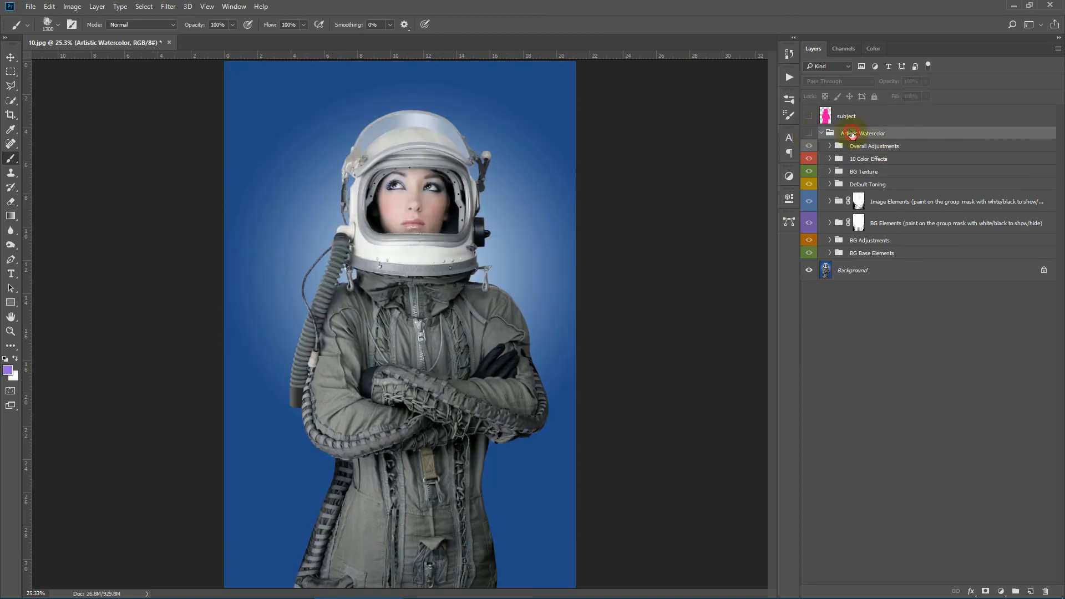
{"action": "left_click", "coordinate": [788, 78]}
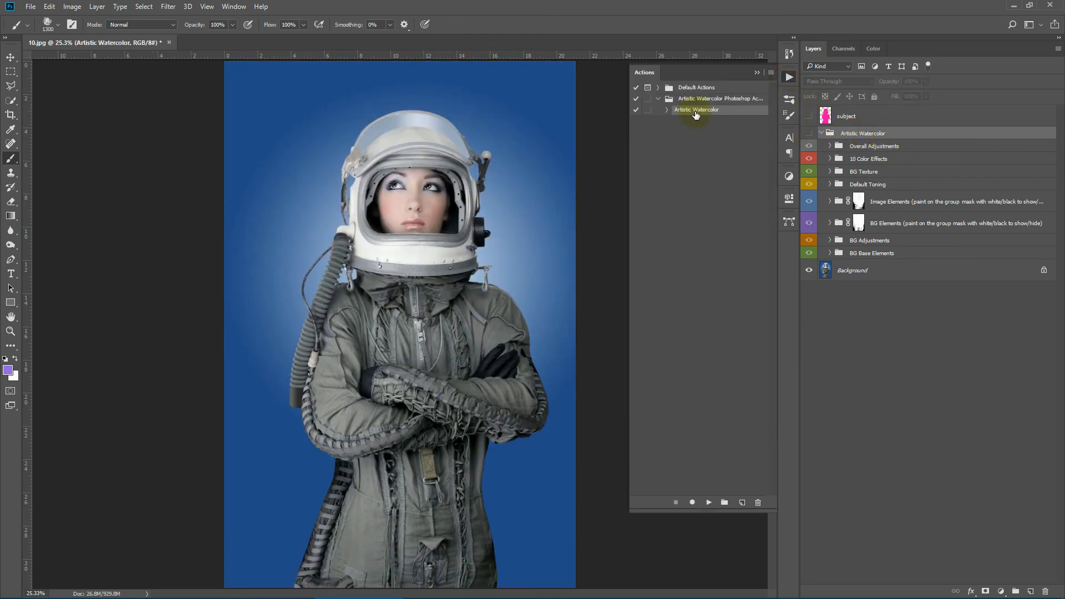
{"action": "left_click", "coordinate": [809, 133]}
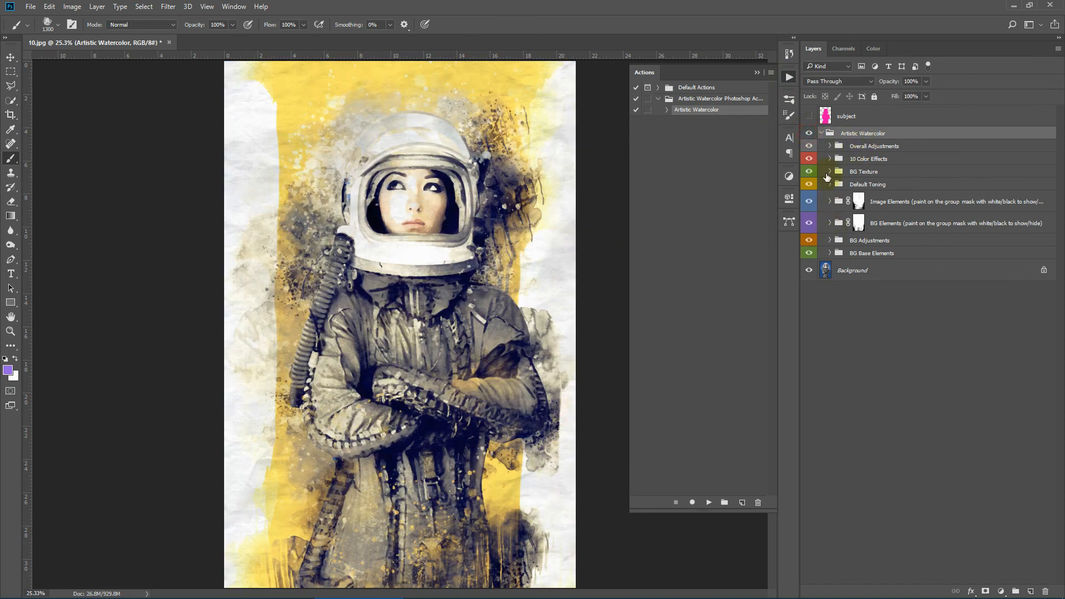
{"action": "left_click", "coordinate": [757, 73]}
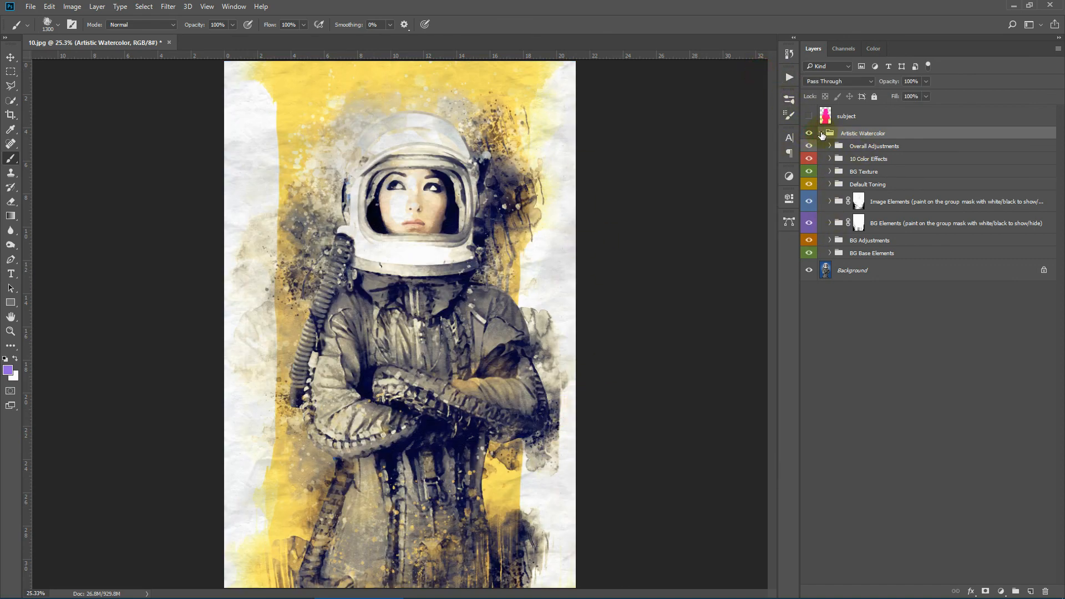